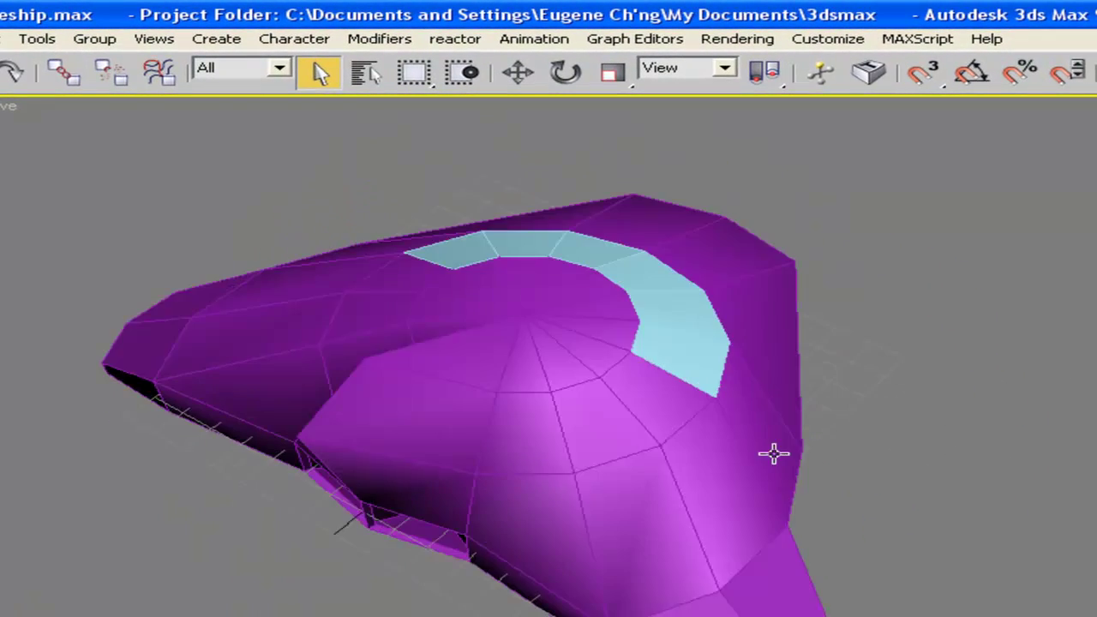
# Select the spaceship mesh, show its modifiers and collapse the Edit Poly entry in the stack.
pyautogui.keyDown('alt'); pyautogui.moveTo(172, 315); pyautogui.dragTo(733, 308, button='middle'); pyautogui.keyUp('alt')
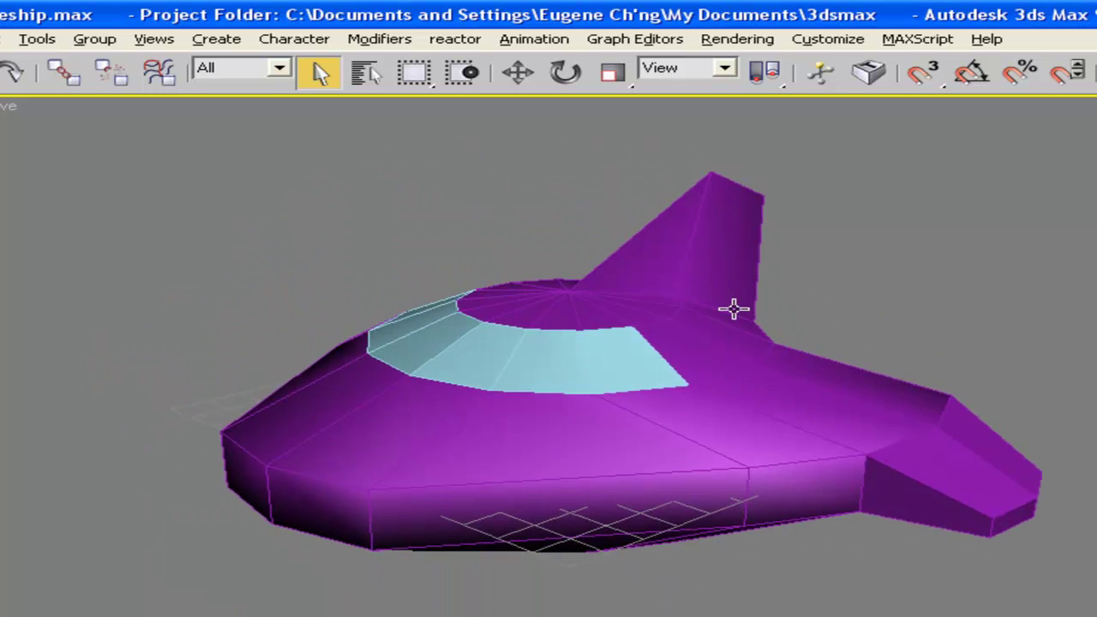
pyautogui.keyDown('alt'); pyautogui.moveTo(444, 419); pyautogui.dragTo(614, 358, button='middle'); pyautogui.keyUp('alt')
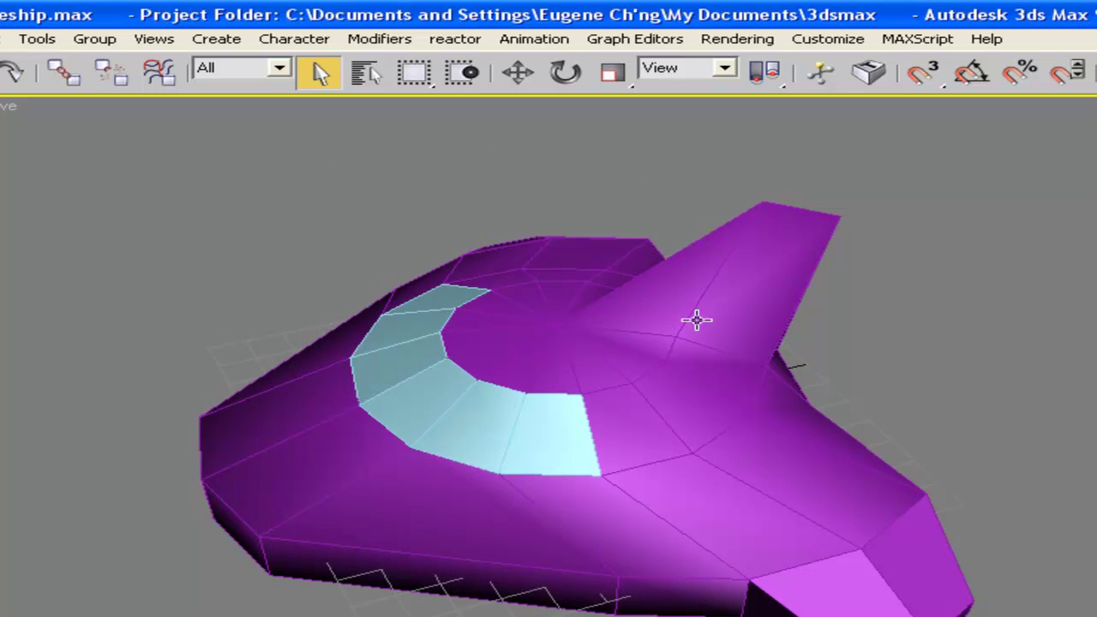
pyautogui.keyDown('alt'); pyautogui.moveTo(781, 234); pyautogui.dragTo(671, 361, button='middle'); pyautogui.keyUp('alt')
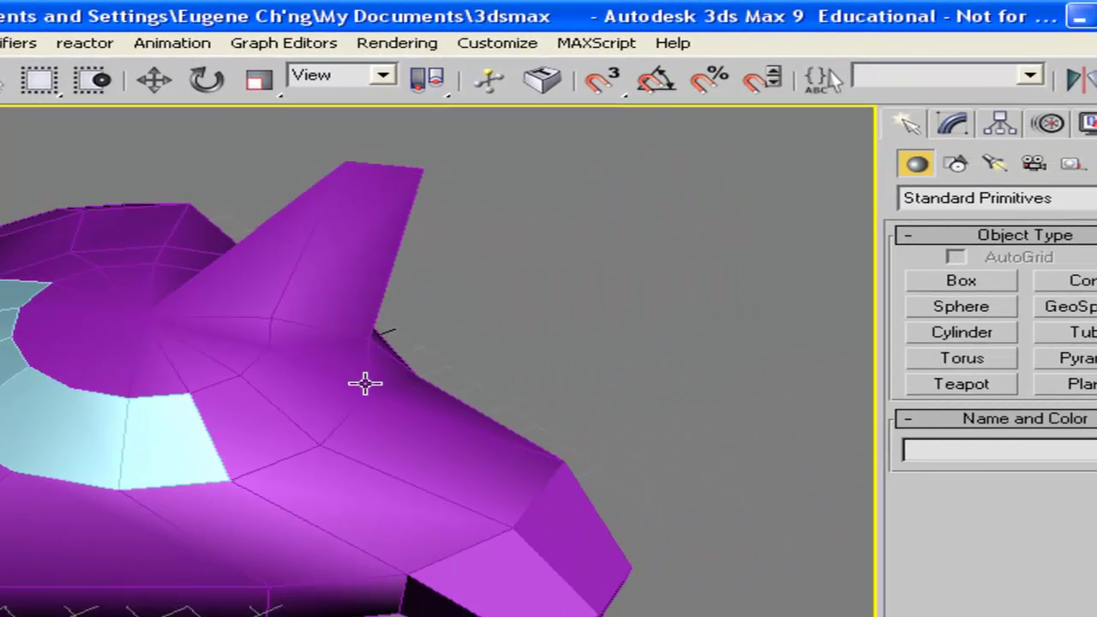
pyautogui.click(365, 383)
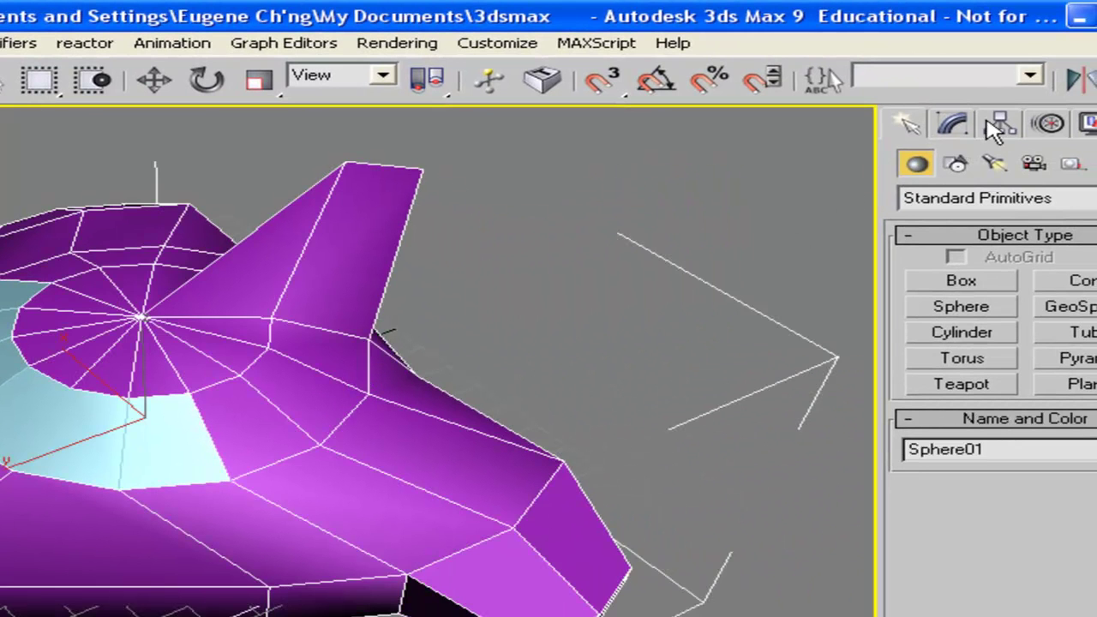
pyautogui.click(953, 124)
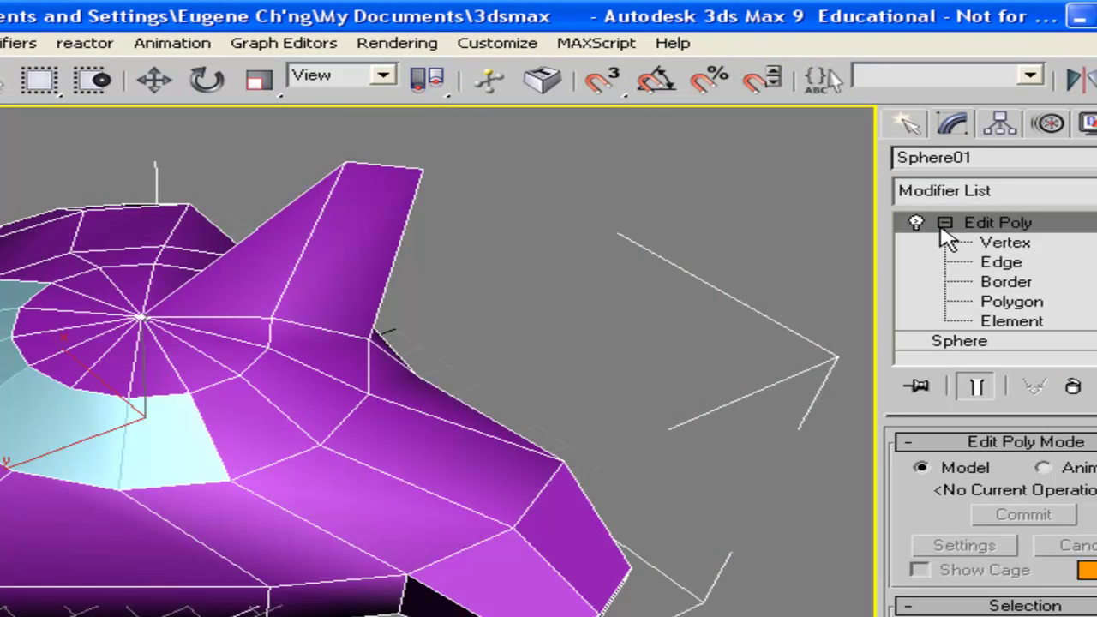
pyautogui.click(945, 223)
# Examine the spaceship's hull, windshield, wings, tail fin and rear openings from all sides.
pyautogui.keyDown('alt'); pyautogui.moveTo(549, 352); pyautogui.dragTo(508, 369, button='middle'); pyautogui.keyUp('alt')
pyautogui.keyDown('alt'); pyautogui.moveTo(397, 329); pyautogui.dragTo(461, 302, button='middle'); pyautogui.keyUp('alt')
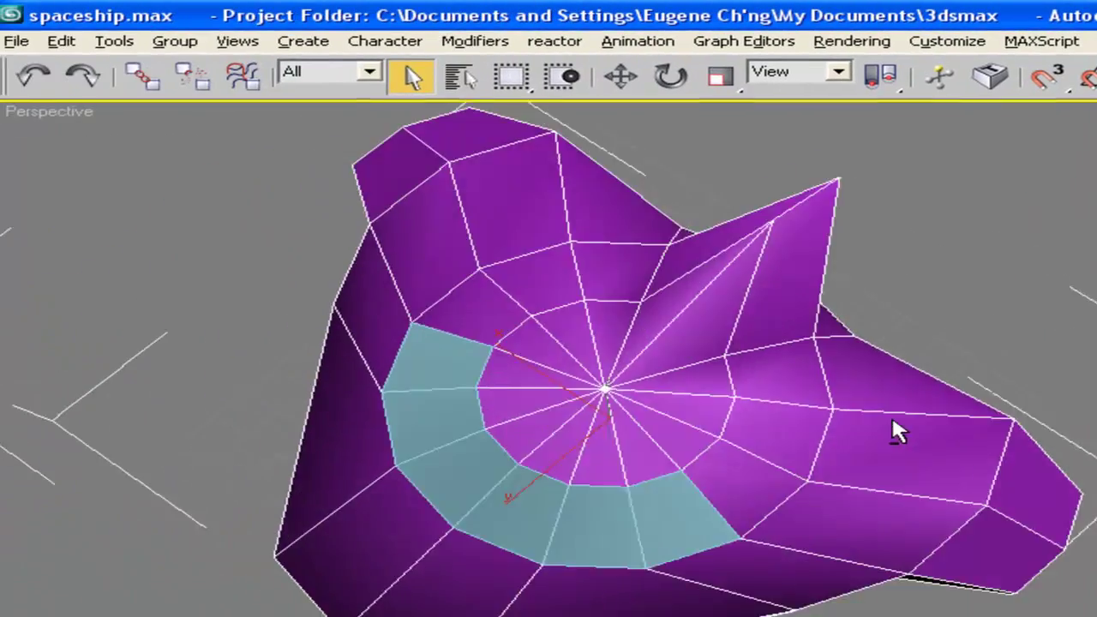
pyautogui.keyDown('alt'); pyautogui.moveTo(898, 433); pyautogui.dragTo(588, 494, button='middle'); pyautogui.keyUp('alt')
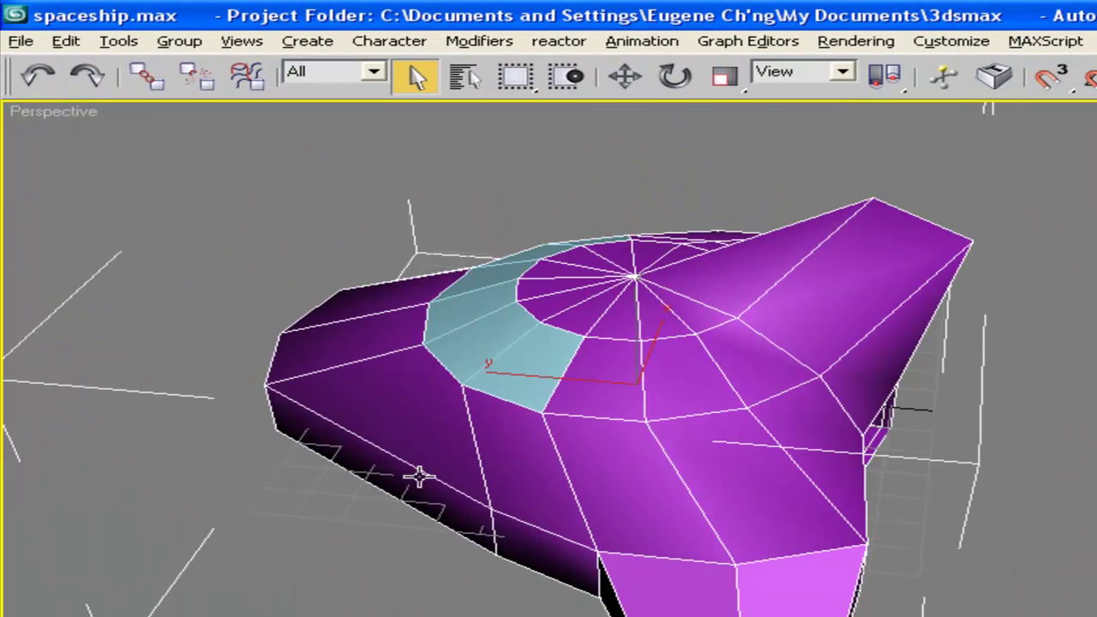
pyautogui.keyDown('alt'); pyautogui.moveTo(365, 293); pyautogui.dragTo(865, 219, button='middle'); pyautogui.keyUp('alt')
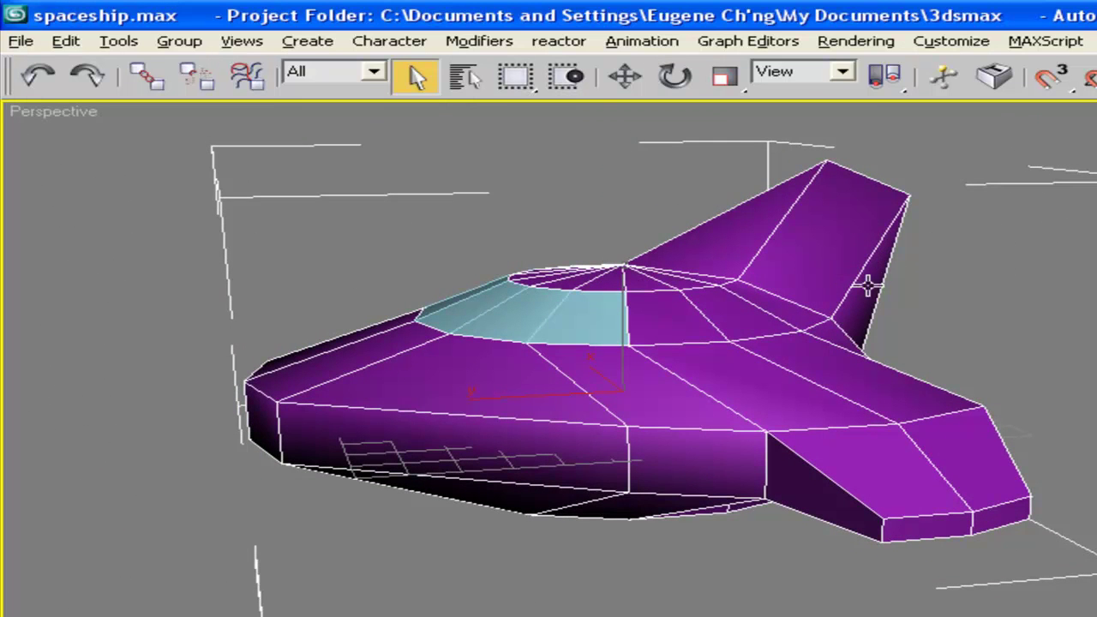
pyautogui.keyDown('alt'); pyautogui.moveTo(924, 242); pyautogui.dragTo(549, 323, button='middle'); pyautogui.keyUp('alt')
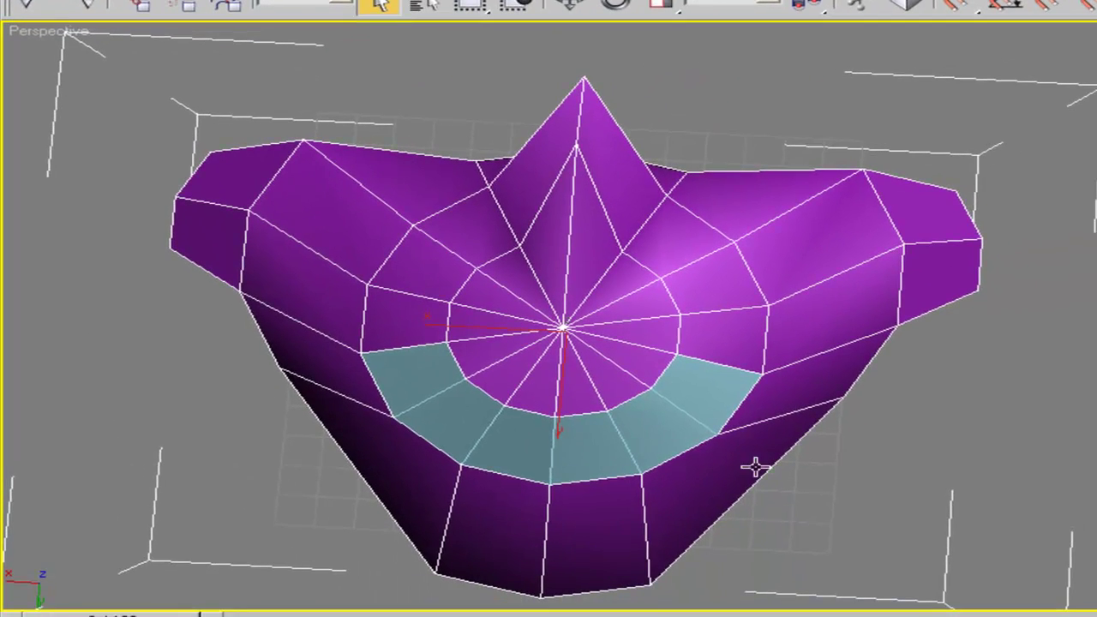
pyautogui.keyDown('alt'); pyautogui.moveTo(852, 241); pyautogui.dragTo(708, 93, button='middle'); pyautogui.keyUp('alt')
pyautogui.keyDown('alt'); pyautogui.moveTo(640, 200); pyautogui.dragTo(395, 321, button='middle'); pyautogui.keyUp('alt')
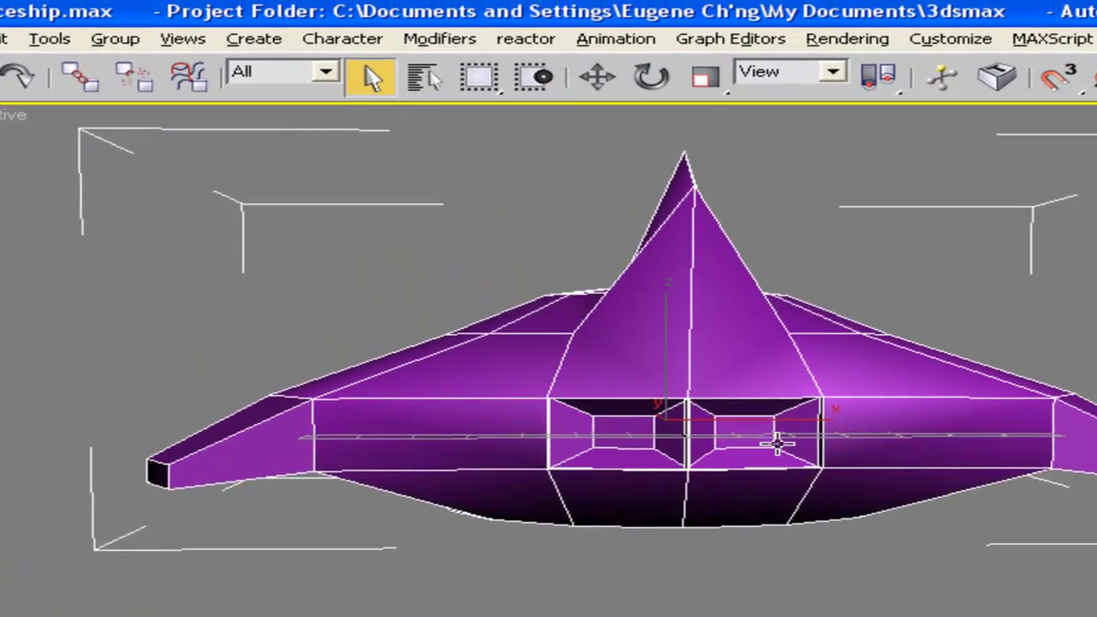
pyautogui.keyDown('alt'); pyautogui.moveTo(525, 259); pyautogui.dragTo(899, 322, button='middle'); pyautogui.keyUp('alt')
pyautogui.keyDown('alt'); pyautogui.moveTo(993, 470); pyautogui.dragTo(936, 351, button='middle'); pyautogui.keyUp('alt')
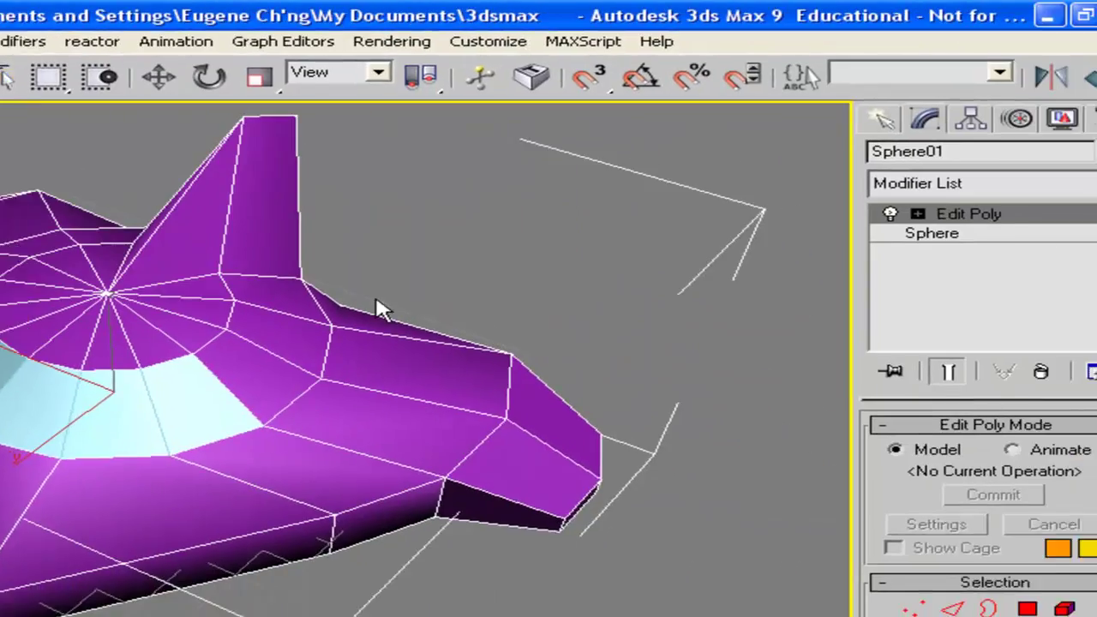
# Add an Unwrap UVW modifier to the spaceship above Edit Poly.
pyautogui.click(1041, 183)
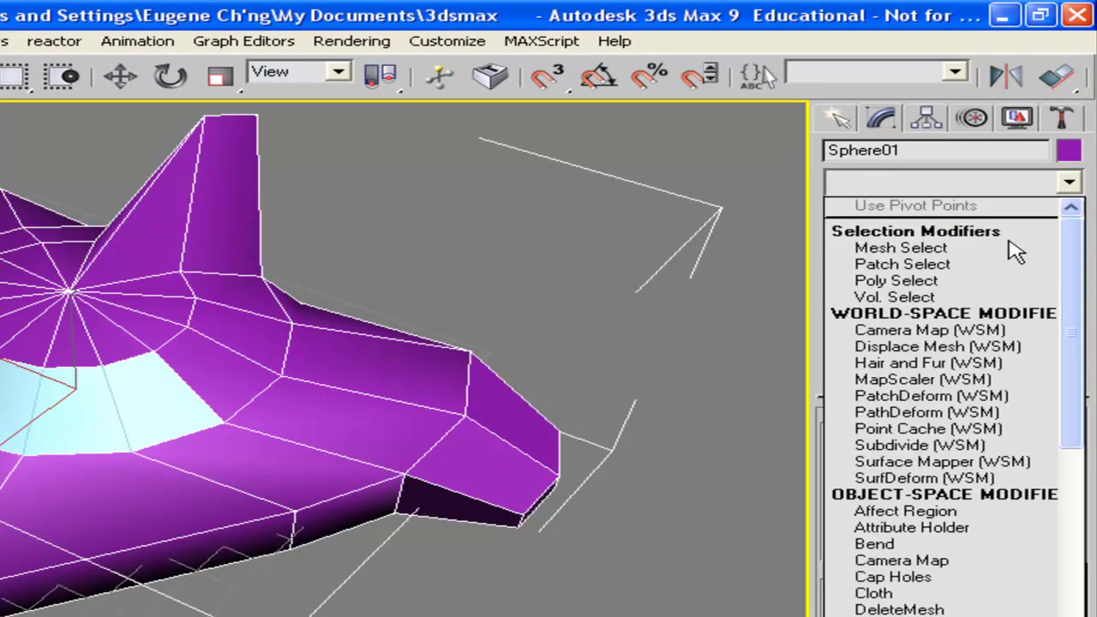
pyautogui.moveTo(1080, 267); pyautogui.dragTo(1072, 590)
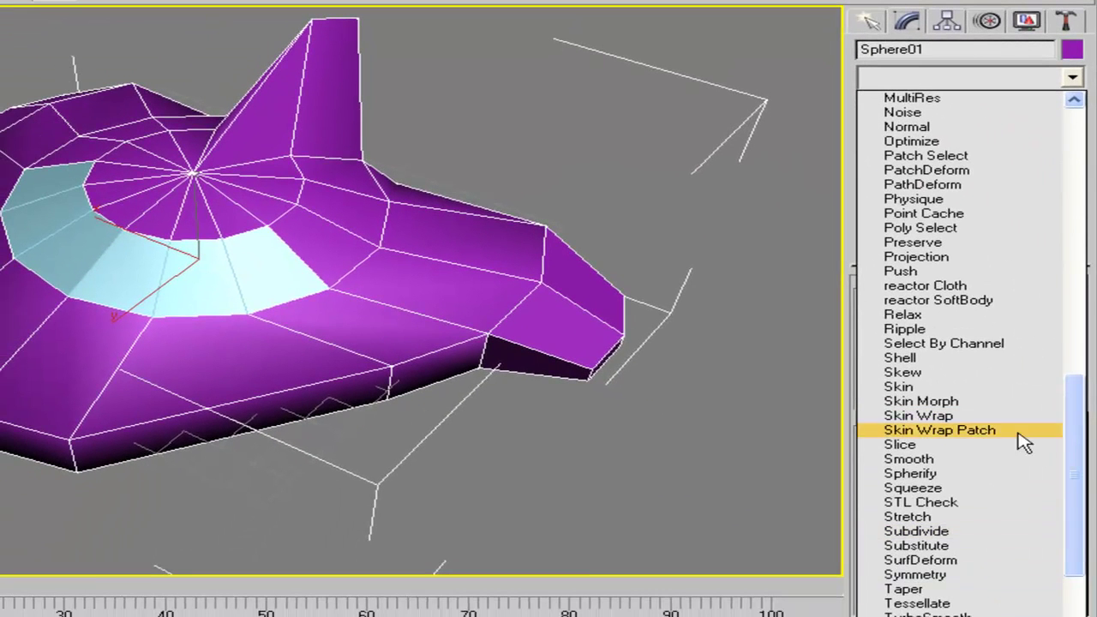
pyautogui.moveTo(1073, 379); pyautogui.dragTo(1085, 470)
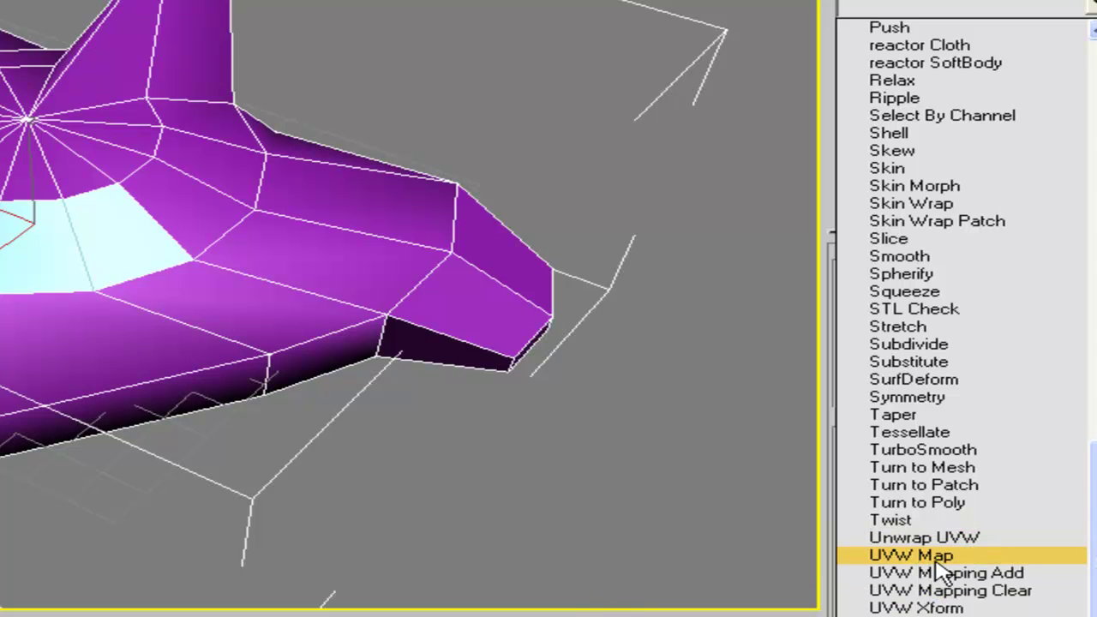
pyautogui.click(980, 539)
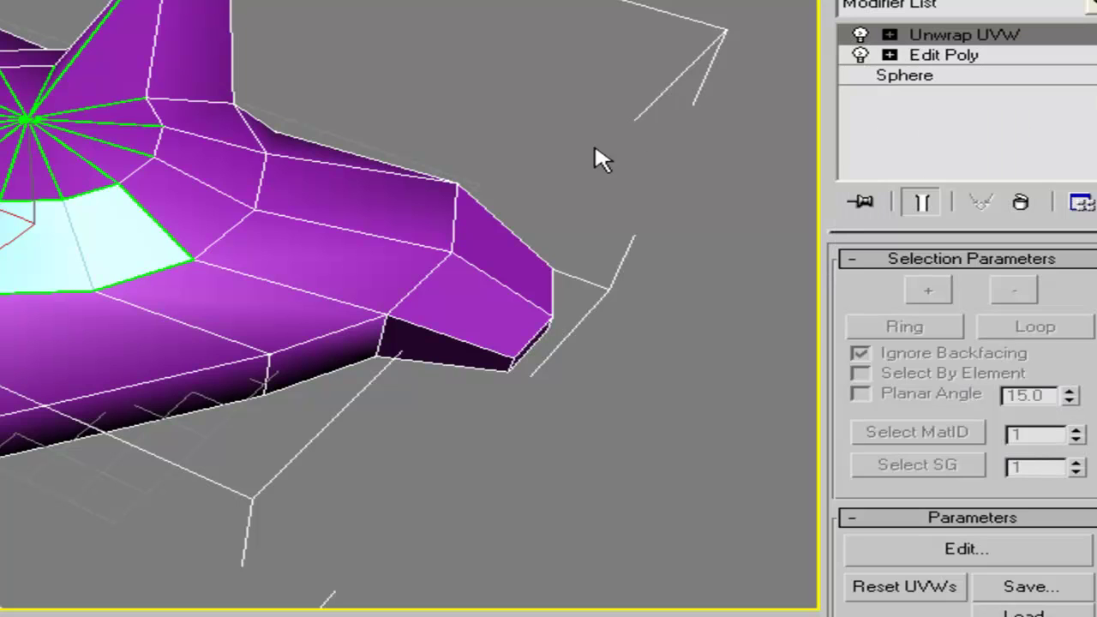
# Inspect the green map seams around the spaceship and switch Unwrap UVW to Face sub-object level.
pyautogui.keyDown('alt'); pyautogui.moveTo(508, 187); pyautogui.dragTo(391, 139, button='middle'); pyautogui.keyUp('alt')
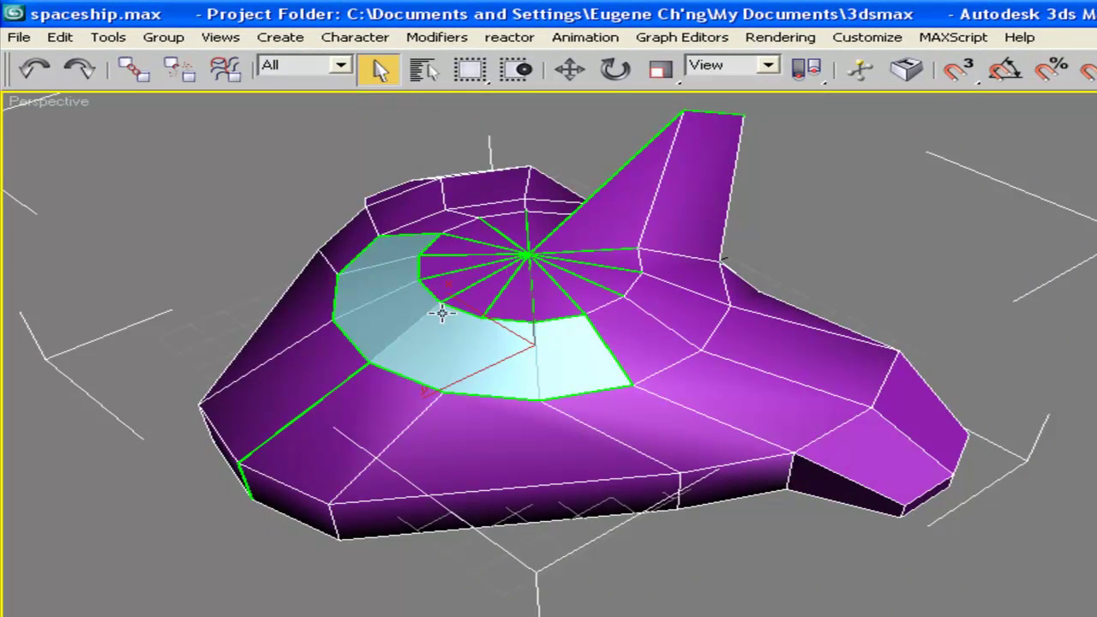
pyautogui.keyDown('alt'); pyautogui.moveTo(464, 300); pyautogui.dragTo(649, 242, button='middle'); pyautogui.keyUp('alt')
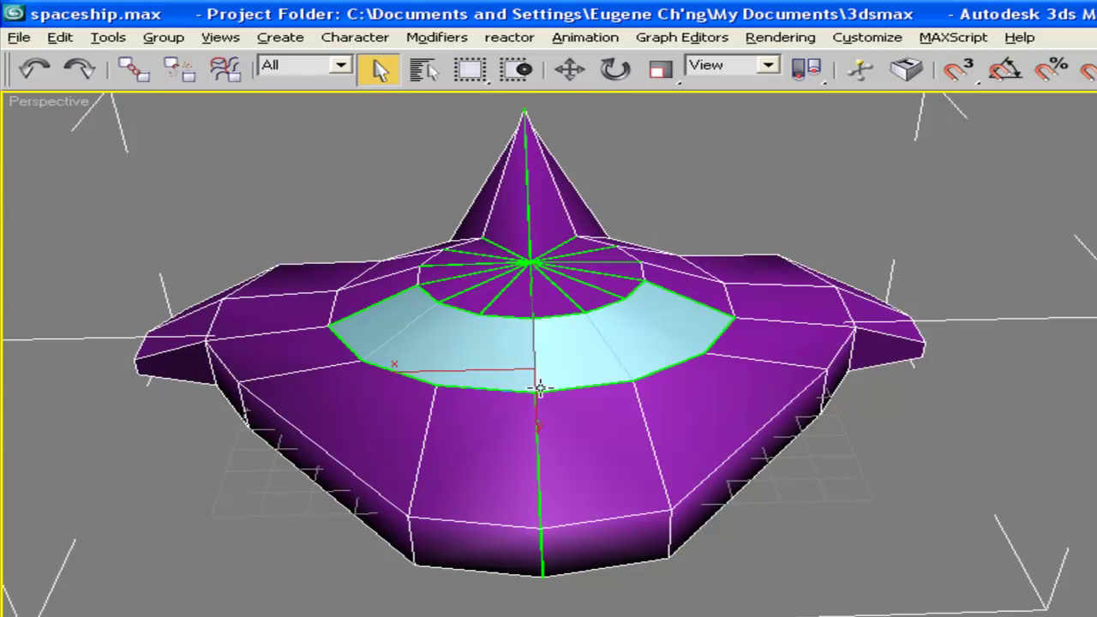
pyautogui.keyDown('alt'); pyautogui.moveTo(557, 332); pyautogui.dragTo(608, 306, button='middle'); pyautogui.keyUp('alt')
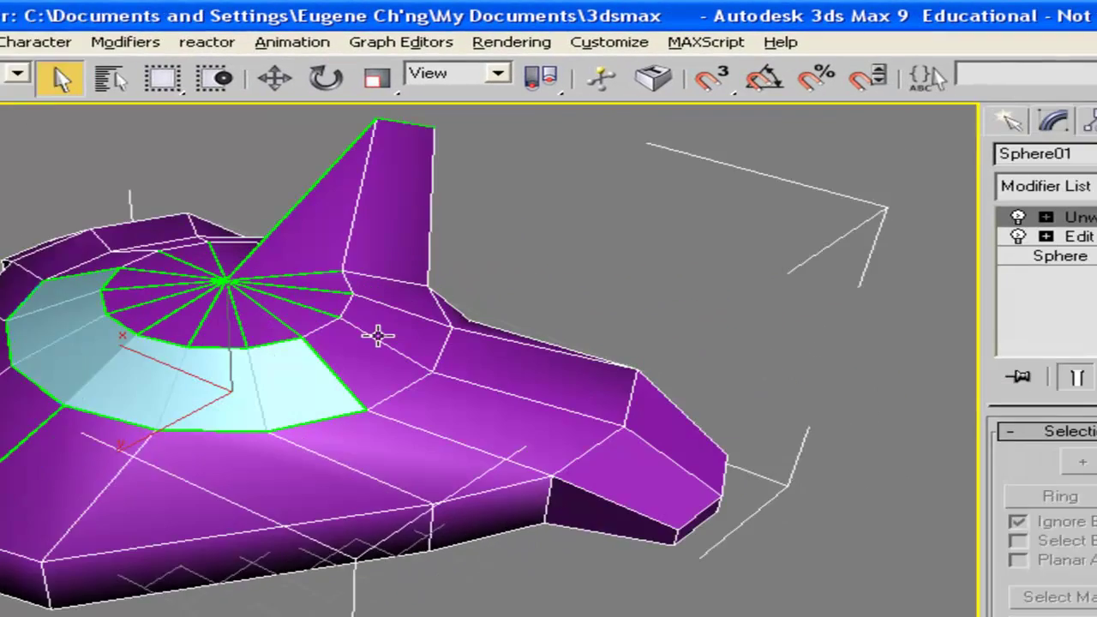
pyautogui.click(920, 233)
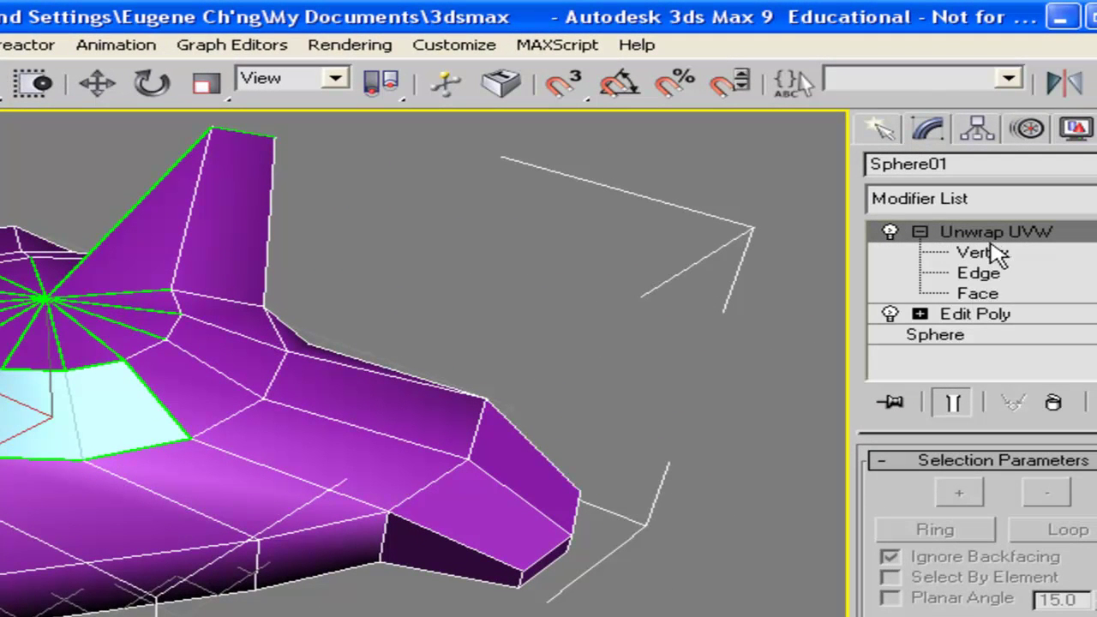
pyautogui.click(982, 294)
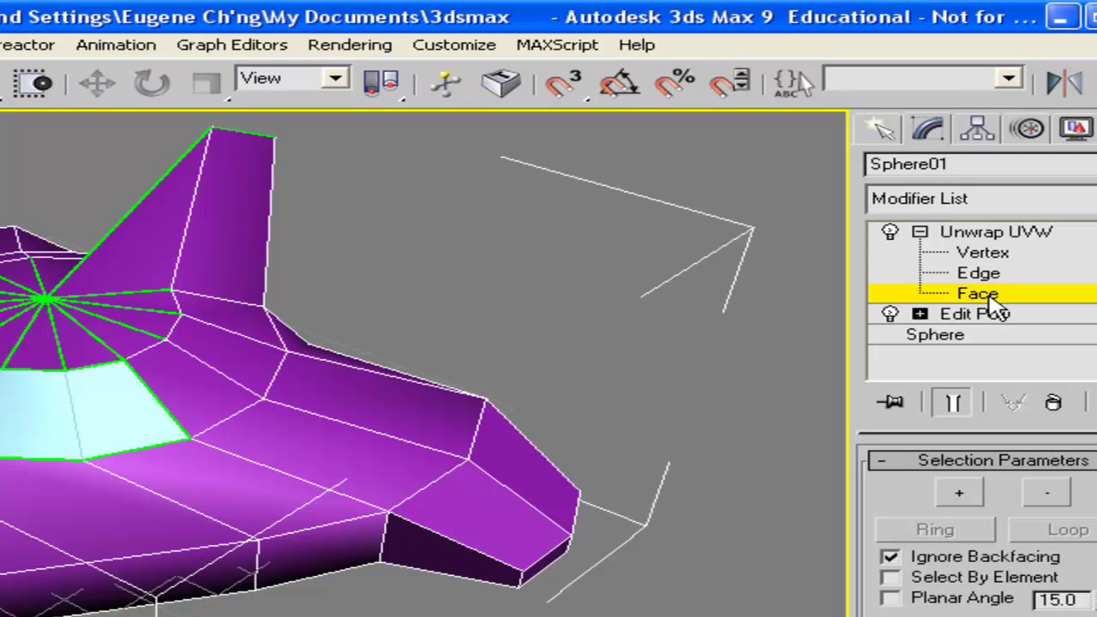
# Region-select the tail fin's faces with Ignore Backfacing enabled, check both sides, and clear the selection.
pyautogui.keyDown('alt'); pyautogui.moveTo(416, 265); pyautogui.dragTo(241, 294, button='middle'); pyautogui.keyUp('alt')
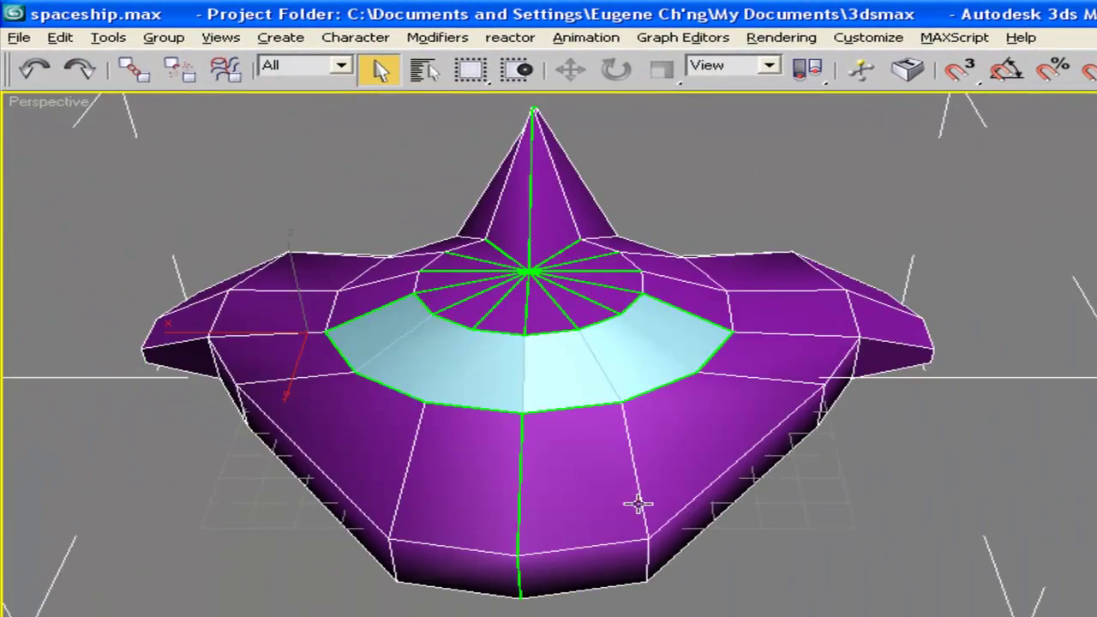
pyautogui.keyDown('alt'); pyautogui.moveTo(639, 506); pyautogui.dragTo(632, 252, button='middle'); pyautogui.keyUp('alt')
pyautogui.click(649, 191)
pyautogui.keyDown('alt'); pyautogui.moveTo(649, 191); pyautogui.dragTo(959, 230, button='middle'); pyautogui.keyUp('alt')
pyautogui.keyDown('alt'); pyautogui.moveTo(314, 223); pyautogui.dragTo(457, 224, button='middle'); pyautogui.keyUp('alt')
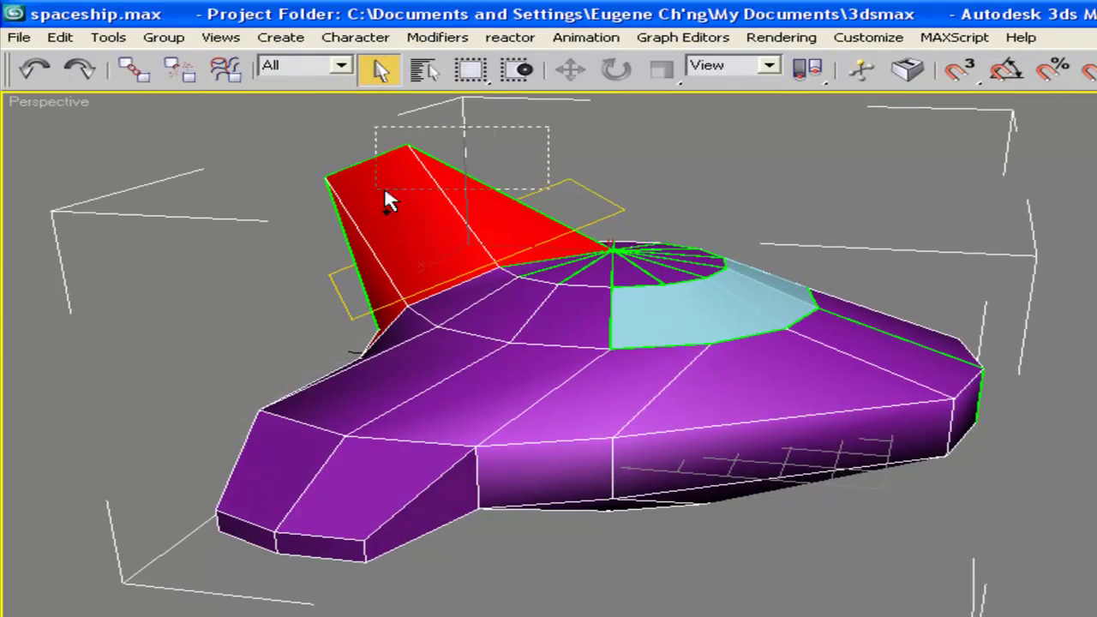
pyautogui.moveTo(300, 206); pyautogui.dragTo(292, 209)
pyautogui.keyDown('alt'); pyautogui.moveTo(627, 193); pyautogui.dragTo(317, 206, button='middle'); pyautogui.keyUp('alt')
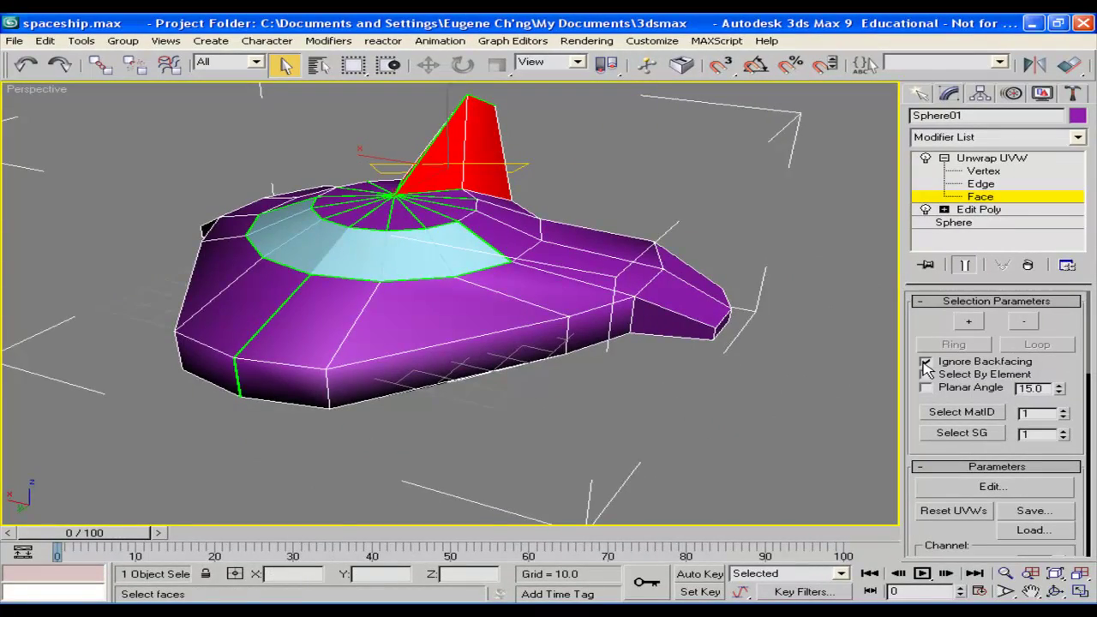
pyautogui.keyDown('alt'); pyautogui.moveTo(601, 203); pyautogui.dragTo(551, 199, button='middle'); pyautogui.keyUp('alt')
pyautogui.click(663, 164)
# Select the tail fin's faces on both sides with Ignore Backfacing turned off and check the opposite side.
pyautogui.keyDown('alt'); pyautogui.moveTo(664, 164); pyautogui.dragTo(733, 195, button='middle'); pyautogui.keyUp('alt')
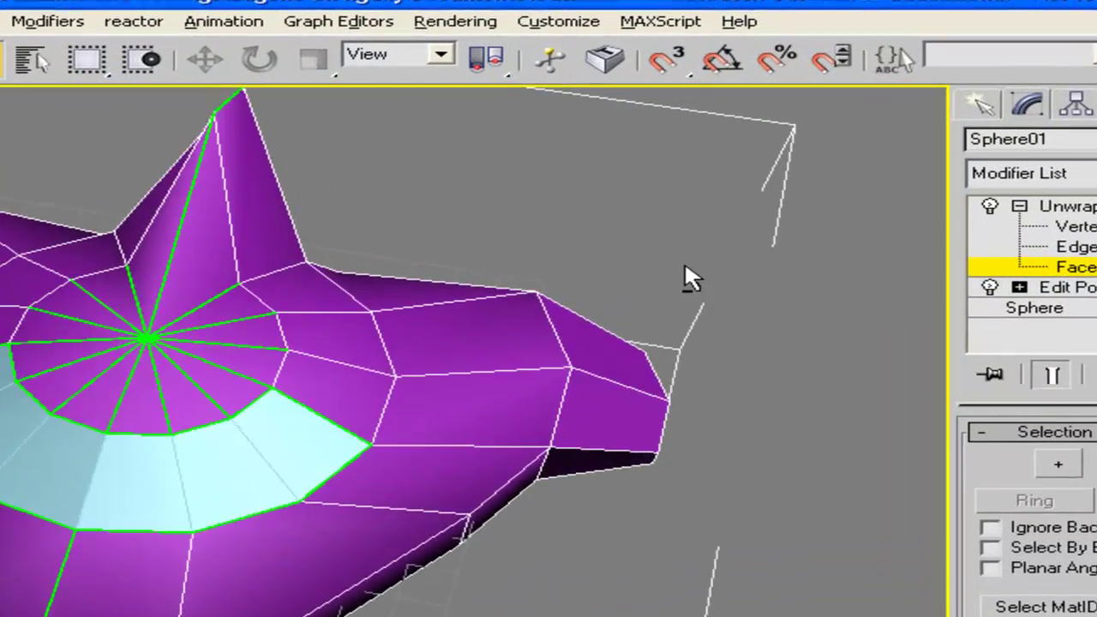
pyautogui.keyDown('alt'); pyautogui.moveTo(693, 278); pyautogui.dragTo(318, 160, button='middle'); pyautogui.keyUp('alt')
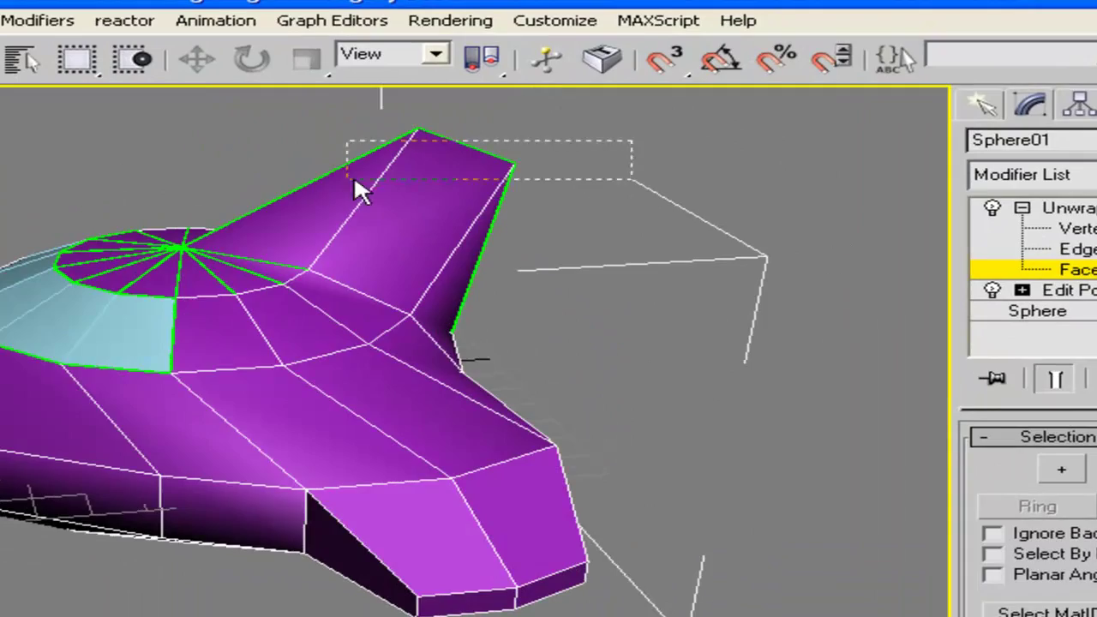
pyautogui.moveTo(354, 178); pyautogui.dragTo(347, 179)
pyautogui.keyDown('alt'); pyautogui.moveTo(197, 227); pyautogui.dragTo(713, 213, button='middle'); pyautogui.keyUp('alt')
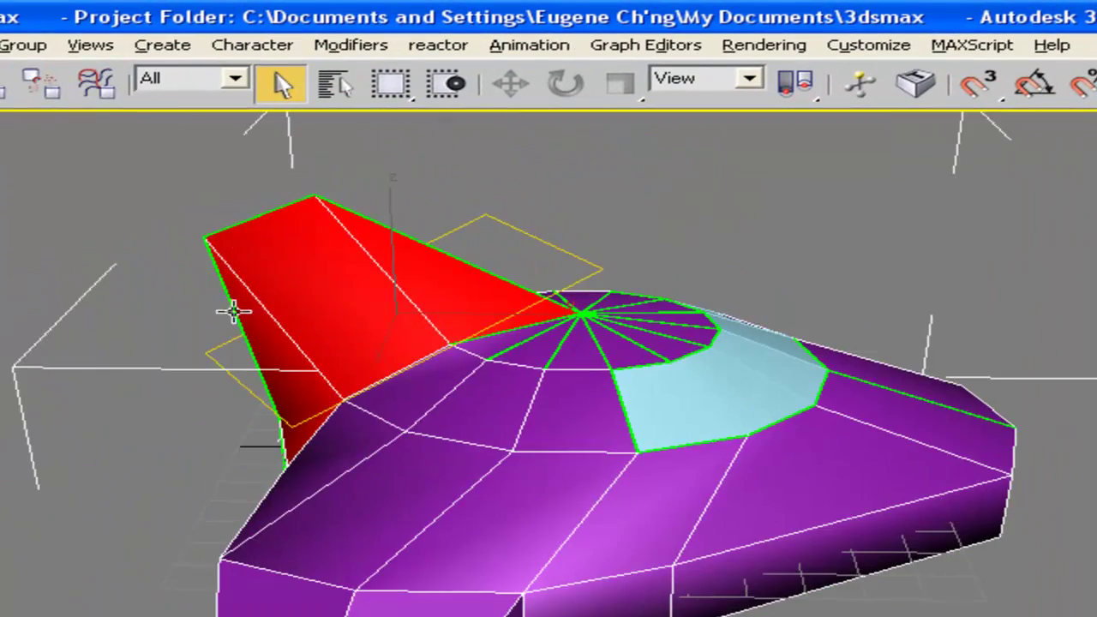
pyautogui.keyDown('alt'); pyautogui.moveTo(694, 287); pyautogui.dragTo(832, 282, button='middle'); pyautogui.keyUp('alt')
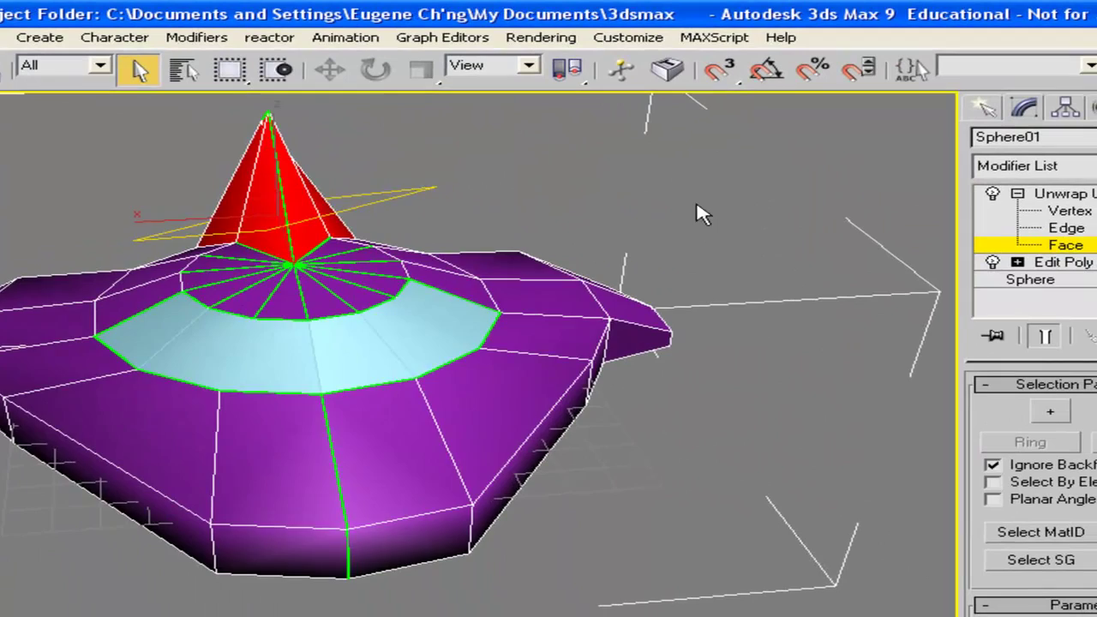
# Select only the viewer-facing side of the tail fin with Ignore Backfacing turned on.
pyautogui.keyDown('alt'); pyautogui.moveTo(699, 214); pyautogui.dragTo(566, 154, button='middle'); pyautogui.keyUp('alt')
pyautogui.keyDown('alt'); pyautogui.moveTo(380, 193); pyautogui.dragTo(186, 283, button='middle'); pyautogui.keyUp('alt')
pyautogui.keyDown('alt'); pyautogui.moveTo(236, 227); pyautogui.dragTo(257, 249, button='middle'); pyautogui.keyUp('alt')
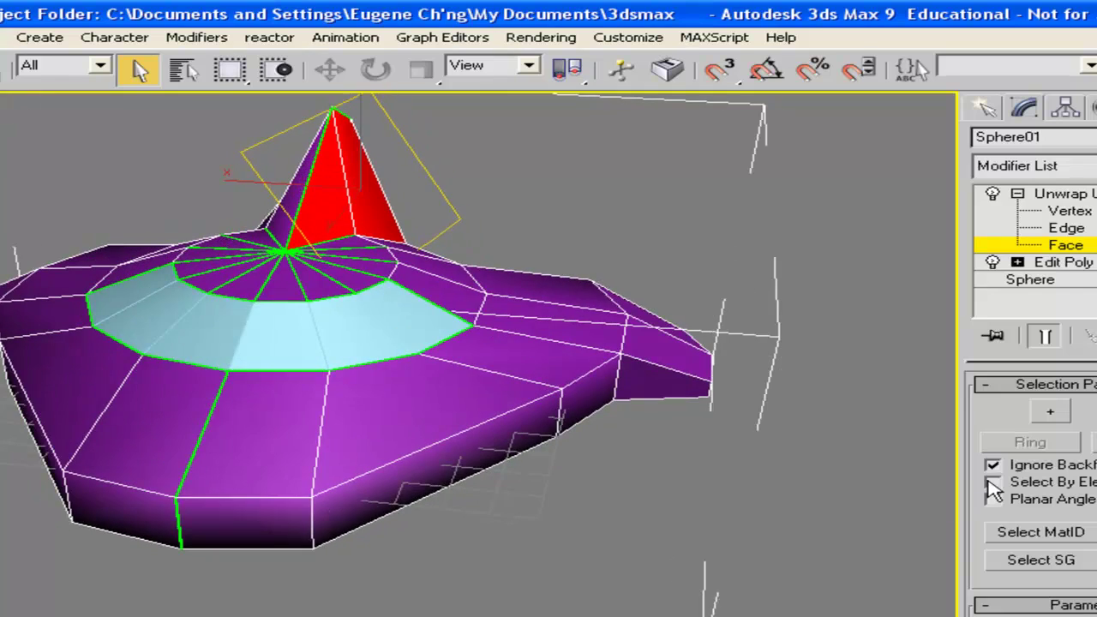
# Turn off Ignore Backfacing and region-select all of the tail fin's faces.
pyautogui.keyDown('alt'); pyautogui.moveTo(338, 207); pyautogui.dragTo(583, 214, button='middle'); pyautogui.keyUp('alt')
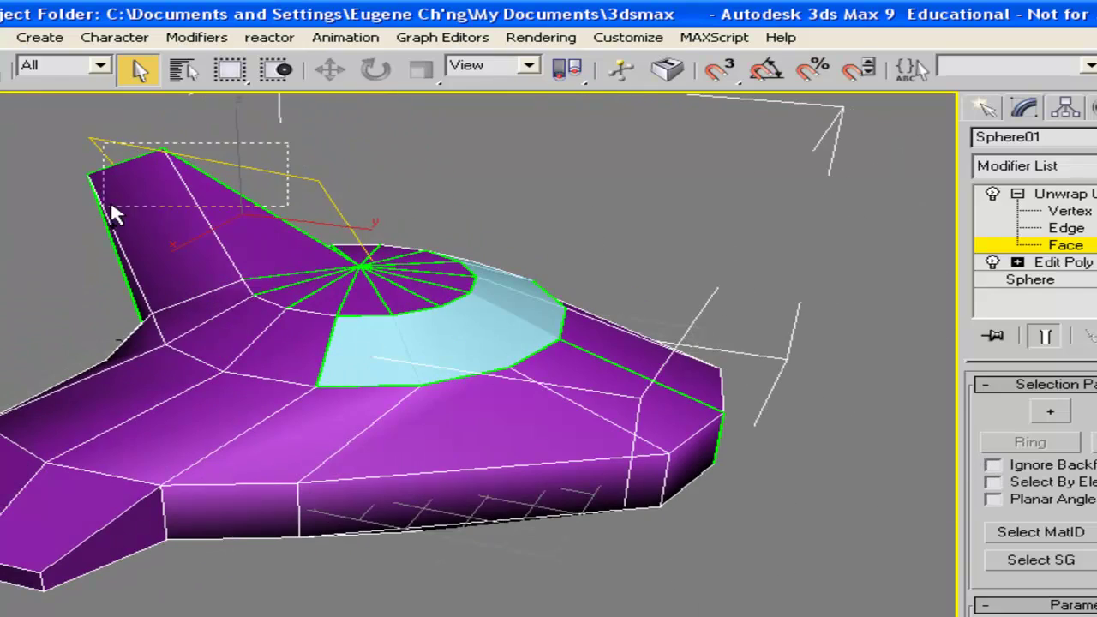
pyautogui.moveTo(221, 174); pyautogui.dragTo(233, 191)
pyautogui.keyDown('alt'); pyautogui.moveTo(232, 191); pyautogui.dragTo(442, 237, button='middle'); pyautogui.keyUp('alt')
# Apply Planar mapping to the selected tail fin faces and align the mapping gizmo to the X axis.
pyautogui.moveTo(971, 585); pyautogui.dragTo(1009, 426)
pyautogui.keyDown('alt'); pyautogui.moveTo(335, 240); pyautogui.dragTo(365, 292, button='middle'); pyautogui.keyUp('alt')
pyautogui.keyDown('alt'); pyautogui.moveTo(261, 275); pyautogui.dragTo(603, 315, button='middle'); pyautogui.keyUp('alt')
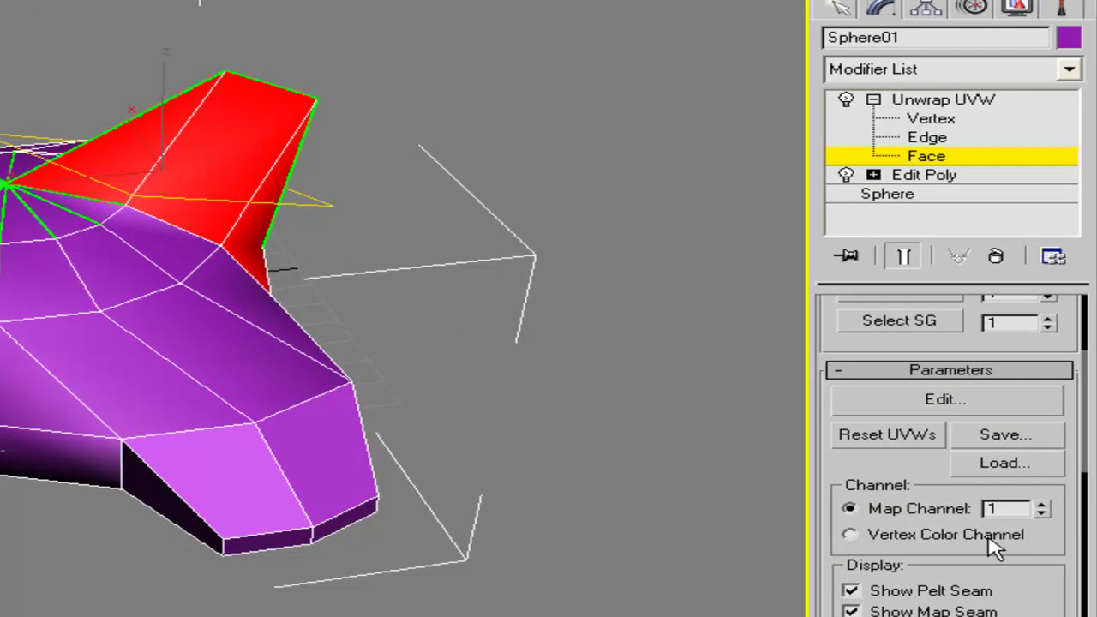
pyautogui.moveTo(1048, 592); pyautogui.dragTo(1029, 292)
pyautogui.moveTo(1033, 537); pyautogui.dragTo(1038, 334)
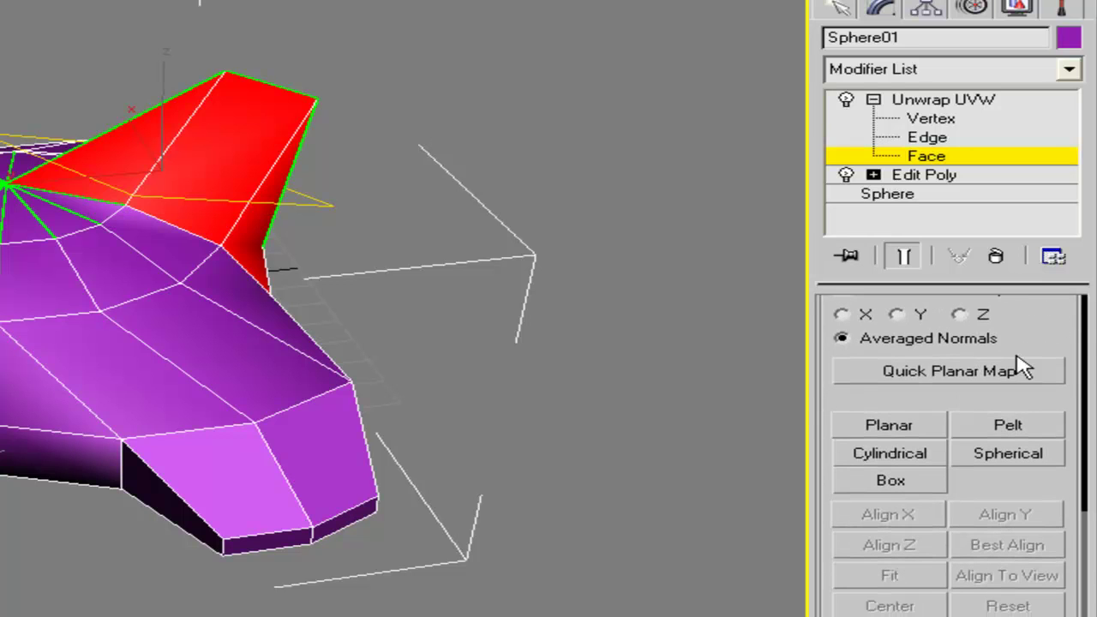
pyautogui.click(892, 426)
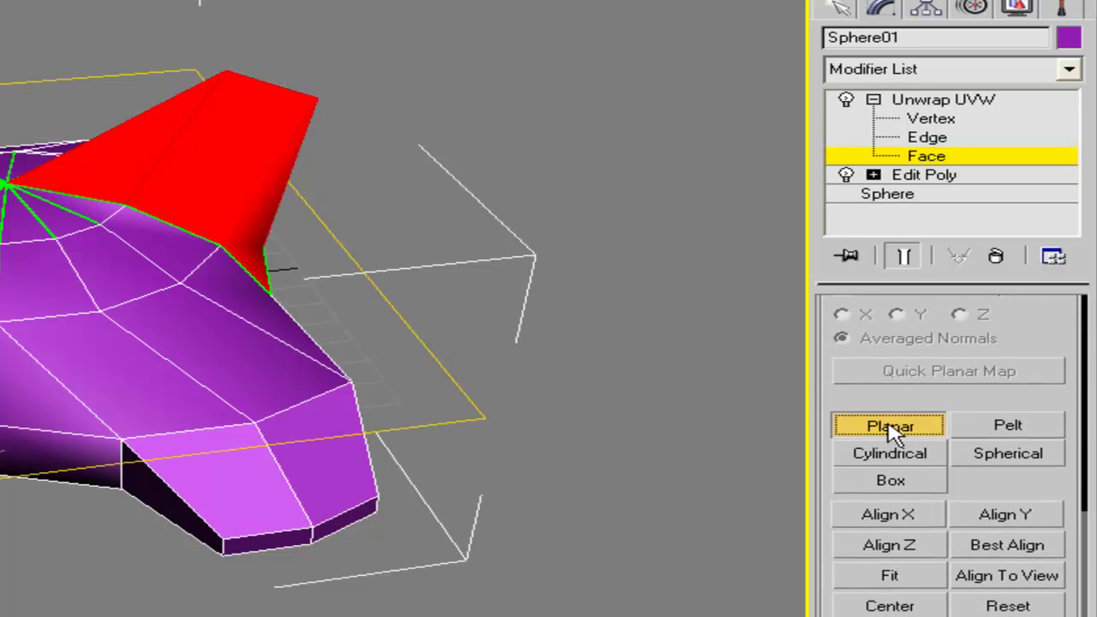
pyautogui.click(913, 517)
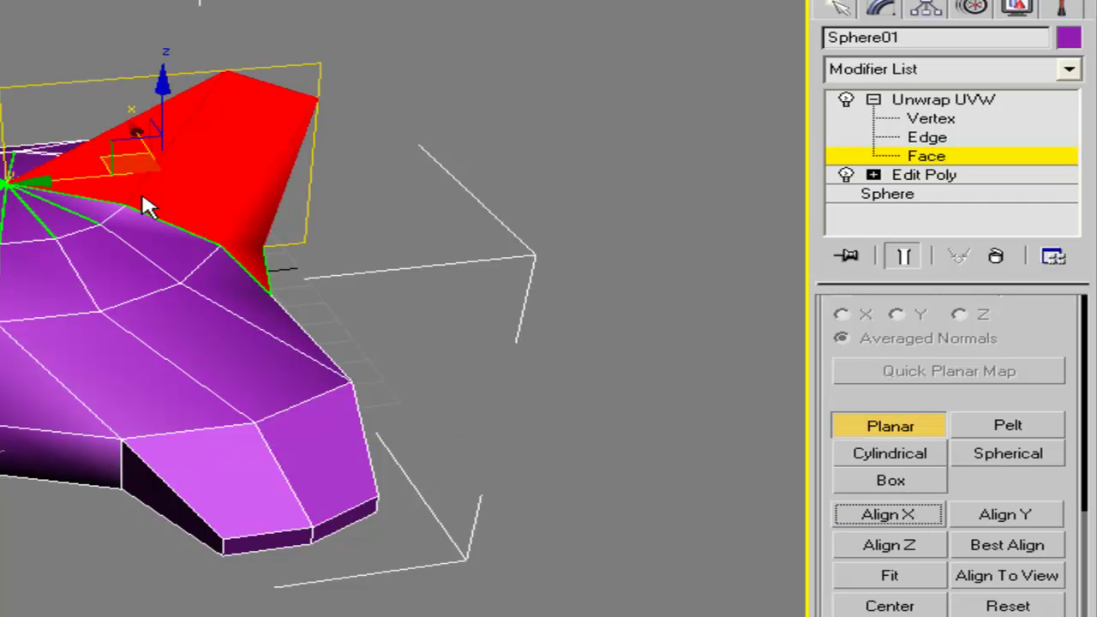
pyautogui.keyDown('alt'); pyautogui.moveTo(384, 243); pyautogui.dragTo(897, 338, button='middle'); pyautogui.keyUp('alt')
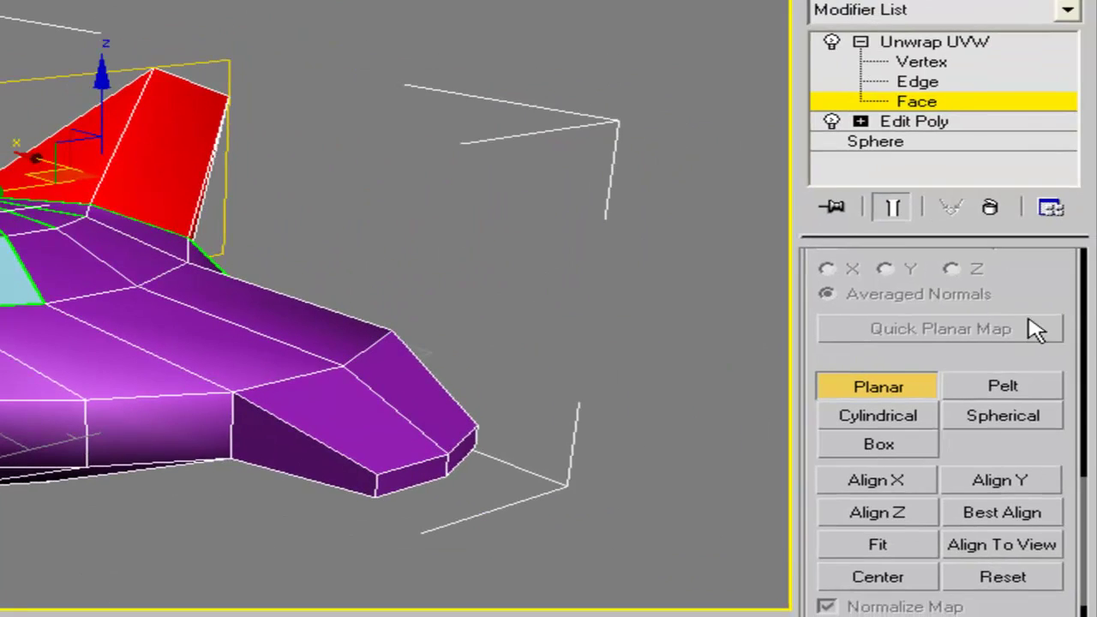
pyautogui.scroll(2, 1010, 294)
pyautogui.moveTo(1010, 294); pyautogui.dragTo(1006, 372)
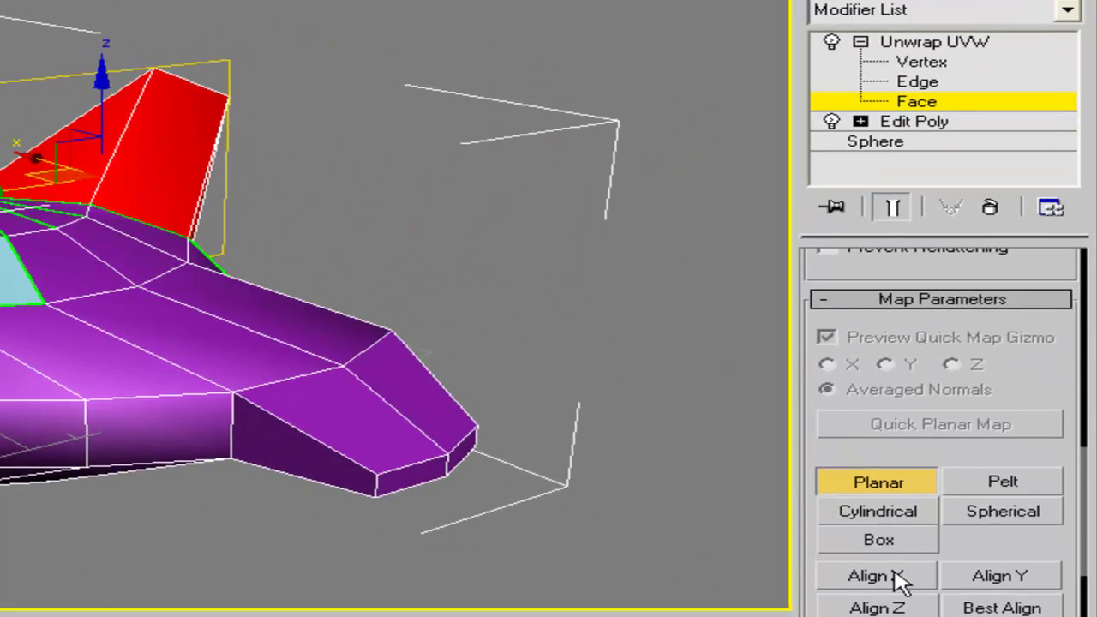
# Fit the planar mapping gizmo to the selected tail fin faces and view their layout in the Edit UVWs window.
pyautogui.moveTo(988, 539); pyautogui.dragTo(972, 431)
pyautogui.click(878, 533)
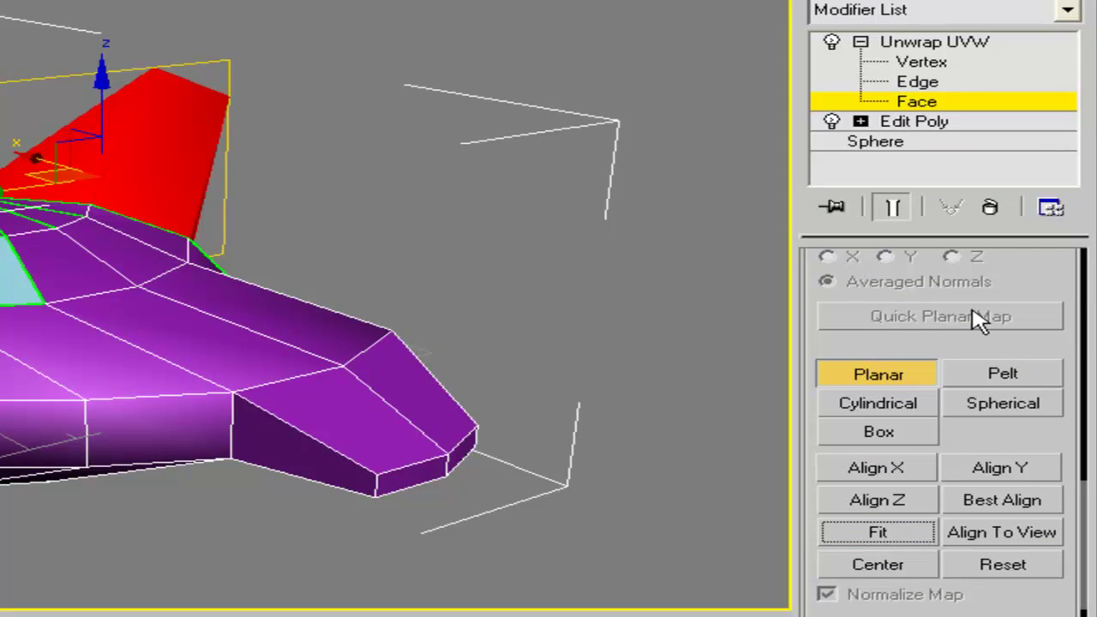
pyautogui.moveTo(1029, 282); pyautogui.dragTo(1013, 579)
pyautogui.moveTo(1063, 371); pyautogui.dragTo(1041, 497)
pyautogui.moveTo(873, 392); pyautogui.dragTo(873, 427)
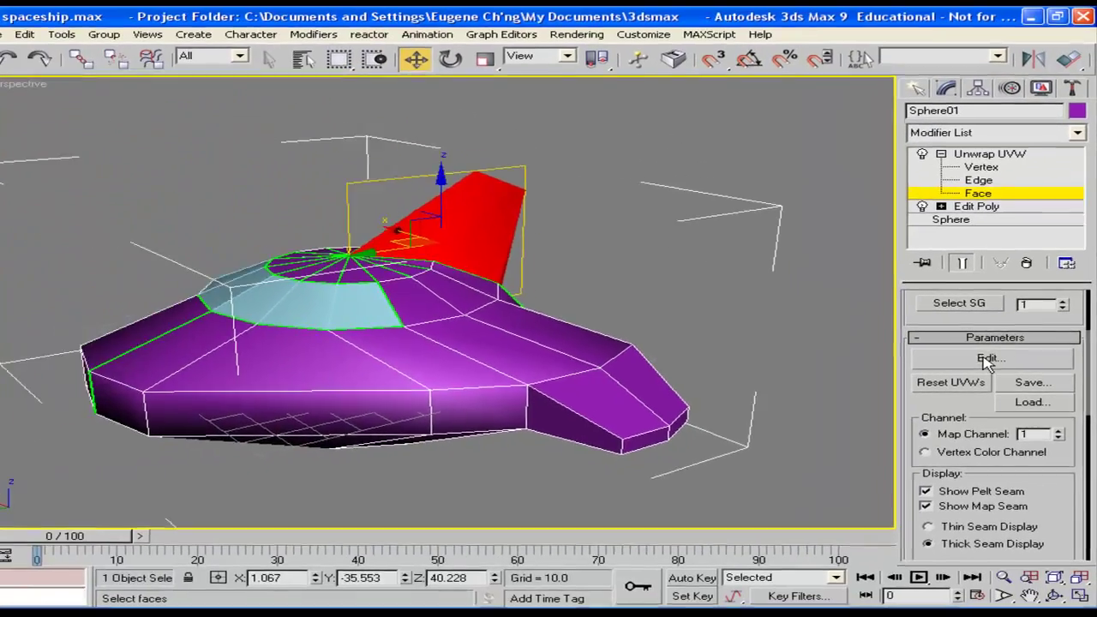
pyautogui.click(937, 351)
pyautogui.scroll(-4, 480, 240)
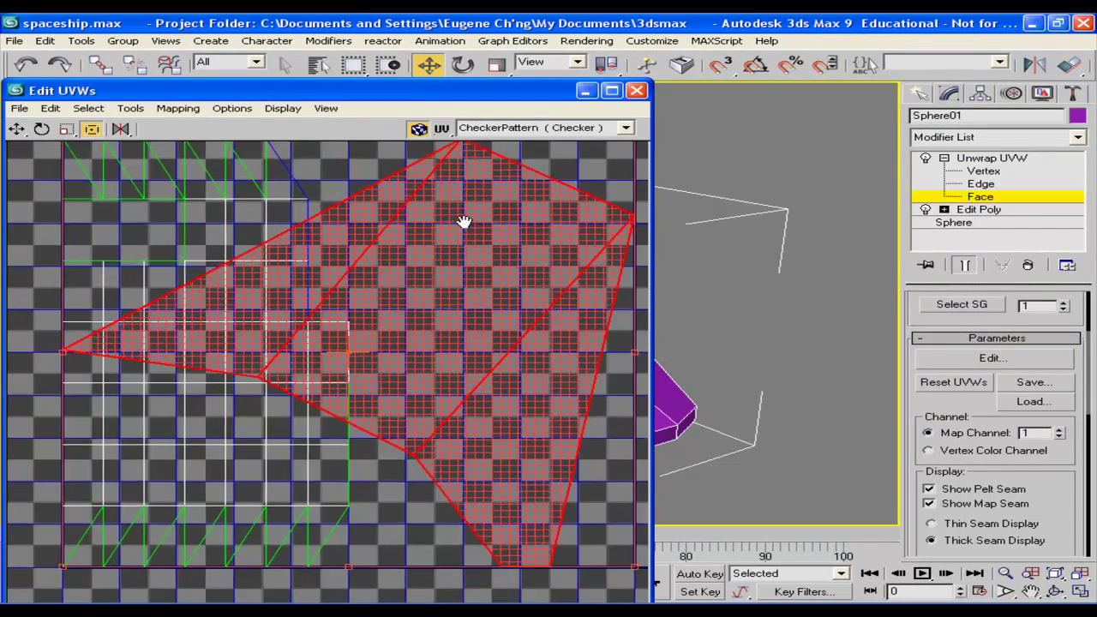
pyautogui.moveTo(496, 253); pyautogui.dragTo(416, 269, button='middle')
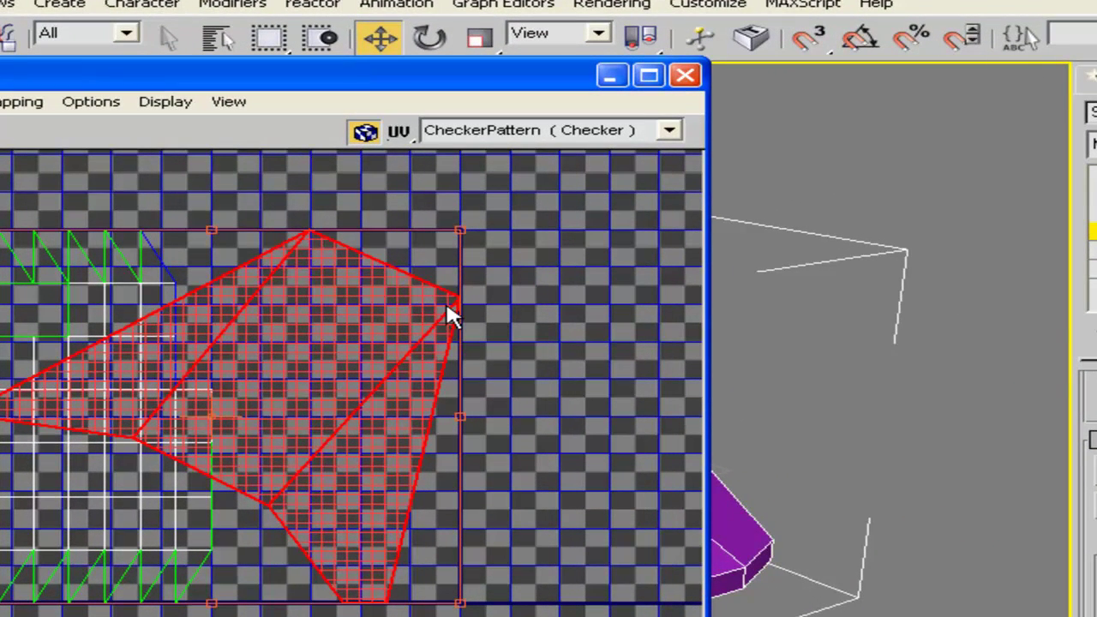
# Close the Edit UVWs window, remove the Unwrap UVW modifier from the spaceship and reselect the model.
pyautogui.click(685, 76)
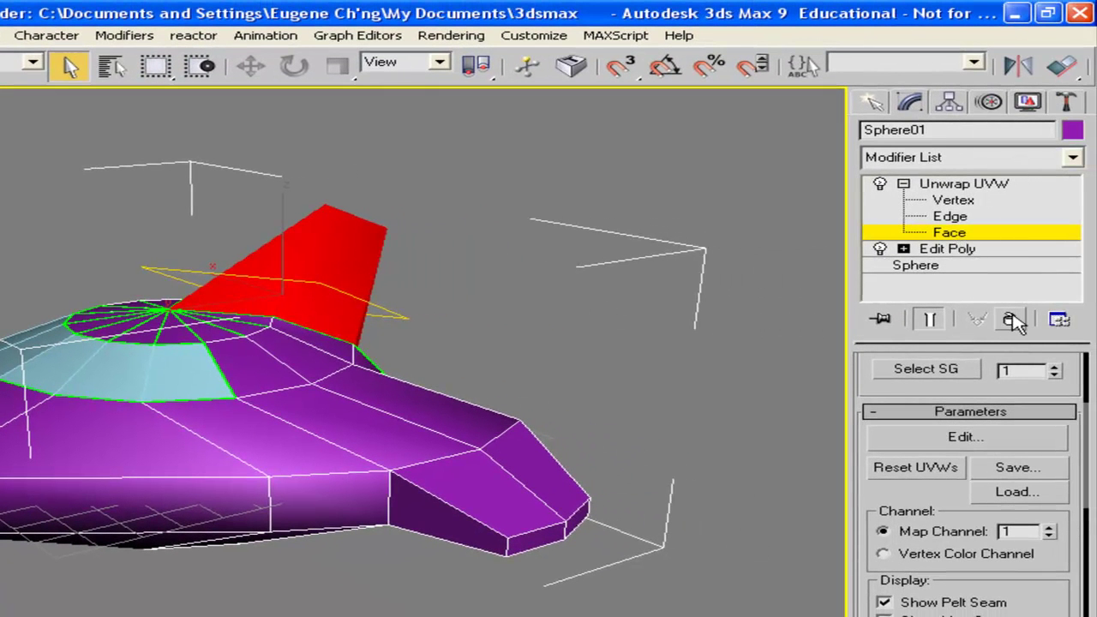
pyautogui.click(1012, 319)
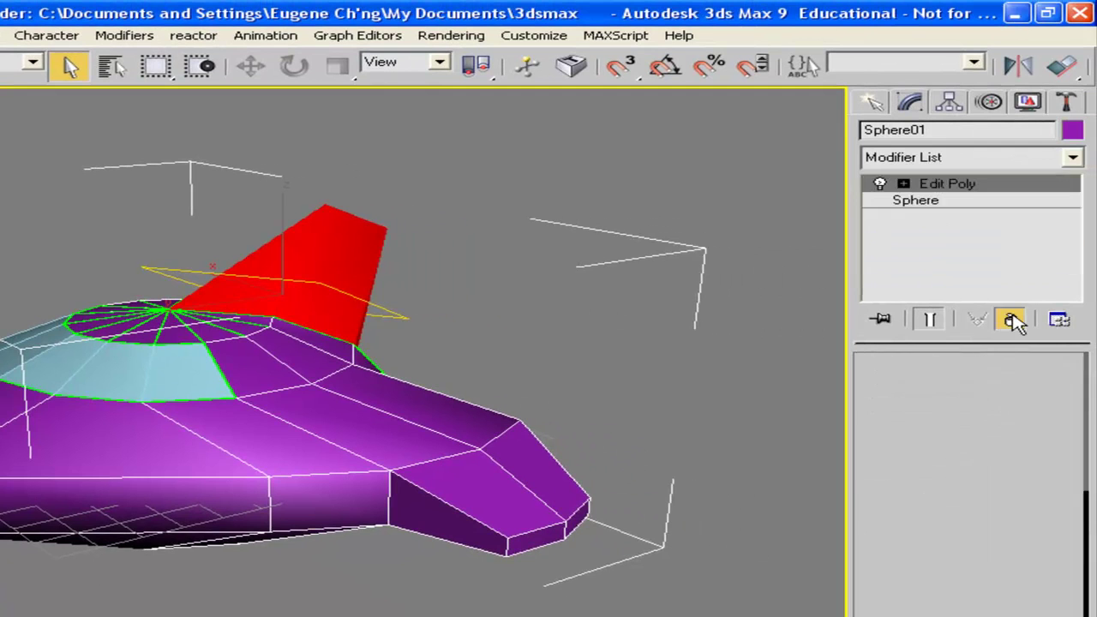
pyautogui.click(519, 254)
pyautogui.click(335, 260)
pyautogui.keyDown('alt'); pyautogui.moveTo(570, 291); pyautogui.dragTo(608, 343, button='middle'); pyautogui.keyUp('alt')
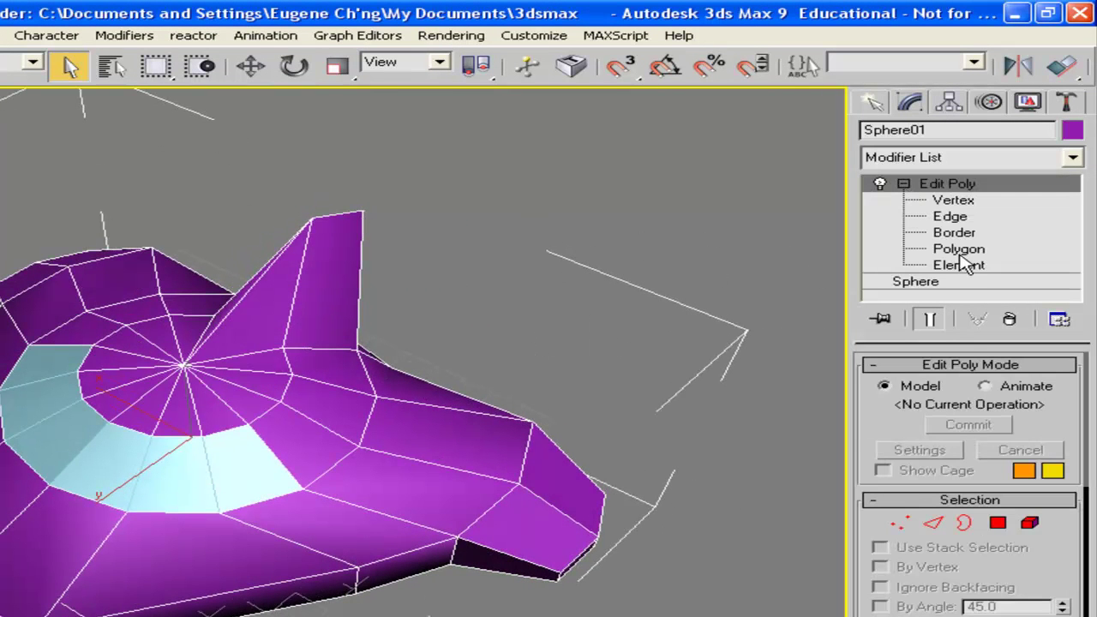
# Region-select all polygons of the tail fin at the Edit Poly modifier's Polygon level.
pyautogui.click(962, 250)
pyautogui.keyDown('alt'); pyautogui.moveTo(299, 228); pyautogui.dragTo(392, 179, button='middle'); pyautogui.keyUp('alt')
pyautogui.moveTo(435, 183); pyautogui.dragTo(153, 255)
pyautogui.keyDown('alt'); pyautogui.moveTo(153, 254); pyautogui.dragTo(240, 245, button='middle'); pyautogui.keyUp('alt')
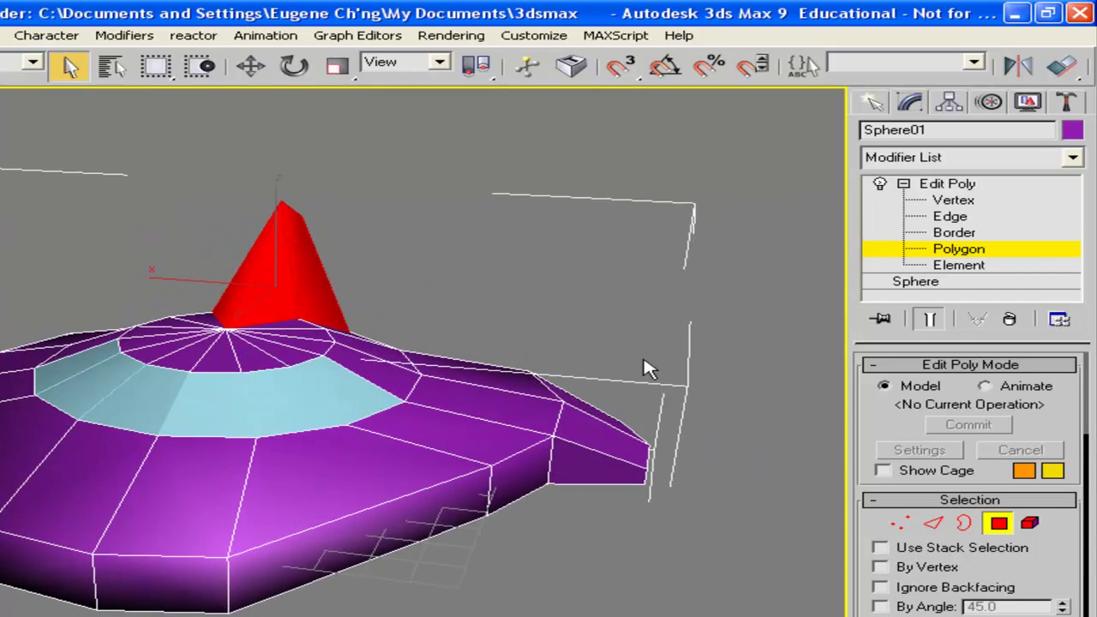
# Detach the selected tail fin polygons from the hull as a separate object.
pyautogui.click(1063, 554)
pyautogui.click(1038, 549)
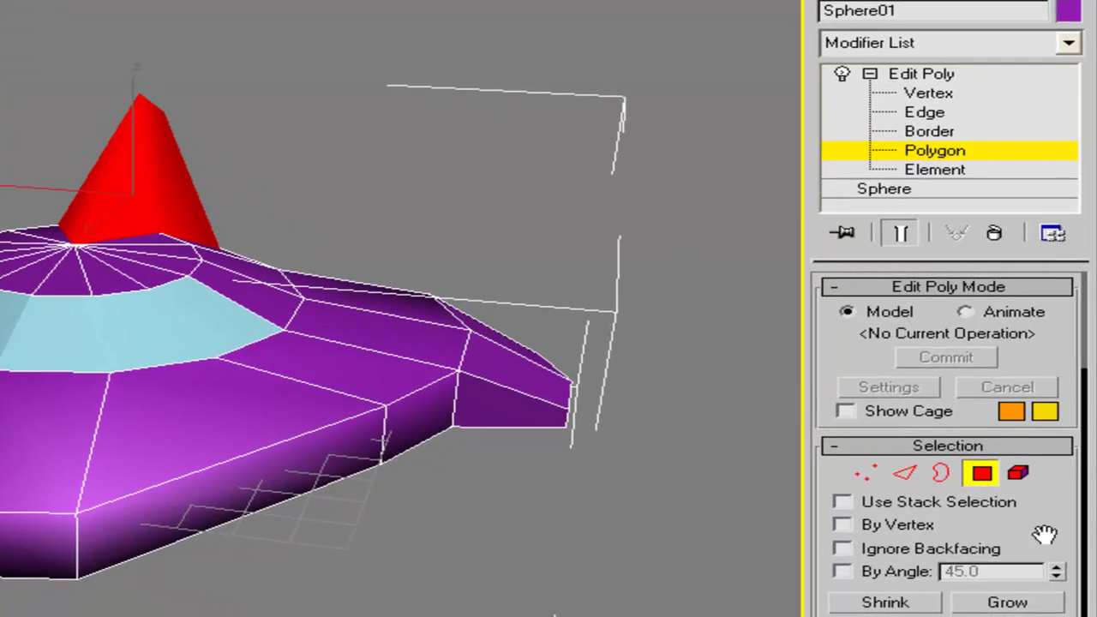
pyautogui.moveTo(1063, 554); pyautogui.dragTo(1064, 321)
pyautogui.moveTo(1072, 504); pyautogui.dragTo(1087, 276)
pyautogui.click(1018, 541)
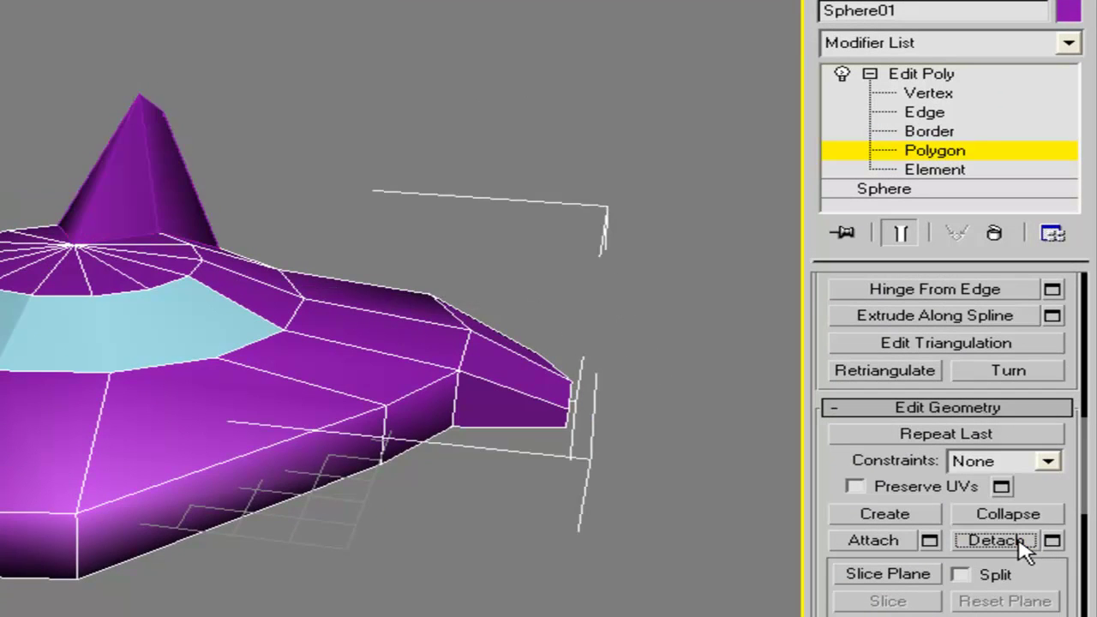
# Turn on Ignore Backfacing and region-select the hull polygons visible from above.
pyautogui.keyDown('alt'); pyautogui.moveTo(408, 182); pyautogui.dragTo(268, 160, button='middle'); pyautogui.keyUp('alt')
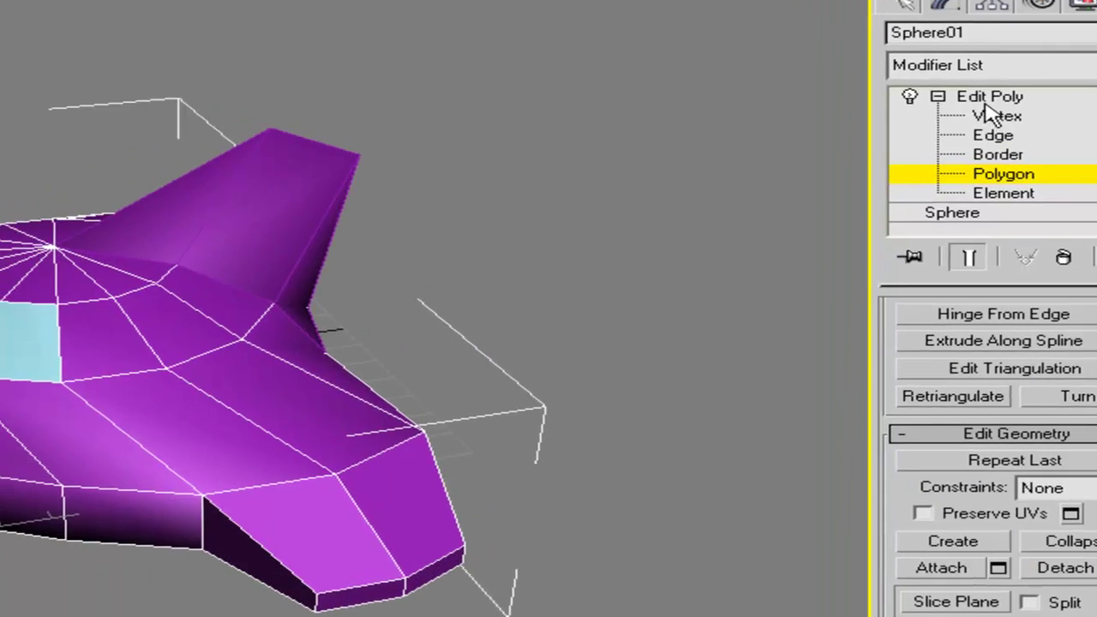
pyautogui.click(918, 77)
pyautogui.keyDown('alt'); pyautogui.moveTo(120, 184); pyautogui.dragTo(375, 225, button='middle'); pyautogui.keyUp('alt')
pyautogui.keyDown('alt'); pyautogui.moveTo(733, 437); pyautogui.dragTo(845, 441, button='middle'); pyautogui.keyUp('alt')
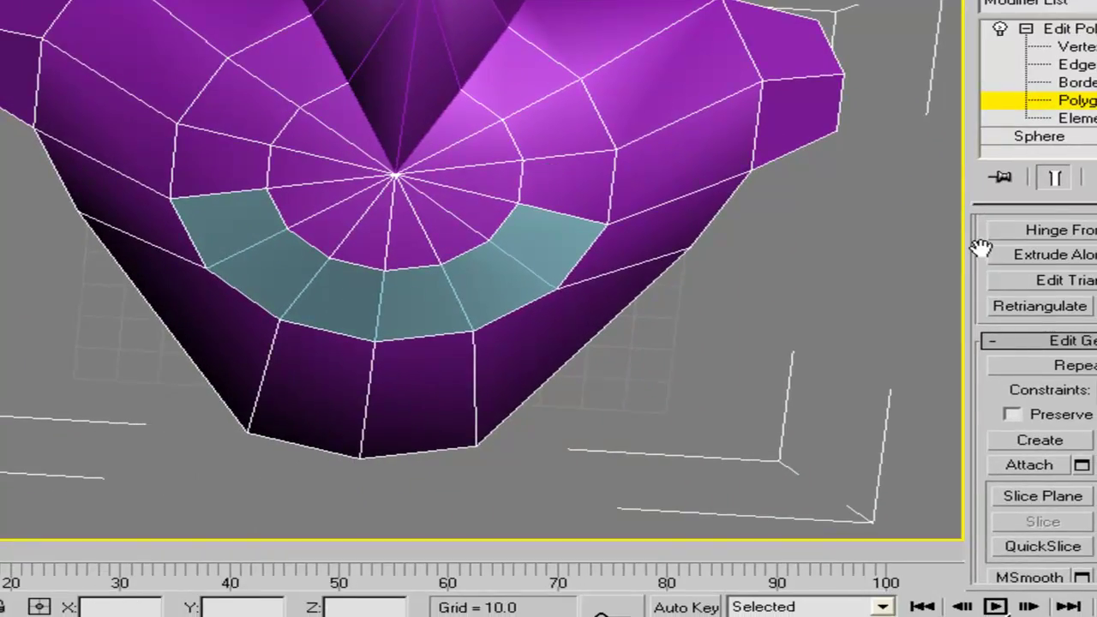
pyautogui.moveTo(993, 405); pyautogui.dragTo(982, 563)
pyautogui.moveTo(979, 227); pyautogui.dragTo(986, 520)
pyautogui.click(1002, 396)
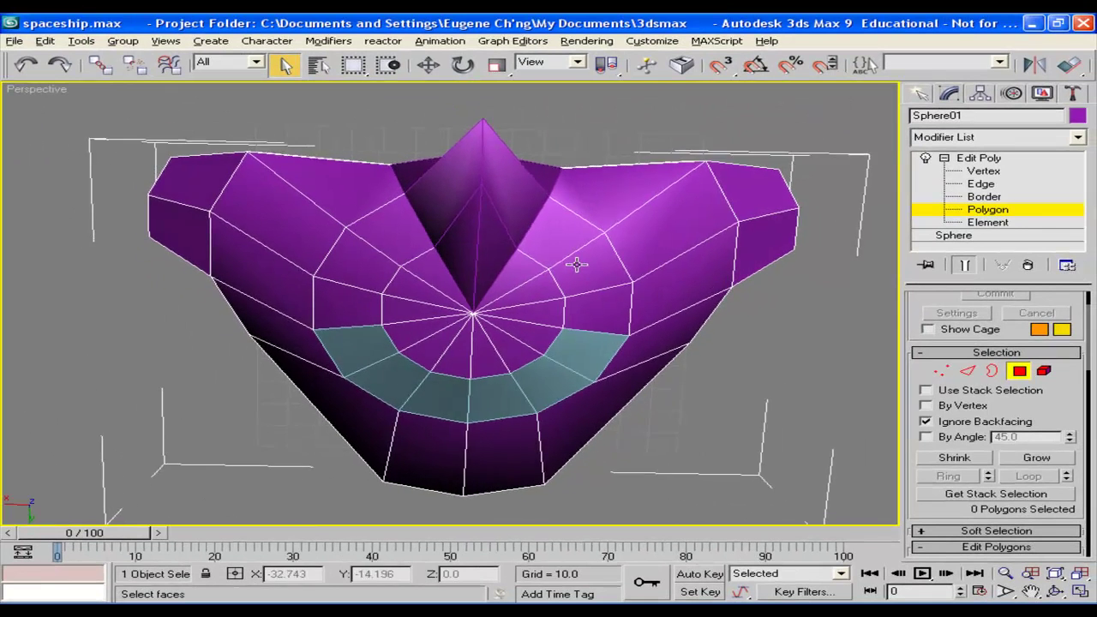
pyautogui.keyDown('alt'); pyautogui.moveTo(577, 264); pyautogui.dragTo(573, 261, button='middle'); pyautogui.keyUp('alt')
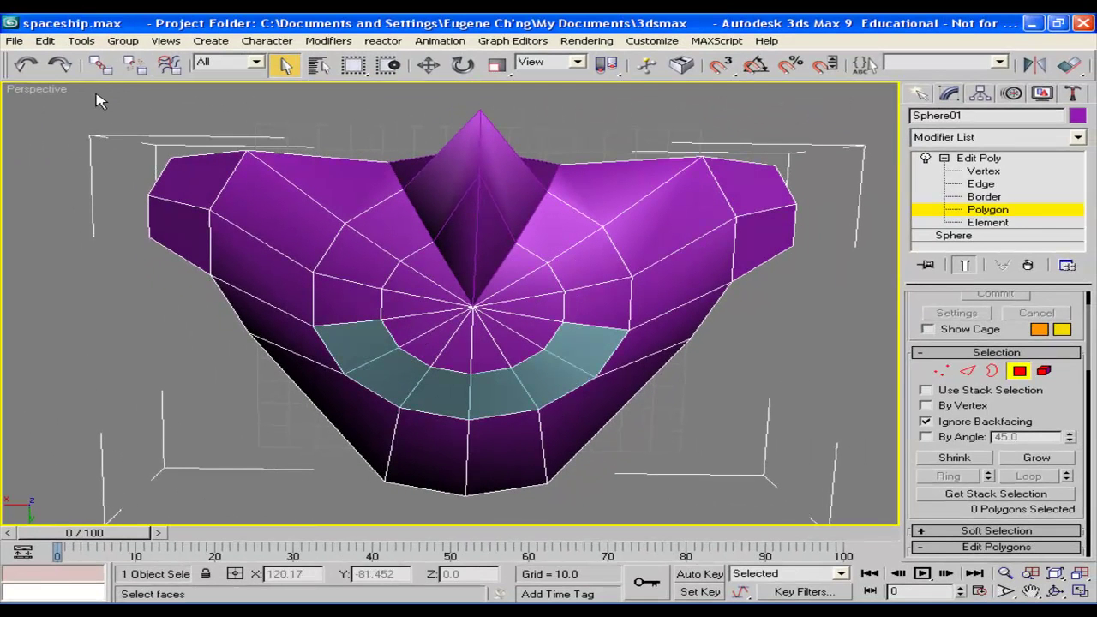
pyautogui.moveTo(838, 513); pyautogui.dragTo(839, 513)
# Remove the rear engine recess polygons from the selection and check that only the upper hull surface remains selected.
pyautogui.keyDown('alt'); pyautogui.moveTo(595, 362); pyautogui.dragTo(553, 322, button='middle'); pyautogui.keyUp('alt')
pyautogui.keyDown('alt'); pyautogui.moveTo(736, 365); pyautogui.dragTo(715, 502, button='middle'); pyautogui.keyUp('alt')
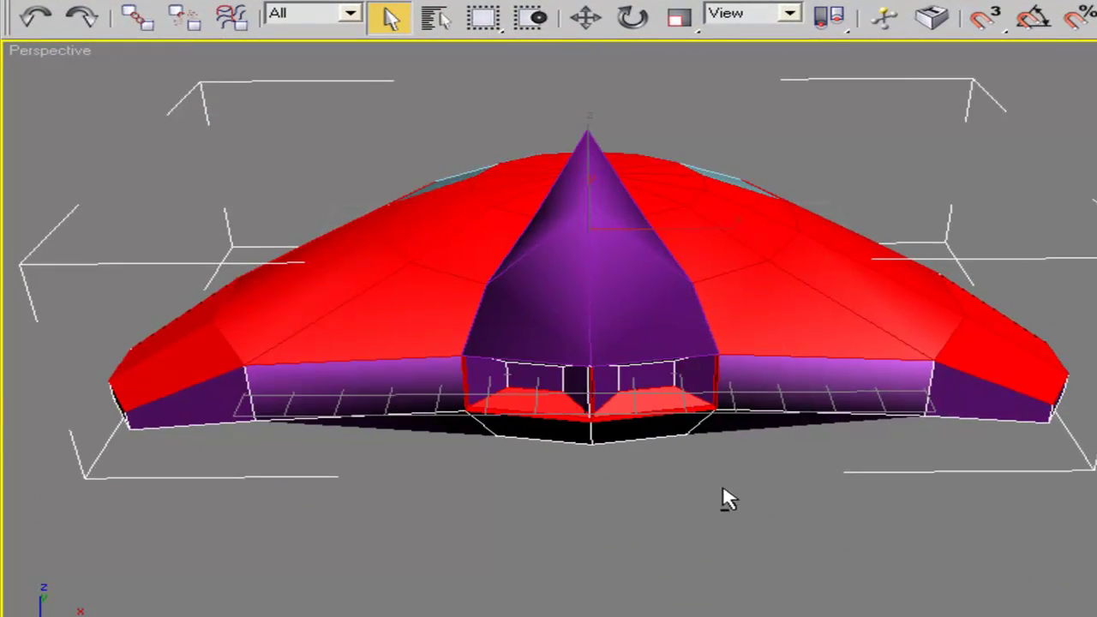
pyautogui.moveTo(772, 506); pyautogui.dragTo(657, 477)
pyautogui.keyDown('alt'); pyautogui.moveTo(438, 385); pyautogui.dragTo(436, 385); pyautogui.keyUp('alt')
pyautogui.keyDown('alt'); pyautogui.moveTo(593, 422); pyautogui.dragTo(636, 377, button='middle'); pyautogui.keyUp('alt')
pyautogui.keyDown('alt'); pyautogui.moveTo(608, 410); pyautogui.dragTo(577, 370); pyautogui.keyUp('alt')
pyautogui.keyDown('alt'); pyautogui.moveTo(500, 281); pyautogui.dragTo(221, 411, button='middle'); pyautogui.keyUp('alt')
pyautogui.scroll(3, 581, 344)
pyautogui.keyDown('alt'); pyautogui.moveTo(581, 345); pyautogui.dragTo(378, 110, button='middle'); pyautogui.keyUp('alt')
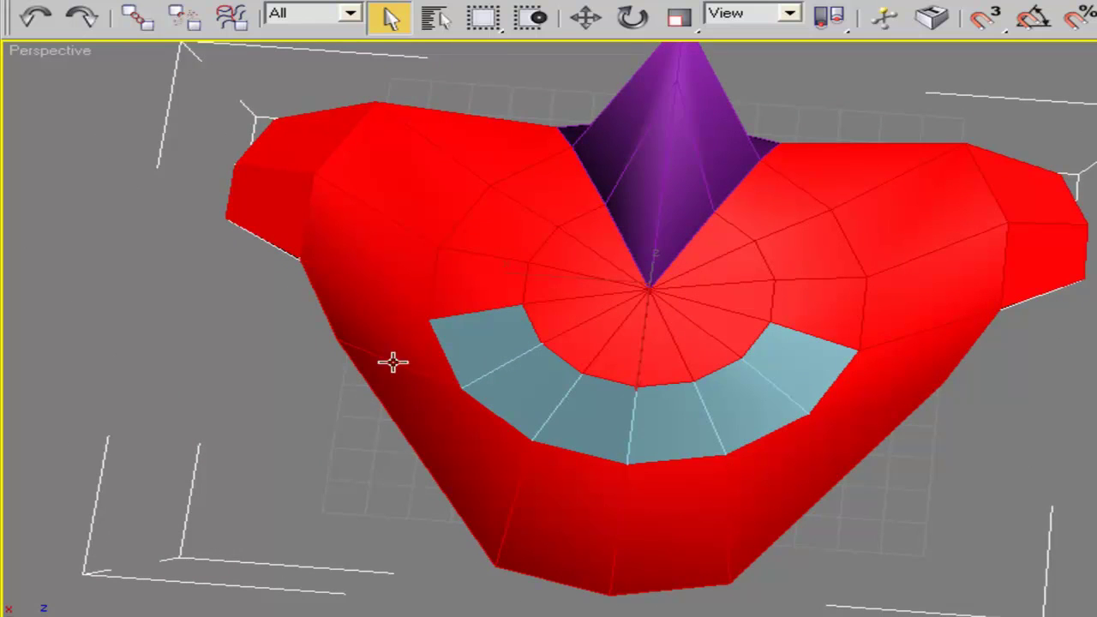
pyautogui.keyDown('alt'); pyautogui.moveTo(812, 129); pyautogui.dragTo(159, 142, button='middle'); pyautogui.keyUp('alt')
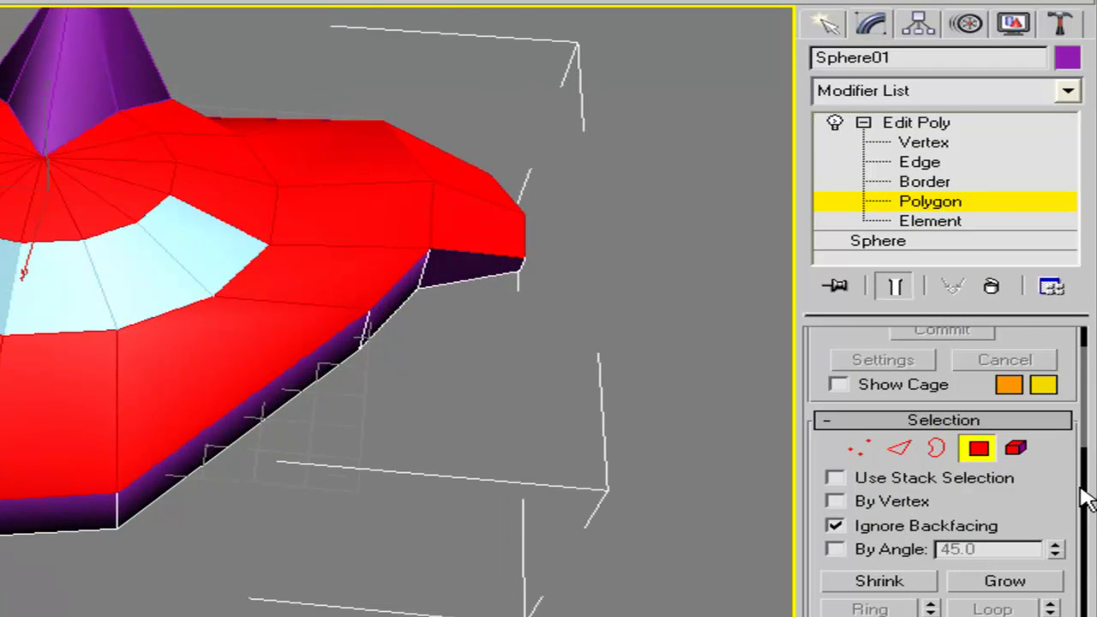
# Detach the selected upper hull polygons as a separate object.
pyautogui.moveTo(1063, 500); pyautogui.dragTo(1071, 292)
pyautogui.moveTo(1070, 570); pyautogui.dragTo(1054, 285)
pyautogui.click(1007, 542)
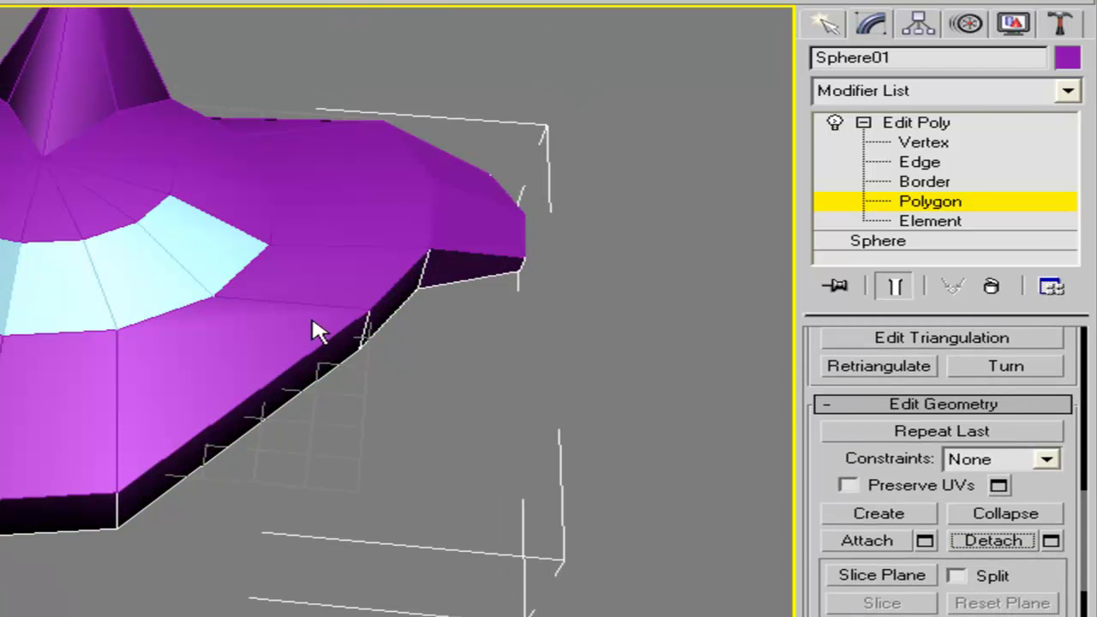
# Select all remaining polygons of the lower hull and view them from behind.
pyautogui.keyDown('alt'); pyautogui.moveTo(336, 317); pyautogui.dragTo(96, 171, button='middle'); pyautogui.keyUp('alt')
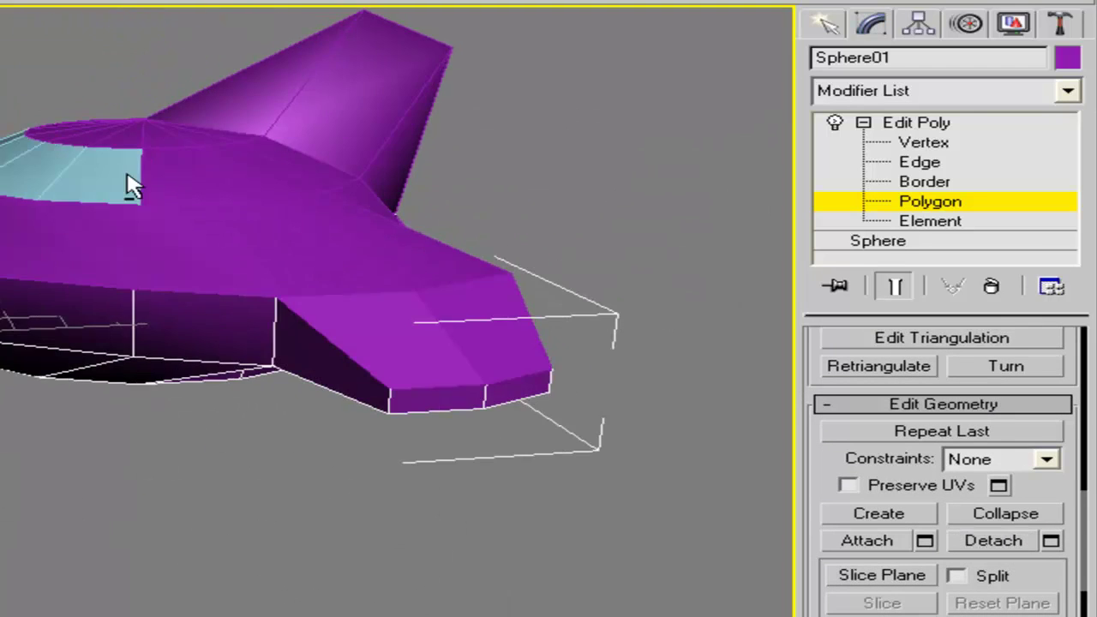
pyautogui.keyDown('alt'); pyautogui.moveTo(289, 285); pyautogui.dragTo(571, 310, button='middle'); pyautogui.keyUp('alt')
pyautogui.hotkey('ctrl', 'a')
pyautogui.keyDown('alt'); pyautogui.moveTo(1040, 316); pyautogui.dragTo(840, 544, button='middle'); pyautogui.keyUp('alt')
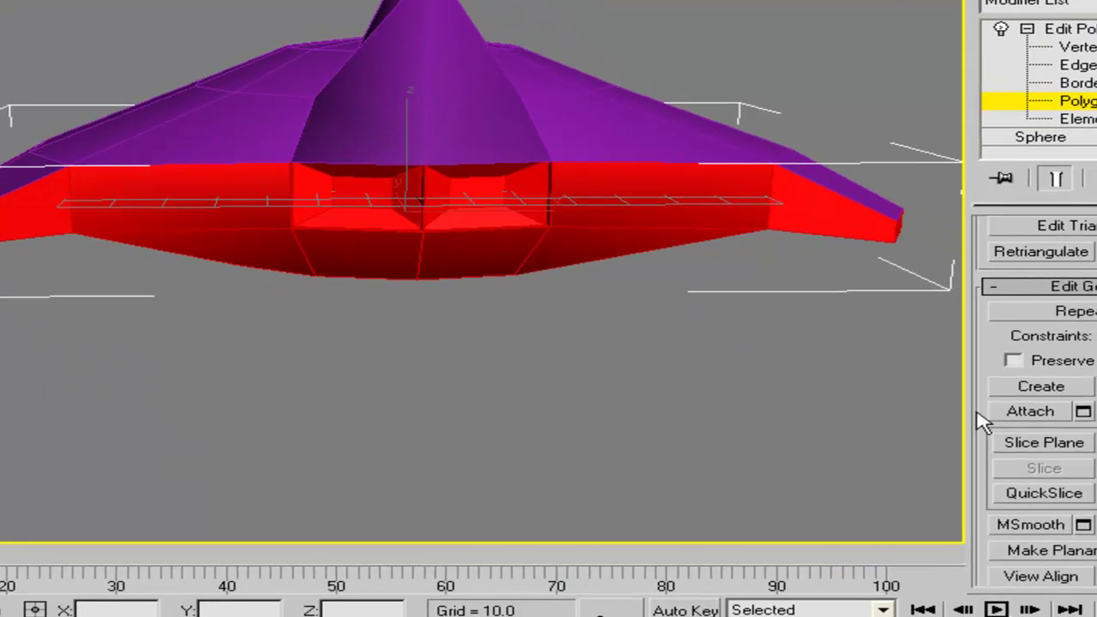
# Turn off Ignore Backfacing, clear the selection and region-select the polygons around the two rear engine recesses.
pyautogui.scroll(5, 994, 386)
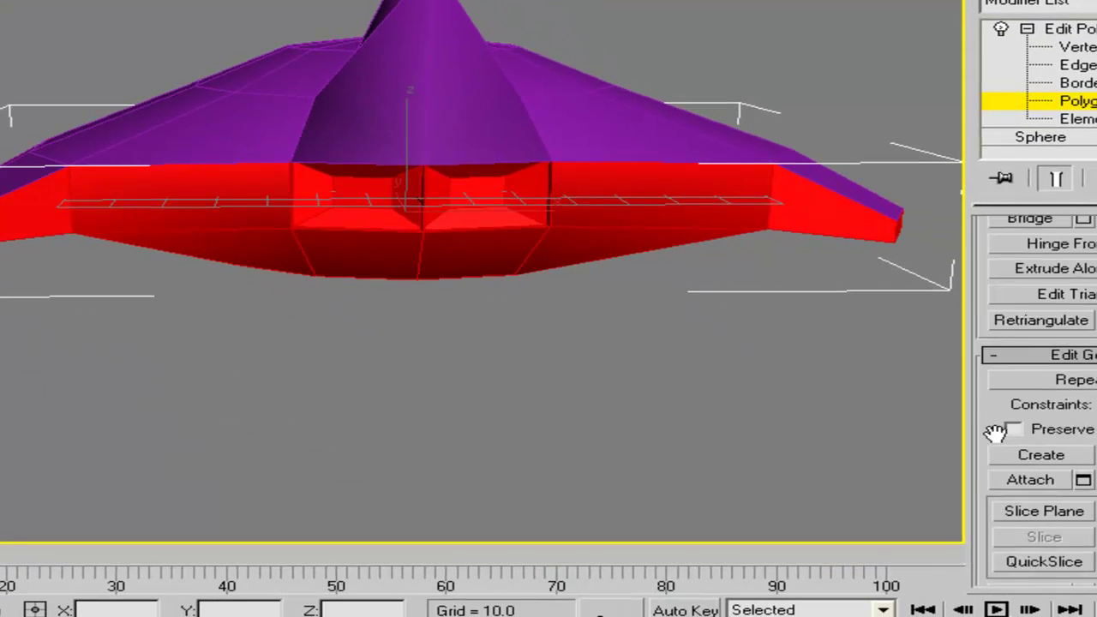
pyautogui.scroll(3, 985, 282)
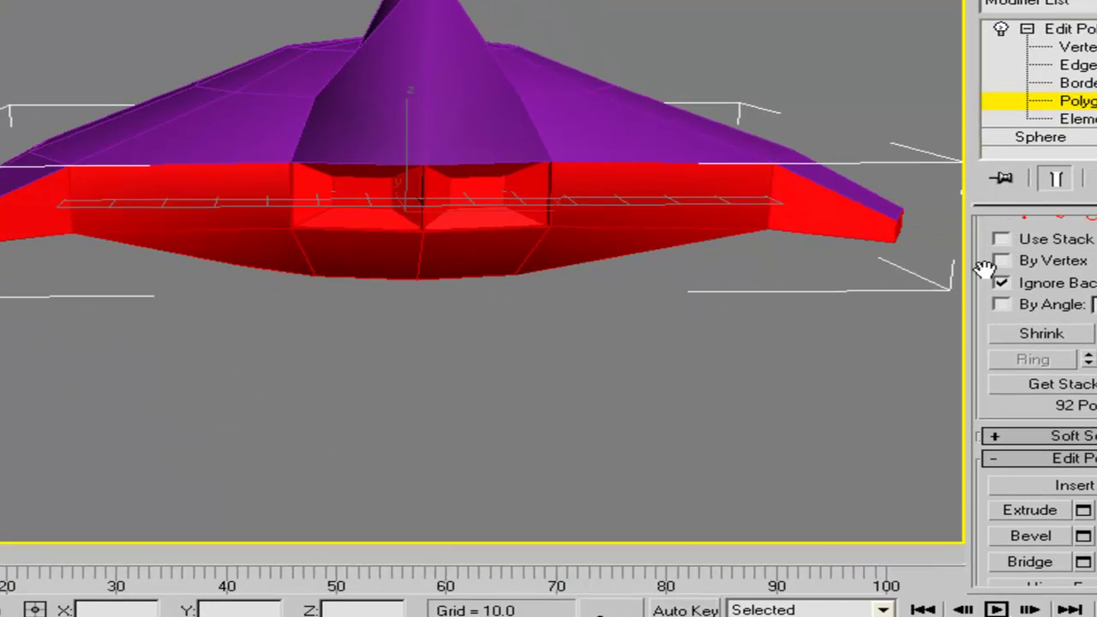
pyautogui.click(1001, 284)
pyautogui.keyDown('alt'); pyautogui.moveTo(618, 331); pyautogui.dragTo(581, 318, button='middle'); pyautogui.keyUp('alt')
pyautogui.click(580, 315)
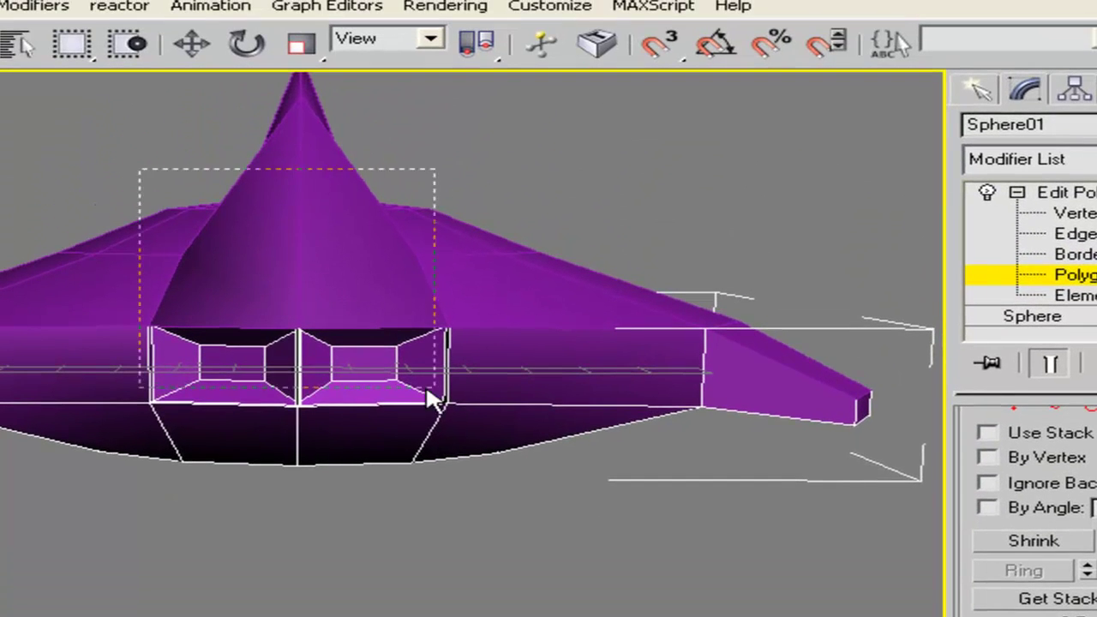
pyautogui.moveTo(466, 404); pyautogui.dragTo(465, 410)
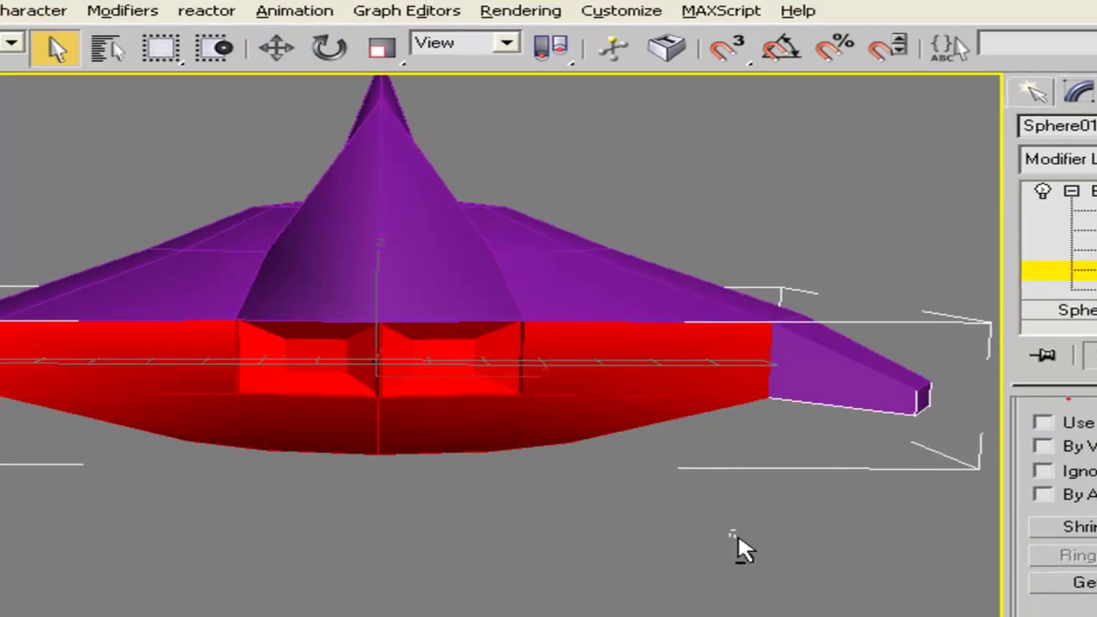
# Remove the side hull and underside polygons from the selection around the rear engine recesses.
pyautogui.keyDown('alt'); pyautogui.moveTo(668, 544); pyautogui.dragTo(543, 269); pyautogui.keyUp('alt')
pyautogui.keyDown('alt'); pyautogui.moveTo(572, 565); pyautogui.dragTo(280, 492); pyautogui.keyUp('alt')
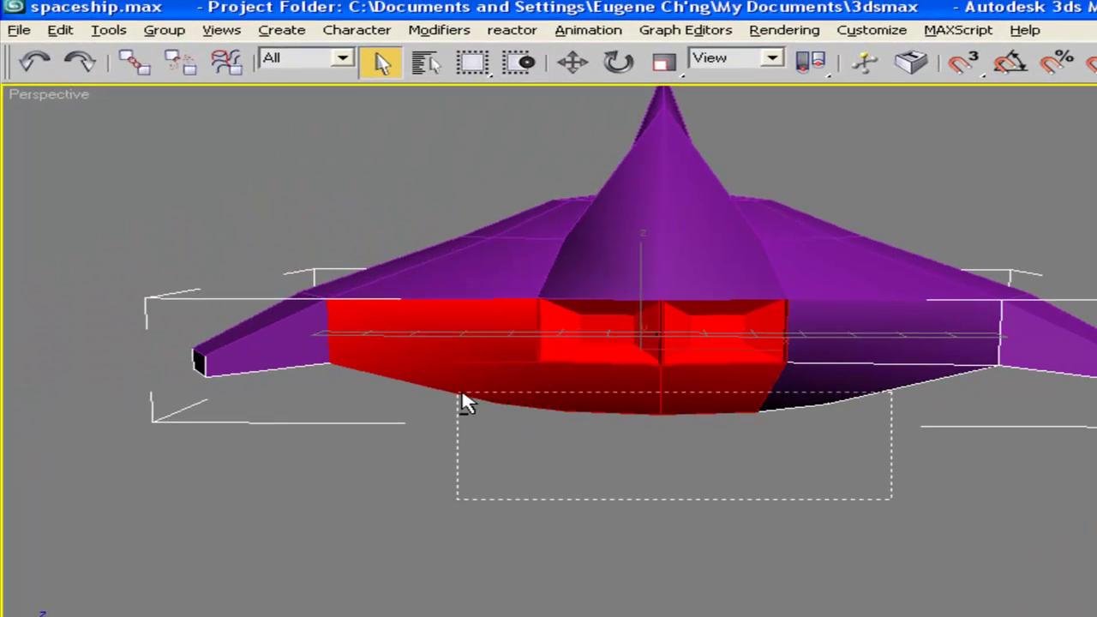
pyautogui.keyDown('alt'); pyautogui.moveTo(467, 397); pyautogui.dragTo(452, 403); pyautogui.keyUp('alt')
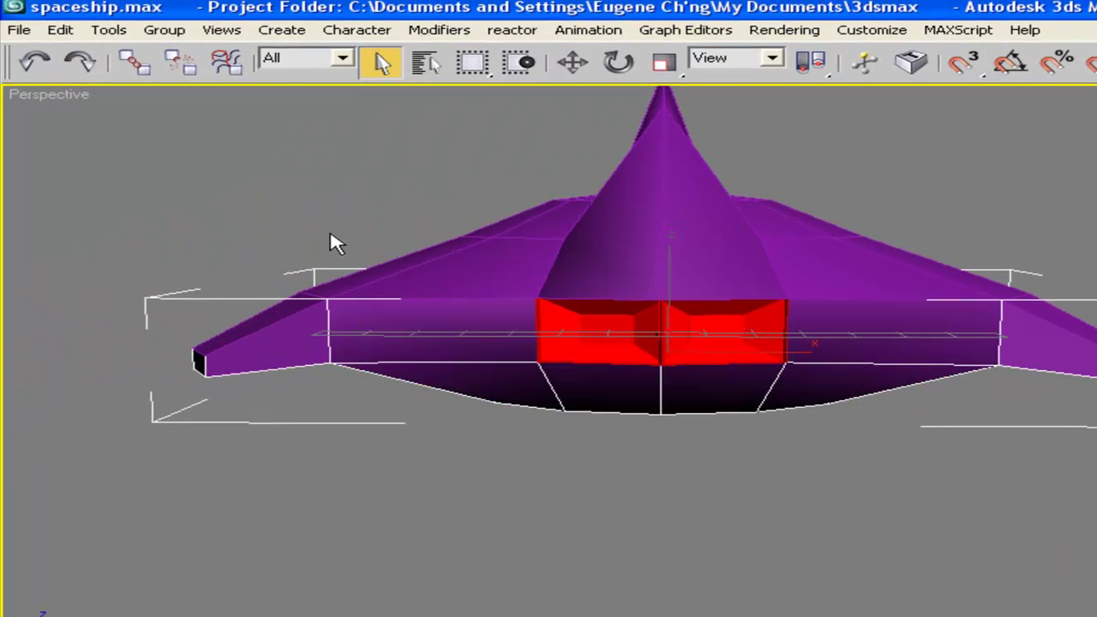
pyautogui.keyDown('ctrl'); pyautogui.moveTo(426, 307); pyautogui.dragTo(517, 435); pyautogui.keyUp('ctrl')
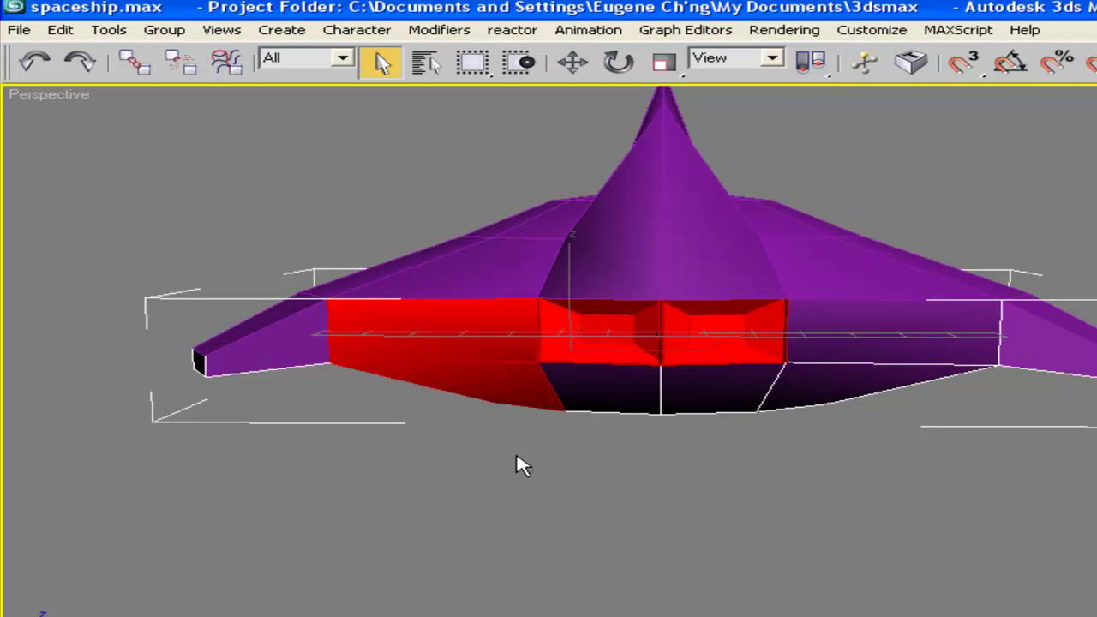
pyautogui.keyDown('alt'); pyautogui.moveTo(547, 514); pyautogui.dragTo(551, 515); pyautogui.keyUp('alt')
pyautogui.keyDown('alt'); pyautogui.moveTo(336, 379); pyautogui.dragTo(314, 380); pyautogui.keyUp('alt')
pyautogui.keyDown('alt'); pyautogui.moveTo(420, 437); pyautogui.dragTo(331, 282); pyautogui.keyUp('alt')
# Remove the leftover front and underside polygons from the selection, keeping only the engine recess polygons, and inspect the recesses up close.
pyautogui.keyDown('alt'); pyautogui.moveTo(383, 304); pyautogui.dragTo(360, 292, button='middle'); pyautogui.keyUp('alt')
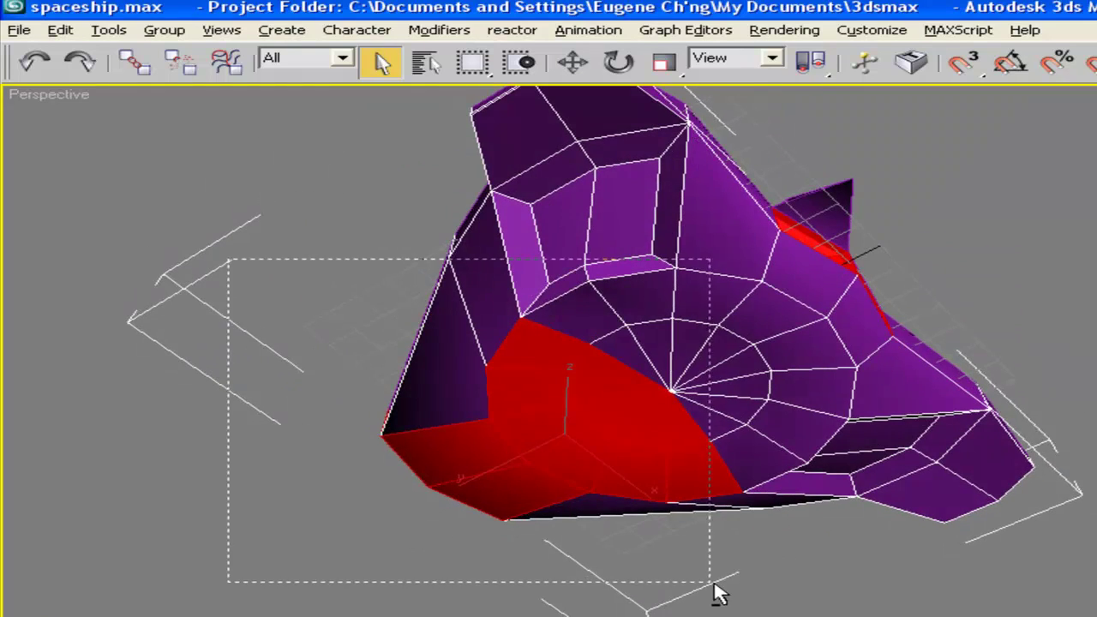
pyautogui.keyDown('alt'); pyautogui.moveTo(717, 594); pyautogui.dragTo(721, 593); pyautogui.keyUp('alt')
pyautogui.keyDown('alt'); pyautogui.moveTo(749, 595); pyautogui.dragTo(689, 464, button='middle'); pyautogui.keyUp('alt')
pyautogui.keyDown('alt'); pyautogui.moveTo(568, 285); pyautogui.dragTo(623, 483, button='middle'); pyautogui.keyUp('alt')
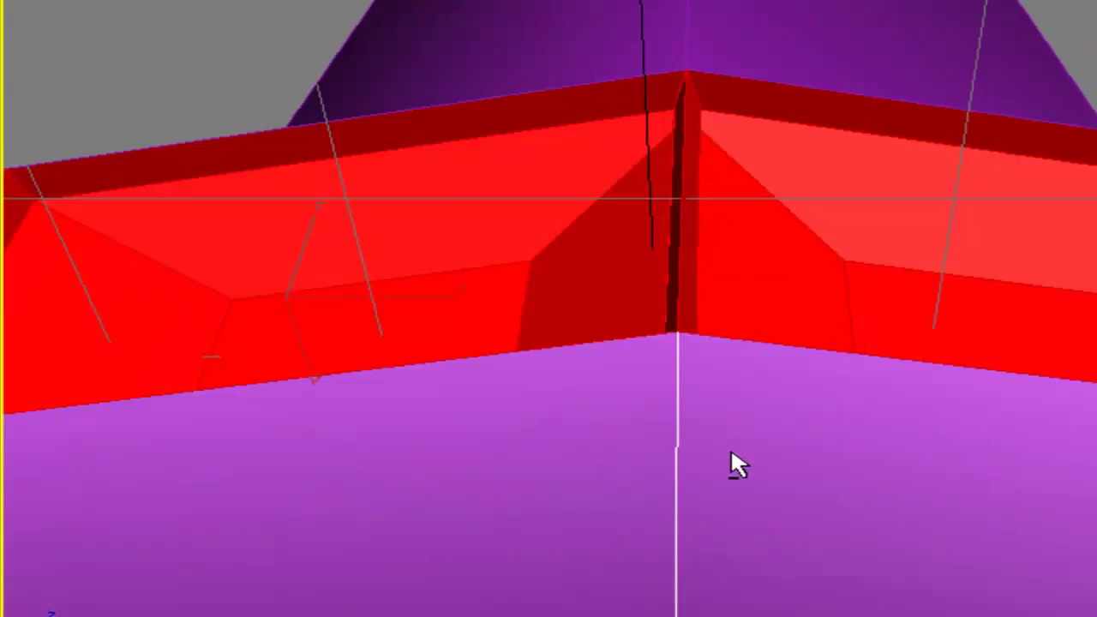
pyautogui.keyDown('alt'); pyautogui.moveTo(731, 452); pyautogui.dragTo(573, 291, button='middle'); pyautogui.keyUp('alt')
# Detach the selected engine recess polygons as a separate object, leave the Polygon level and deselect the hull.
pyautogui.scroll(-4, 573, 294)
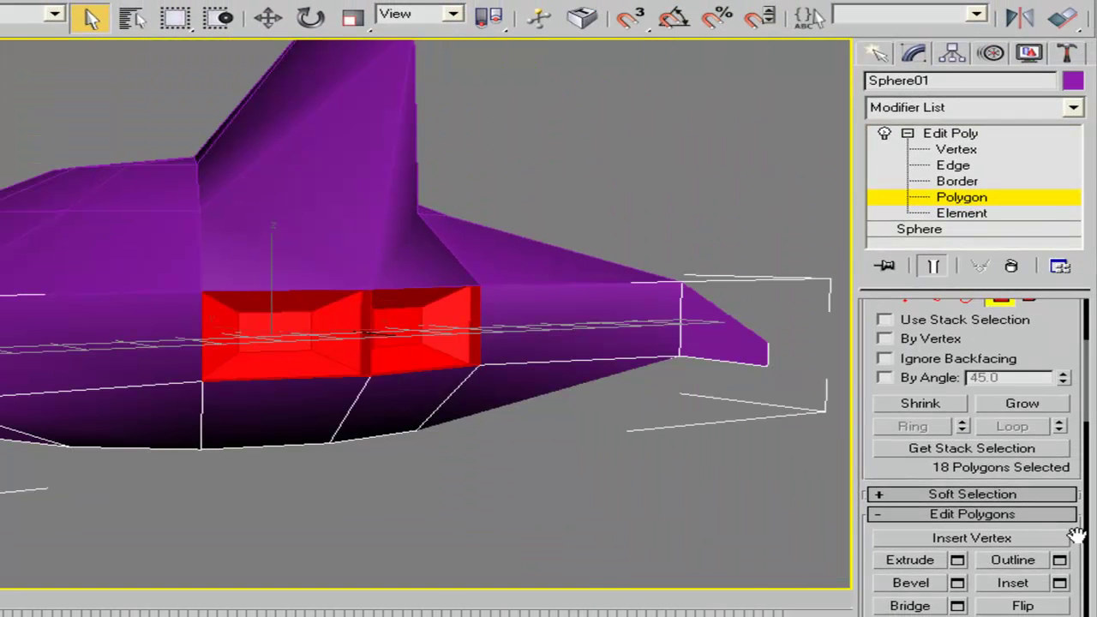
pyautogui.scroll(-5, 1076, 536)
pyautogui.click(1038, 549)
pyautogui.keyDown('alt'); pyautogui.moveTo(460, 363); pyautogui.dragTo(481, 272, button='middle'); pyautogui.keyUp('alt')
pyautogui.click(973, 198)
pyautogui.click(577, 148)
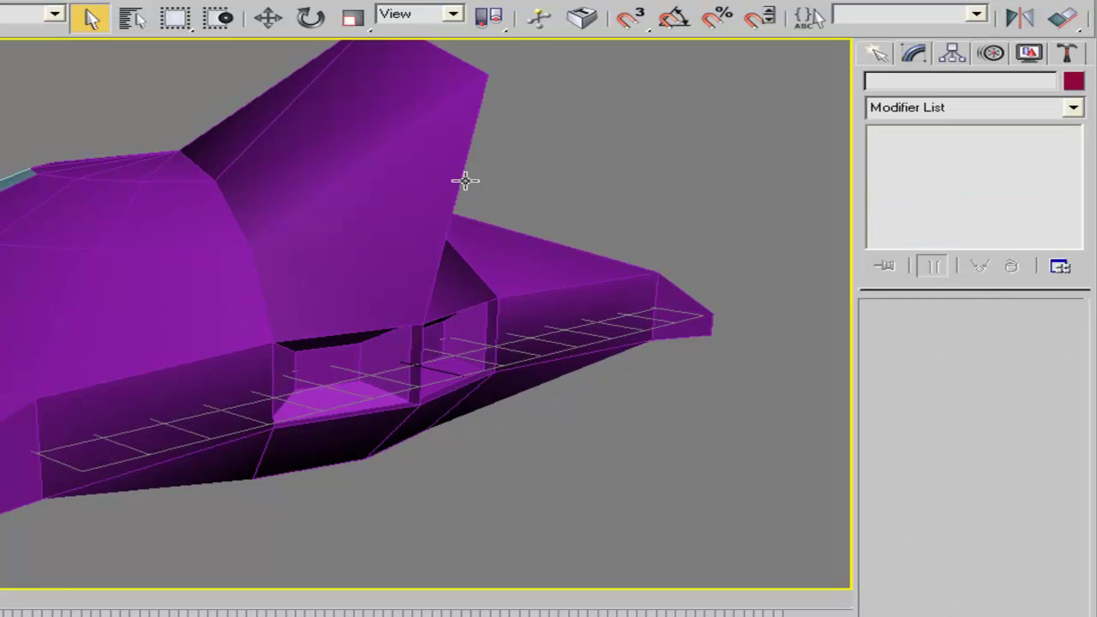
# Select the Sphere01 object by name and rename it Ship.
pyautogui.keyDown('alt'); pyautogui.moveTo(577, 149); pyautogui.dragTo(529, 196, button='middle'); pyautogui.keyUp('alt')
pyautogui.scroll(-4, 527, 195)
pyautogui.press('h')
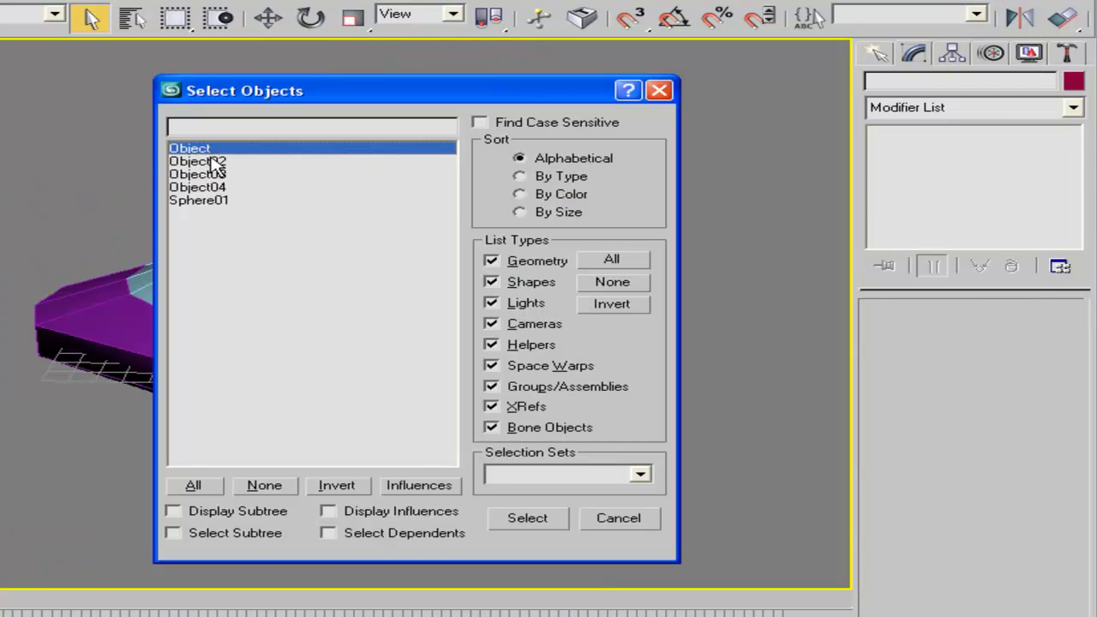
pyautogui.click(216, 174)
pyautogui.click(216, 188)
pyautogui.click(221, 201)
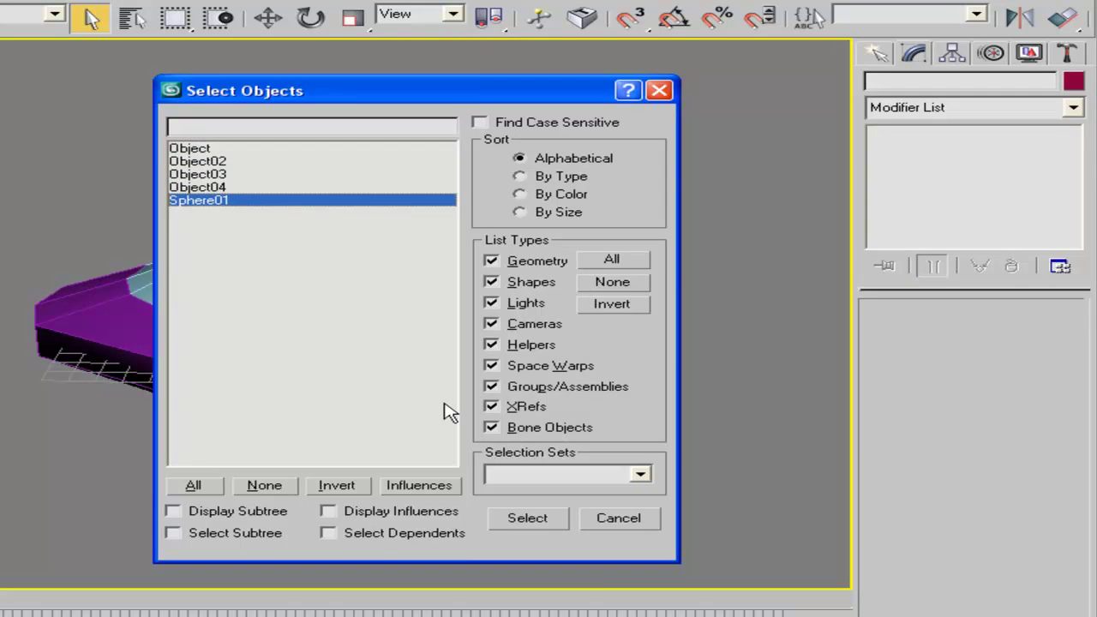
pyautogui.click(529, 520)
pyautogui.keyDown('alt'); pyautogui.moveTo(316, 279); pyautogui.dragTo(730, 169, button='middle'); pyautogui.keyUp('alt')
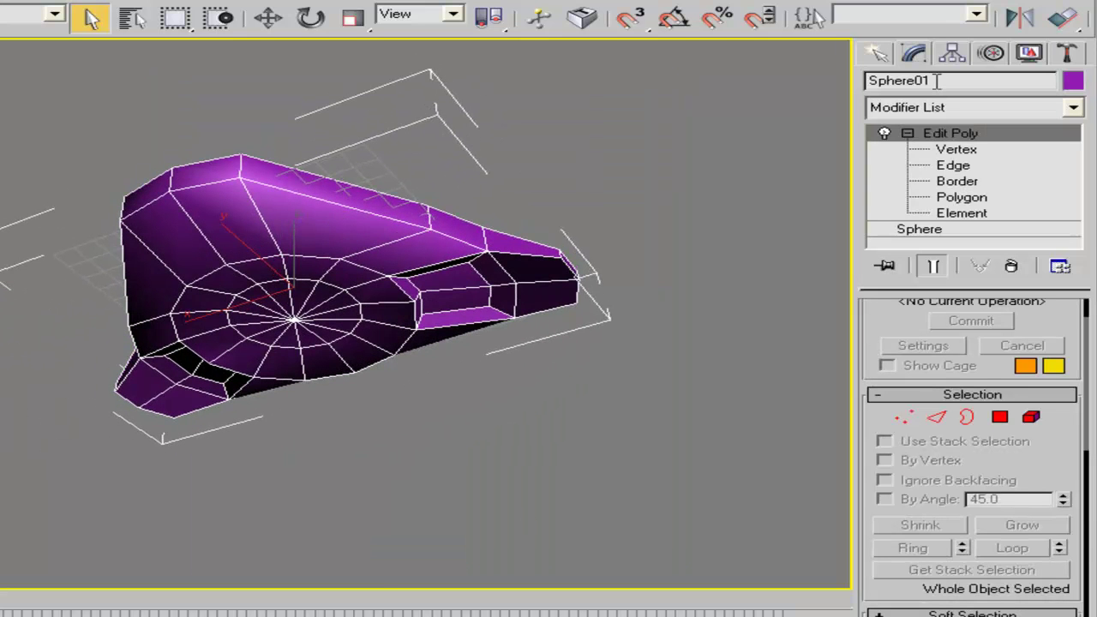
pyautogui.write('Ship')
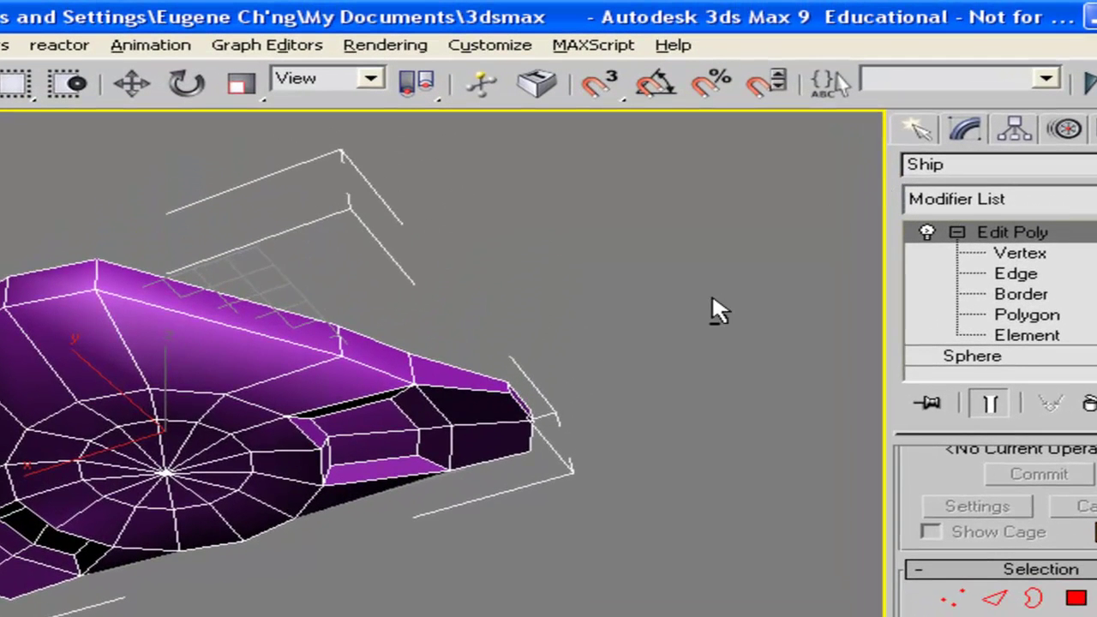
# Select the light blue cockpit window object, rename it HUD and deselect it.
pyautogui.click(588, 403)
pyautogui.keyDown('alt'); pyautogui.moveTo(713, 298); pyautogui.dragTo(373, 358, button='middle'); pyautogui.keyUp('alt')
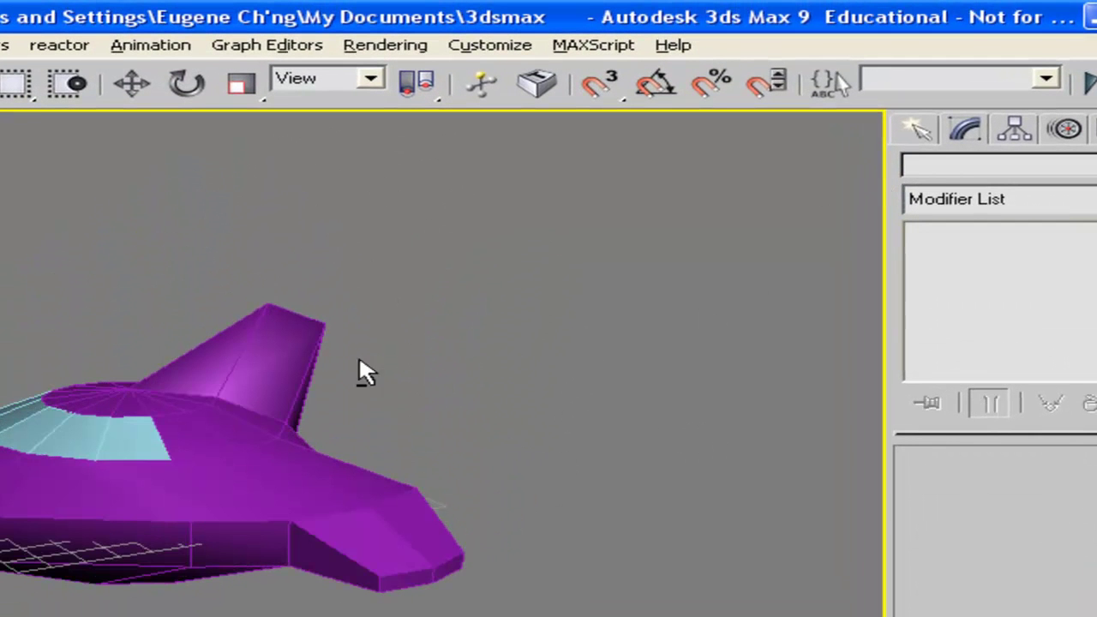
pyautogui.click(211, 442)
pyautogui.click(136, 438)
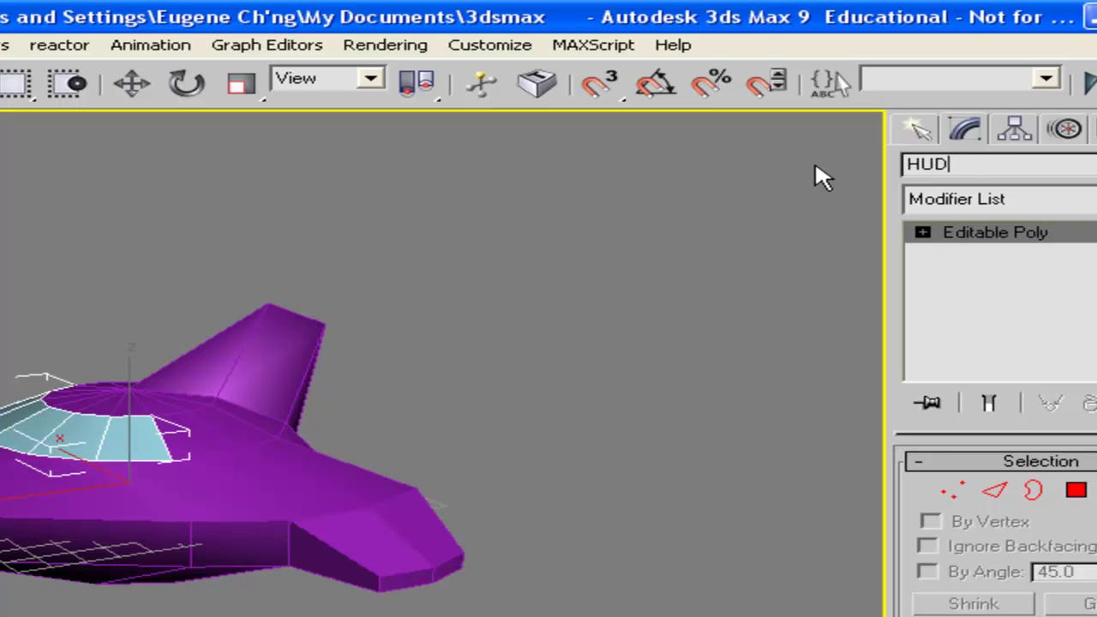
pyautogui.keyDown('alt'); pyautogui.moveTo(453, 295); pyautogui.dragTo(81, 274, button='middle'); pyautogui.keyUp('alt')
pyautogui.click(417, 336)
# Select the upper hull object and add an Unwrap UVW modifier to it.
pyautogui.keyDown('alt'); pyautogui.moveTo(417, 335); pyautogui.dragTo(553, 532, button='middle'); pyautogui.keyUp('alt')
pyautogui.keyDown('alt'); pyautogui.moveTo(962, 532); pyautogui.dragTo(753, 355, button='middle'); pyautogui.keyUp('alt')
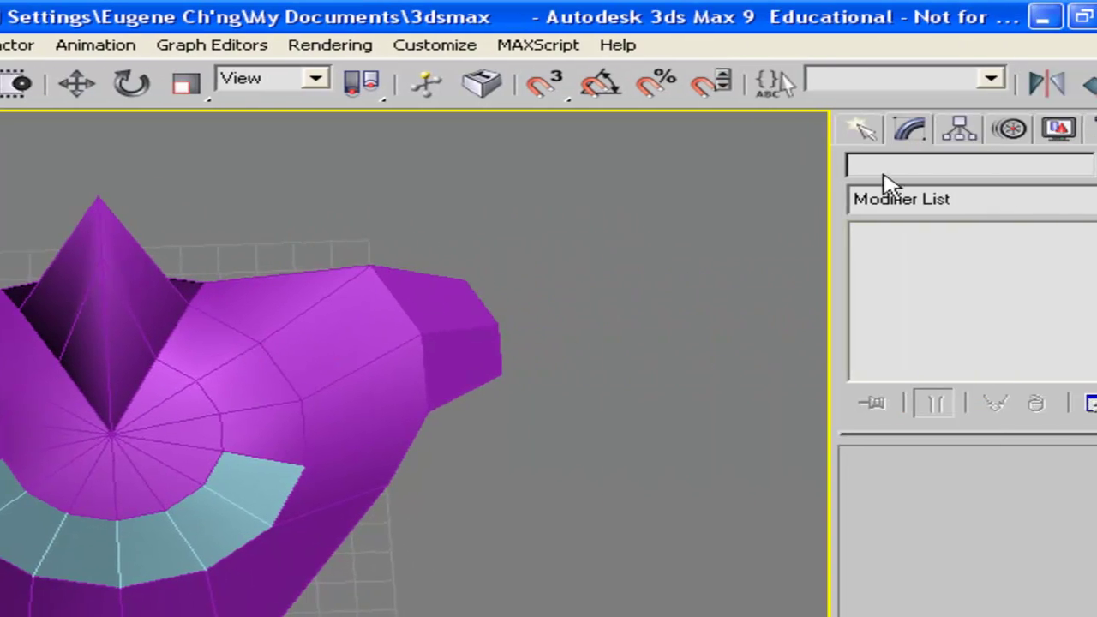
pyautogui.click(436, 346)
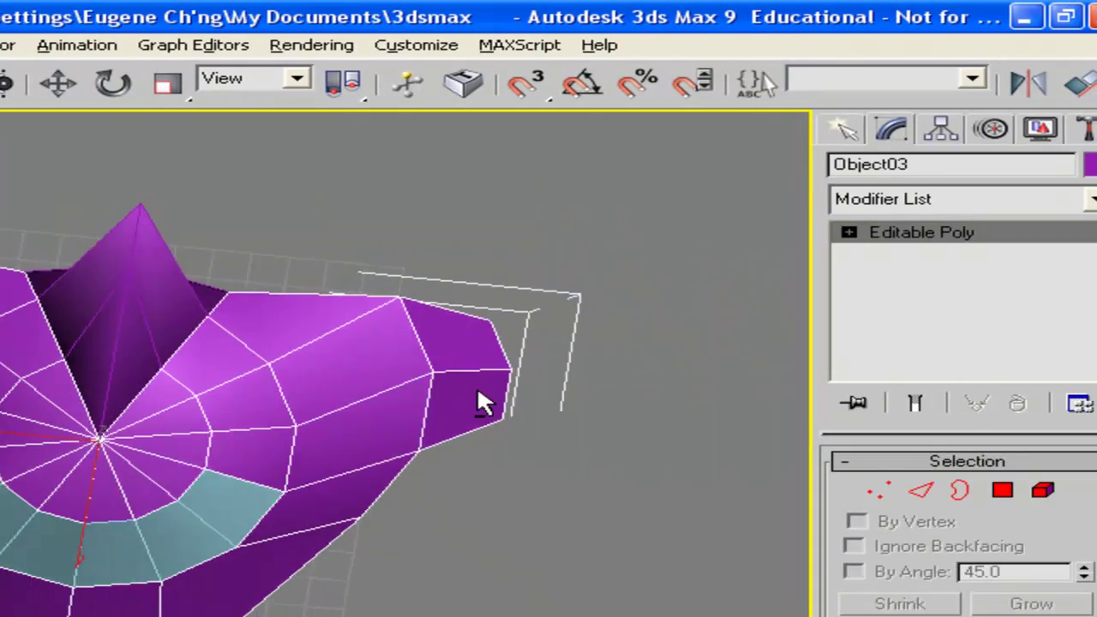
pyautogui.click(943, 201)
pyautogui.moveTo(1074, 160); pyautogui.dragTo(1064, 401)
pyautogui.moveTo(1082, 463); pyautogui.dragTo(896, 493)
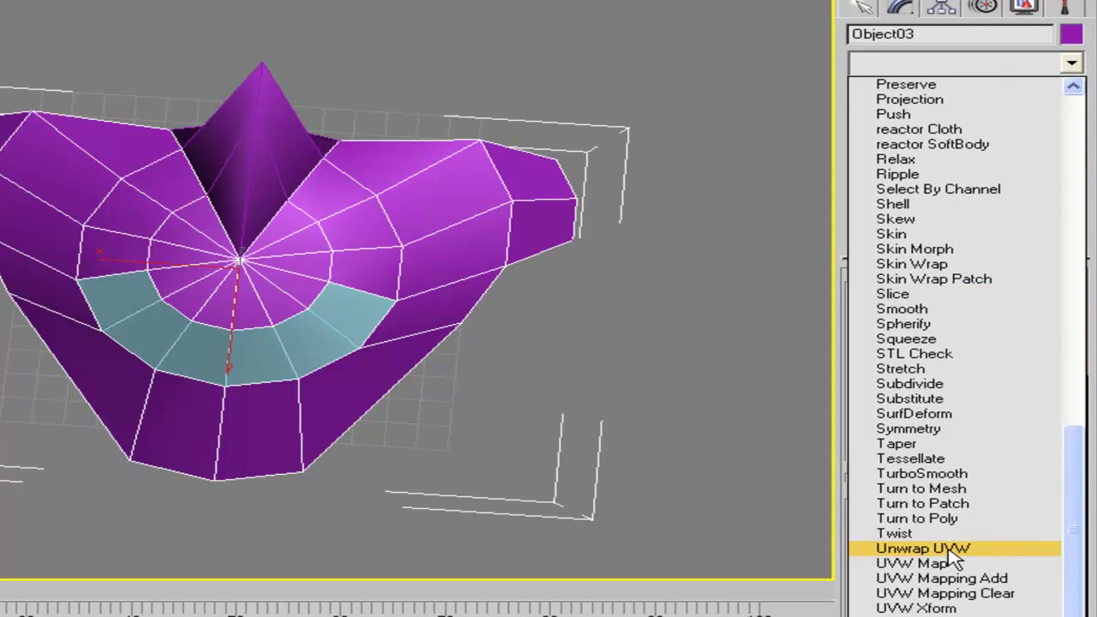
pyautogui.click(922, 548)
# Switch the upper hull's Unwrap UVW modifier to the Face level and select all of its faces.
pyautogui.moveTo(1061, 501); pyautogui.dragTo(1082, 167)
pyautogui.click(894, 91)
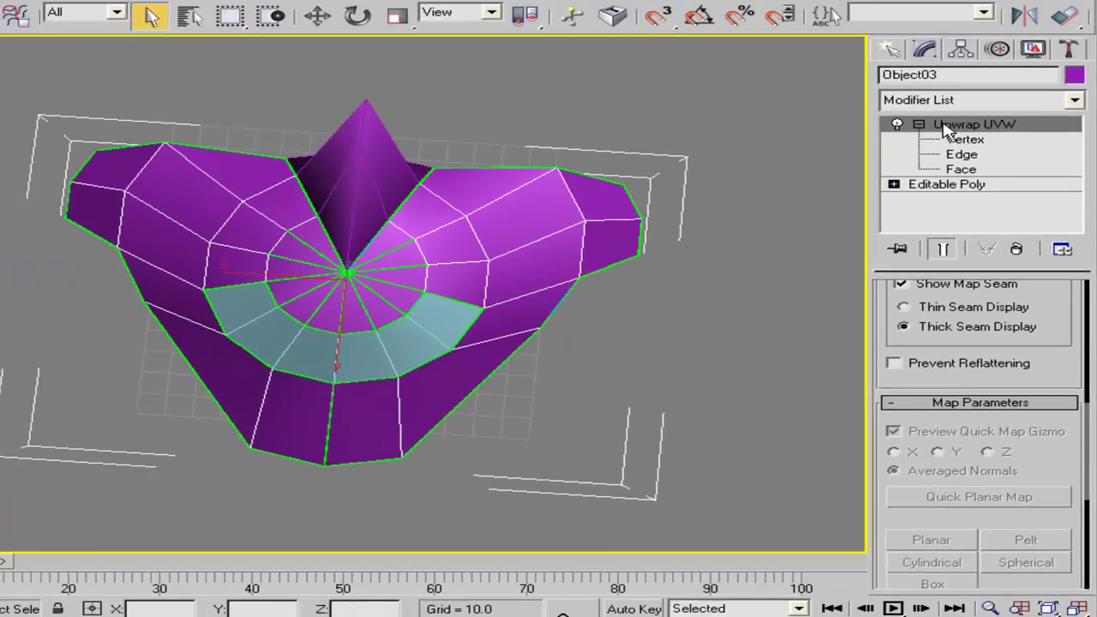
pyautogui.click(892, 162)
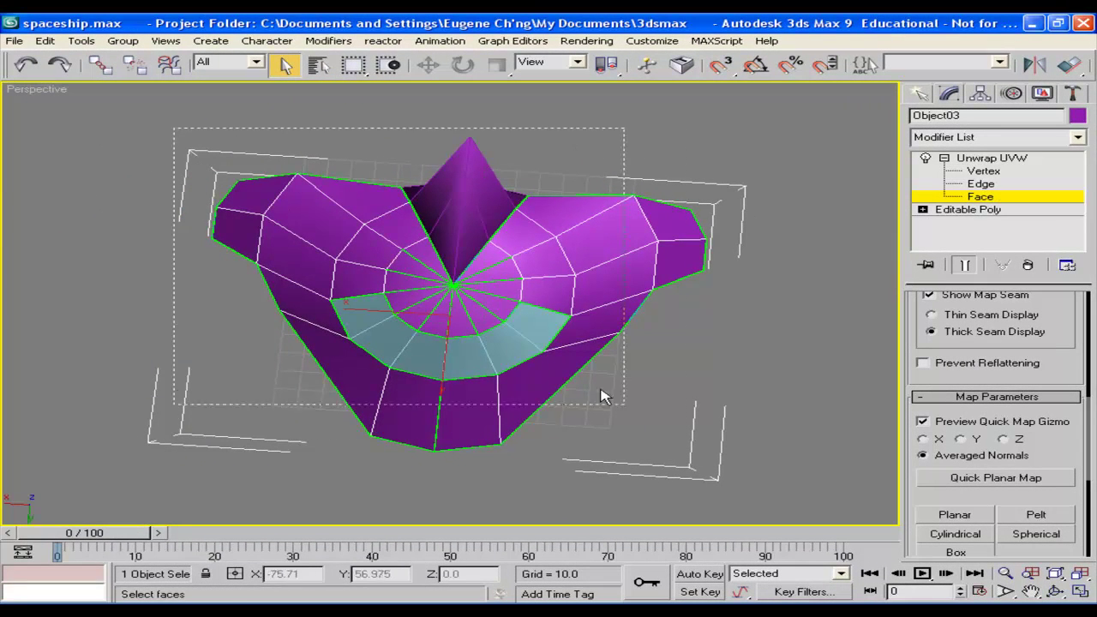
pyautogui.moveTo(573, 380); pyautogui.dragTo(574, 382)
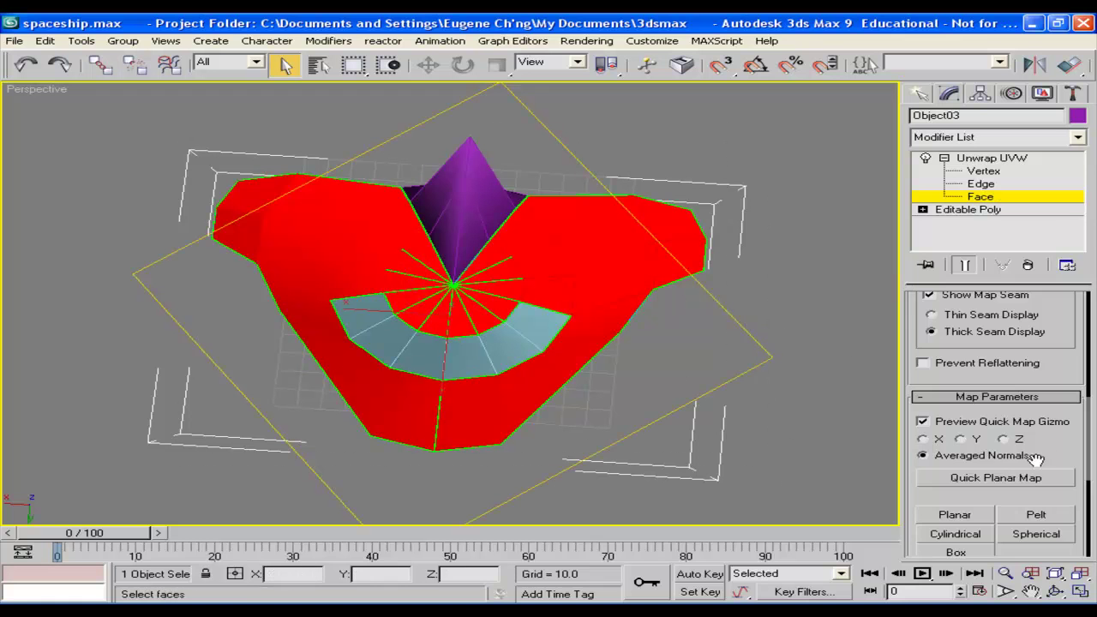
# Apply a Planar map to the selected upper hull faces and fit the mapping gizmo to them.
pyautogui.moveTo(1074, 398)
pyautogui.mouseDown()
pyautogui.moveTo(1076, 240)
pyautogui.moveTo(1093, 577)
pyautogui.moveTo(1072, 538)
pyautogui.mouseUp()
pyautogui.moveTo(1076, 388); pyautogui.dragTo(1074, 414)
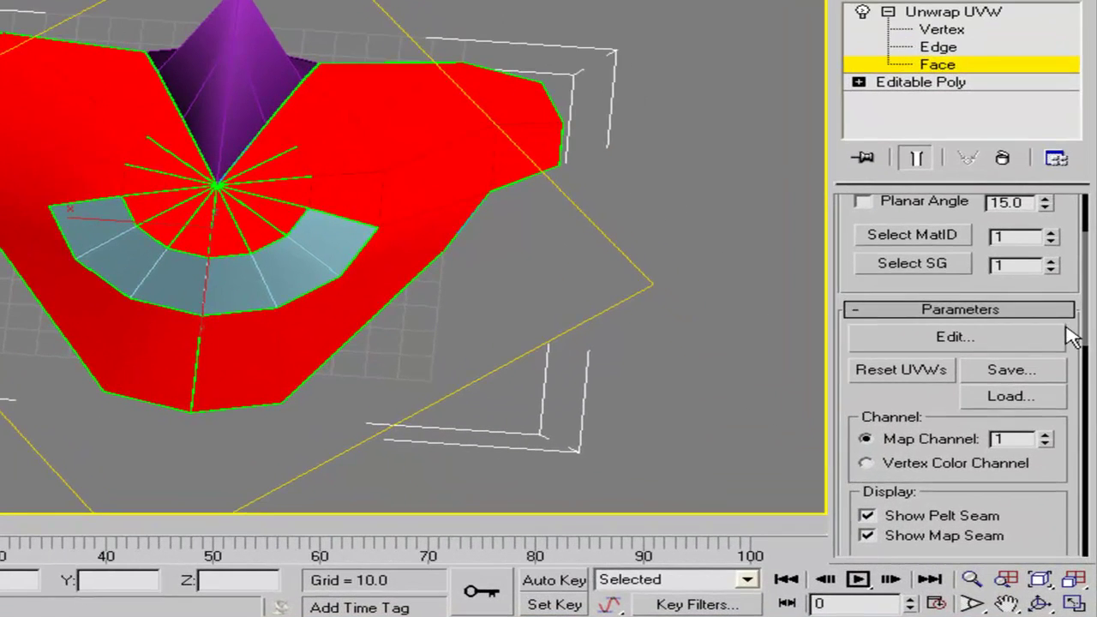
pyautogui.moveTo(1066, 362)
pyautogui.mouseDown()
pyautogui.moveTo(1060, 392)
pyautogui.moveTo(1076, 112)
pyautogui.moveTo(1083, 500)
pyautogui.moveTo(1088, 36)
pyautogui.mouseUp()
pyautogui.moveTo(928, 464); pyautogui.dragTo(932, 393)
pyautogui.click(930, 405)
pyautogui.keyDown('alt'); pyautogui.moveTo(474, 296); pyautogui.dragTo(321, 253, button='middle'); pyautogui.keyUp('alt')
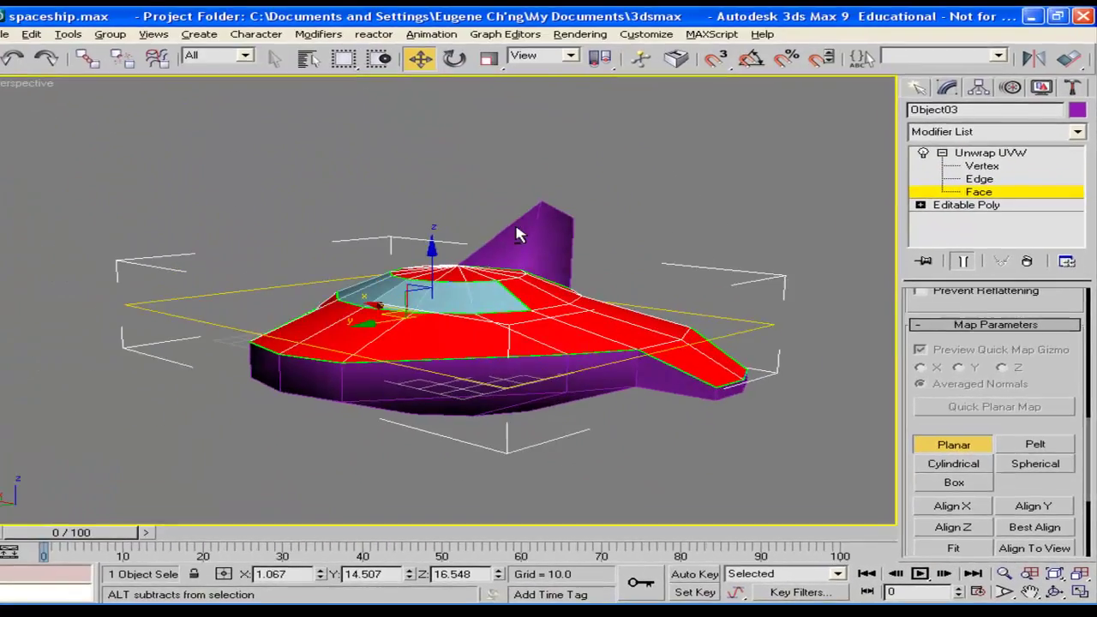
pyautogui.keyDown('alt'); pyautogui.moveTo(500, 260); pyautogui.dragTo(385, 264, button='middle'); pyautogui.keyUp('alt')
pyautogui.click(868, 545)
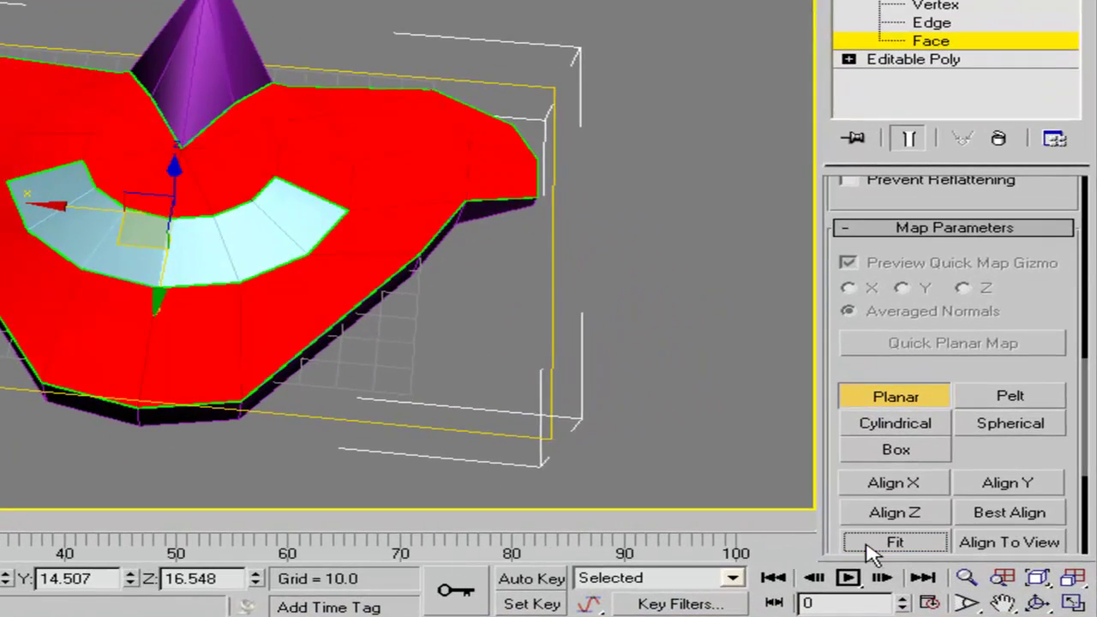
# Examine the upper hull's planar layout in the UV editor, close it, leave the Face level and deselect the hull.
pyautogui.keyDown('alt'); pyautogui.moveTo(327, 203); pyautogui.dragTo(367, 190, button='middle'); pyautogui.keyUp('alt')
pyautogui.moveTo(1046, 277); pyautogui.dragTo(1058, 458)
pyautogui.click(945, 253)
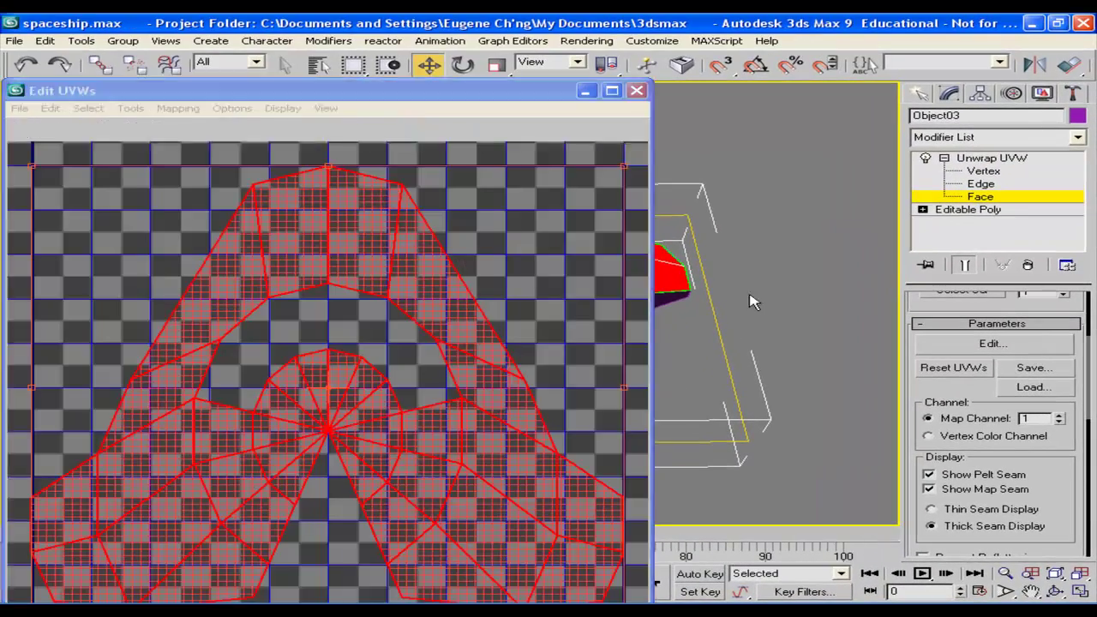
pyautogui.scroll(-3, 368, 247)
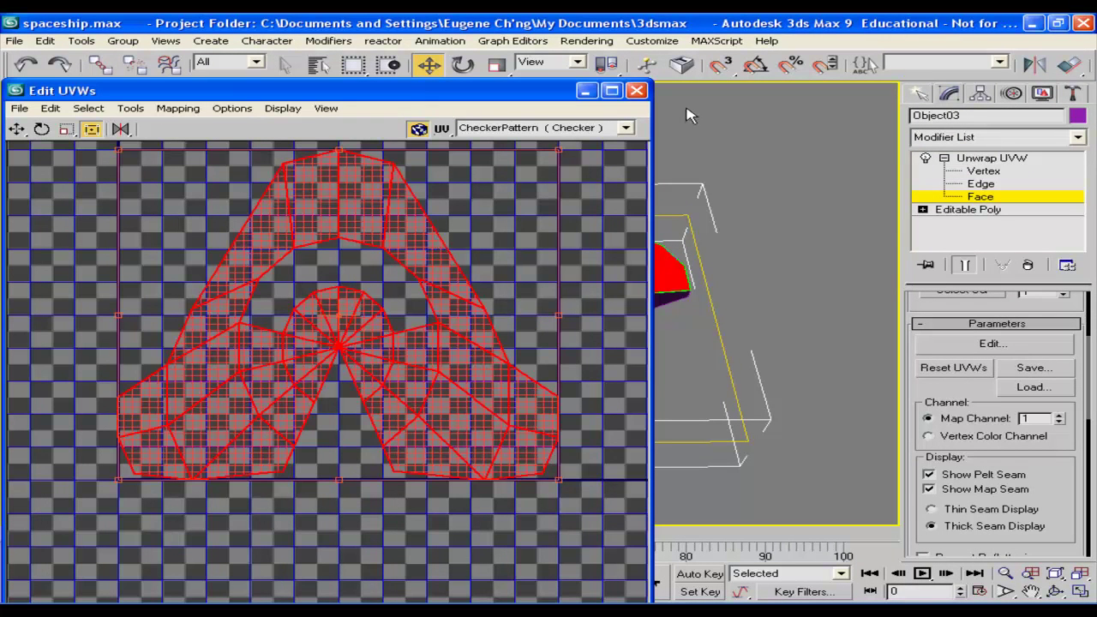
pyautogui.click(637, 91)
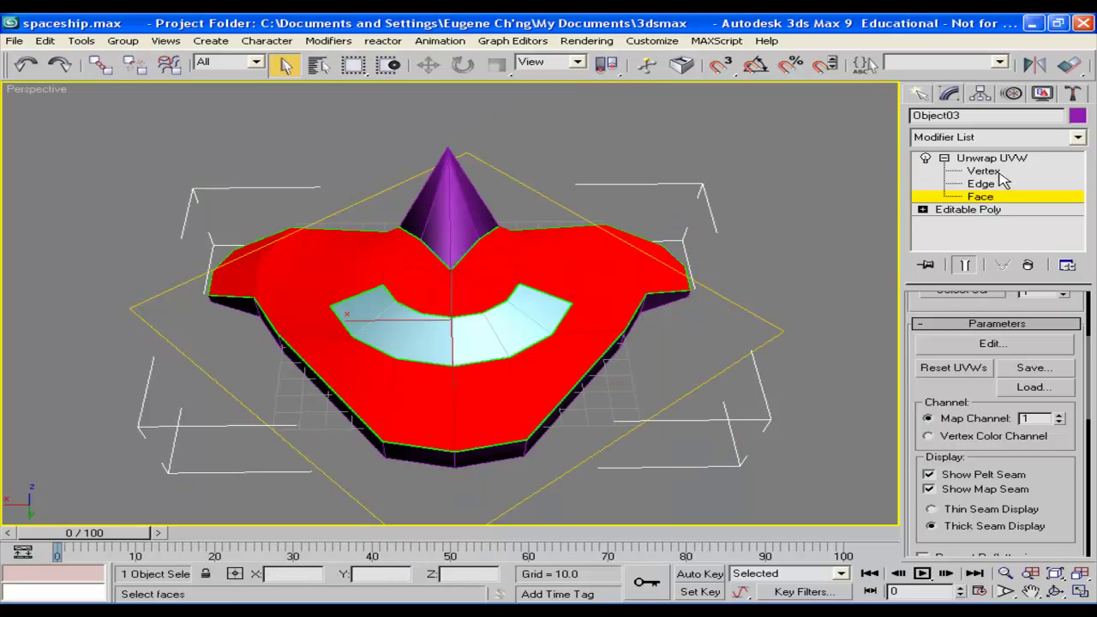
pyautogui.click(994, 158)
pyautogui.click(795, 161)
# Select the tail fin object and add an Unwrap UVW modifier to it.
pyautogui.keyDown('alt'); pyautogui.moveTo(770, 190); pyautogui.dragTo(593, 188, button='middle'); pyautogui.keyUp('alt')
pyautogui.click(515, 348)
pyautogui.click(717, 297)
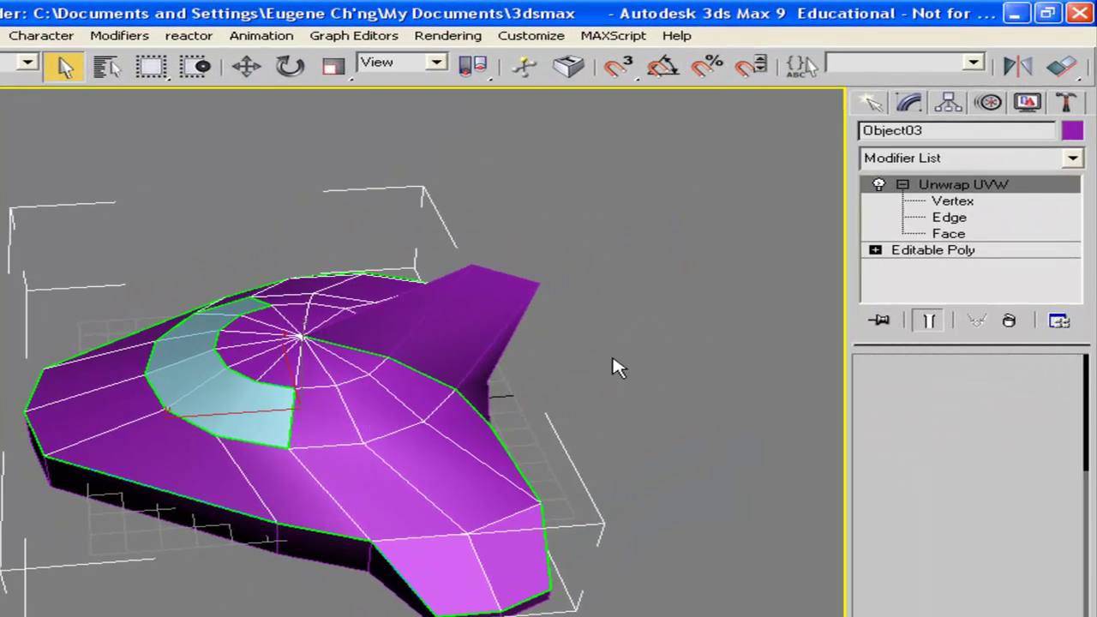
pyautogui.click(500, 307)
pyautogui.keyDown('alt'); pyautogui.moveTo(612, 315); pyautogui.dragTo(629, 256, button='middle'); pyautogui.keyUp('alt')
pyautogui.click(910, 160)
pyautogui.moveTo(1076, 310); pyautogui.dragTo(1082, 616)
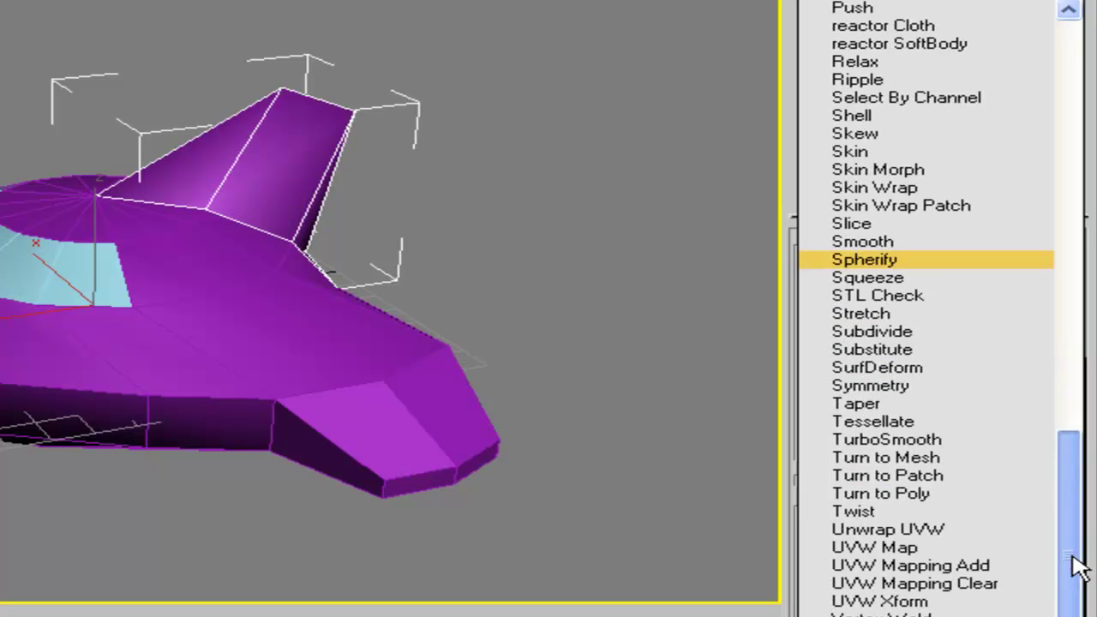
pyautogui.click(951, 529)
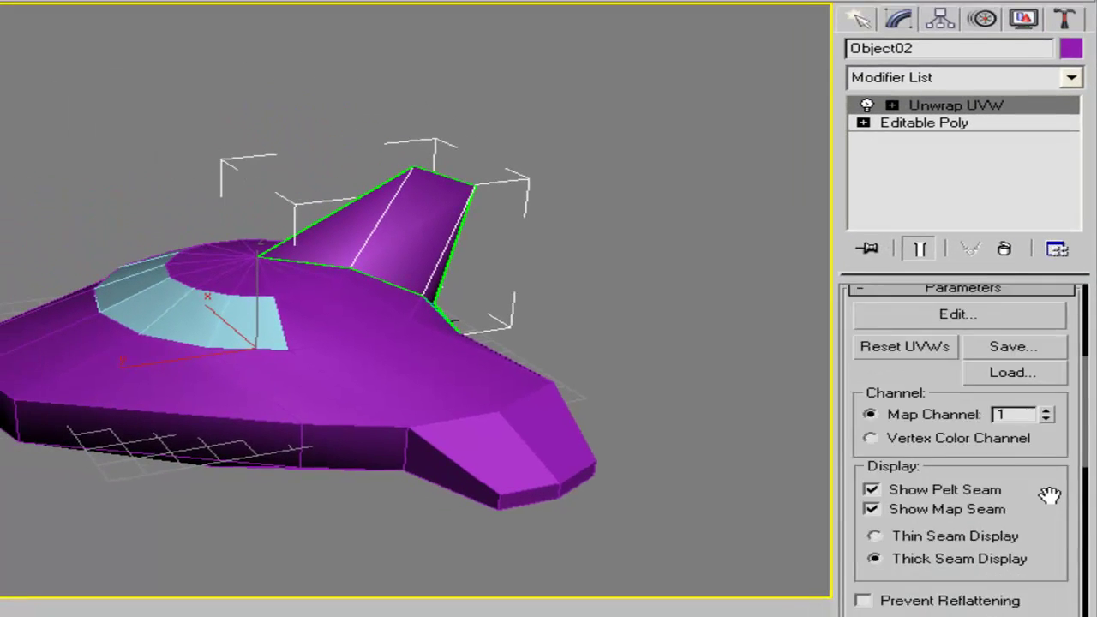
# Switch the tail fin's Unwrap UVW modifier to the Face level and select all of its faces.
pyautogui.moveTo(1050, 496); pyautogui.dragTo(1033, 348)
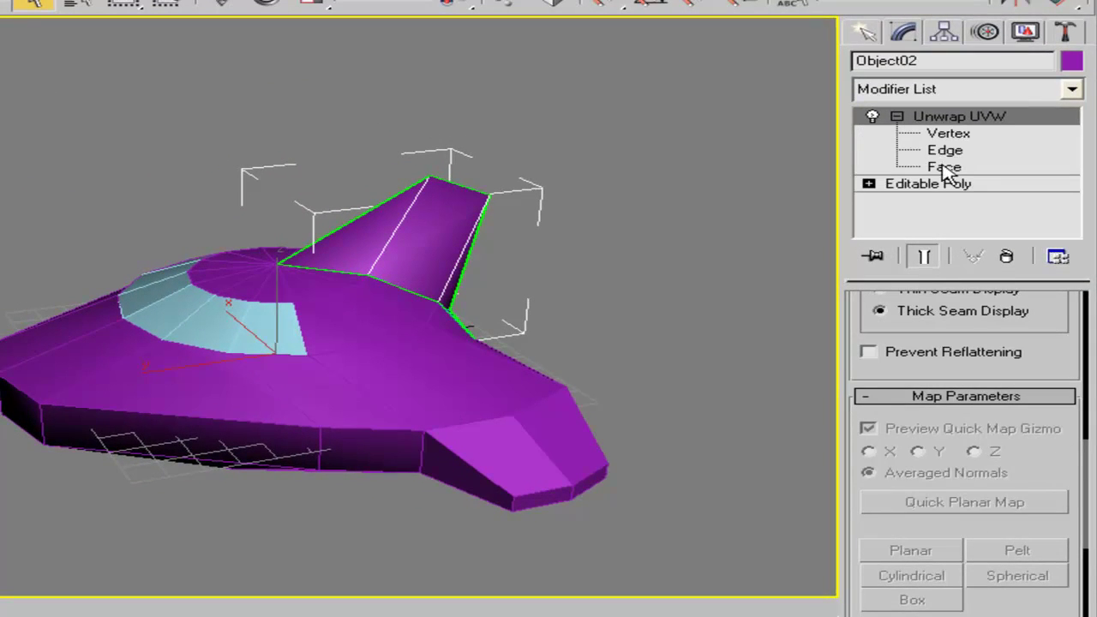
pyautogui.click(947, 168)
pyautogui.moveTo(448, 201); pyautogui.dragTo(401, 232)
pyautogui.keyDown('alt'); pyautogui.moveTo(199, 197); pyautogui.dragTo(598, 211, button='middle'); pyautogui.keyUp('alt')
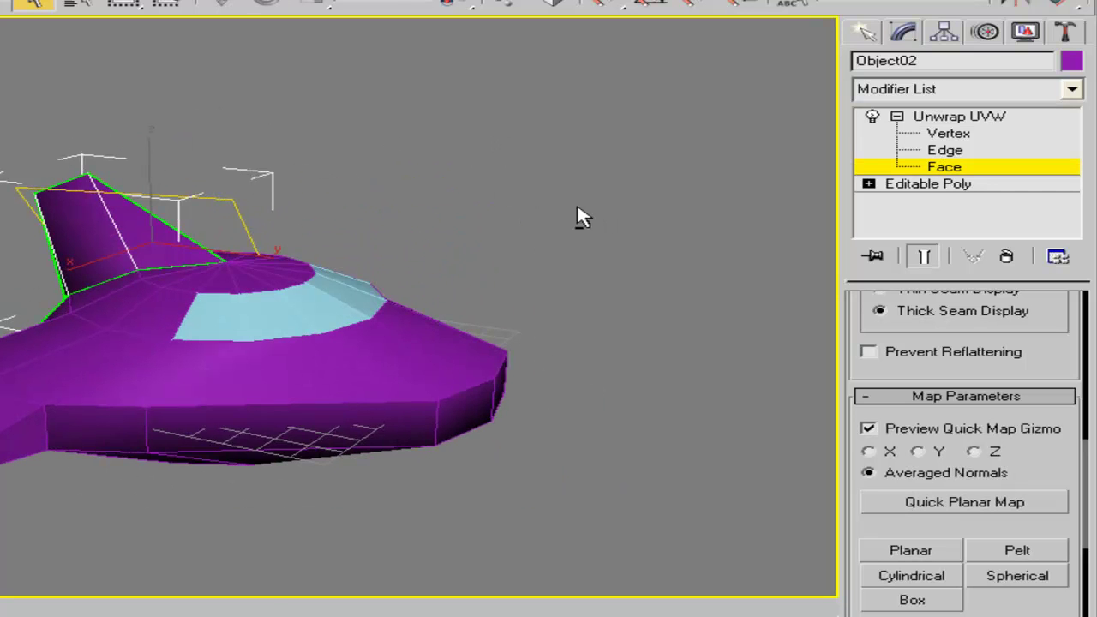
pyautogui.keyDown('alt'); pyautogui.moveTo(511, 181); pyautogui.dragTo(404, 223, button='middle'); pyautogui.keyUp('alt')
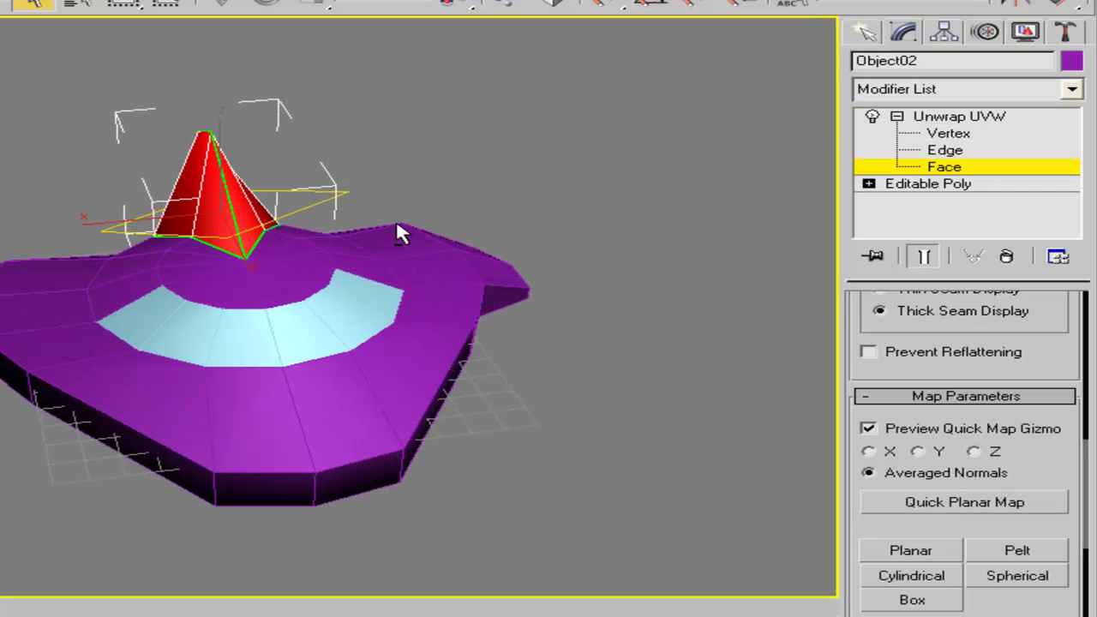
# Apply a Planar map to the selected tail fin faces and align it to the X axis.
pyautogui.keyDown('alt'); pyautogui.moveTo(583, 391); pyautogui.dragTo(392, 212, button='middle'); pyautogui.keyUp('alt')
pyautogui.scroll(-3, 1029, 514)
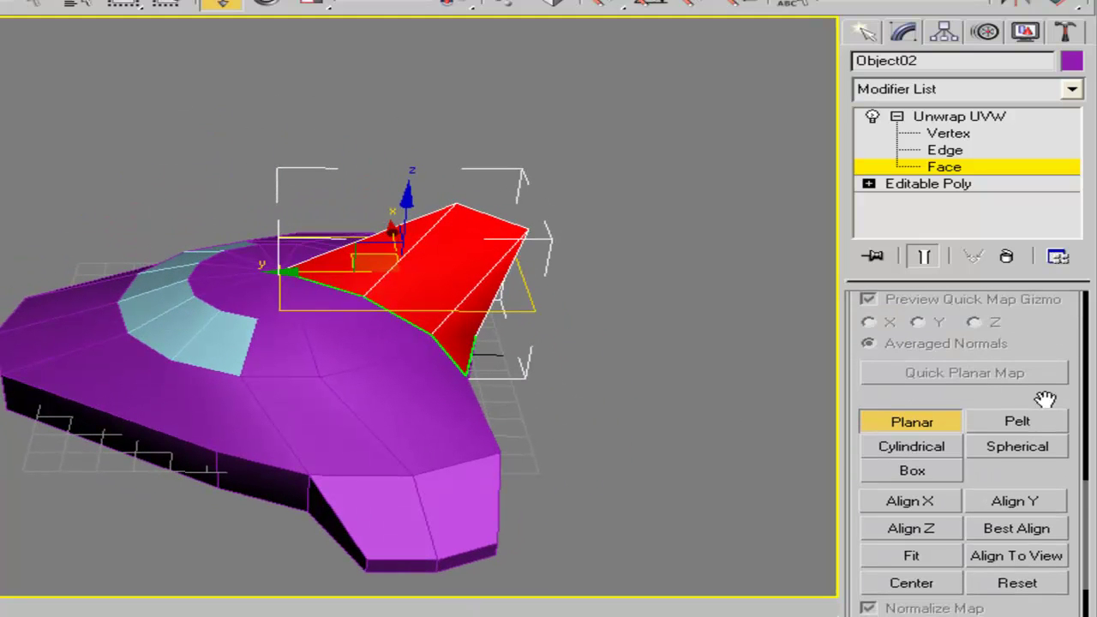
pyautogui.click(934, 488)
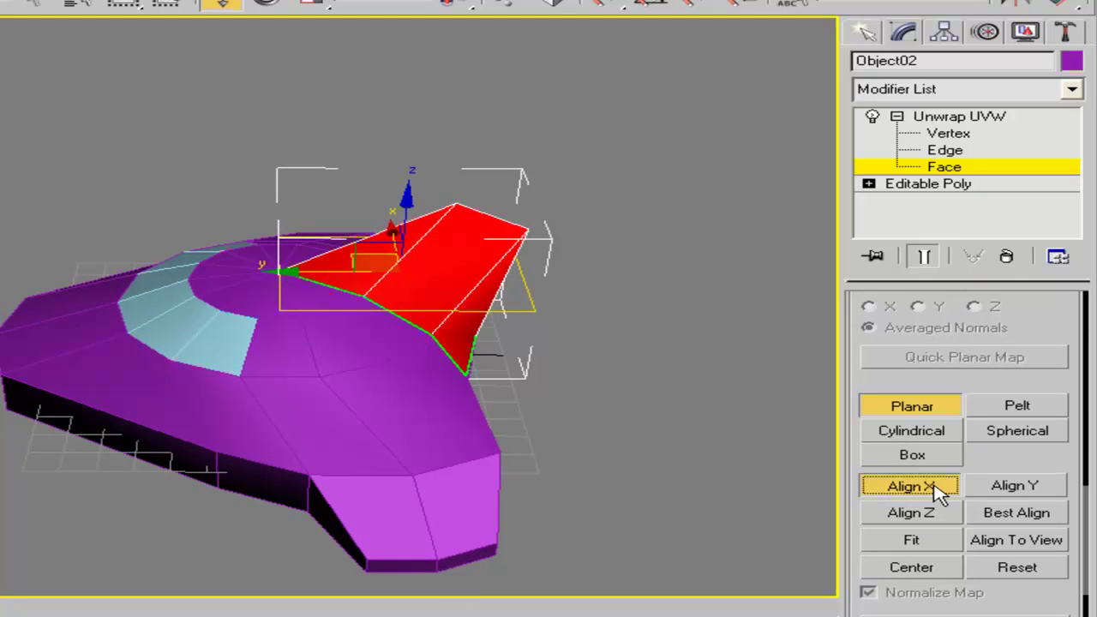
pyautogui.keyDown('alt'); pyautogui.moveTo(386, 317); pyautogui.dragTo(351, 317, button='middle'); pyautogui.keyUp('alt')
# Examine the tail fin's planar layout in the UV editor, close it, leave the Face level and deselect the fin.
pyautogui.scroll(8, 1041, 326)
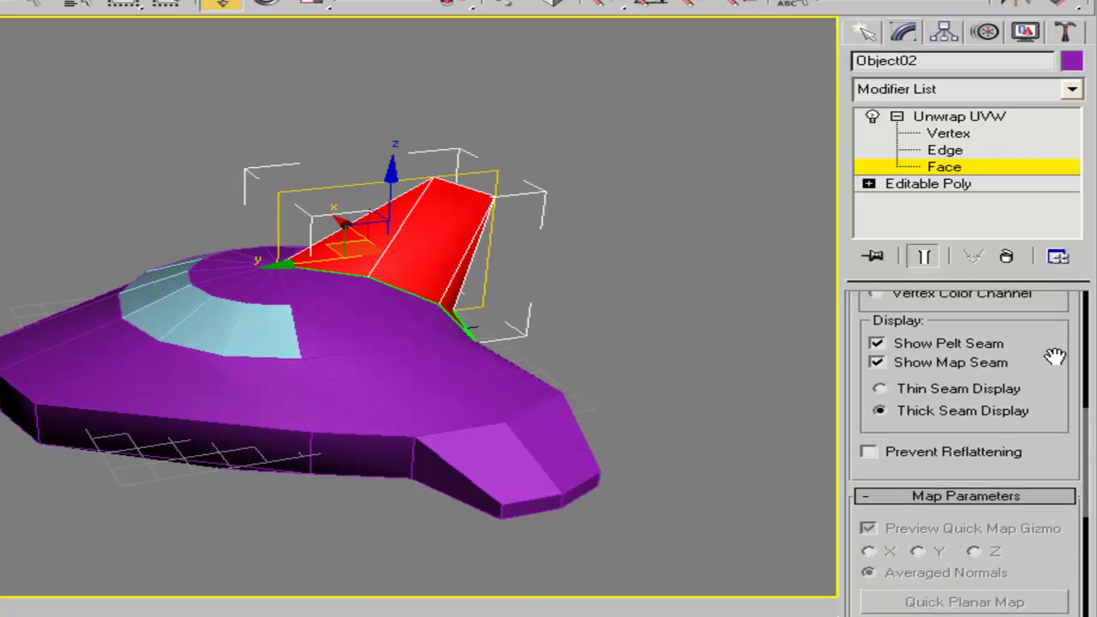
pyautogui.click(959, 330)
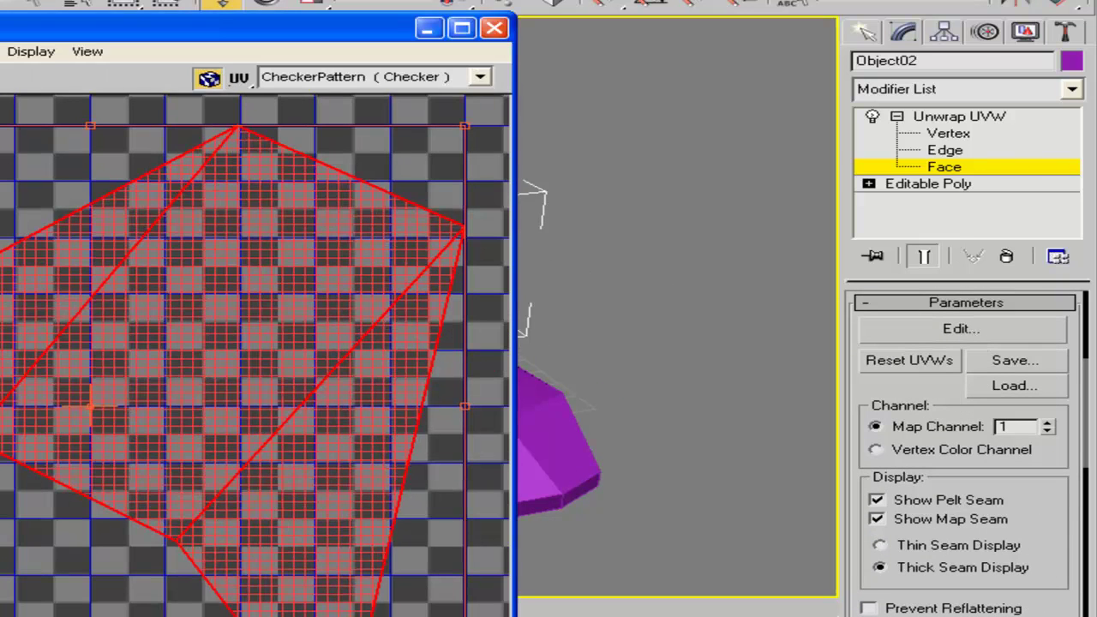
pyautogui.click(494, 28)
pyautogui.click(539, 196)
pyautogui.keyDown('alt'); pyautogui.moveTo(539, 197); pyautogui.dragTo(427, 163, button='middle'); pyautogui.keyUp('alt')
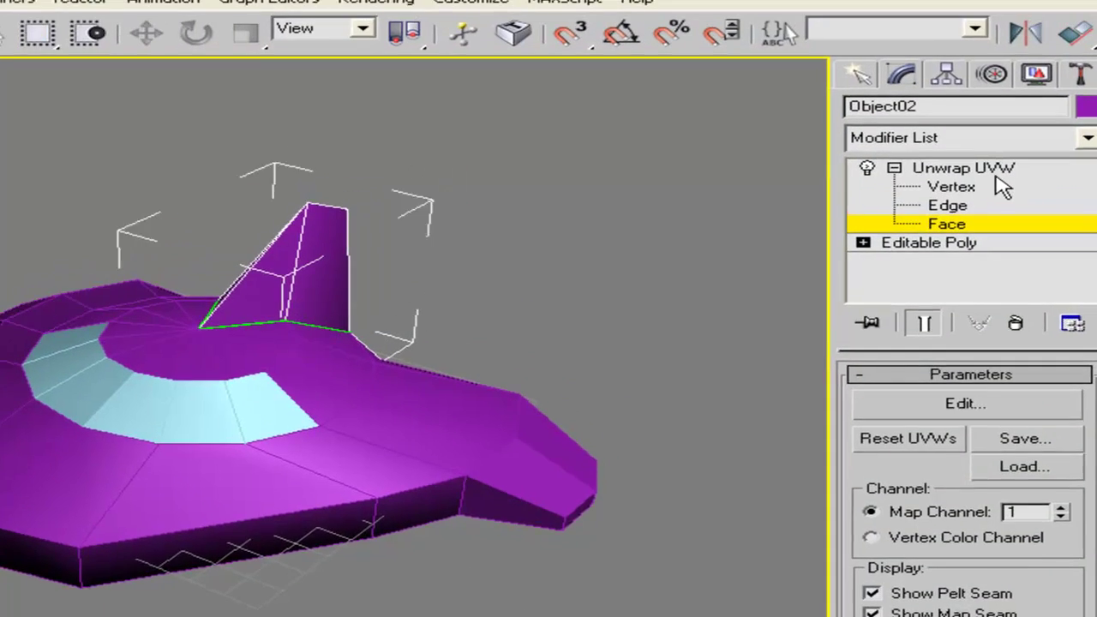
pyautogui.click(986, 169)
pyautogui.click(486, 336)
# Select the engine recess object at the ship's rear and add an Unwrap UVW modifier to it.
pyautogui.keyDown('alt'); pyautogui.moveTo(485, 336); pyautogui.dragTo(414, 324, button='middle'); pyautogui.keyUp('alt')
pyautogui.keyDown('alt'); pyautogui.moveTo(633, 369); pyautogui.dragTo(308, 420, button='middle'); pyautogui.keyUp('alt')
pyautogui.click(146, 419)
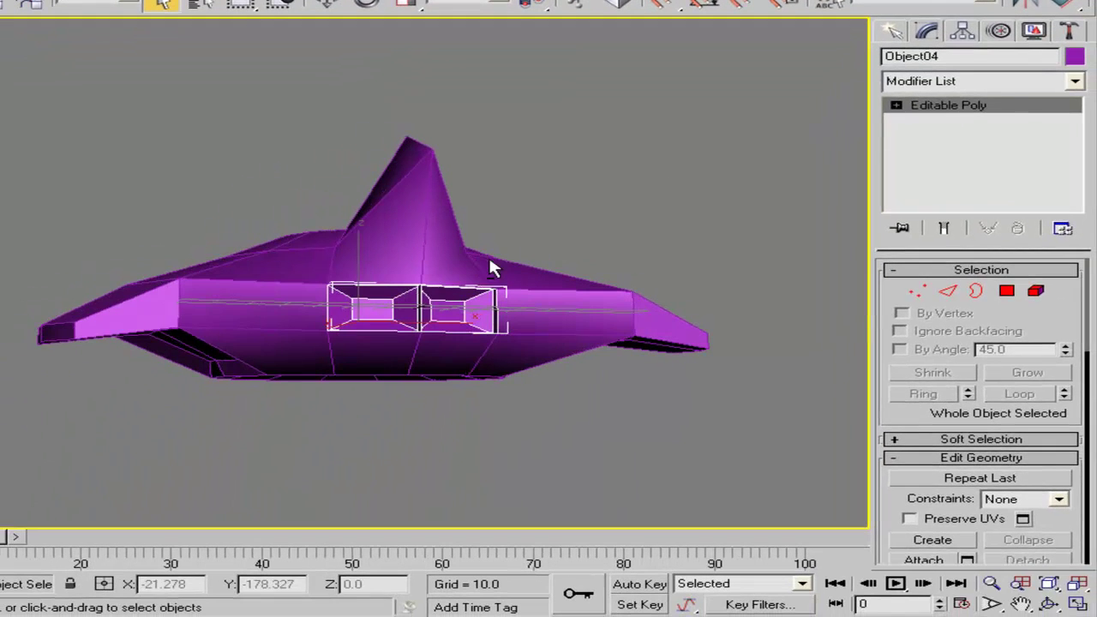
pyautogui.click(975, 84)
pyautogui.moveTo(1078, 154); pyautogui.dragTo(1079, 467)
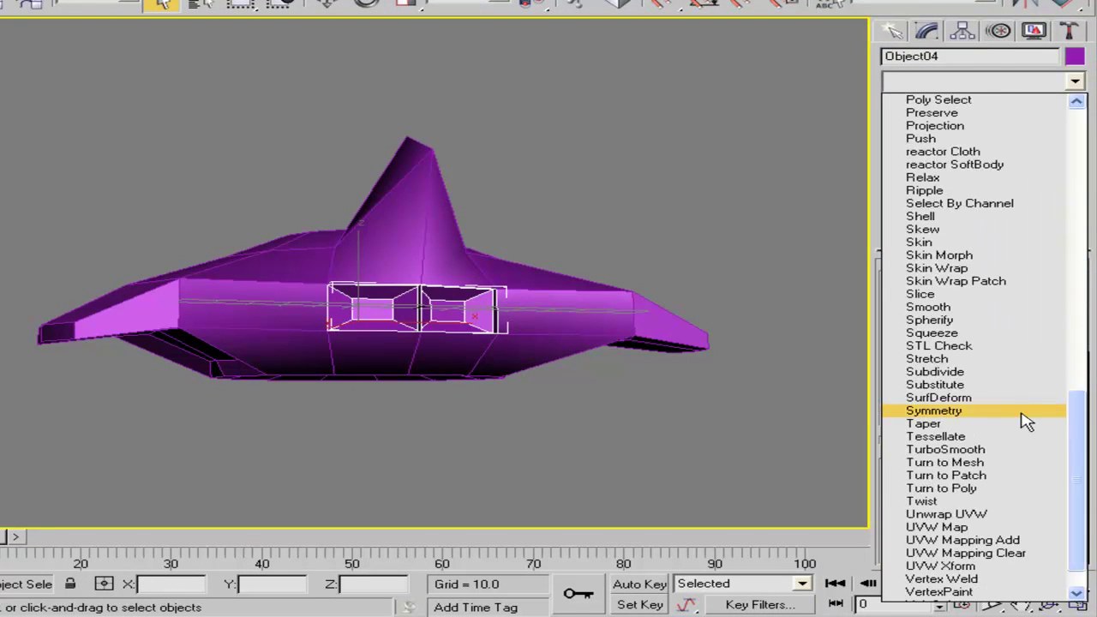
pyautogui.click(939, 515)
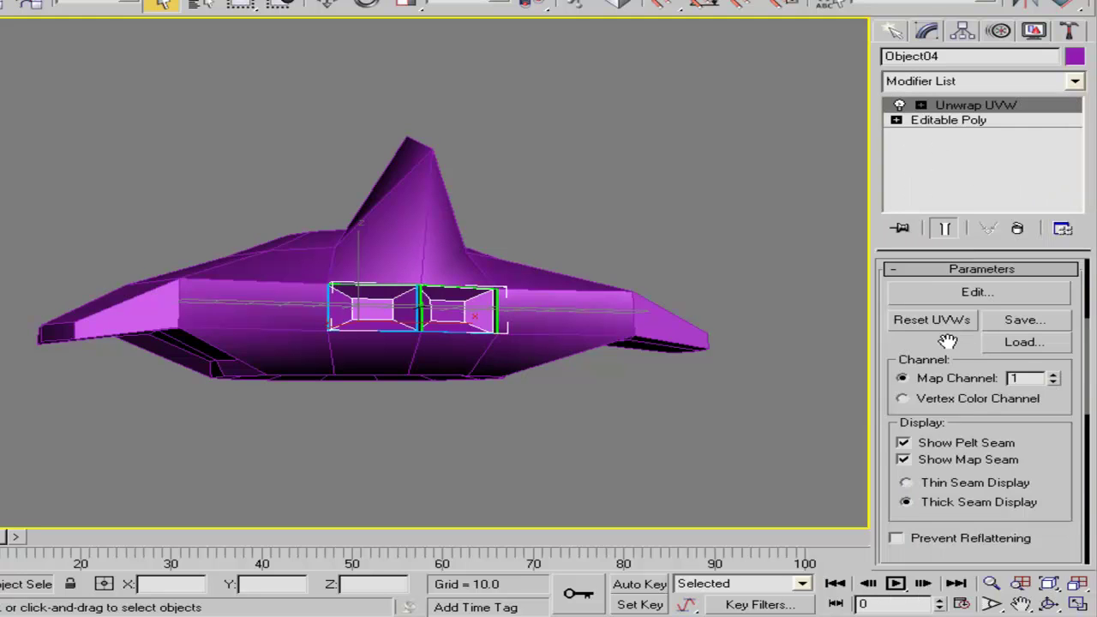
# Switch the engine recesses' Unwrap UVW modifier to the Face level and select all recess faces.
pyautogui.scroll(-10, 949, 340)
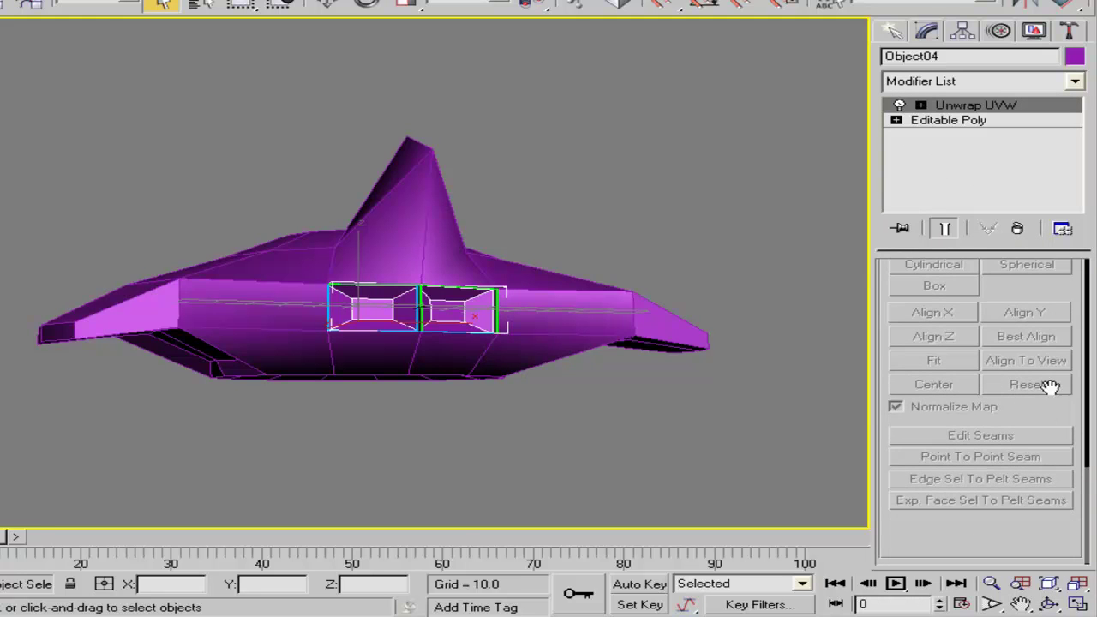
pyautogui.scroll(5, 1059, 288)
pyautogui.click(921, 104)
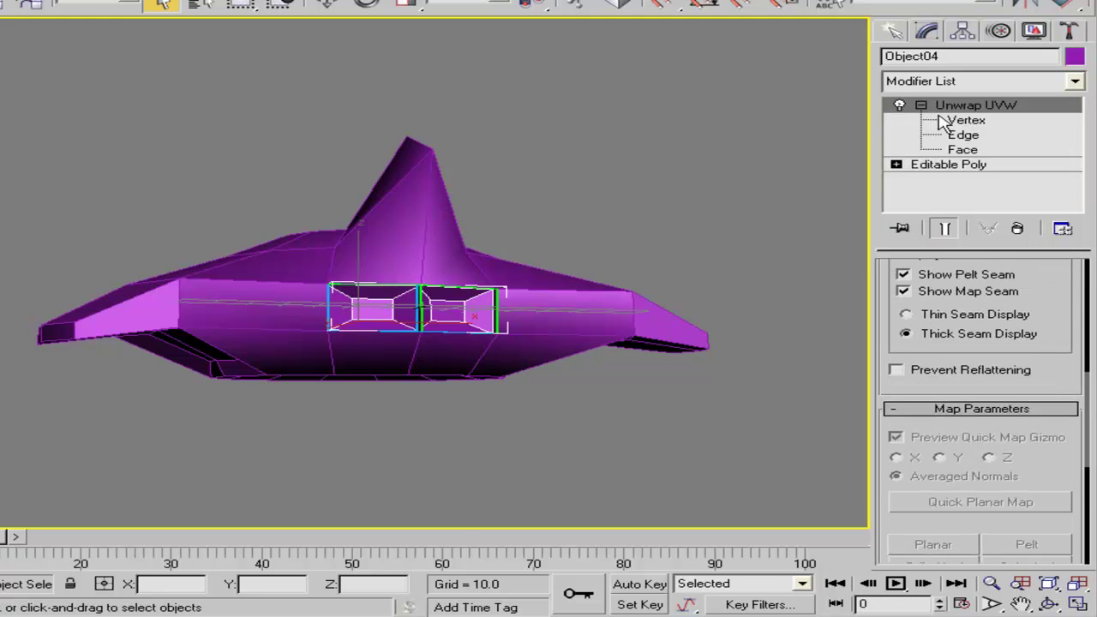
pyautogui.click(962, 150)
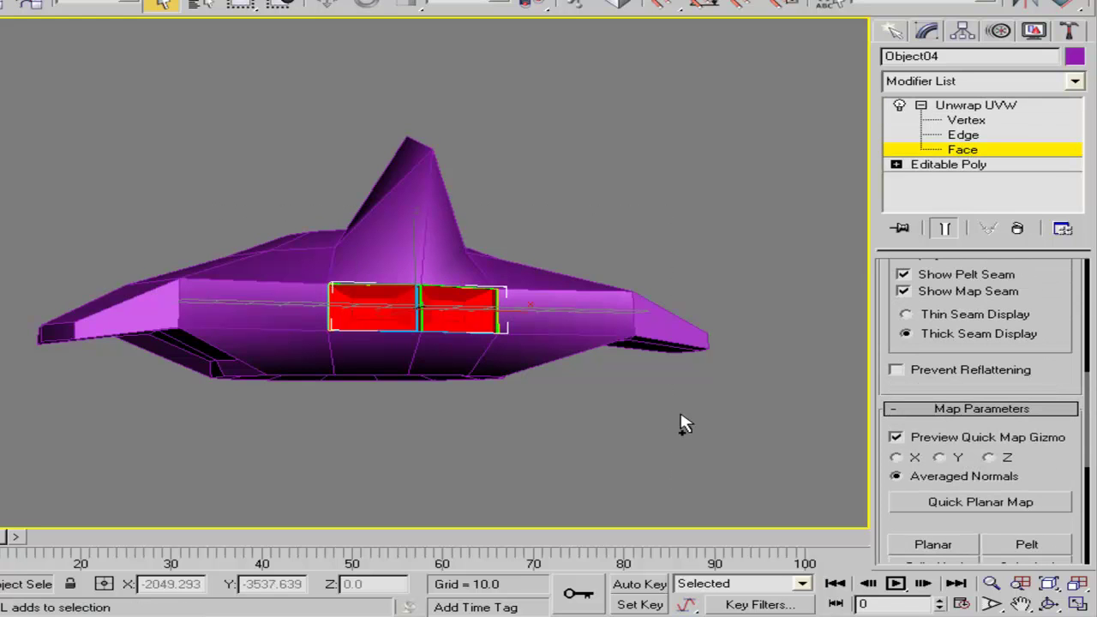
# Apply a Planar map to the selected engine recess faces and align it to the Y axis.
pyautogui.scroll(-5, 1050, 477)
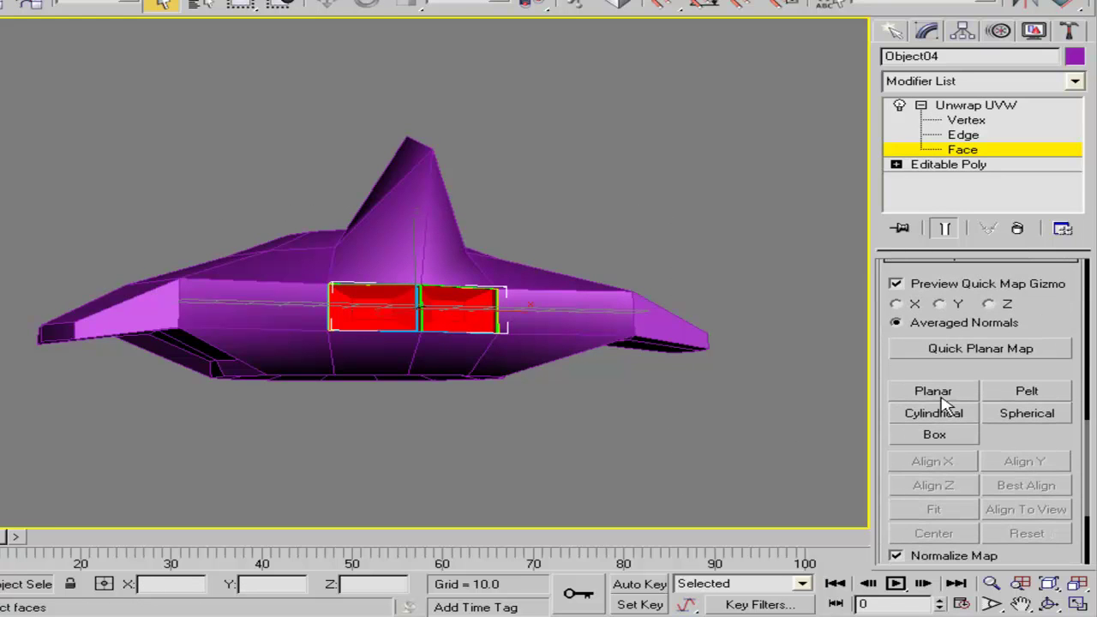
pyautogui.scroll(10, 534, 289)
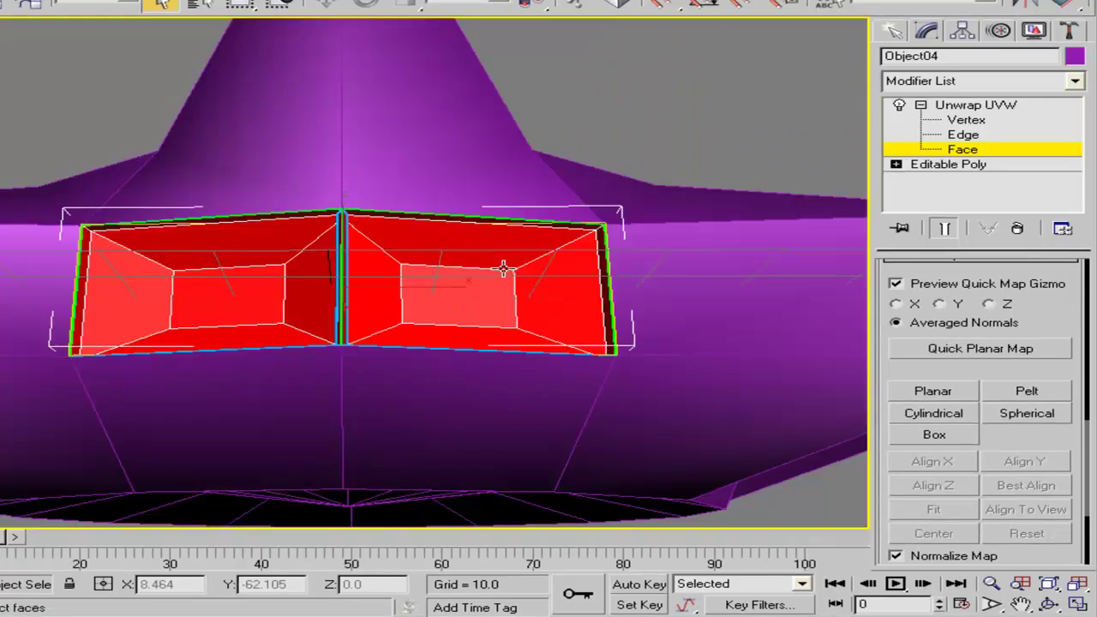
pyautogui.scroll(-4, 504, 269)
pyautogui.keyDown('alt'); pyautogui.moveTo(504, 271); pyautogui.dragTo(744, 385, button='middle'); pyautogui.keyUp('alt')
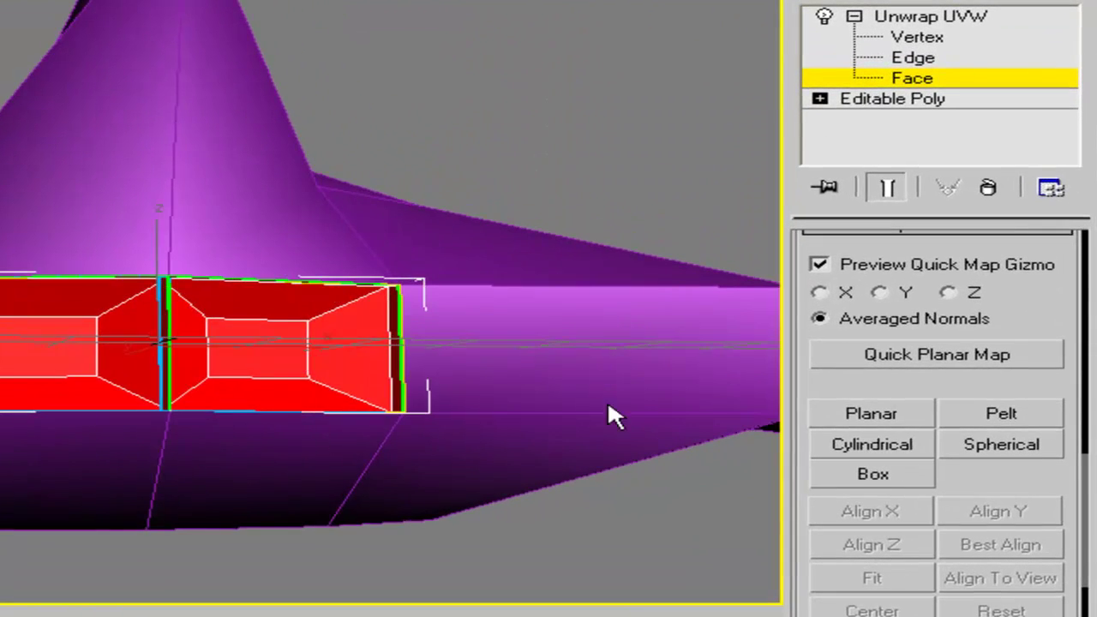
pyautogui.click(875, 415)
pyautogui.click(900, 542)
pyautogui.click(995, 509)
pyautogui.keyDown('alt'); pyautogui.moveTo(283, 274); pyautogui.dragTo(398, 307, button='middle'); pyautogui.keyUp('alt')
pyautogui.scroll(-3, 419, 319)
pyautogui.scroll(4, 1012, 323)
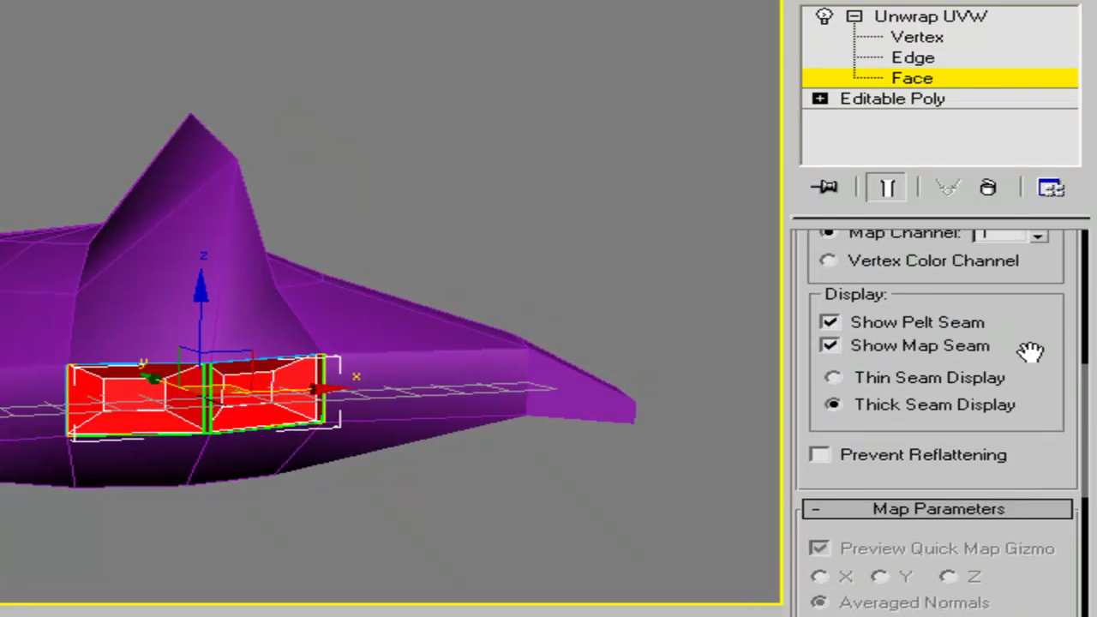
# Examine the engine recesses' planar layout in the UV editor and close the editor.
pyautogui.scroll(4, 1019, 403)
pyautogui.keyDown('alt'); pyautogui.moveTo(629, 316); pyautogui.dragTo(457, 340, button='middle'); pyautogui.keyUp('alt')
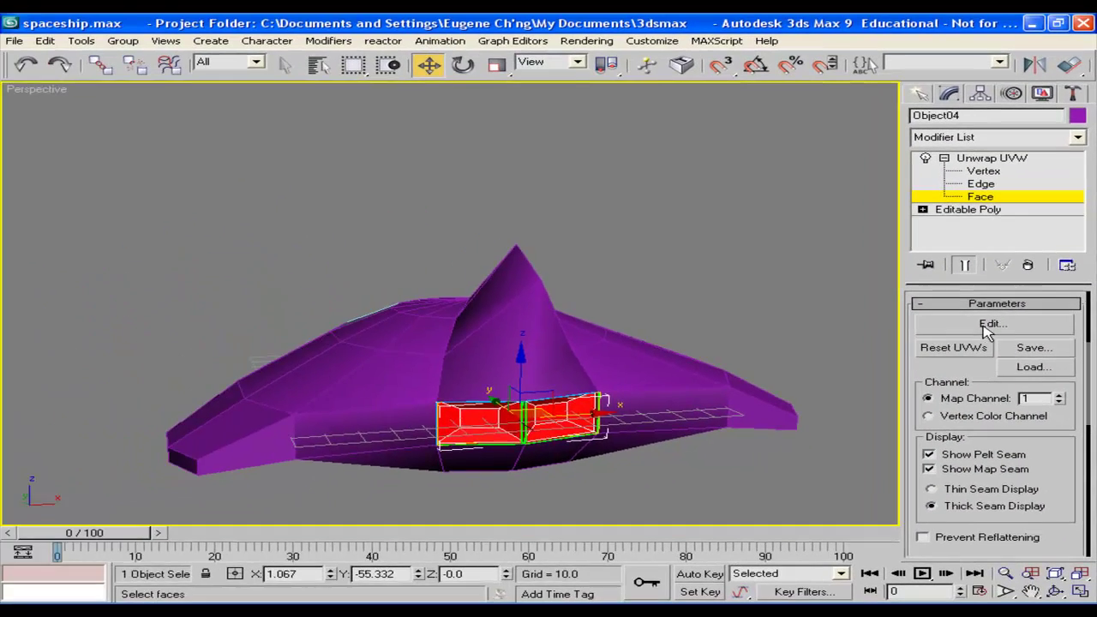
pyautogui.click(928, 282)
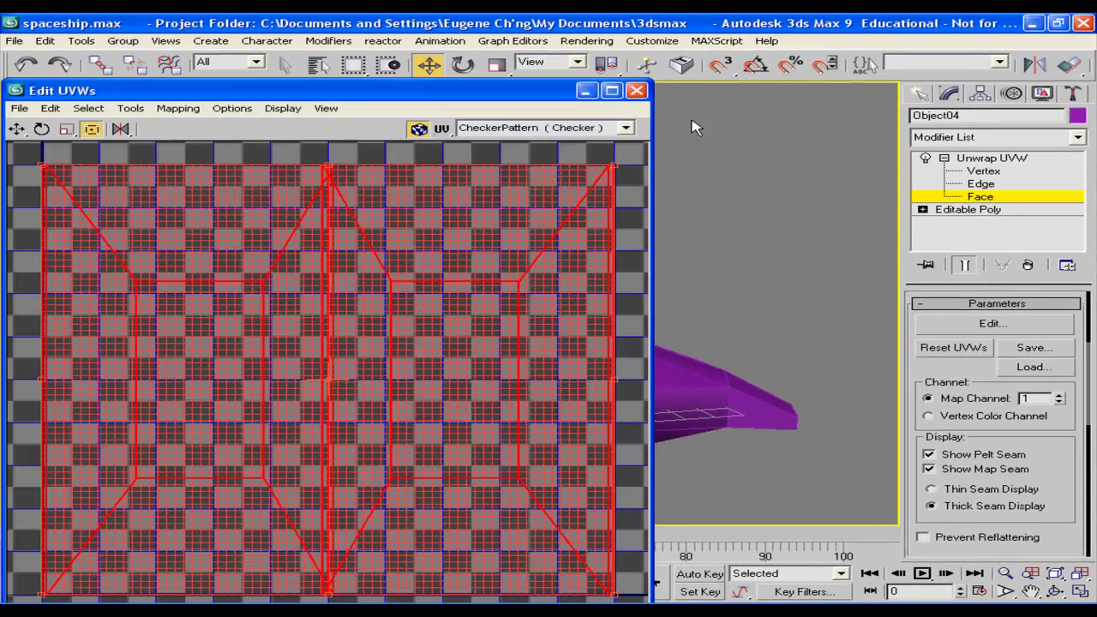
pyautogui.click(639, 91)
# Leave the Face level of the engine recesses' Unwrap UVW modifier and deselect the recess object.
pyautogui.keyDown('alt'); pyautogui.moveTo(728, 285); pyautogui.dragTo(722, 156, button='middle'); pyautogui.keyUp('alt')
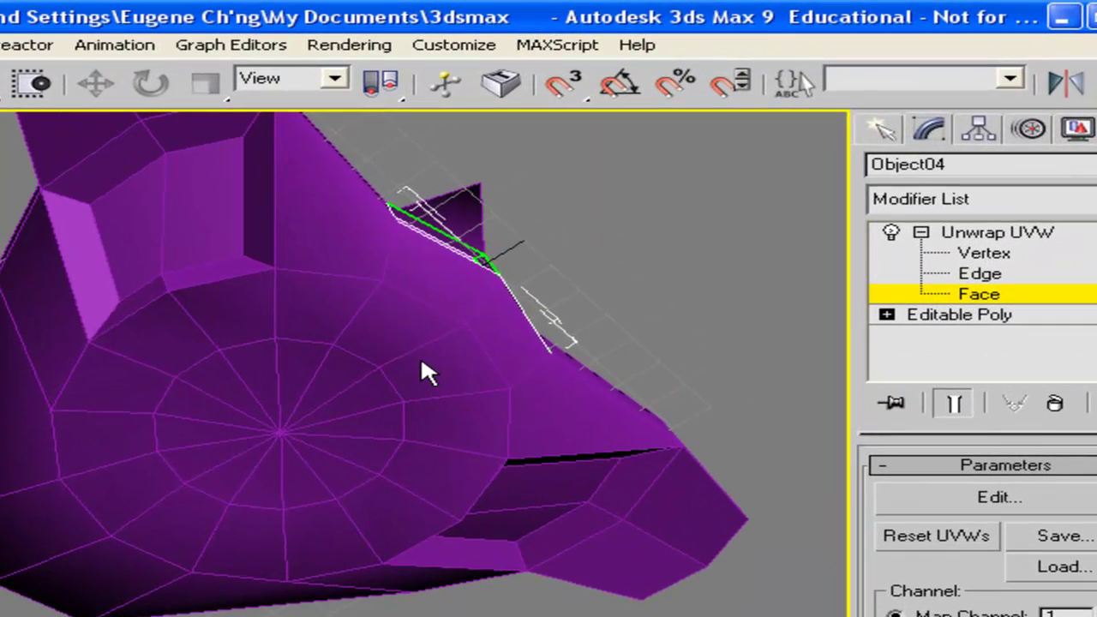
pyautogui.click(965, 254)
pyautogui.click(990, 233)
pyautogui.click(617, 215)
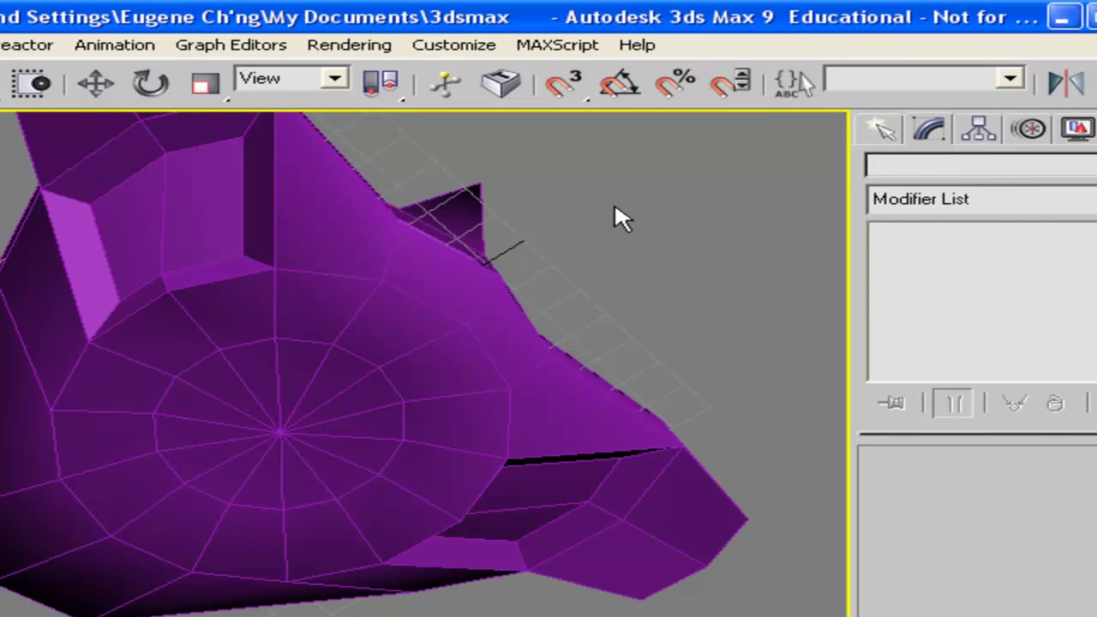
# Select the lower hull and add an Unwrap UVW modifier to it.
pyautogui.keyDown('alt'); pyautogui.moveTo(404, 252); pyautogui.dragTo(235, 402, button='middle'); pyautogui.keyUp('alt')
pyautogui.click(317, 427)
pyautogui.keyDown('alt'); pyautogui.moveTo(317, 427); pyautogui.dragTo(268, 219, button='middle'); pyautogui.keyUp('alt')
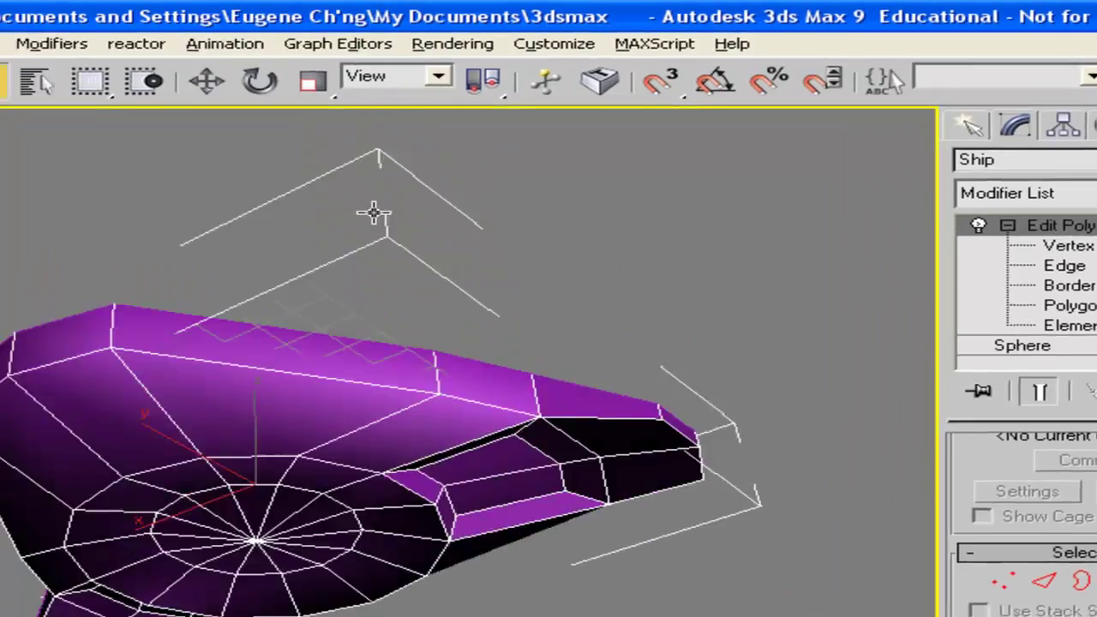
pyautogui.keyDown('alt'); pyautogui.moveTo(374, 212); pyautogui.dragTo(507, 111, button='middle'); pyautogui.keyUp('alt')
pyautogui.keyDown('alt'); pyautogui.moveTo(283, 259); pyautogui.dragTo(297, 251, button='middle'); pyautogui.keyUp('alt')
pyautogui.keyDown('alt'); pyautogui.moveTo(696, 561); pyautogui.dragTo(858, 435, button='middle'); pyautogui.keyUp('alt')
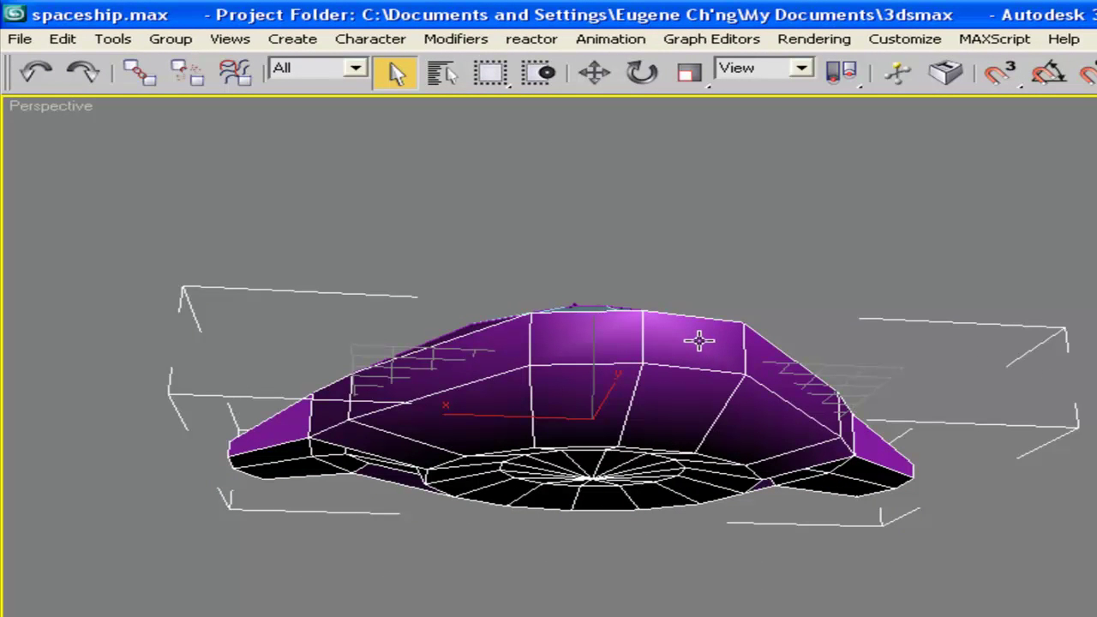
pyautogui.keyDown('alt'); pyautogui.moveTo(849, 325); pyautogui.dragTo(750, 458, button='middle'); pyautogui.keyUp('alt')
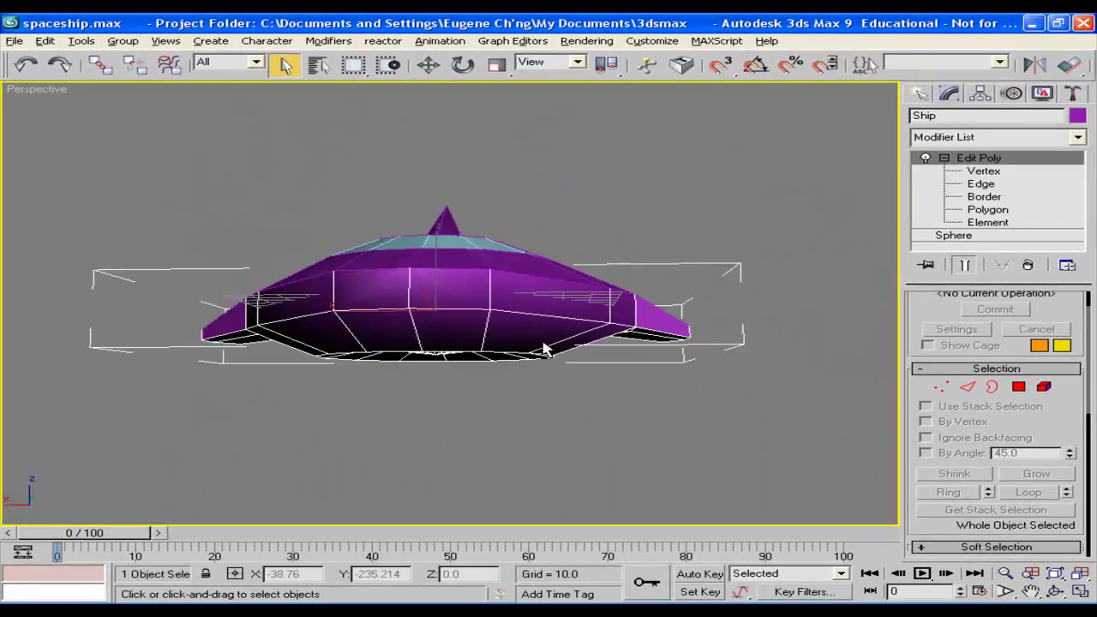
pyautogui.keyDown('alt'); pyautogui.moveTo(544, 348); pyautogui.dragTo(523, 257, button='middle'); pyautogui.keyUp('alt')
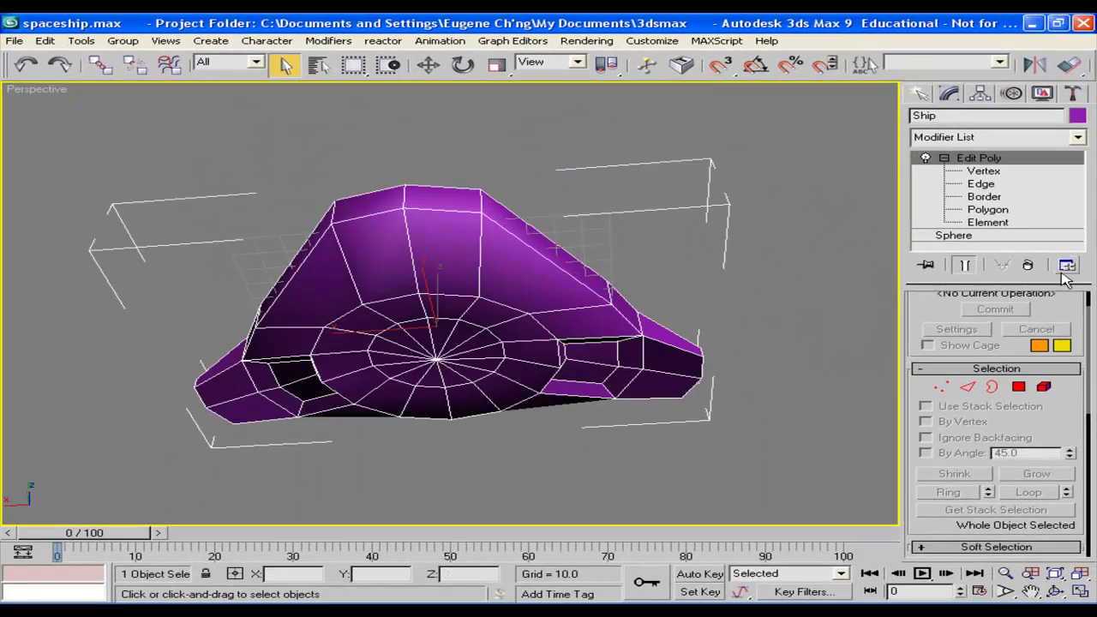
pyautogui.click(993, 139)
pyautogui.moveTo(1080, 242); pyautogui.dragTo(1076, 523)
pyautogui.click(1012, 481)
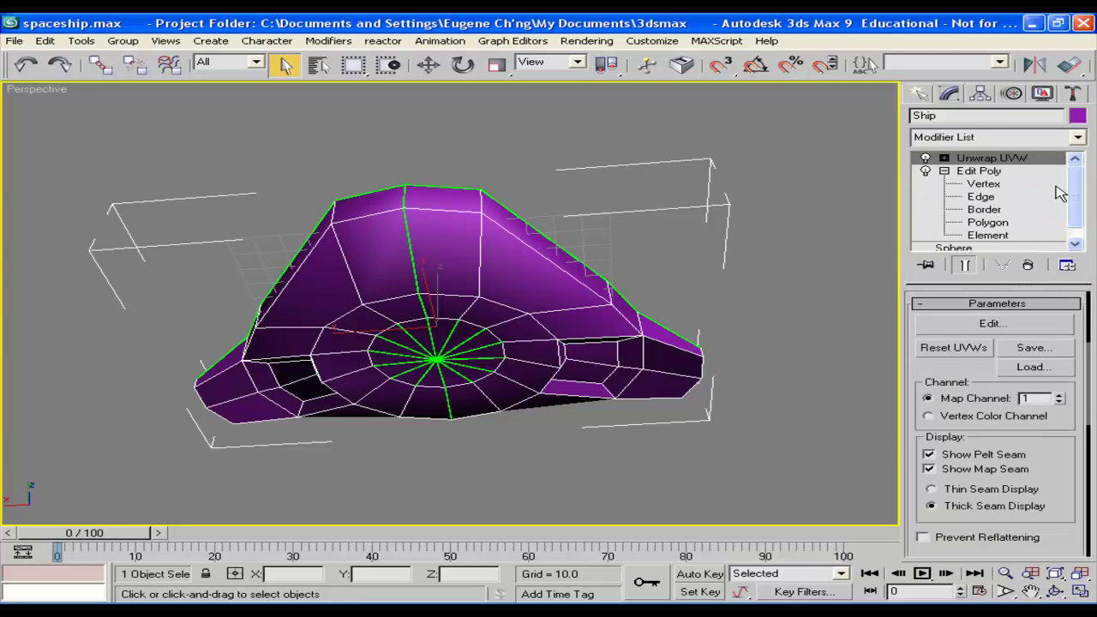
# Select all lower hull faces at the Face level of its Unwrap UVW modifier and apply a Planar map.
pyautogui.click(945, 160)
pyautogui.click(993, 196)
pyautogui.keyDown('alt'); pyautogui.moveTo(476, 188); pyautogui.dragTo(542, 141, button='middle'); pyautogui.keyUp('alt')
pyautogui.moveTo(1064, 476); pyautogui.dragTo(1067, 268)
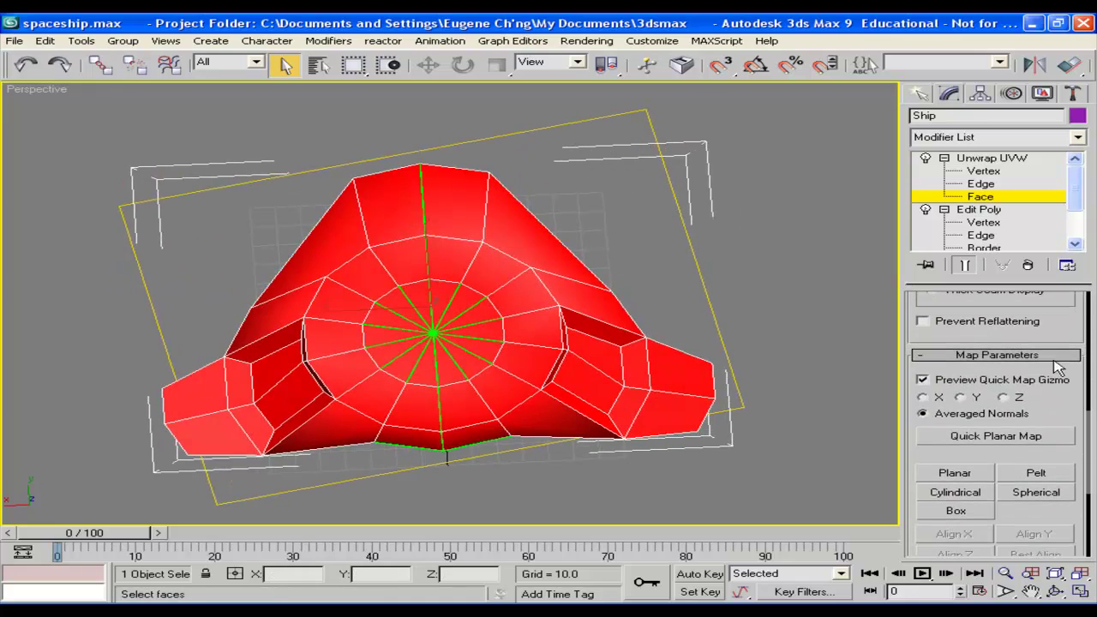
pyautogui.click(956, 474)
pyautogui.keyDown('alt'); pyautogui.moveTo(508, 251); pyautogui.dragTo(463, 343, button='middle'); pyautogui.keyUp('alt')
# Open the lower hull's layout in the UV editor and place the window beside the ship to compare the hull's side faces.
pyautogui.scroll(5, 1082, 347)
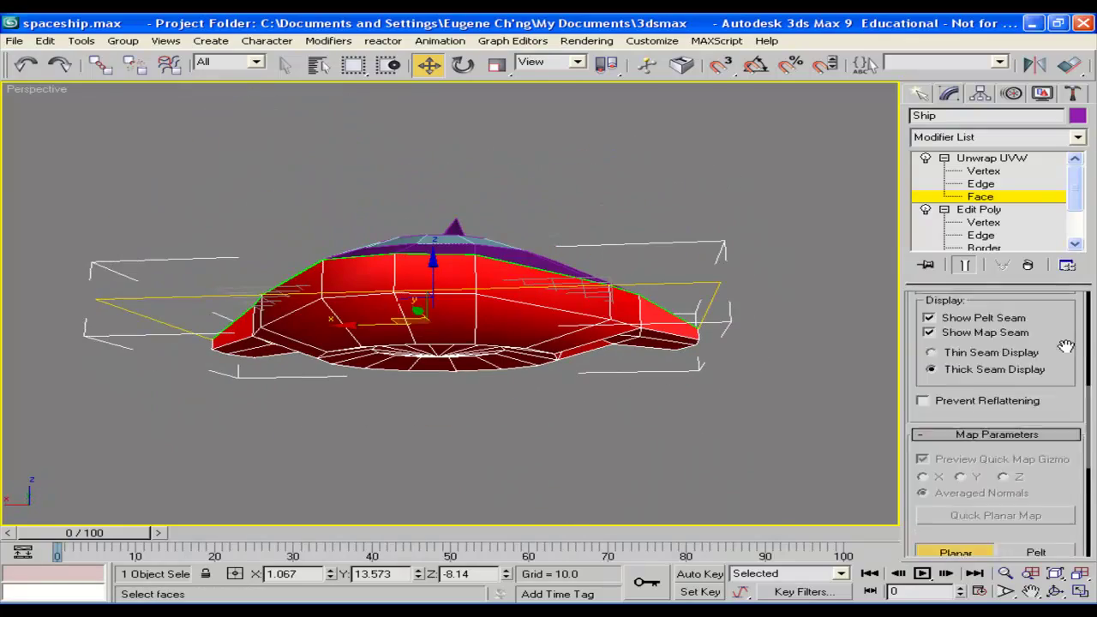
pyautogui.click(1042, 329)
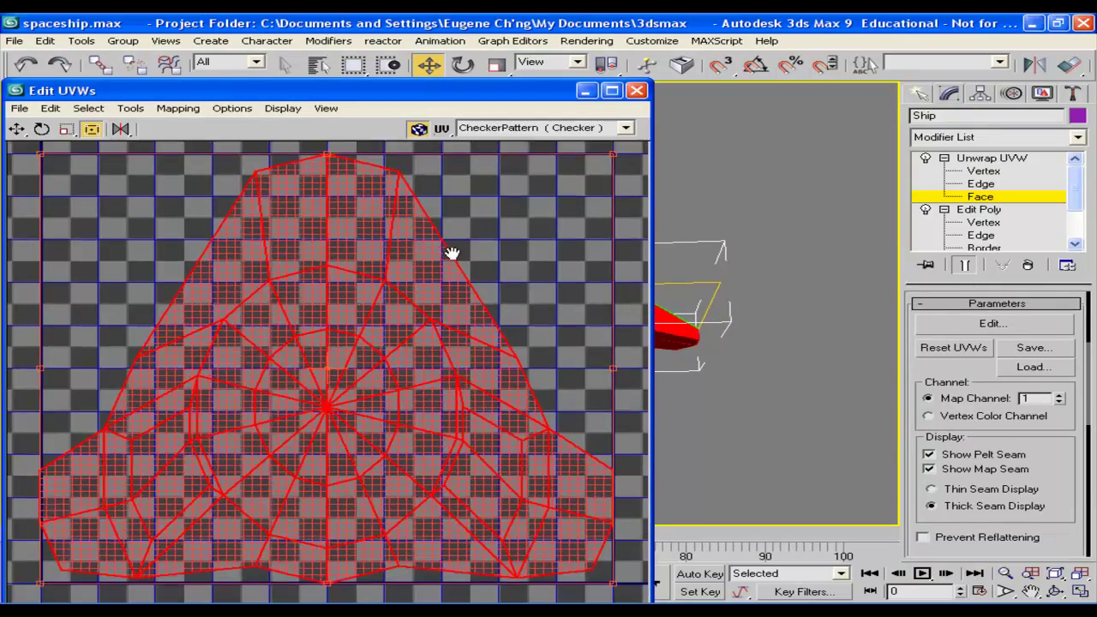
pyautogui.moveTo(393, 237); pyautogui.dragTo(373, 317, button='middle')
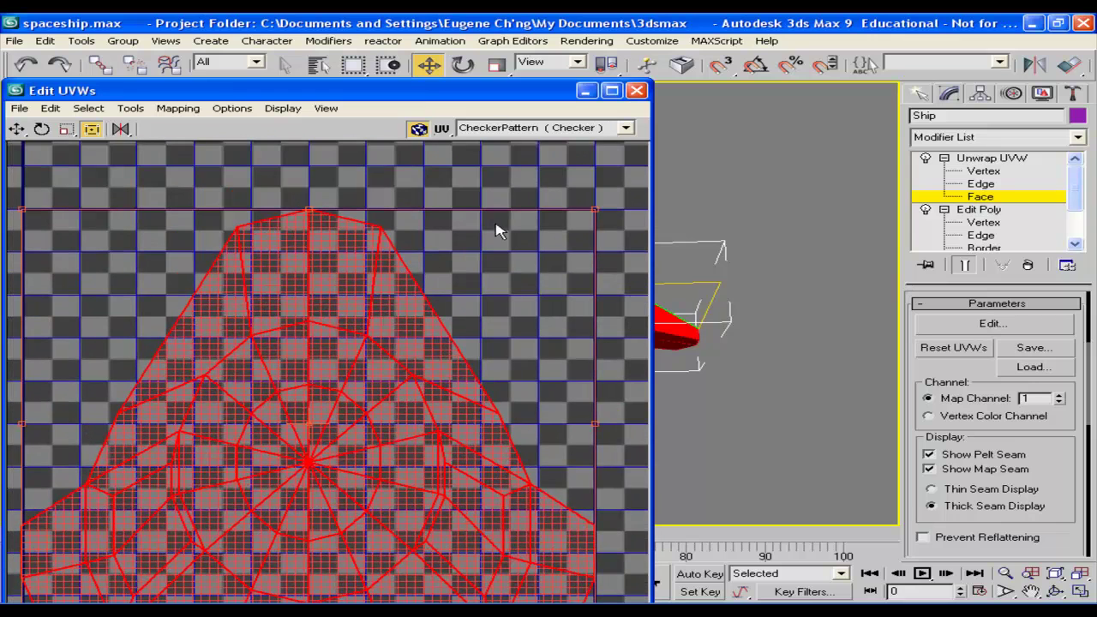
pyautogui.moveTo(754, 290); pyautogui.dragTo(703, 278, button='middle')
pyautogui.moveTo(560, 86); pyautogui.dragTo(396, 60)
pyautogui.moveTo(636, 292); pyautogui.dragTo(707, 262, button='middle')
pyautogui.keyDown('alt'); pyautogui.moveTo(707, 263); pyautogui.dragTo(793, 258, button='middle'); pyautogui.keyUp('alt')
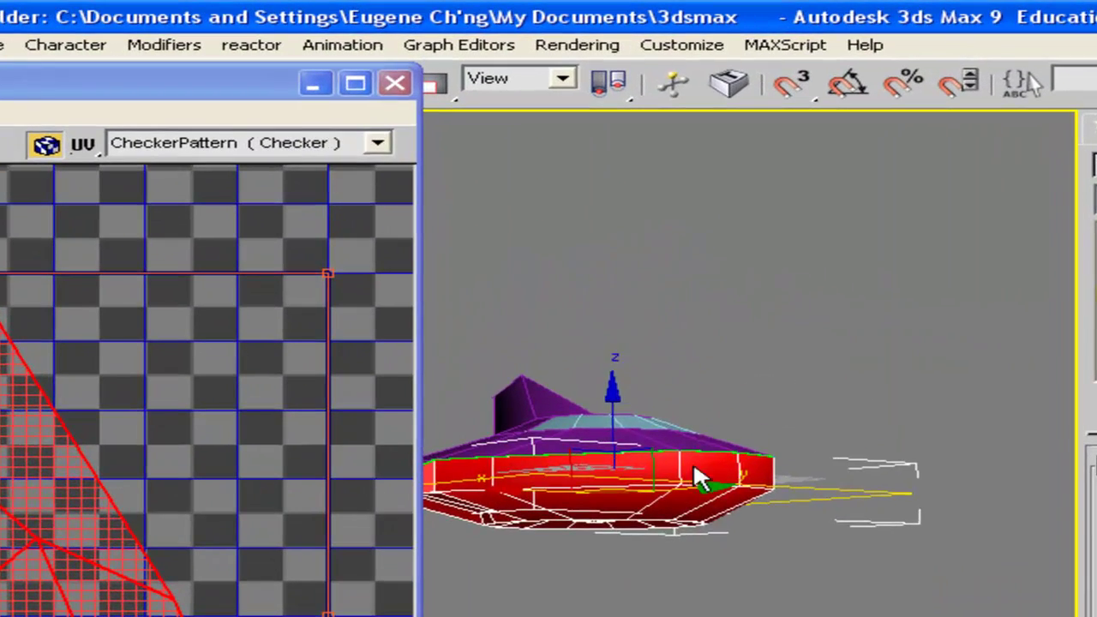
pyautogui.keyDown('alt'); pyautogui.moveTo(701, 478); pyautogui.dragTo(766, 424, button='middle'); pyautogui.keyUp('alt')
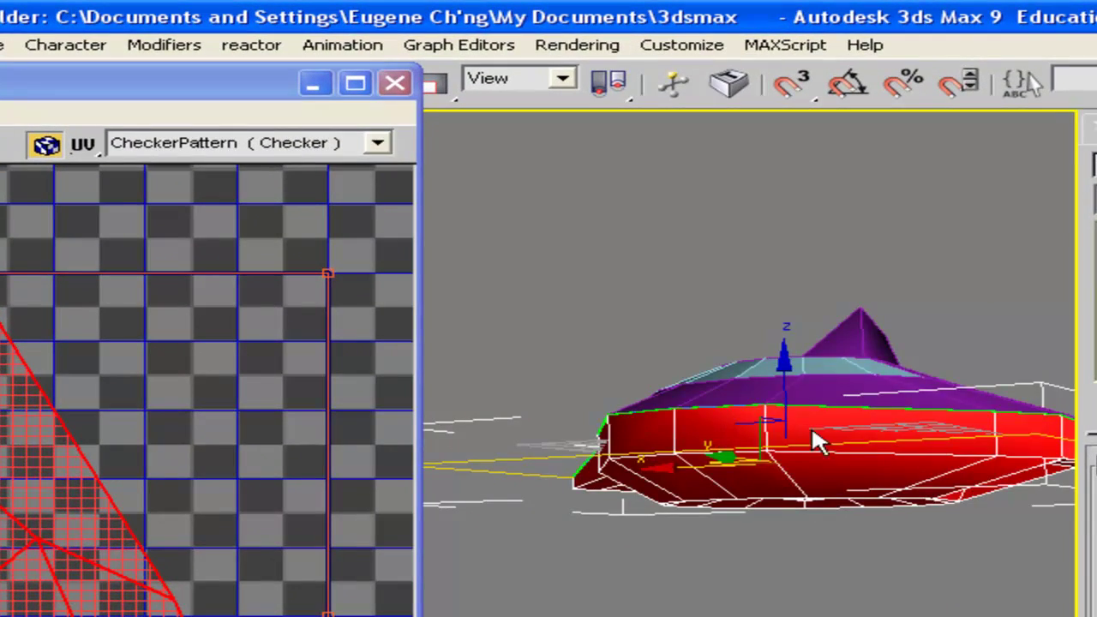
pyautogui.keyDown('alt'); pyautogui.moveTo(694, 440); pyautogui.dragTo(825, 465, button='middle'); pyautogui.keyUp('alt')
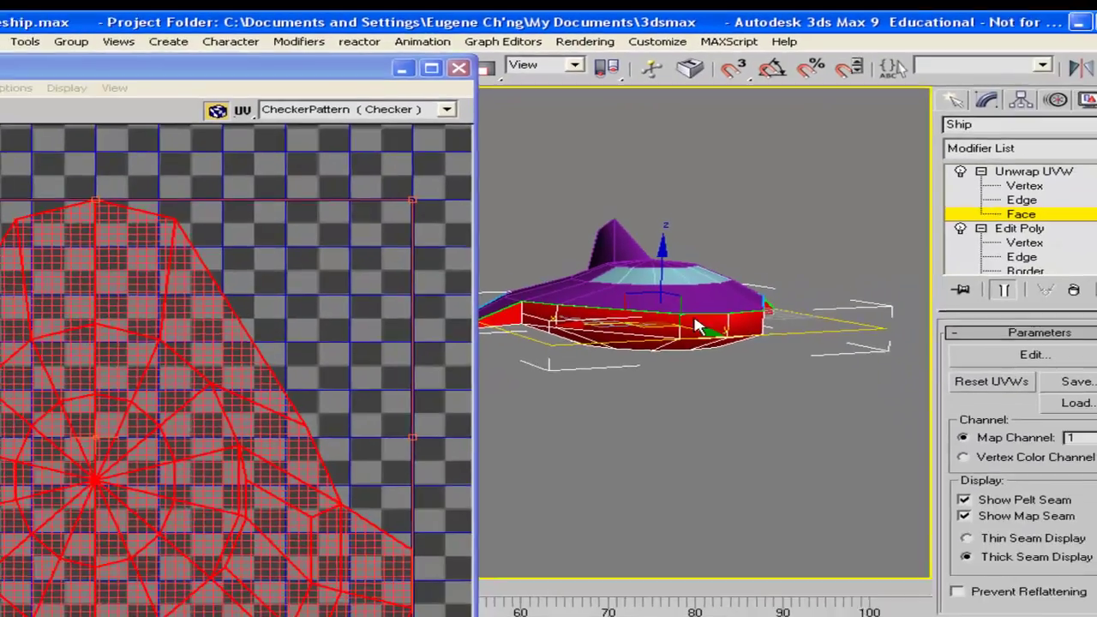
pyautogui.moveTo(363, 75); pyautogui.dragTo(473, 42)
pyautogui.keyDown('alt'); pyautogui.moveTo(819, 233); pyautogui.dragTo(746, 247, button='middle'); pyautogui.keyUp('alt')
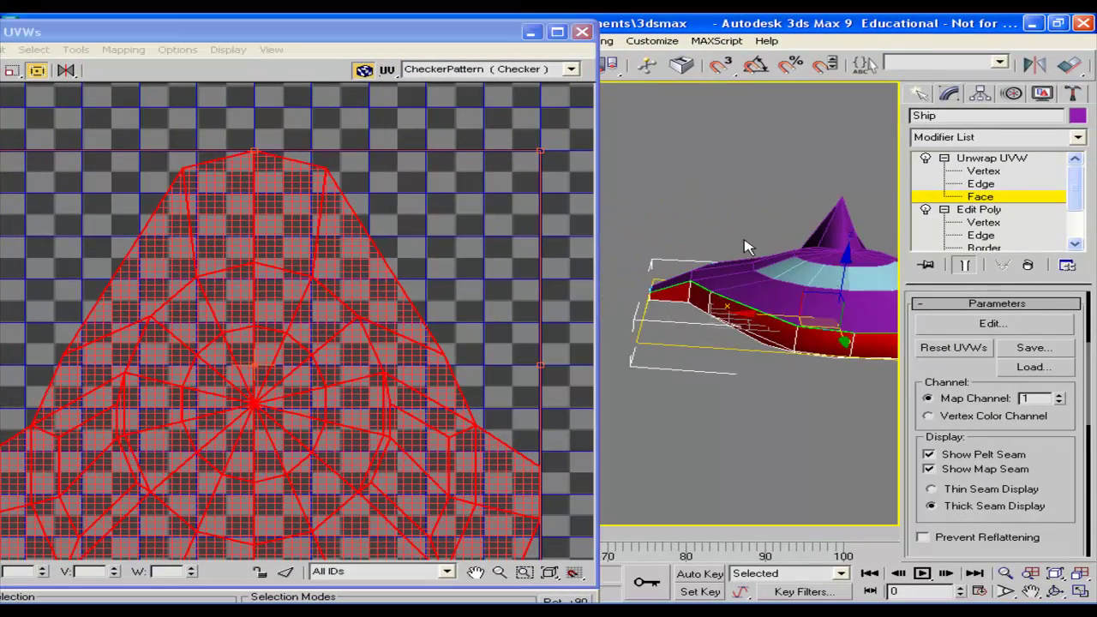
# Switch the lower hull's Unwrap UVW modifier to the Vertex level and select the three upper rim vertices at the nose.
pyautogui.click(984, 173)
pyautogui.keyDown('alt'); pyautogui.moveTo(776, 279); pyautogui.dragTo(668, 271, button='middle'); pyautogui.keyUp('alt')
pyautogui.scroll(3, 755, 235)
pyautogui.press('2')
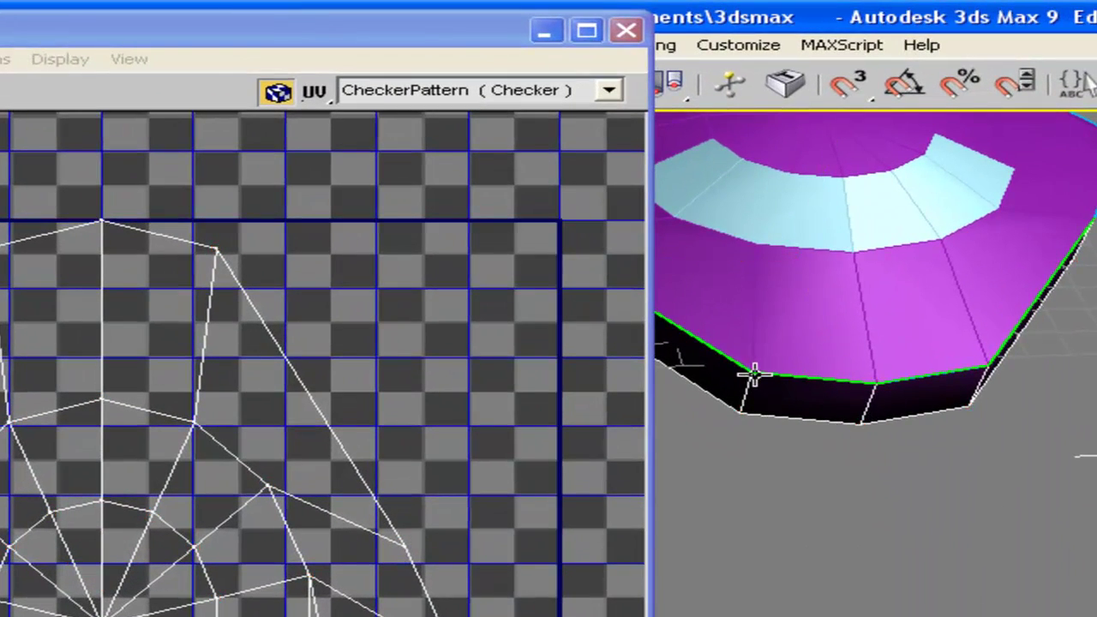
pyautogui.click(754, 375)
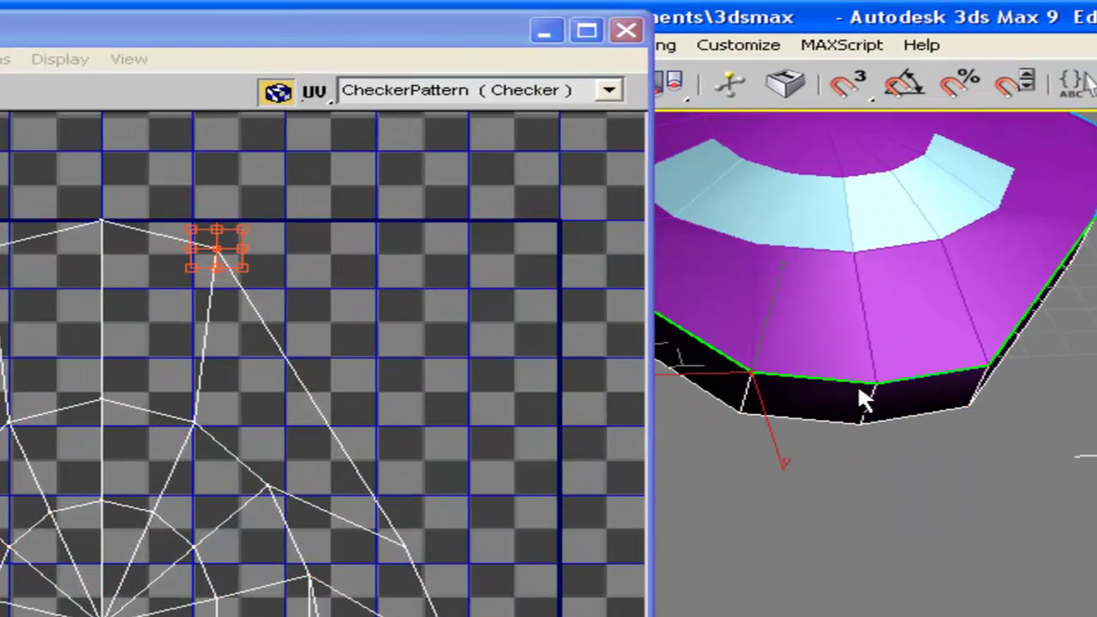
pyautogui.click(873, 377)
pyautogui.keyDown('ctrl'); pyautogui.click(984, 369); pyautogui.keyUp('ctrl')
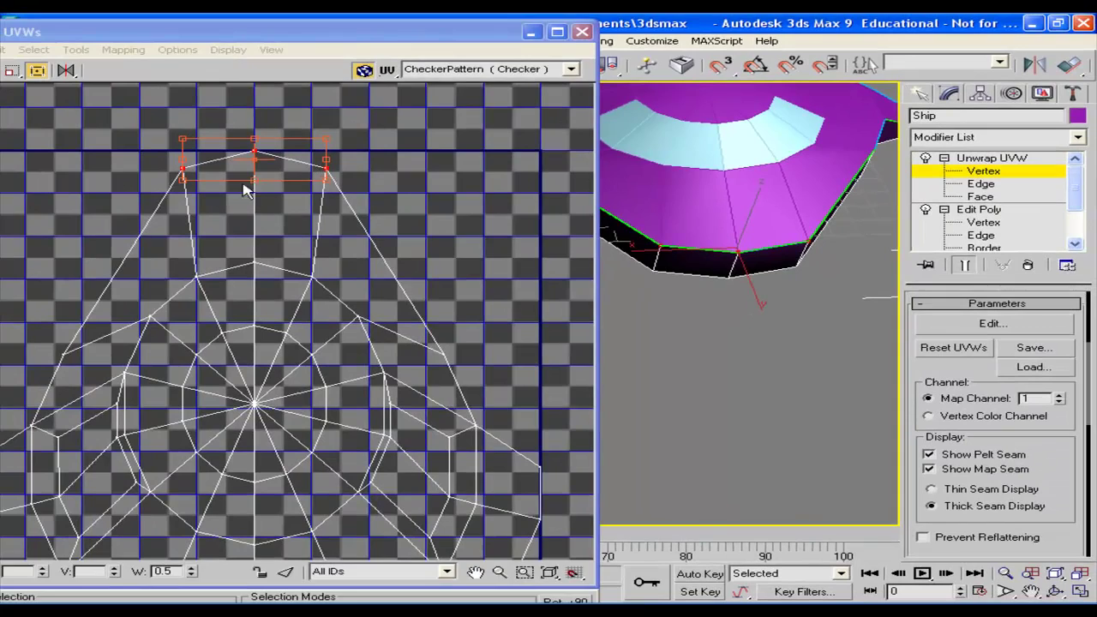
pyautogui.moveTo(306, 41); pyautogui.dragTo(379, 34)
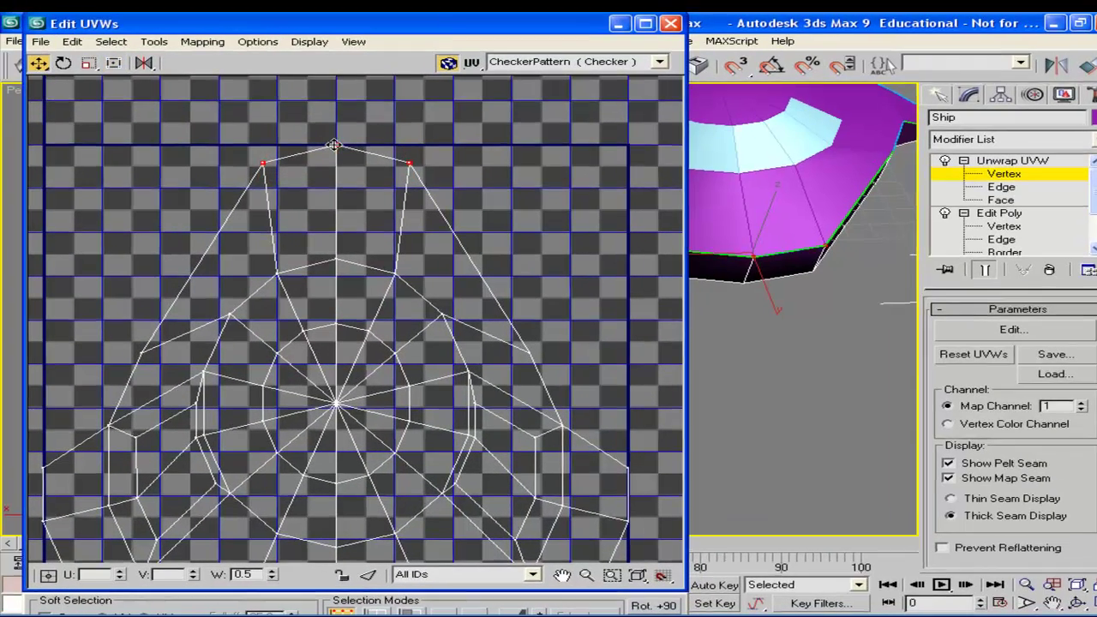
pyautogui.moveTo(327, 143); pyautogui.dragTo(325, 104)
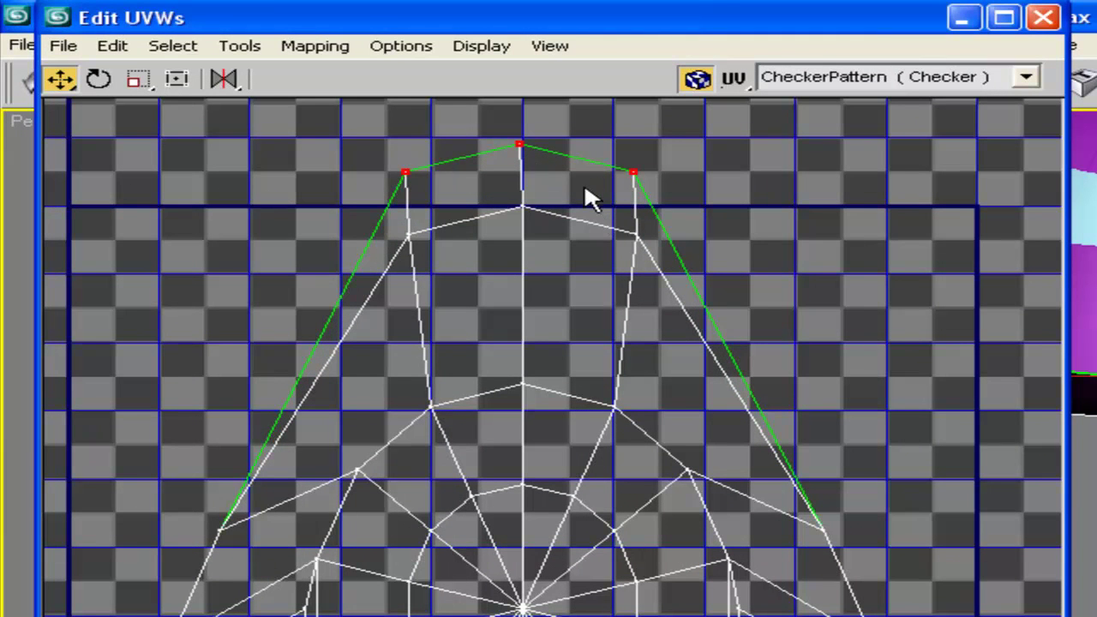
pyautogui.moveTo(520, 143)
pyautogui.mouseDown()
pyautogui.moveTo(520, 183)
pyautogui.moveTo(534, 162)
pyautogui.moveTo(521, 148)
pyautogui.mouseUp()
pyautogui.hotkey('ctrl', 'z')
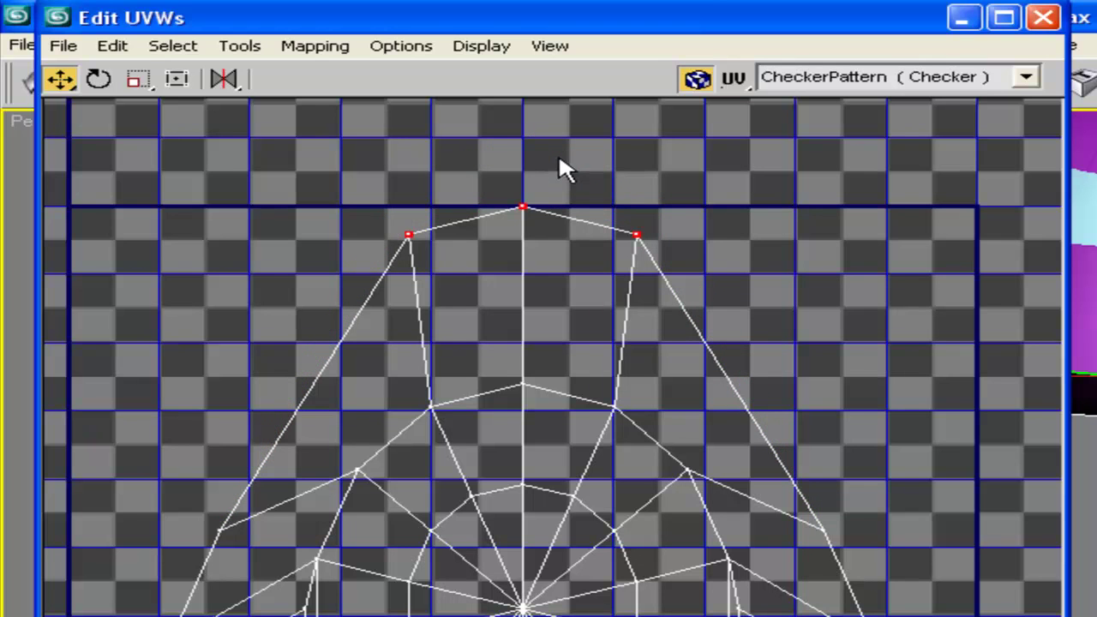
# Move the three nose rim vertices straight up in the UV layout and narrow the editor to uncover more of the ship.
pyautogui.moveTo(524, 202); pyautogui.dragTo(540, 137)
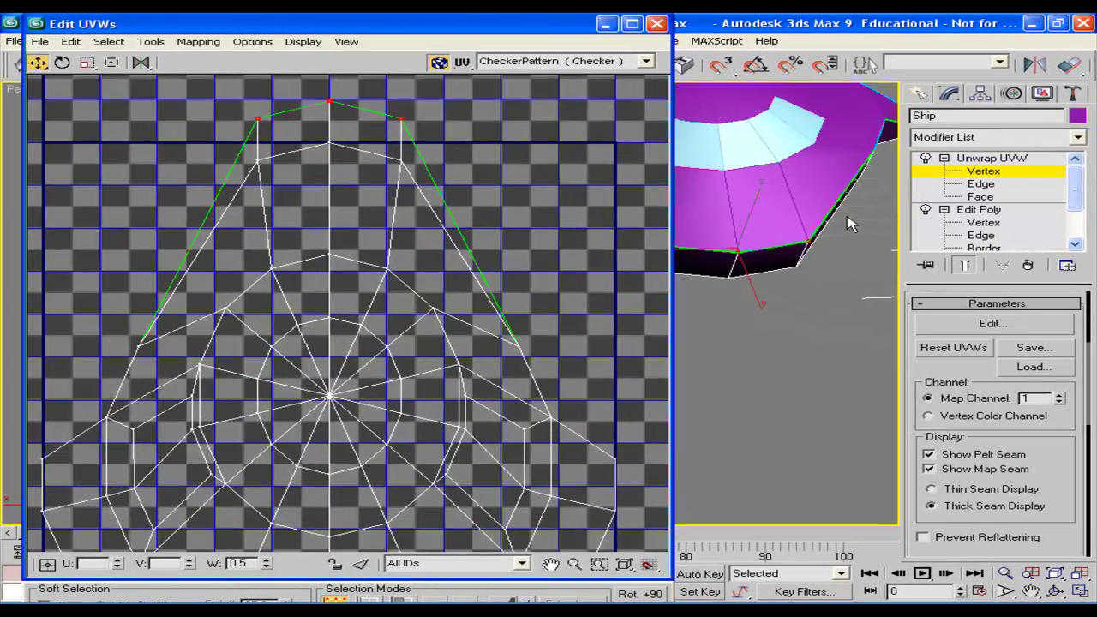
pyautogui.keyDown('alt'); pyautogui.moveTo(849, 223); pyautogui.dragTo(760, 217, button='middle'); pyautogui.keyUp('alt')
pyautogui.moveTo(674, 96); pyautogui.dragTo(544, 99)
# Select the three upper rim vertices along the left side of the hull's UV layout and move them diagonally up and outward.
pyautogui.moveTo(729, 172); pyautogui.dragTo(603, 157, button='middle')
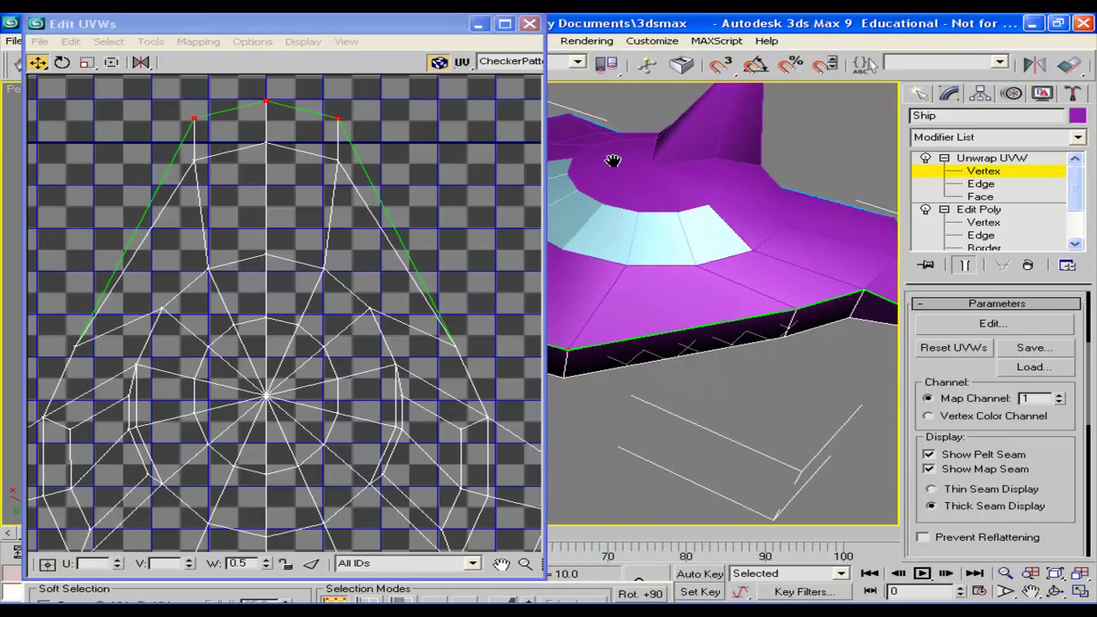
pyautogui.scroll(-2, 364, 168)
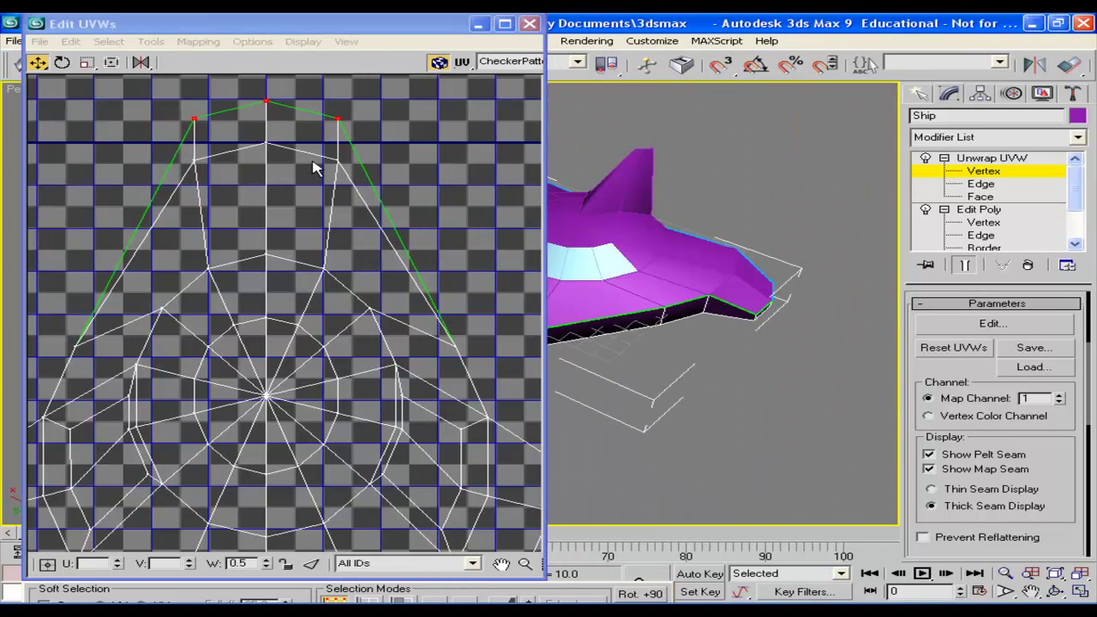
pyautogui.scroll(-6, 310, 154)
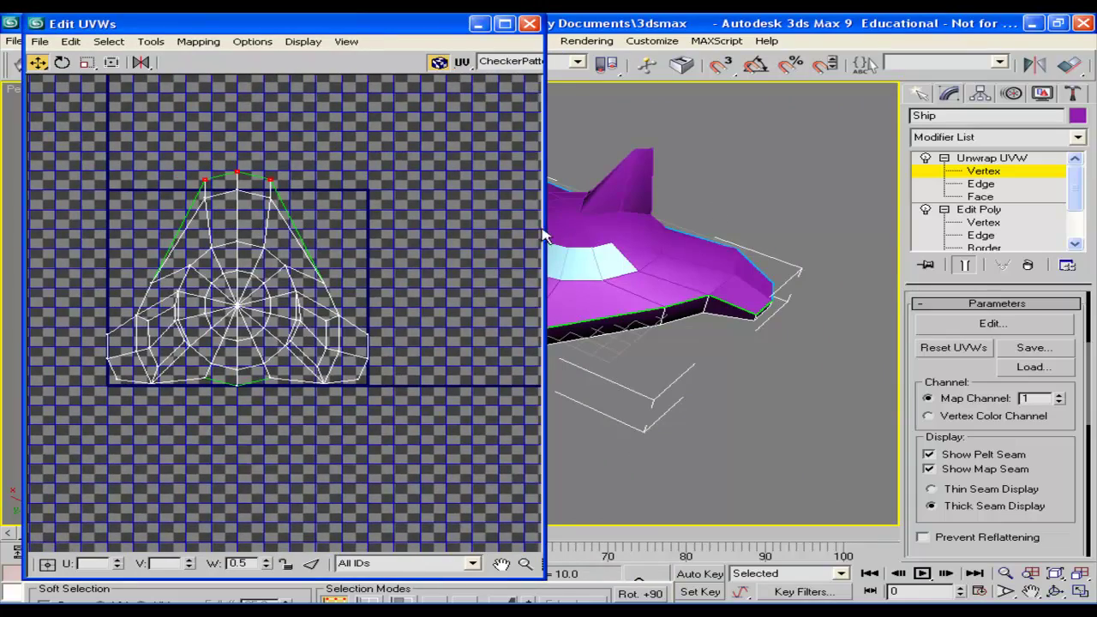
pyautogui.keyDown('alt'); pyautogui.moveTo(545, 236); pyautogui.dragTo(763, 180, button='middle'); pyautogui.keyUp('alt')
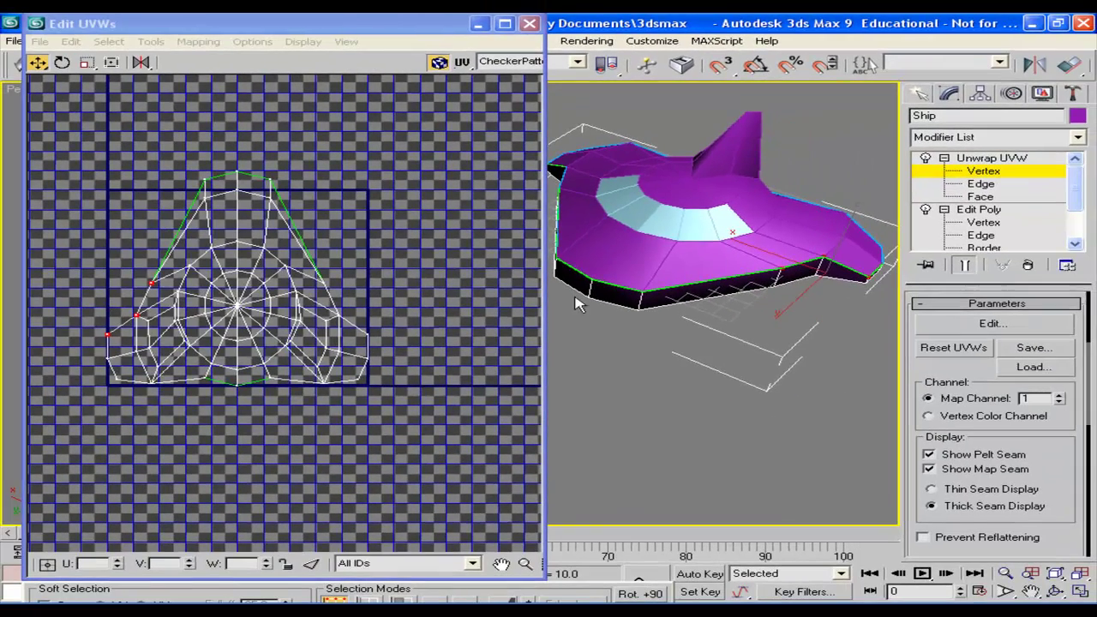
pyautogui.moveTo(148, 285); pyautogui.dragTo(147, 280)
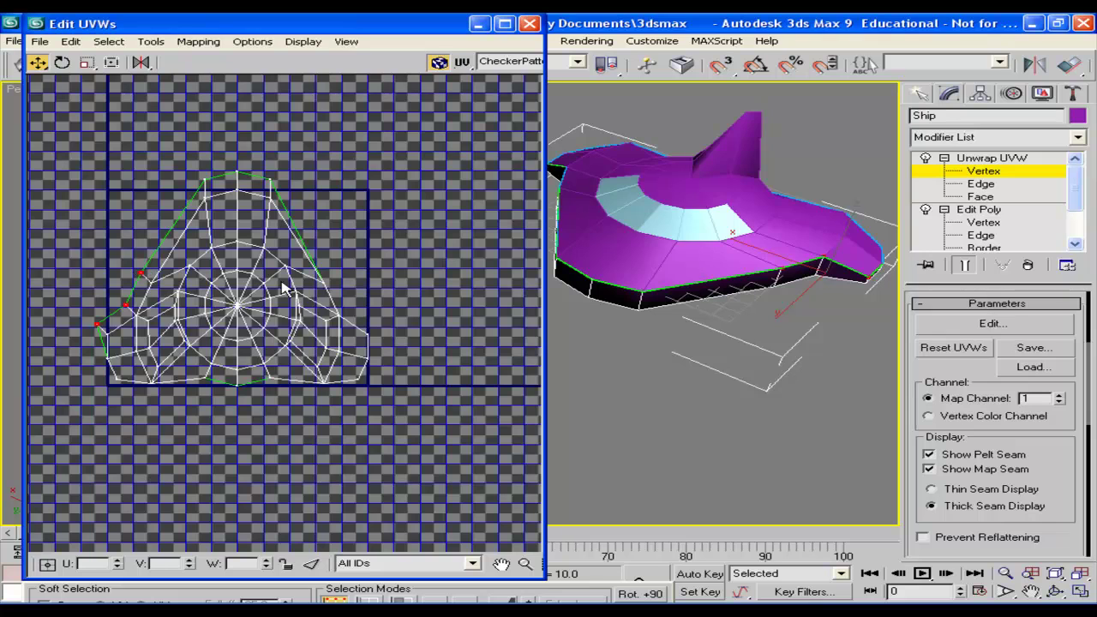
# Select the three matching rim vertices along the right side of the hull's UV layout and move them diagonally up and outward.
pyautogui.keyDown('alt'); pyautogui.moveTo(655, 258); pyautogui.dragTo(744, 274, button='middle'); pyautogui.keyUp('alt')
pyautogui.moveTo(595, 199); pyautogui.dragTo(686, 259, button='middle')
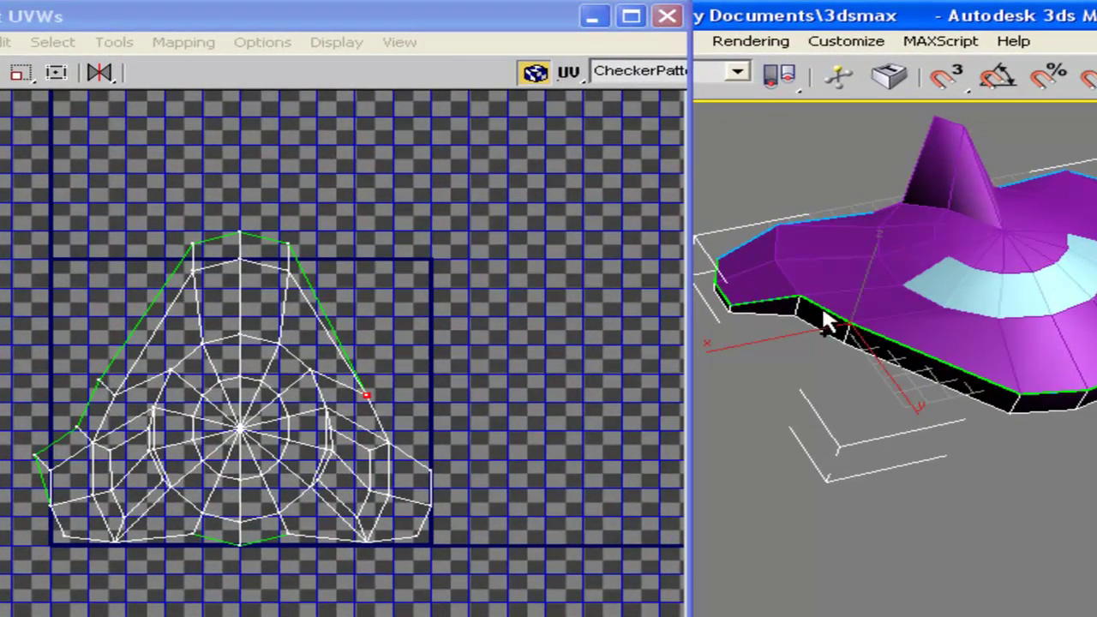
pyautogui.keyDown('ctrl'); pyautogui.click(800, 297); pyautogui.keyUp('ctrl')
pyautogui.keyDown('ctrl'); pyautogui.click(732, 307); pyautogui.keyUp('ctrl')
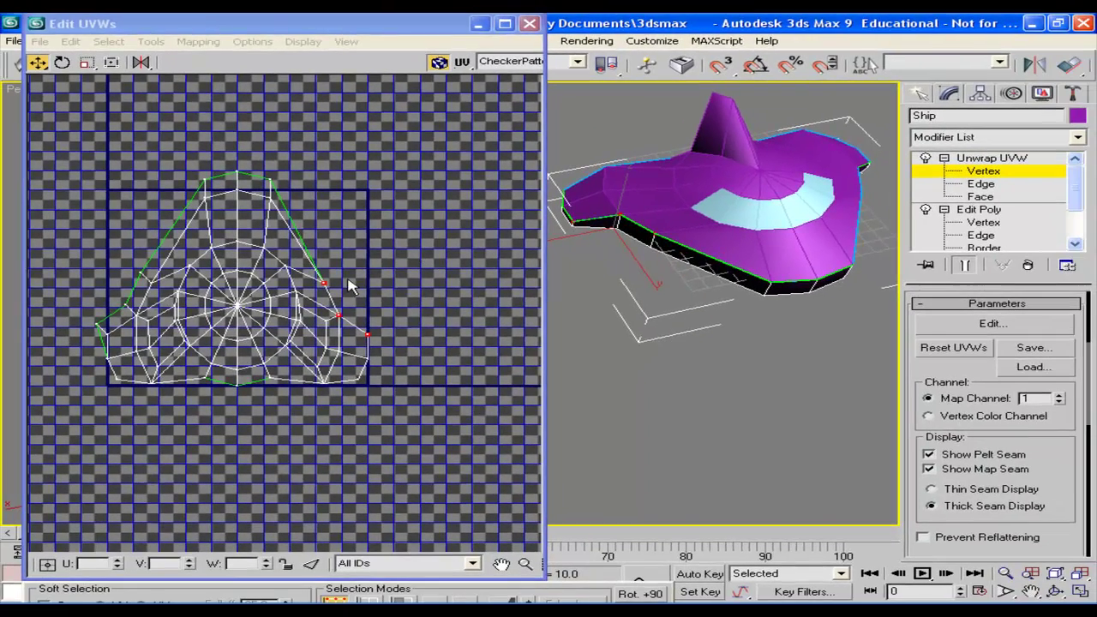
pyautogui.click(367, 395)
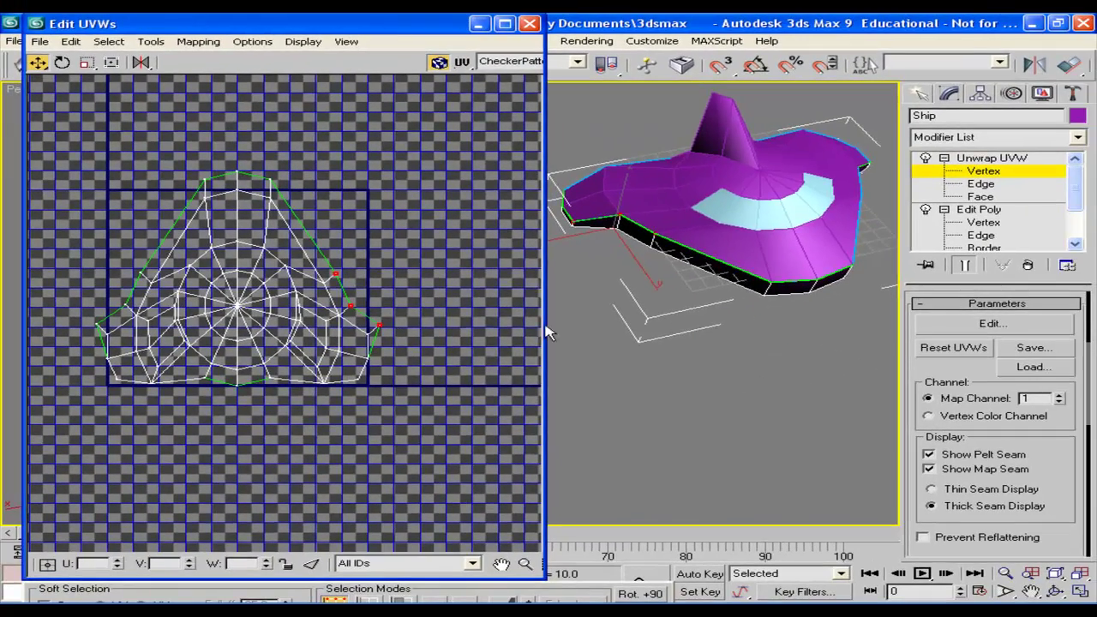
# Select the two remaining rim vertices at the right wing tip of the UV layout and move them outward.
pyautogui.keyDown('alt'); pyautogui.moveTo(744, 222); pyautogui.dragTo(778, 266, button='middle'); pyautogui.keyUp('alt')
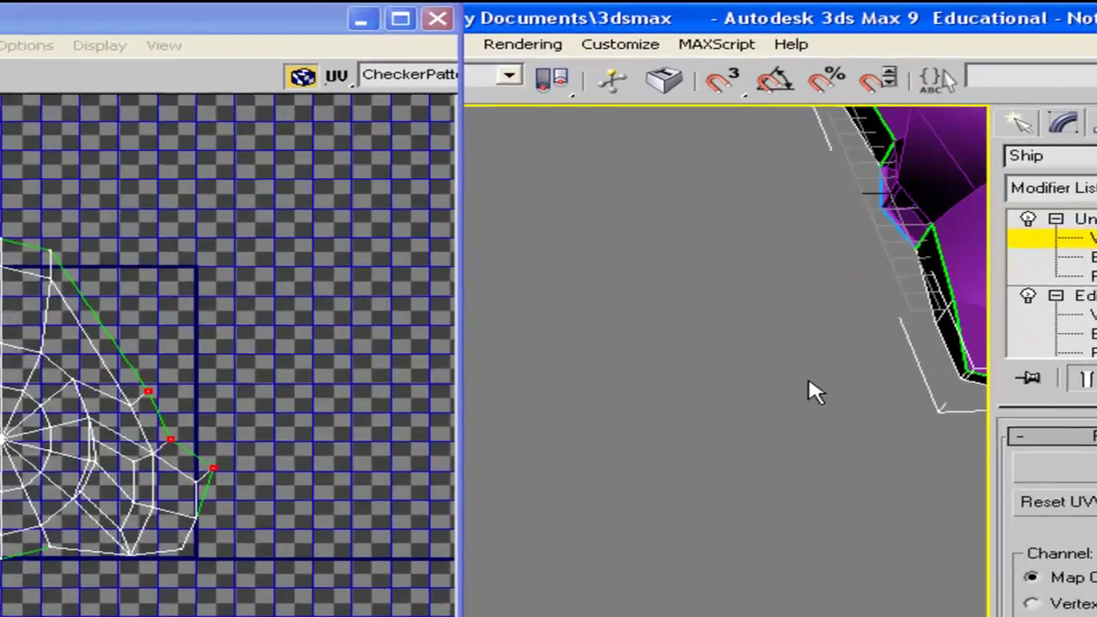
pyautogui.keyDown('alt'); pyautogui.moveTo(815, 392); pyautogui.dragTo(714, 506, button='middle'); pyautogui.keyUp('alt')
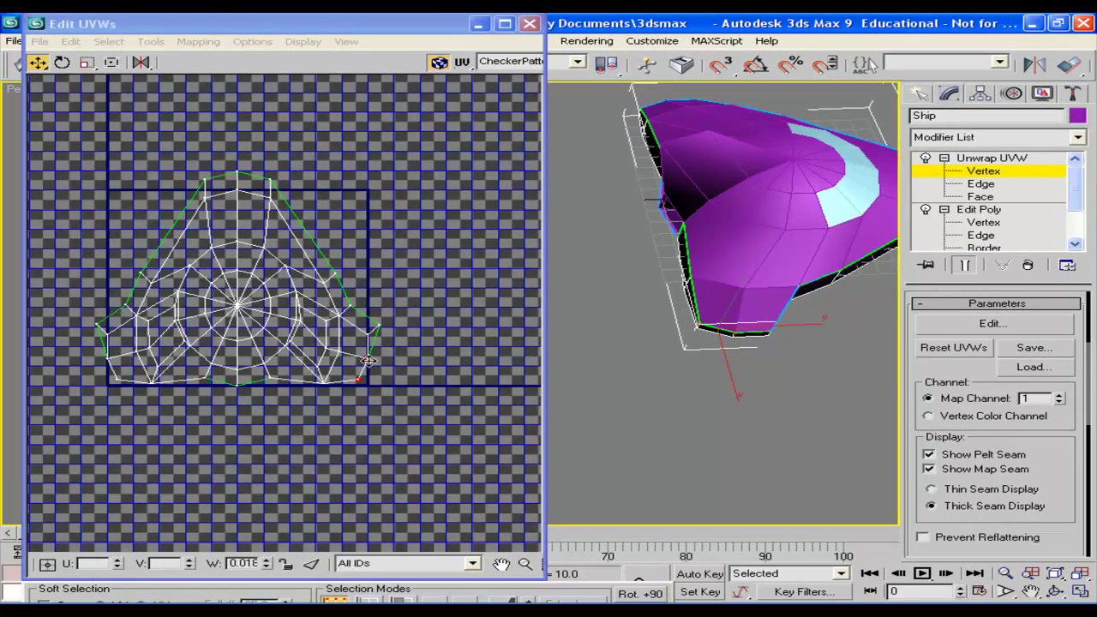
pyautogui.moveTo(367, 362); pyautogui.dragTo(378, 365)
pyautogui.keyDown('alt'); pyautogui.moveTo(763, 284); pyautogui.dragTo(851, 368, button='middle'); pyautogui.keyUp('alt')
pyautogui.keyDown('alt'); pyautogui.moveTo(851, 369); pyautogui.dragTo(744, 261, button='middle'); pyautogui.keyUp('alt')
pyautogui.moveTo(810, 347); pyautogui.dragTo(863, 433, button='middle')
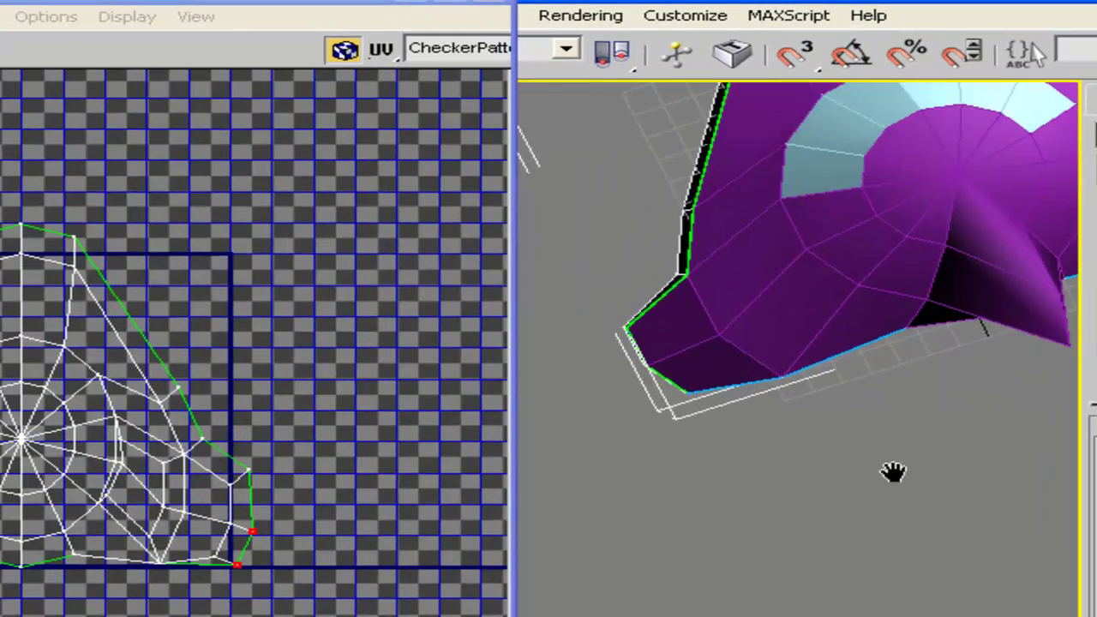
# Move the two rim vertices at the left wing tip outward and the four rear rim vertices straight down in the UV layout.
pyautogui.keyDown('alt'); pyautogui.moveTo(894, 472); pyautogui.dragTo(693, 365, button='middle'); pyautogui.keyUp('alt')
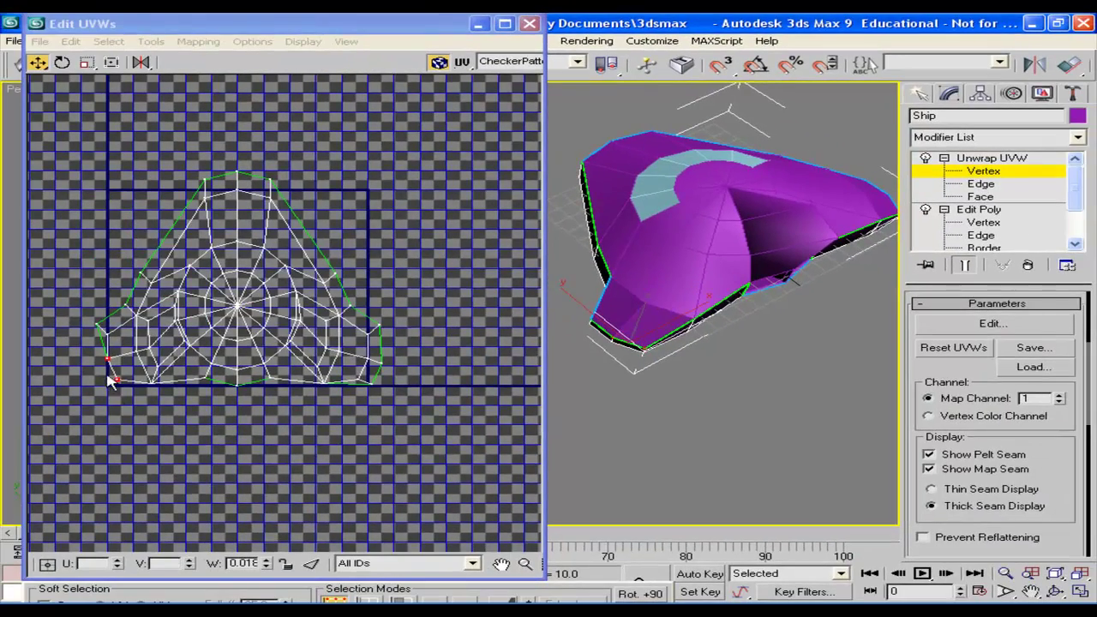
pyautogui.click(102, 363)
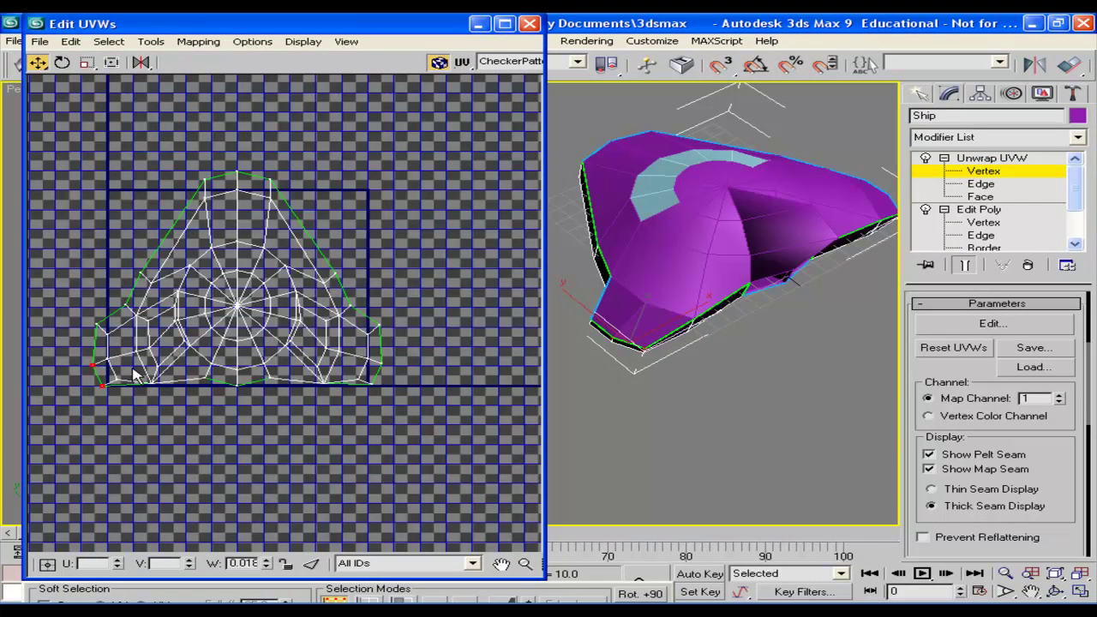
pyautogui.keyDown('alt'); pyautogui.moveTo(784, 328); pyautogui.dragTo(711, 336, button='middle'); pyautogui.keyUp('alt')
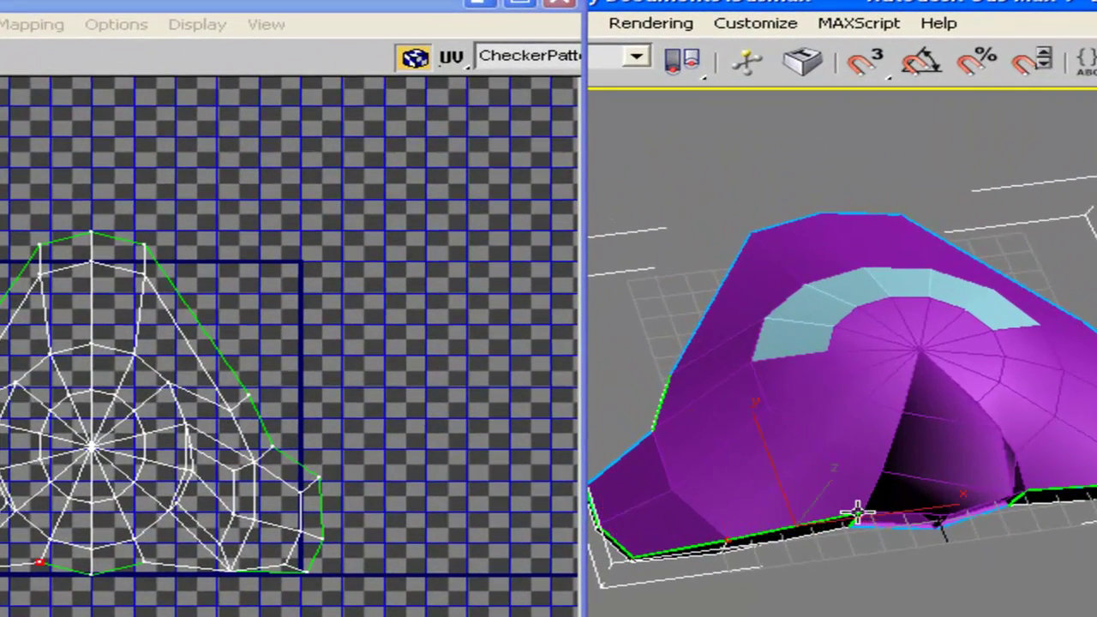
pyautogui.keyDown('alt'); pyautogui.moveTo(857, 514); pyautogui.dragTo(912, 481, button='middle'); pyautogui.keyUp('alt')
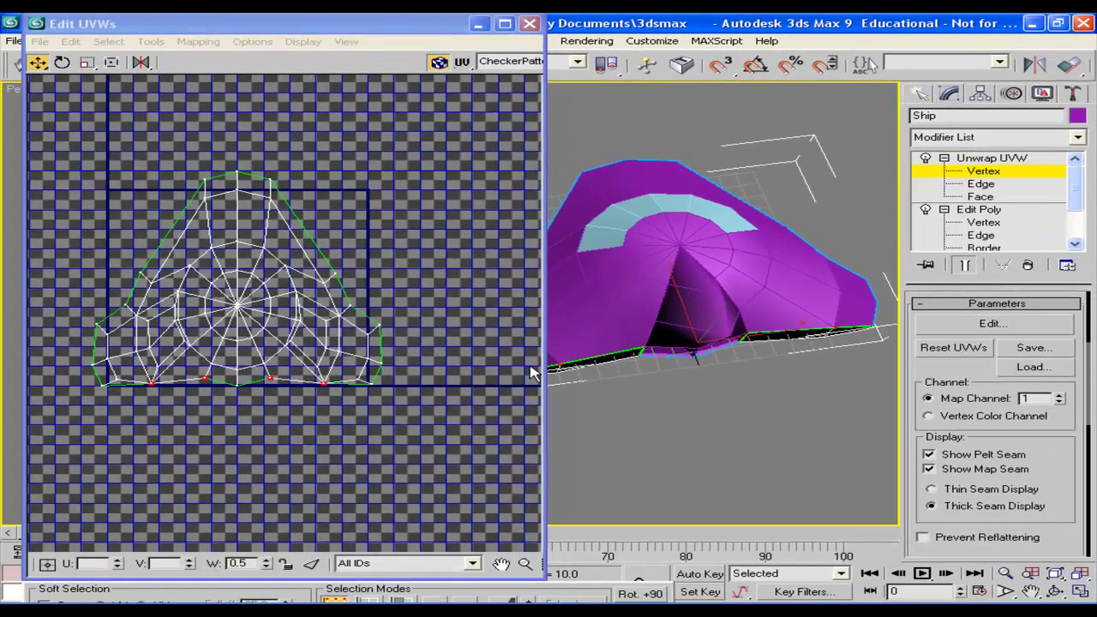
pyautogui.moveTo(272, 381); pyautogui.dragTo(272, 392)
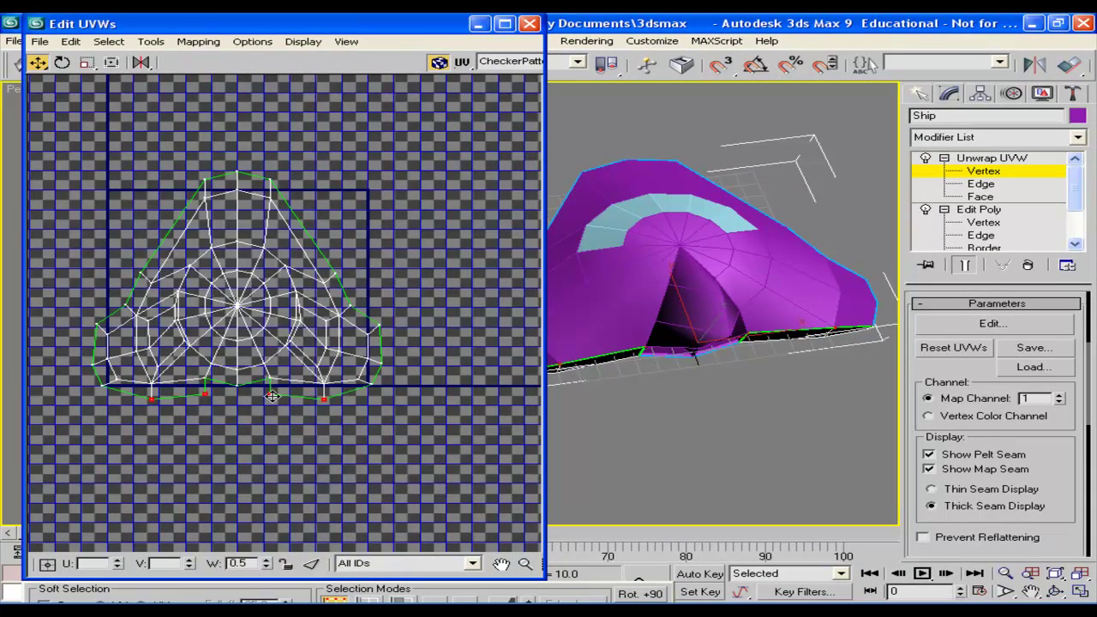
# Leave vertex editing in the Unwrap UVW modifier, close the UV editor and bring the whole ship into view.
pyautogui.click(979, 159)
pyautogui.click(841, 144)
pyautogui.keyDown('alt'); pyautogui.moveTo(169, 266); pyautogui.dragTo(431, 314, button='middle'); pyautogui.keyUp('alt')
pyautogui.click(464, 343)
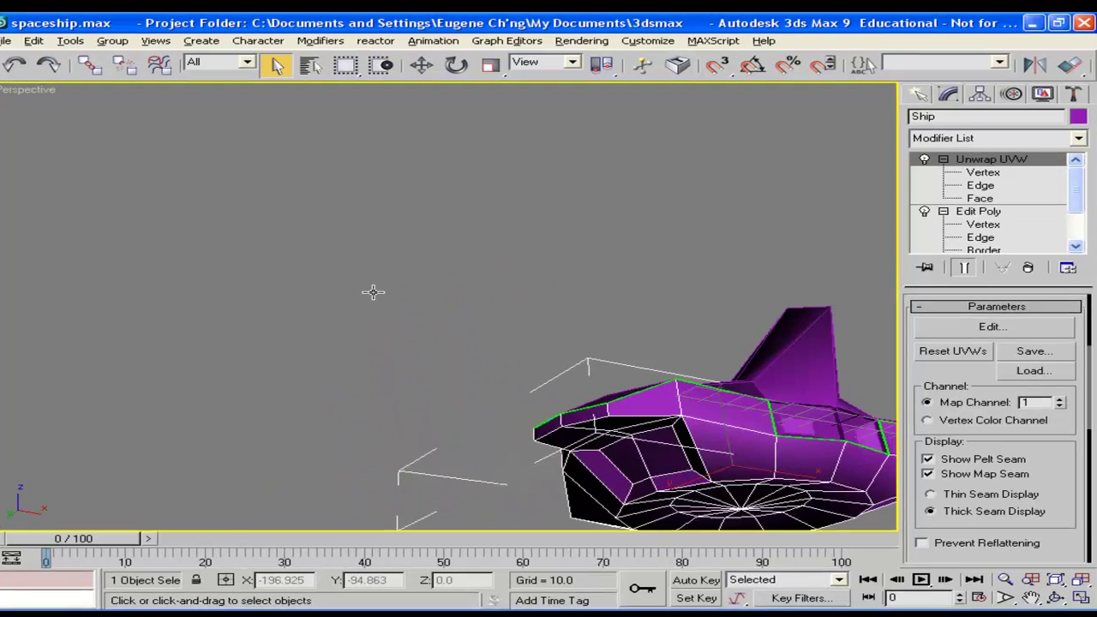
pyautogui.keyDown('alt'); pyautogui.moveTo(373, 293); pyautogui.dragTo(609, 383, button='middle'); pyautogui.keyUp('alt')
pyautogui.moveTo(352, 333); pyautogui.dragTo(548, 332, button='middle')
pyautogui.click(405, 432)
pyautogui.click(364, 407)
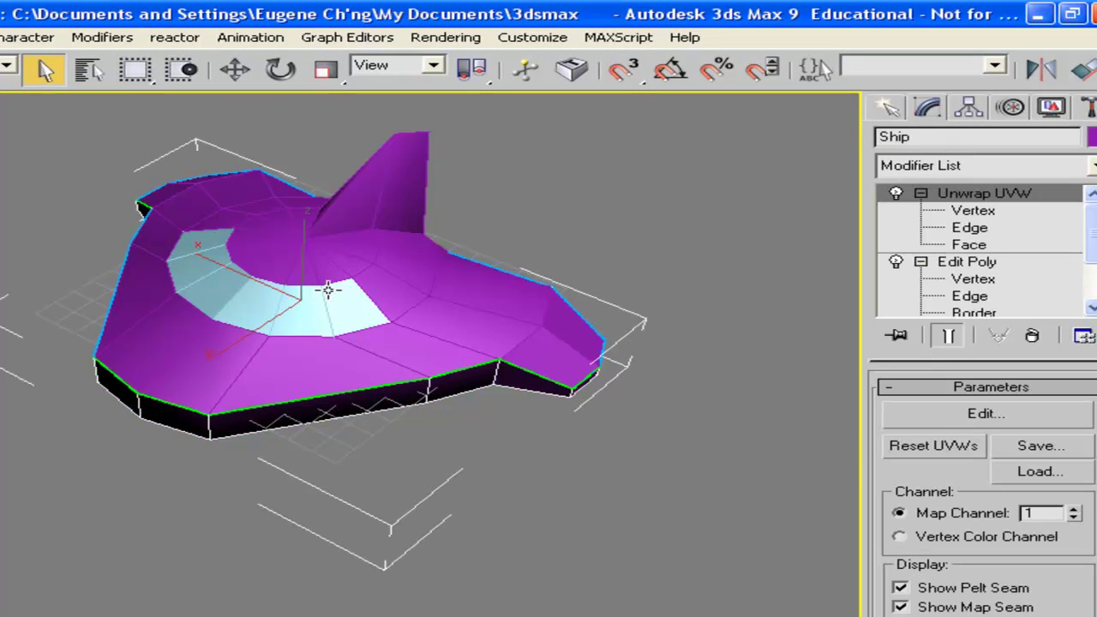
# Add an Edit Poly modifier on top of the lower hull's Unwrap UVW and expand its sub-object levels.
pyautogui.click(986, 165)
pyautogui.scroll(2, 1042, 222)
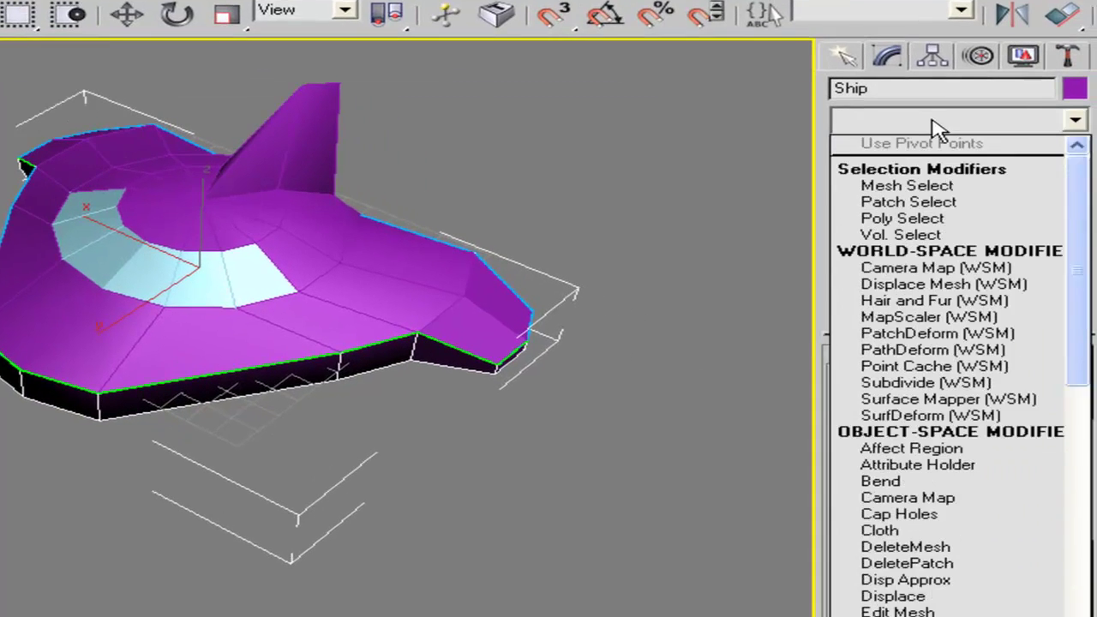
pyautogui.scroll(-3, 1075, 197)
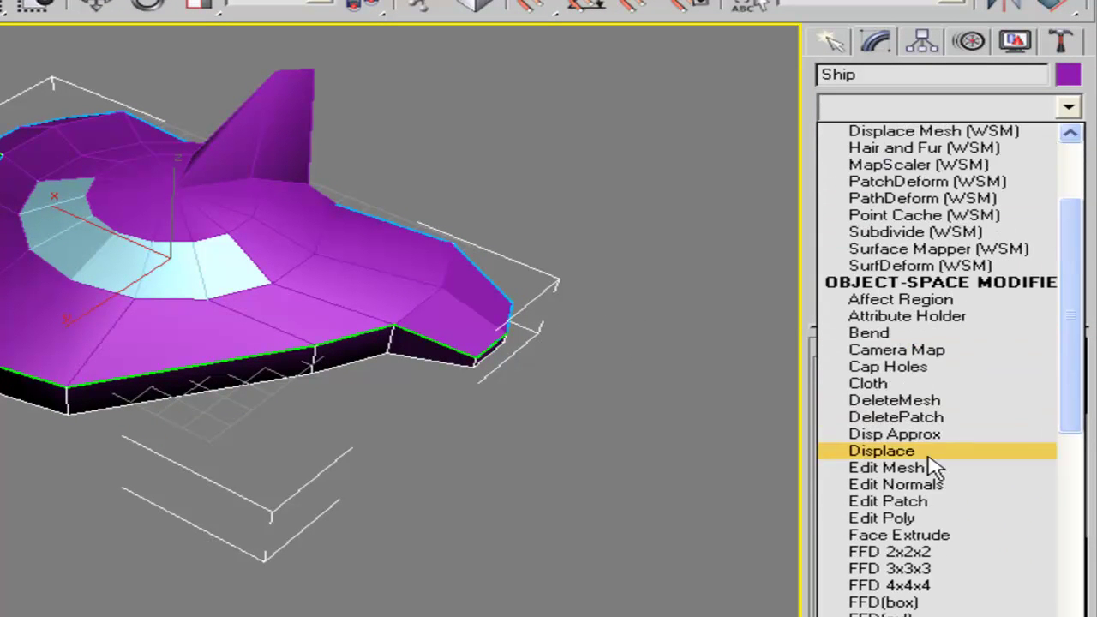
pyautogui.click(930, 519)
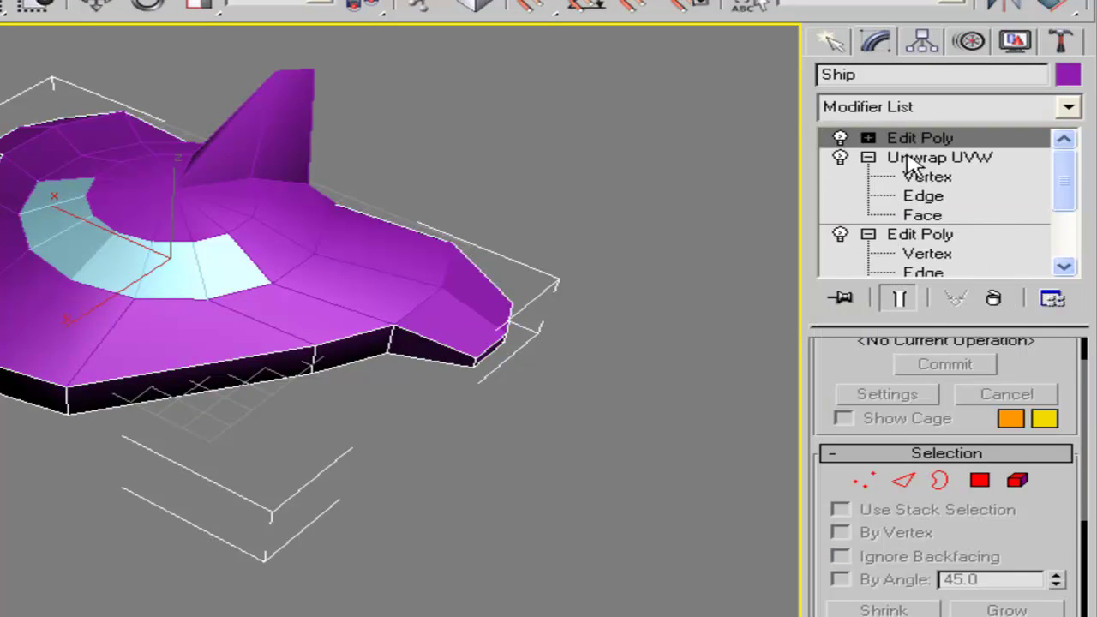
pyautogui.click(869, 139)
# Attach the separated upper hull to the lower hull and end the Attach command.
pyautogui.moveTo(1011, 543); pyautogui.dragTo(1044, 199)
pyautogui.click(883, 526)
pyautogui.click(380, 269)
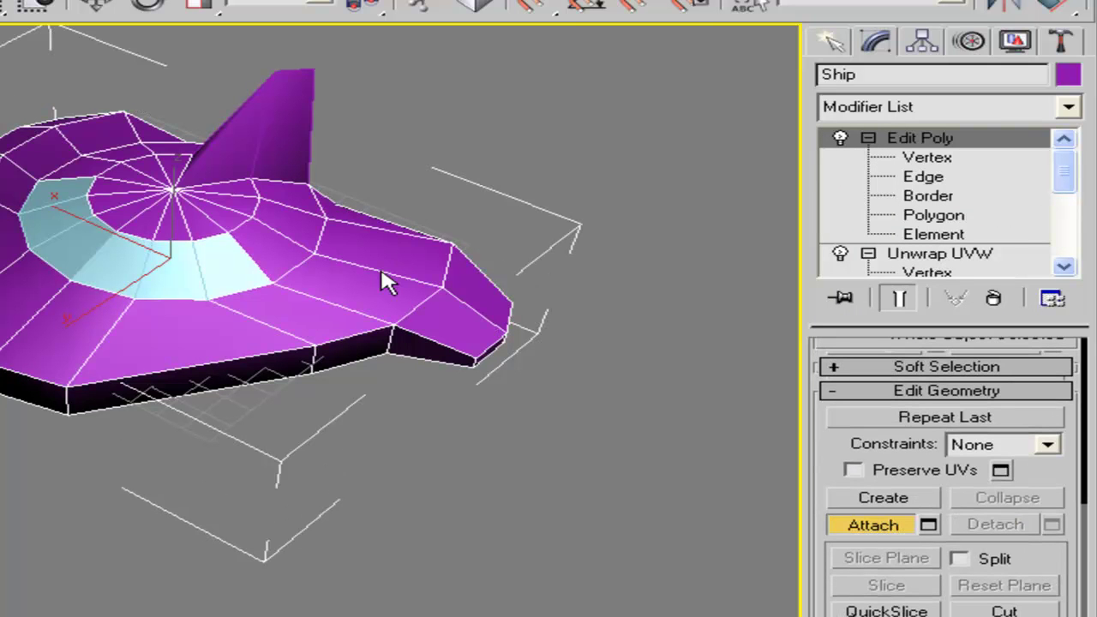
pyautogui.keyDown('alt'); pyautogui.moveTo(385, 267); pyautogui.dragTo(480, 283, button='middle'); pyautogui.keyUp('alt')
pyautogui.click(896, 523)
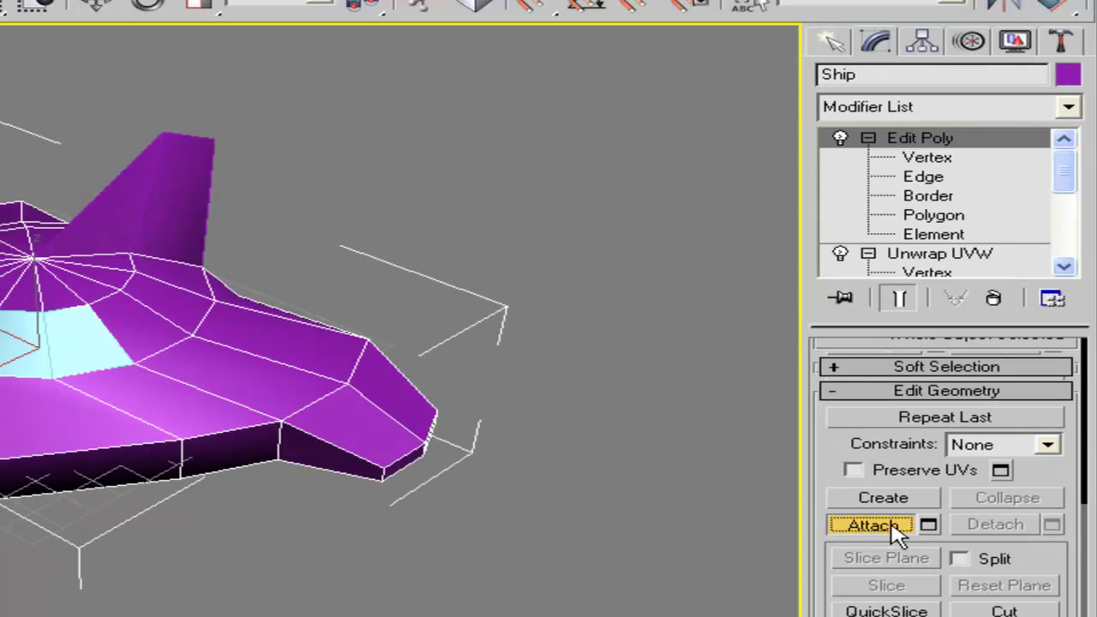
# Try lifting a single upper rim vertex on the hull's side to test whether the halves are joined, and undo the move.
pyautogui.click(922, 157)
pyautogui.keyDown('alt'); pyautogui.moveTo(412, 283); pyautogui.dragTo(159, 445, button='middle'); pyautogui.keyUp('alt')
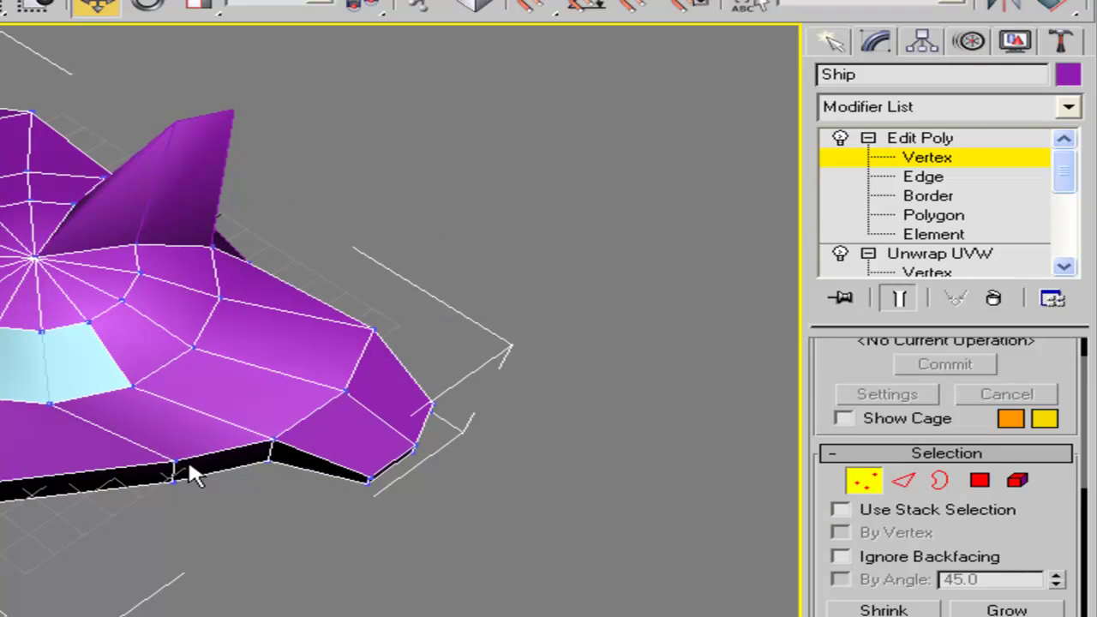
pyautogui.click(175, 467)
pyautogui.keyDown('alt'); pyautogui.moveTo(245, 437); pyautogui.dragTo(252, 372, button='middle'); pyautogui.keyUp('alt')
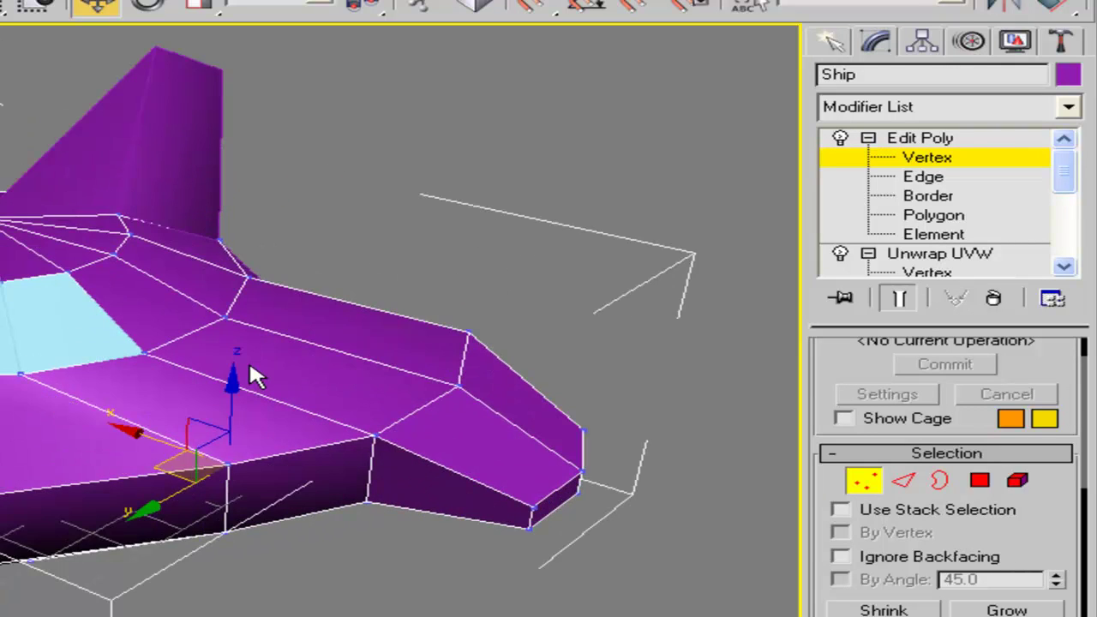
pyautogui.moveTo(239, 406)
pyautogui.mouseDown()
pyautogui.moveTo(240, 370)
pyautogui.moveTo(235, 404)
pyautogui.mouseUp()
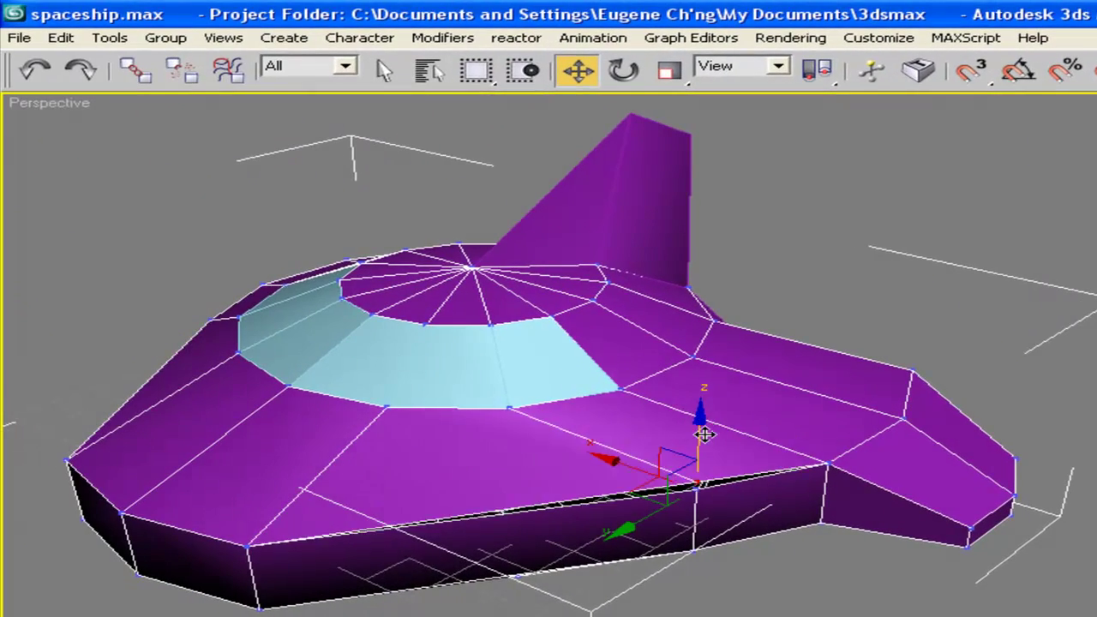
pyautogui.moveTo(705, 435); pyautogui.dragTo(706, 403)
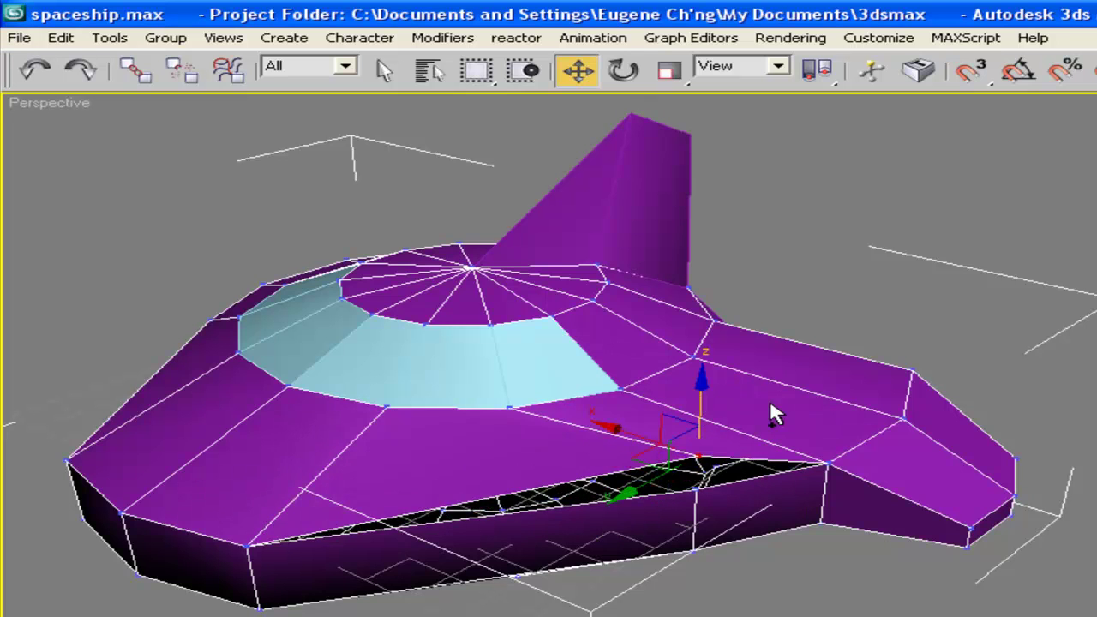
pyautogui.hotkey('ctrl', 'z')
pyautogui.keyDown('alt'); pyautogui.moveTo(746, 442); pyautogui.dragTo(705, 277, button='middle'); pyautogui.keyUp('alt')
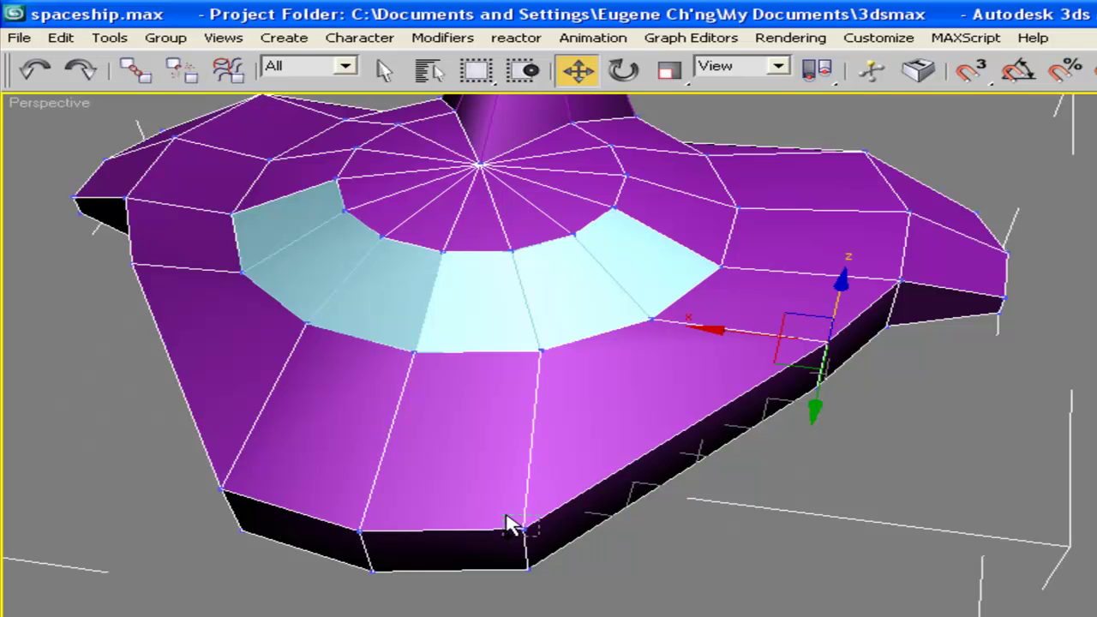
pyautogui.keyDown('ctrl'); pyautogui.click(512, 525); pyautogui.keyUp('ctrl')
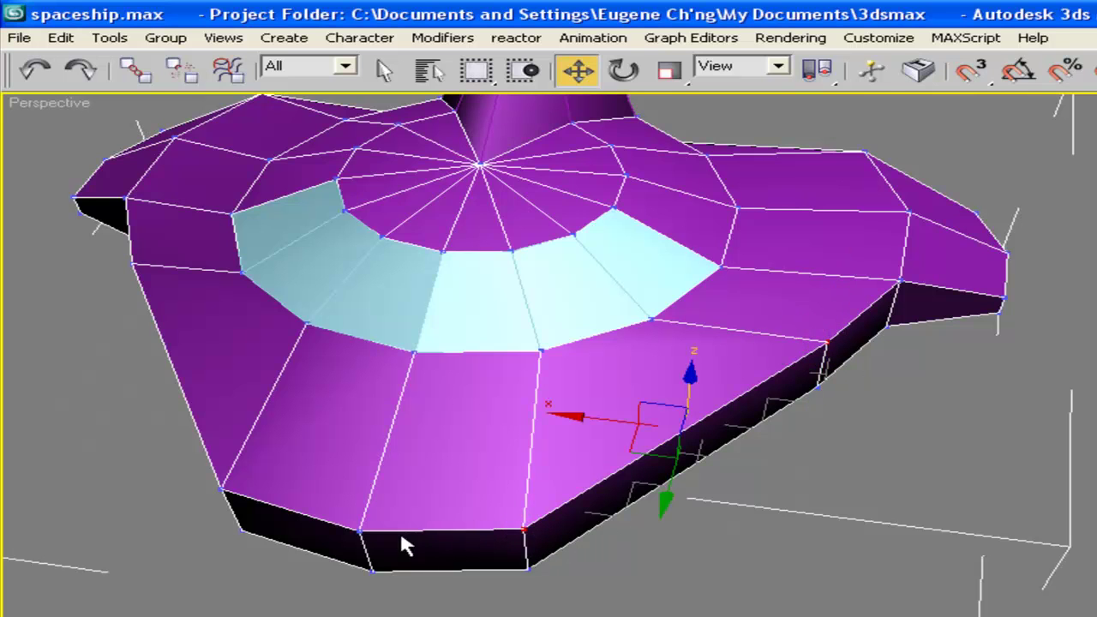
pyautogui.keyDown('ctrl'); pyautogui.click(357, 530); pyautogui.keyUp('ctrl')
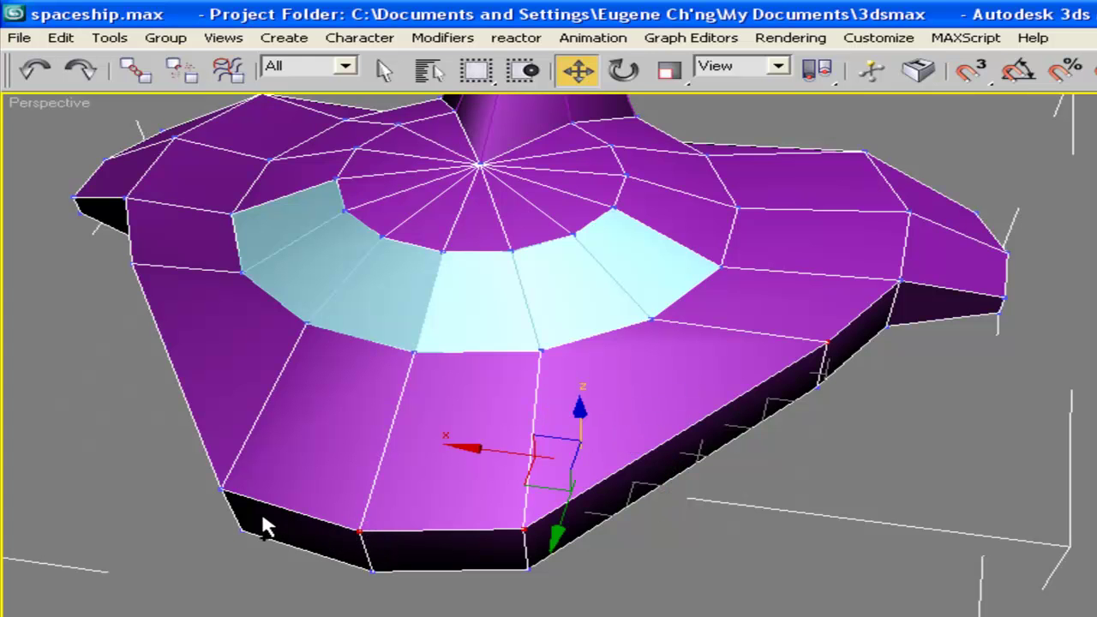
pyautogui.keyDown('ctrl'); pyautogui.moveTo(221, 487); pyautogui.dragTo(215, 481); pyautogui.keyUp('ctrl')
pyautogui.click(760, 534)
# Select all vertices of the ship and weld them with a threshold of 0.1 to close the seam between the hulls.
pyautogui.moveTo(721, 335)
pyautogui.keyDown('alt'); pyautogui.mouseDown(button='middle')
pyautogui.moveTo(779, 315)
pyautogui.moveTo(733, 319)
pyautogui.mouseUp(button='middle'); pyautogui.keyUp('alt')
pyautogui.moveTo(733, 319); pyautogui.dragTo(788, 335, button='middle')
pyautogui.hotkey('ctrl', 'a')
pyautogui.keyDown('alt'); pyautogui.moveTo(528, 404); pyautogui.dragTo(546, 266, button='middle'); pyautogui.keyUp('alt')
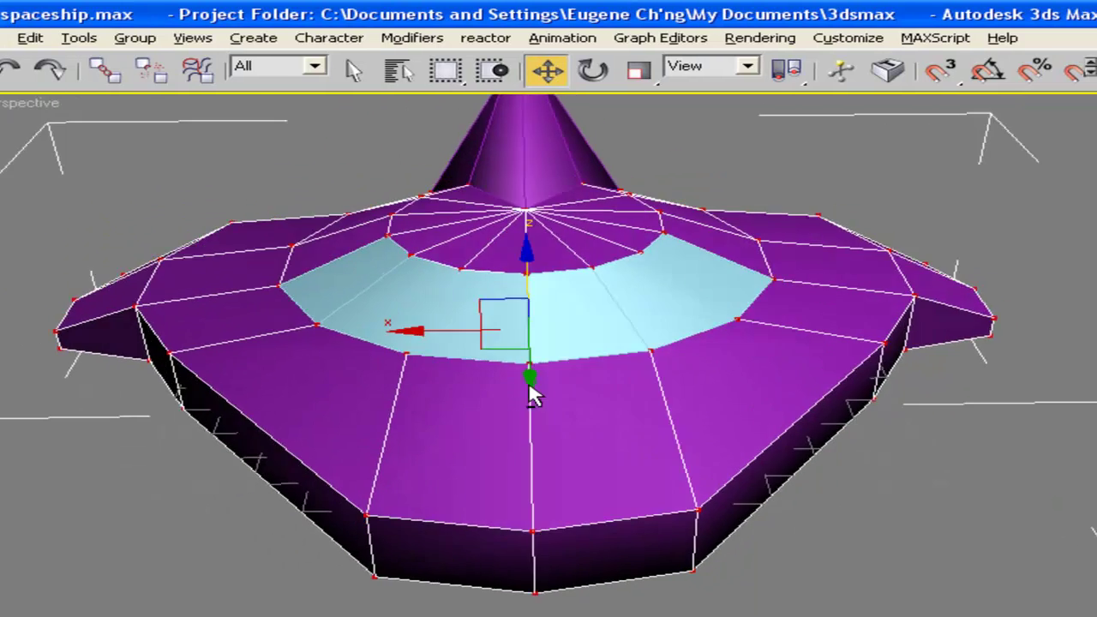
pyautogui.keyDown('alt'); pyautogui.moveTo(249, 265); pyautogui.dragTo(220, 338, button='middle'); pyautogui.keyUp('alt')
pyautogui.moveTo(1054, 561); pyautogui.dragTo(1056, 274)
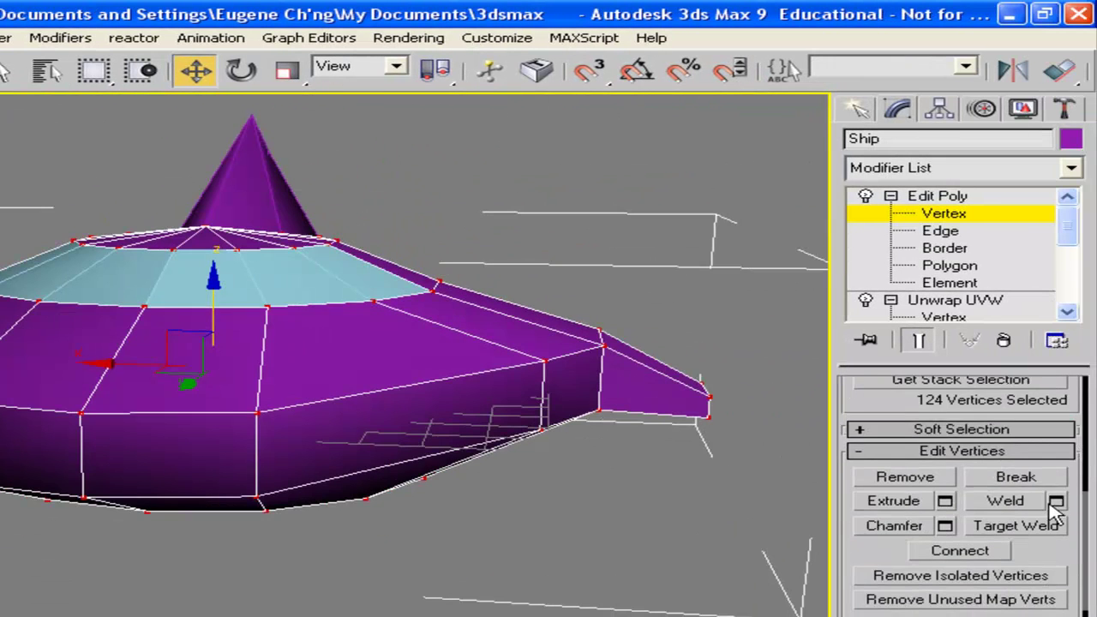
pyautogui.click(1057, 501)
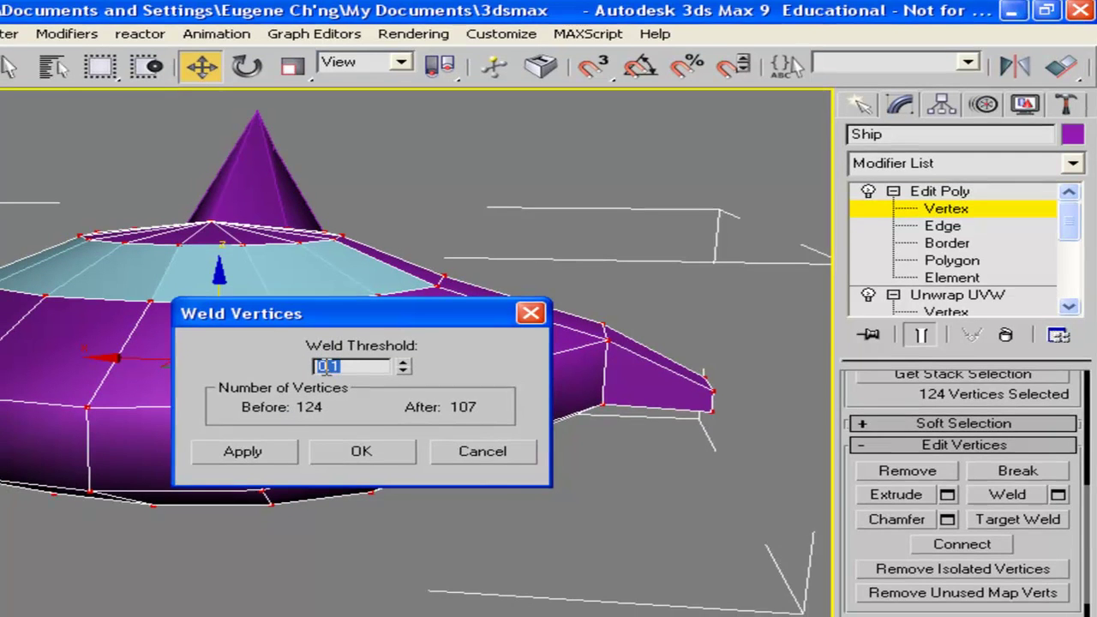
pyautogui.moveTo(353, 325); pyautogui.dragTo(509, 380)
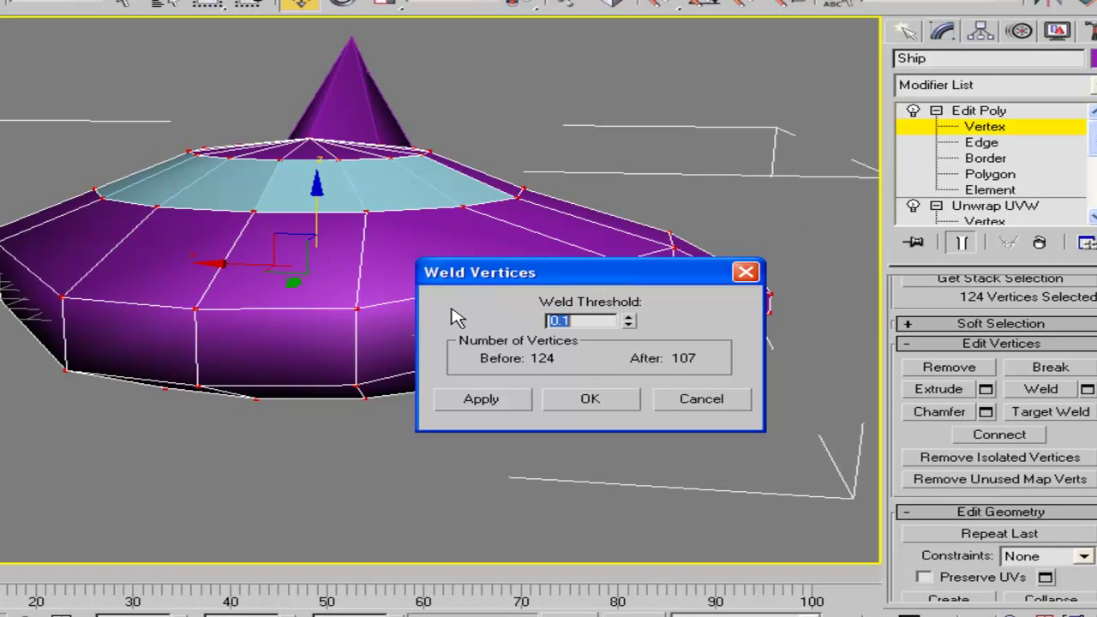
pyautogui.click(507, 409)
pyautogui.click(590, 410)
pyautogui.click(549, 420)
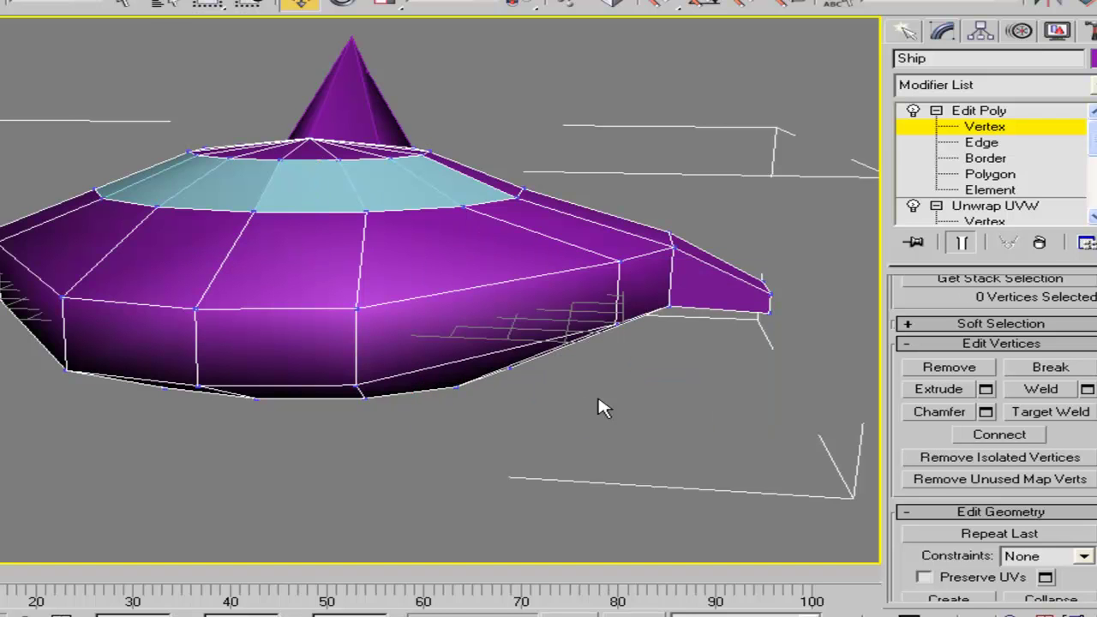
# Attach the separated tail fin to the ship.
pyautogui.keyDown('alt'); pyautogui.moveTo(553, 302); pyautogui.dragTo(867, 128, button='middle'); pyautogui.keyUp('alt')
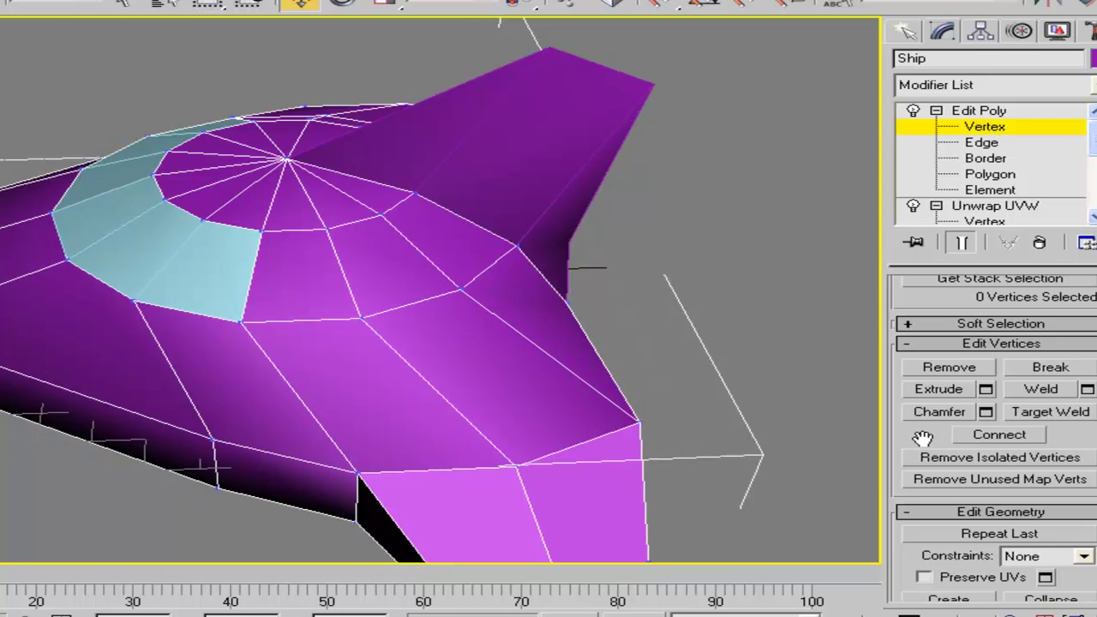
pyautogui.moveTo(922, 441); pyautogui.dragTo(928, 587)
pyautogui.moveTo(1006, 324); pyautogui.dragTo(1002, 178)
pyautogui.moveTo(863, 500); pyautogui.dragTo(869, 326)
pyautogui.click(907, 407)
pyautogui.keyDown('alt'); pyautogui.moveTo(535, 129); pyautogui.dragTo(454, 146, button='middle'); pyautogui.keyUp('alt')
pyautogui.keyDown('alt'); pyautogui.moveTo(566, 256); pyautogui.dragTo(482, 249, button='middle'); pyautogui.keyUp('alt')
# Select all vertices of the combined ship, weld them and leave vertex editing.
pyautogui.hotkey('ctrl', 'a')
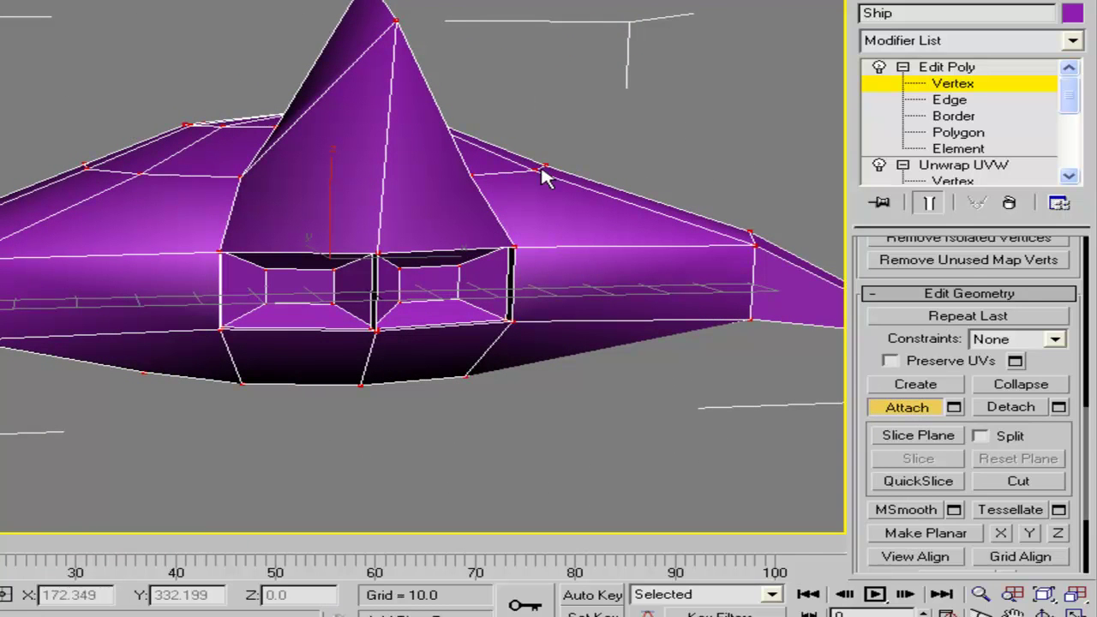
pyautogui.scroll(5, 1029, 437)
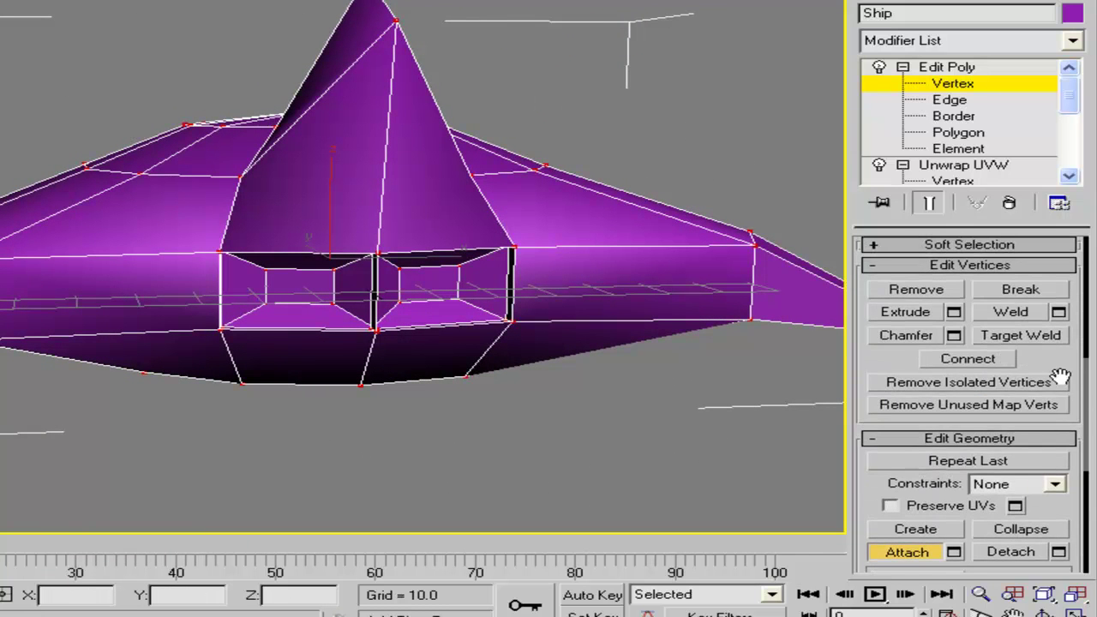
pyautogui.click(1035, 316)
pyautogui.keyDown('alt'); pyautogui.moveTo(245, 179); pyautogui.dragTo(480, 129, button='middle'); pyautogui.keyUp('alt')
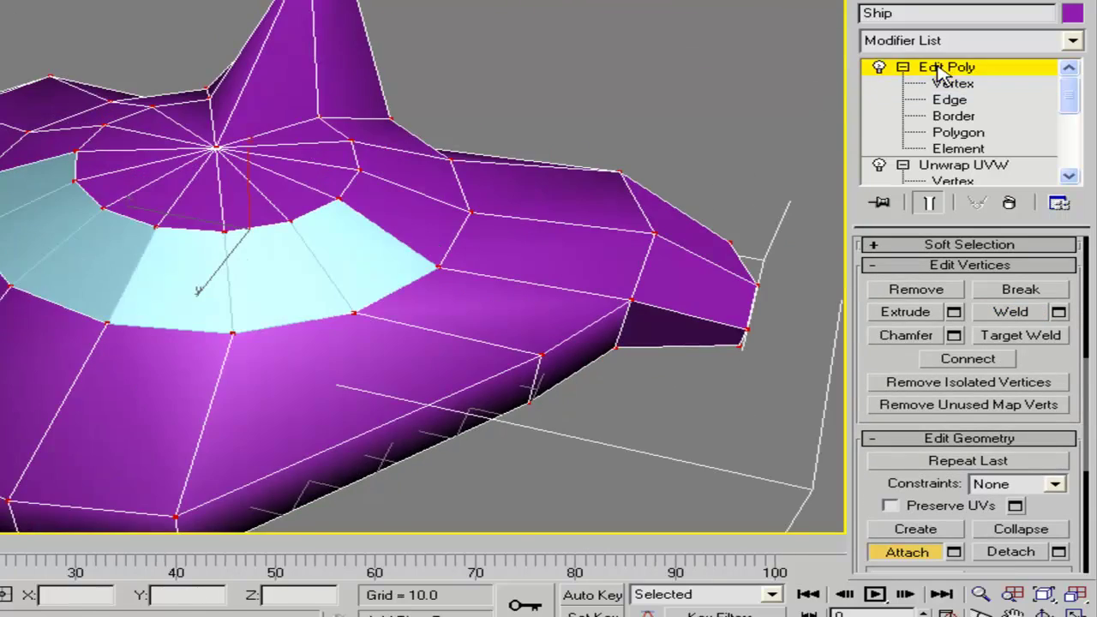
pyautogui.click(941, 69)
pyautogui.keyDown('alt'); pyautogui.moveTo(406, 120); pyautogui.dragTo(399, 177, button='middle'); pyautogui.keyUp('alt')
pyautogui.scroll(-3, 397, 177)
pyautogui.keyDown('alt'); pyautogui.moveTo(430, 136); pyautogui.dragTo(562, 165, button='middle'); pyautogui.keyUp('alt')
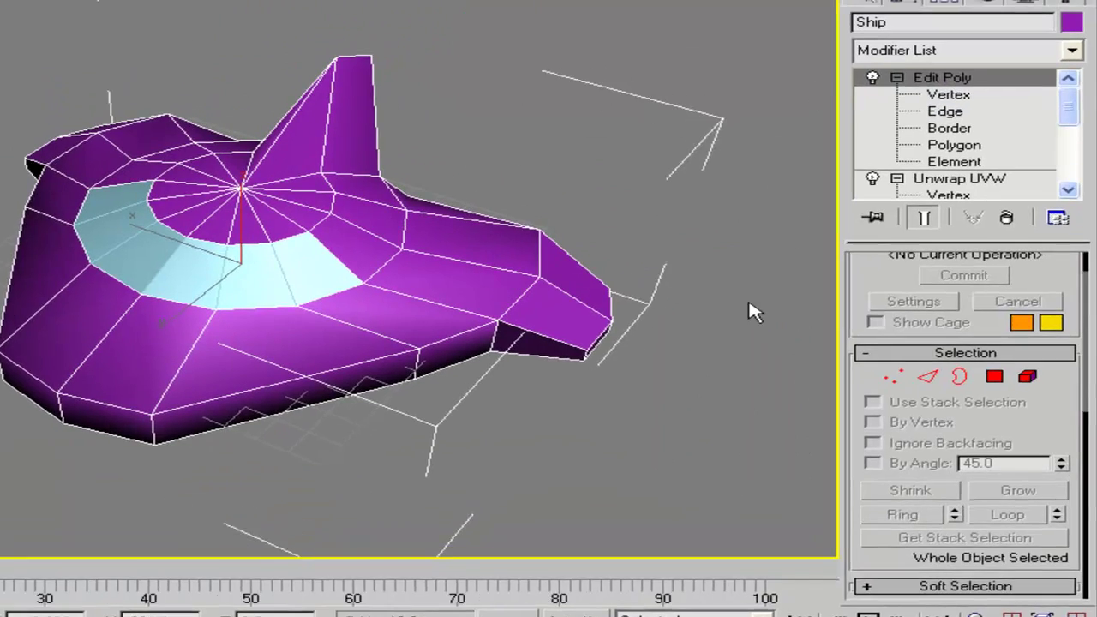
# Collapse the Edit Poly entry and add a new Unwrap UVW modifier on top of the stack.
pyautogui.moveTo(1068, 380); pyautogui.dragTo(1088, 441)
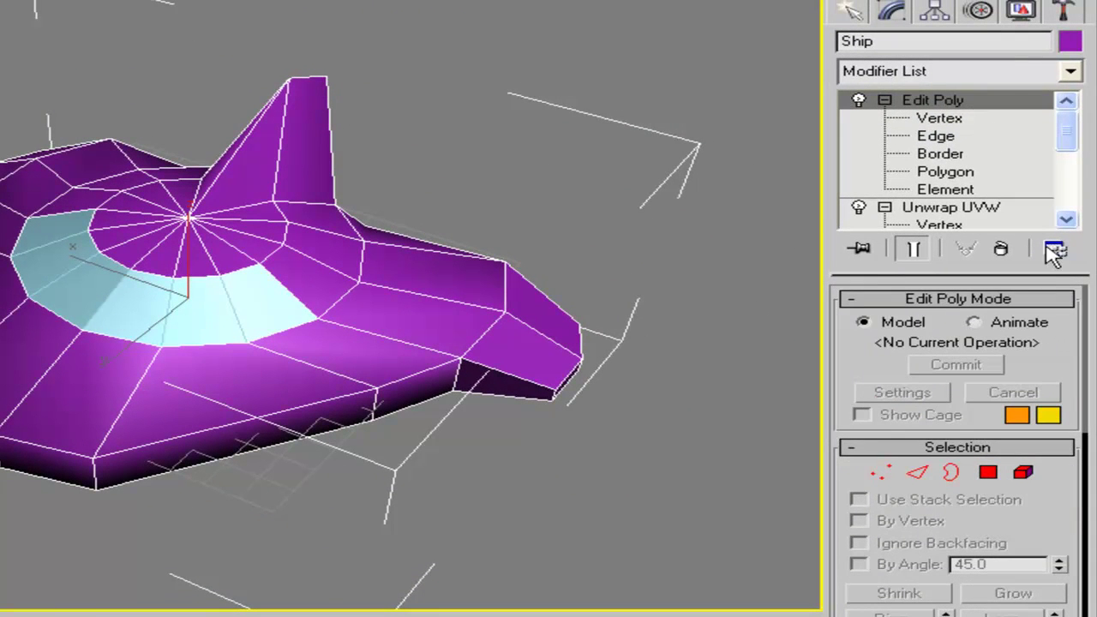
pyautogui.click(887, 102)
pyautogui.click(973, 73)
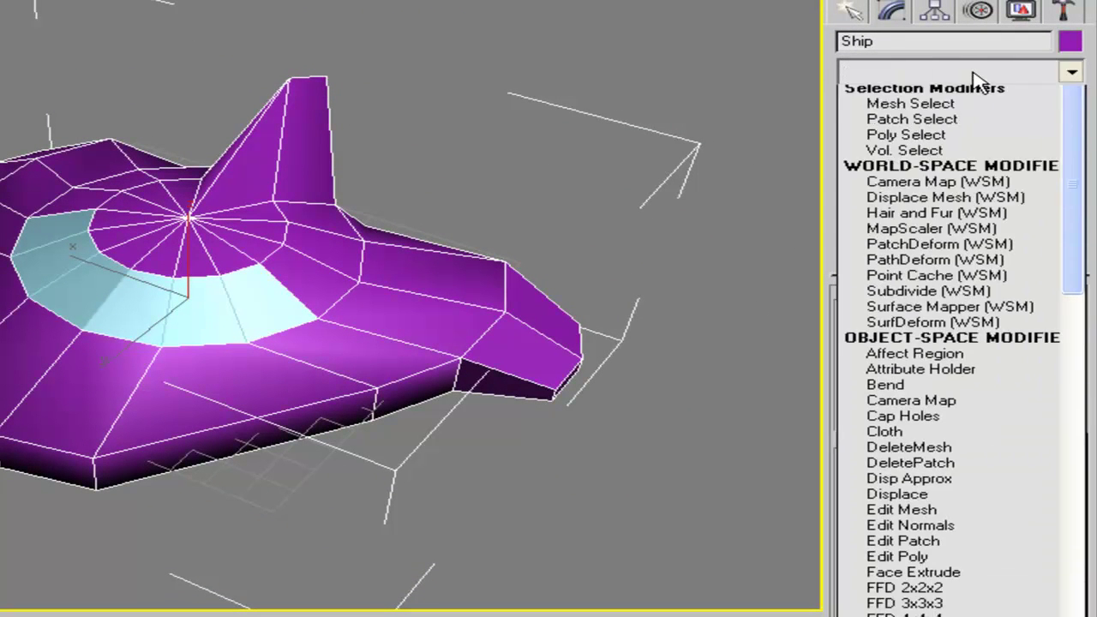
pyautogui.moveTo(1064, 129); pyautogui.dragTo(1063, 504)
pyautogui.click(915, 546)
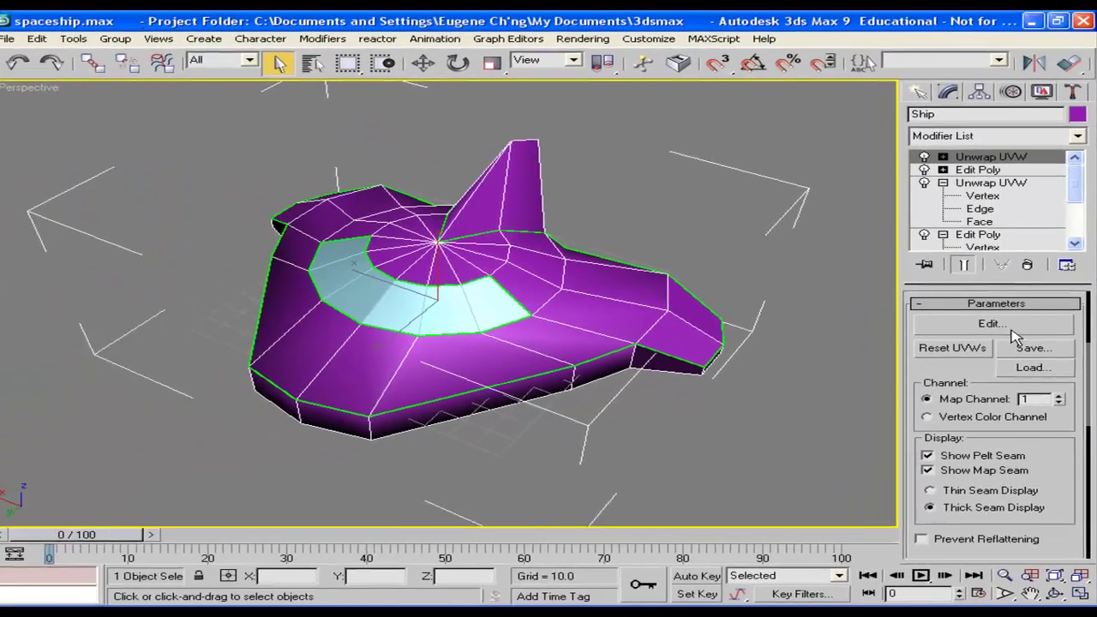
# Open the new modifier's UV editor, resize and reposition it to reveal the selection options, and turn on Select Element.
pyautogui.click(1012, 330)
pyautogui.scroll(-3, 463, 257)
pyautogui.moveTo(463, 258); pyautogui.dragTo(384, 257, button='middle')
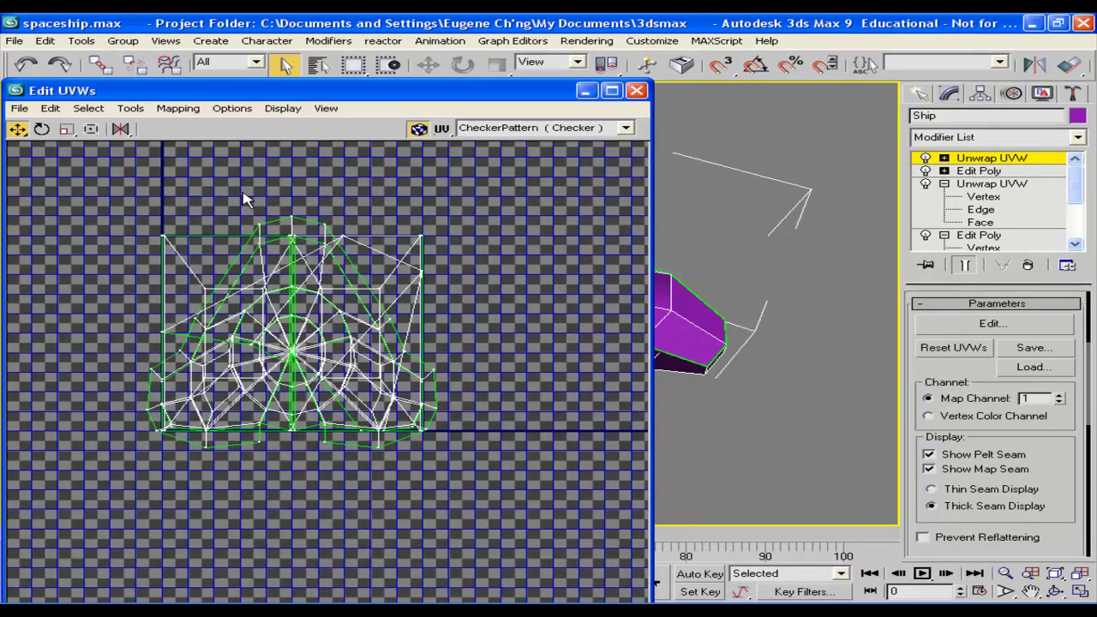
pyautogui.moveTo(298, 99); pyautogui.dragTo(302, 34)
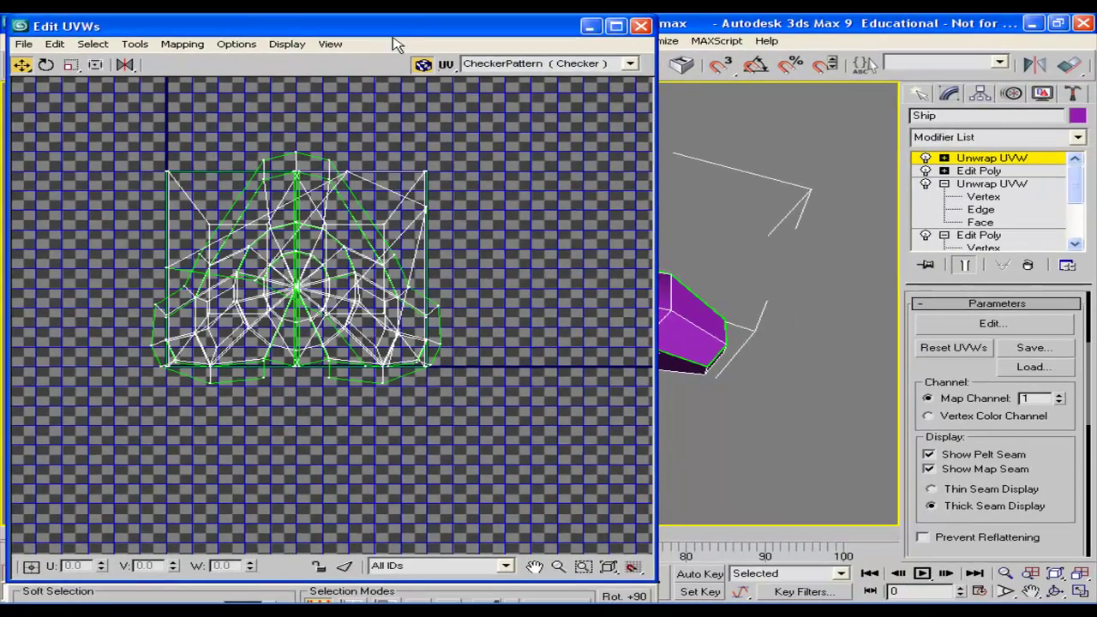
pyautogui.moveTo(406, 25)
pyautogui.mouseDown()
pyautogui.moveTo(418, 23)
pyautogui.moveTo(414, 102)
pyautogui.moveTo(413, 19)
pyautogui.moveTo(414, 42)
pyautogui.mouseUp()
pyautogui.click(324, 557)
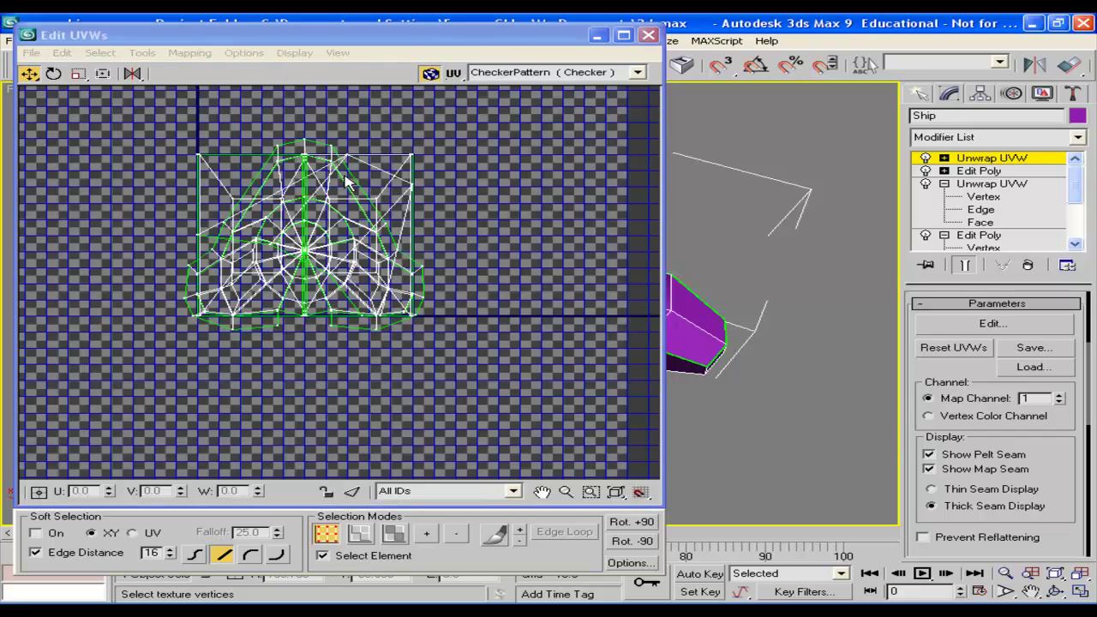
# Separate the overlapping UV pieces by moving the full hull, the tail fin and the double-rectangle rear piece clear of each other.
pyautogui.click(333, 148)
pyautogui.moveTo(334, 148); pyautogui.dragTo(583, 146)
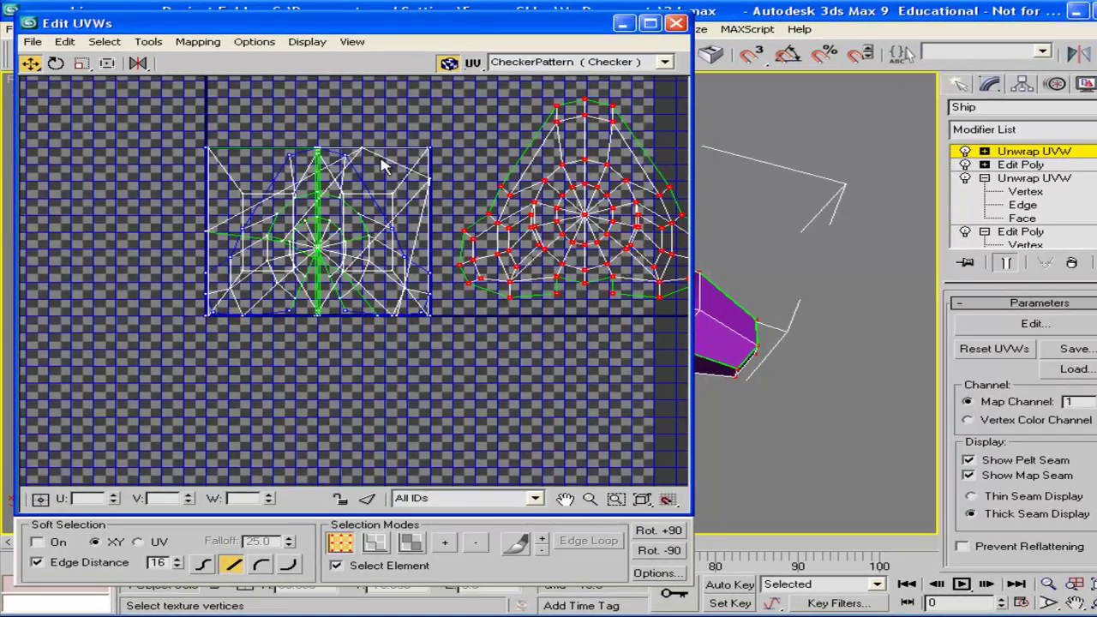
pyautogui.moveTo(359, 150); pyautogui.dragTo(450, 52)
pyautogui.scroll(-3, 386, 270)
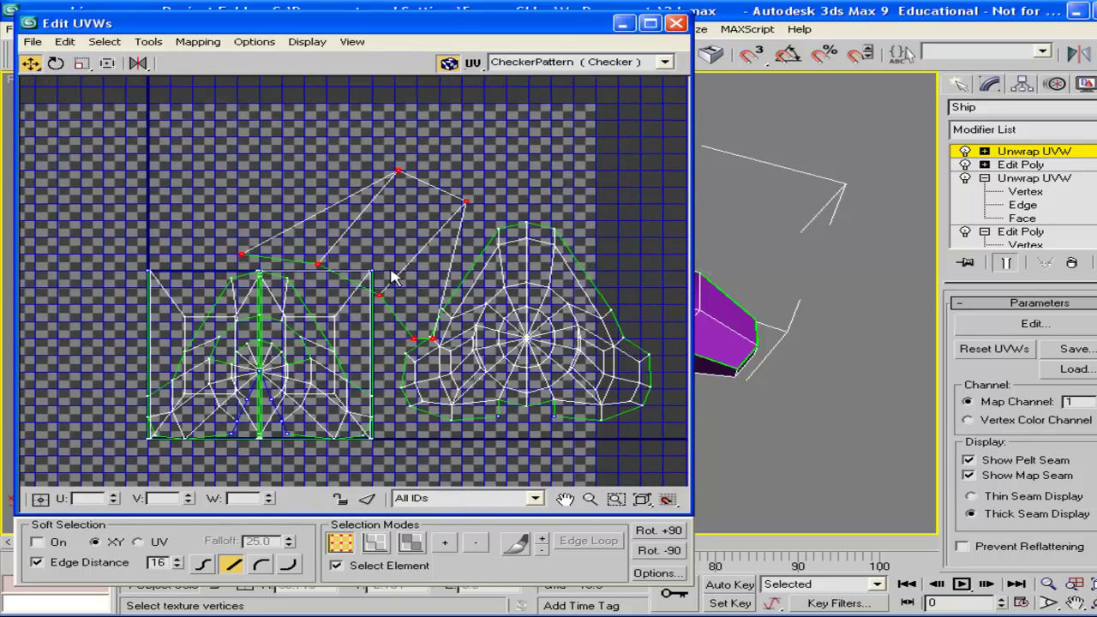
pyautogui.moveTo(353, 307); pyautogui.dragTo(248, 156)
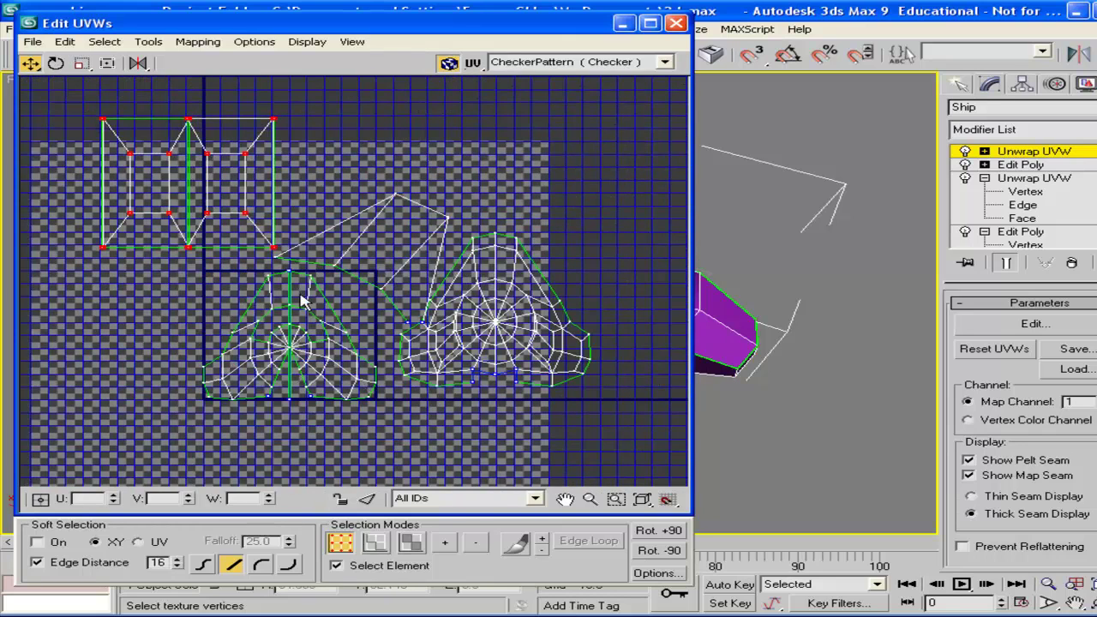
# Shrink the remaining notched hull piece to under half size and place it in the upper-left corner of the UV square.
pyautogui.moveTo(287, 273)
pyautogui.mouseDown()
pyautogui.moveTo(271, 276)
pyautogui.moveTo(282, 273)
pyautogui.mouseUp()
pyautogui.click(82, 62)
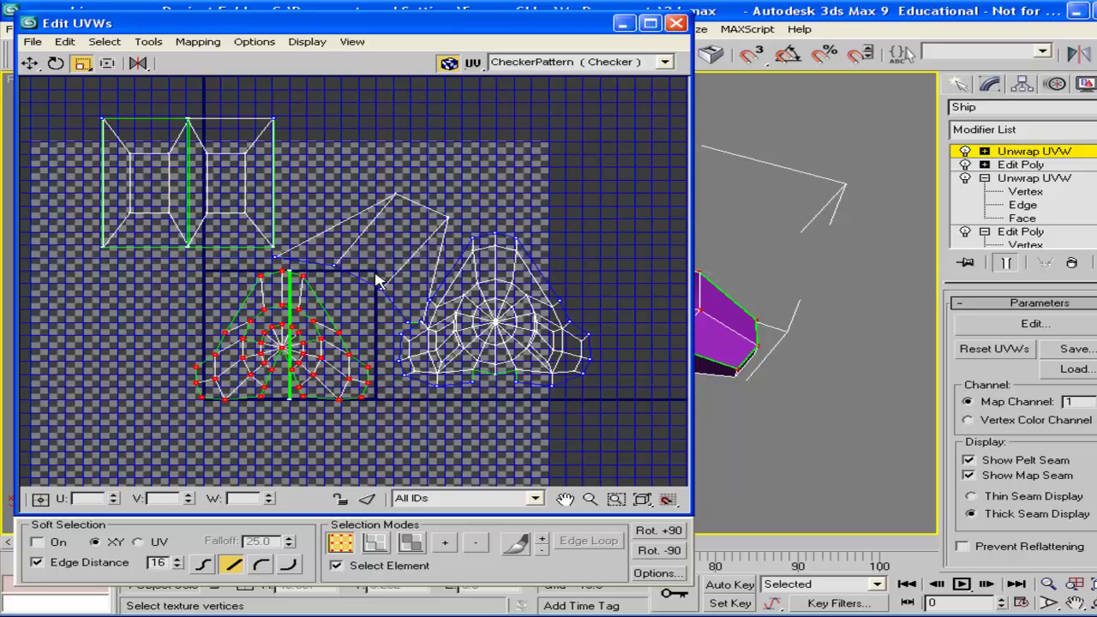
pyautogui.moveTo(301, 279); pyautogui.dragTo(233, 413)
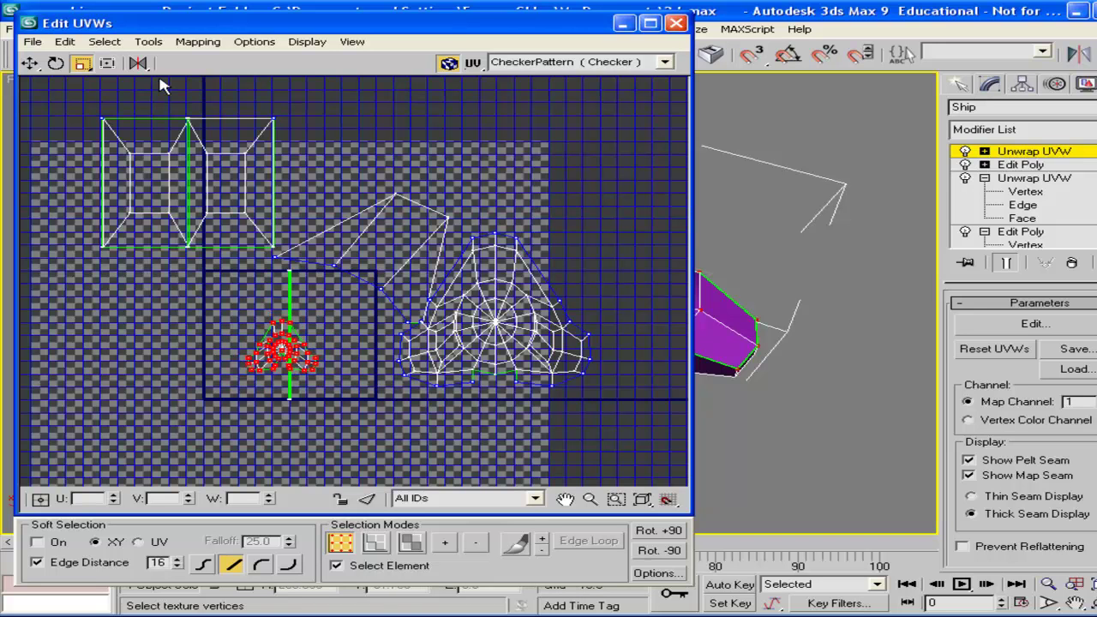
pyautogui.click(30, 63)
pyautogui.moveTo(288, 324); pyautogui.dragTo(247, 280)
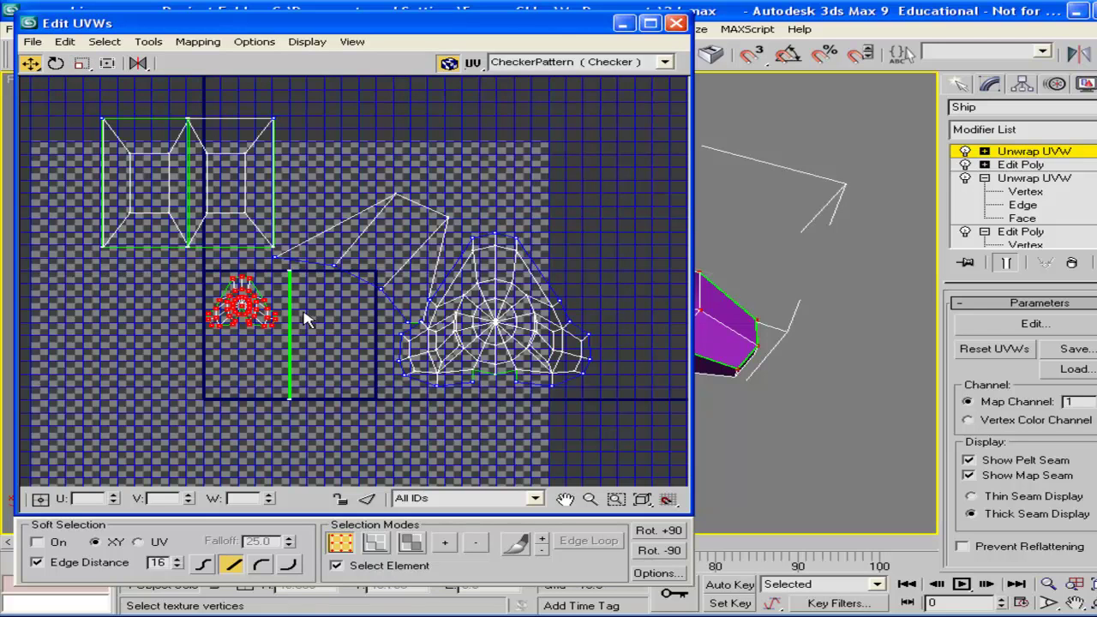
# Shrink the thin vertical strip piece and move it to the lower-right corner of the UV square.
pyautogui.click(289, 274)
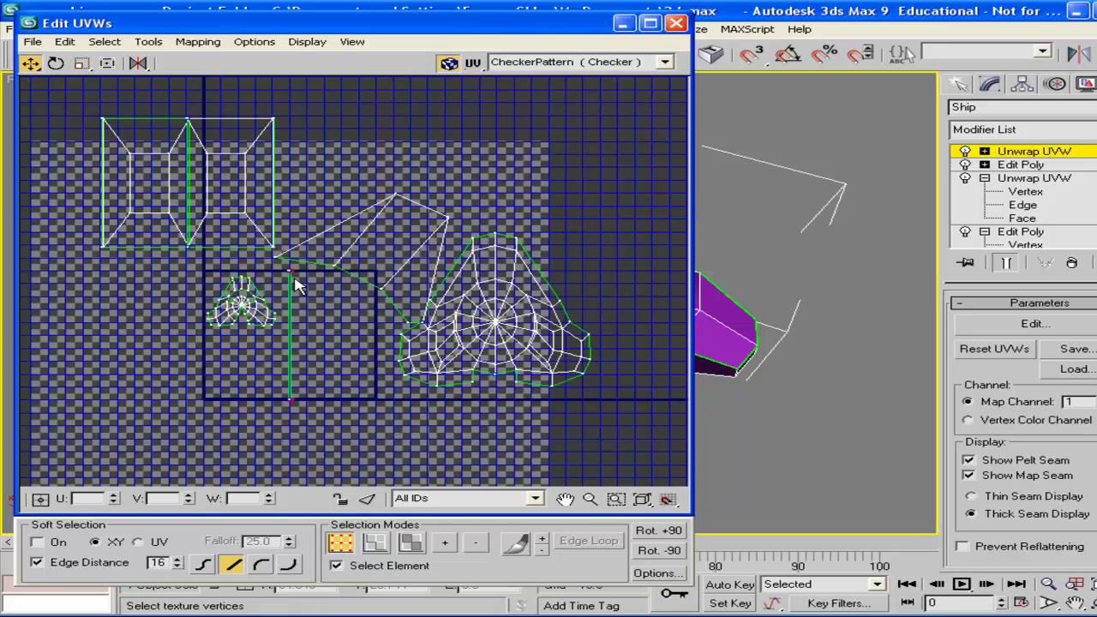
pyautogui.moveTo(289, 272); pyautogui.dragTo(336, 272)
pyautogui.hotkey('ctrl', 'z')
pyautogui.moveTo(314, 406); pyautogui.dragTo(284, 474)
pyautogui.click(83, 66)
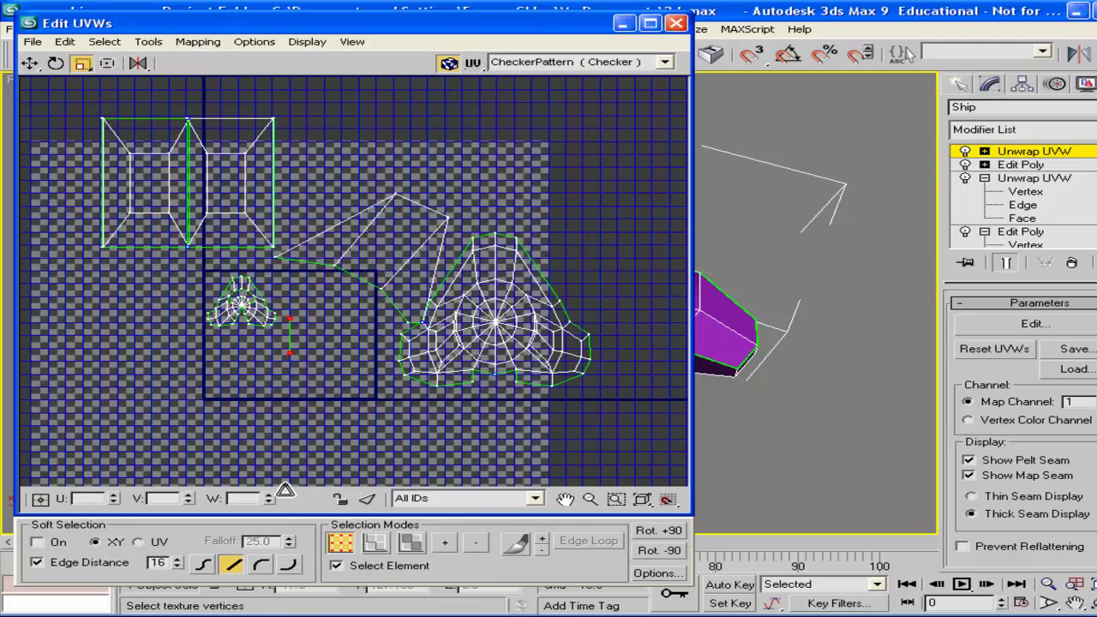
pyautogui.click(31, 65)
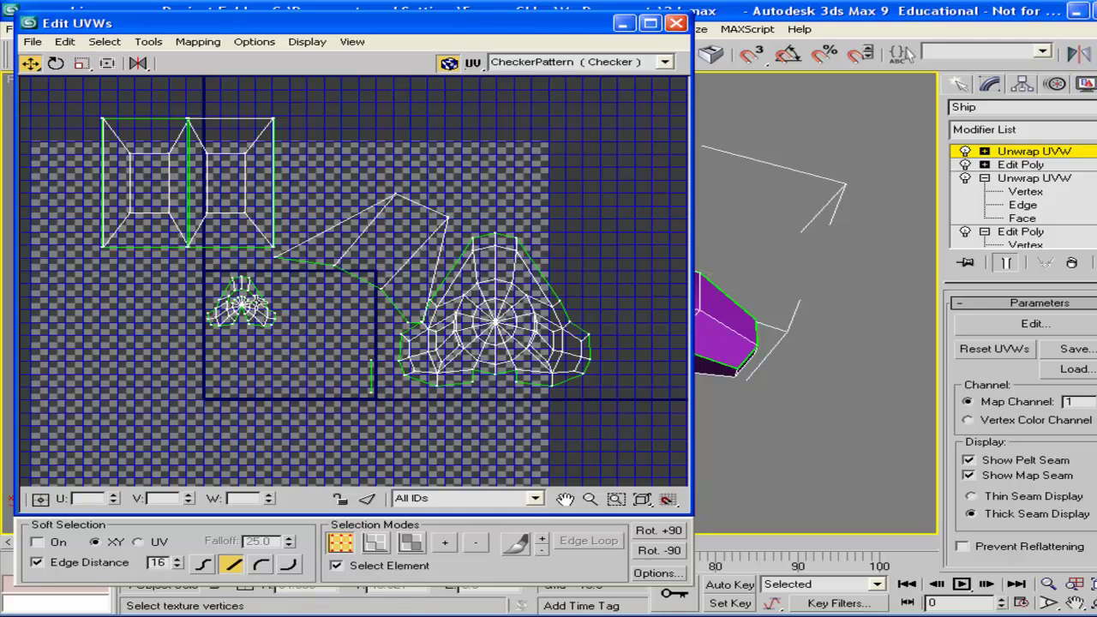
# Shrink the full hull piece, rotate it upside down and place it in the upper-right corner of the UV square.
pyautogui.click(477, 307)
pyautogui.click(83, 64)
pyautogui.moveTo(497, 234); pyautogui.dragTo(488, 344)
pyautogui.click(56, 64)
pyautogui.moveTo(494, 292); pyautogui.dragTo(708, 588)
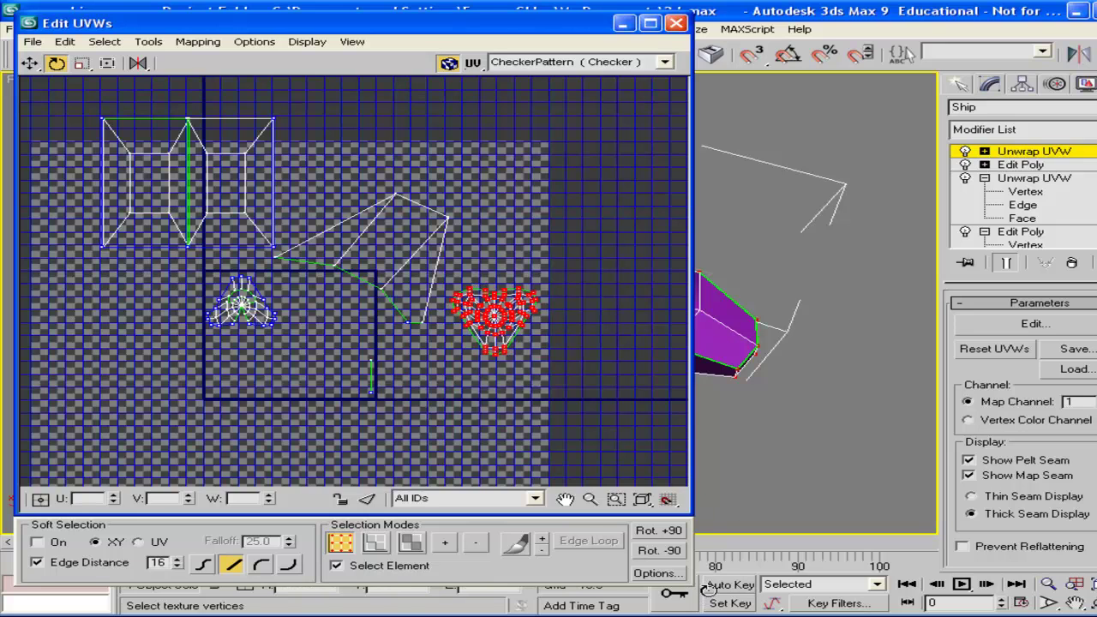
pyautogui.click(30, 63)
pyautogui.moveTo(512, 295); pyautogui.dragTo(350, 282)
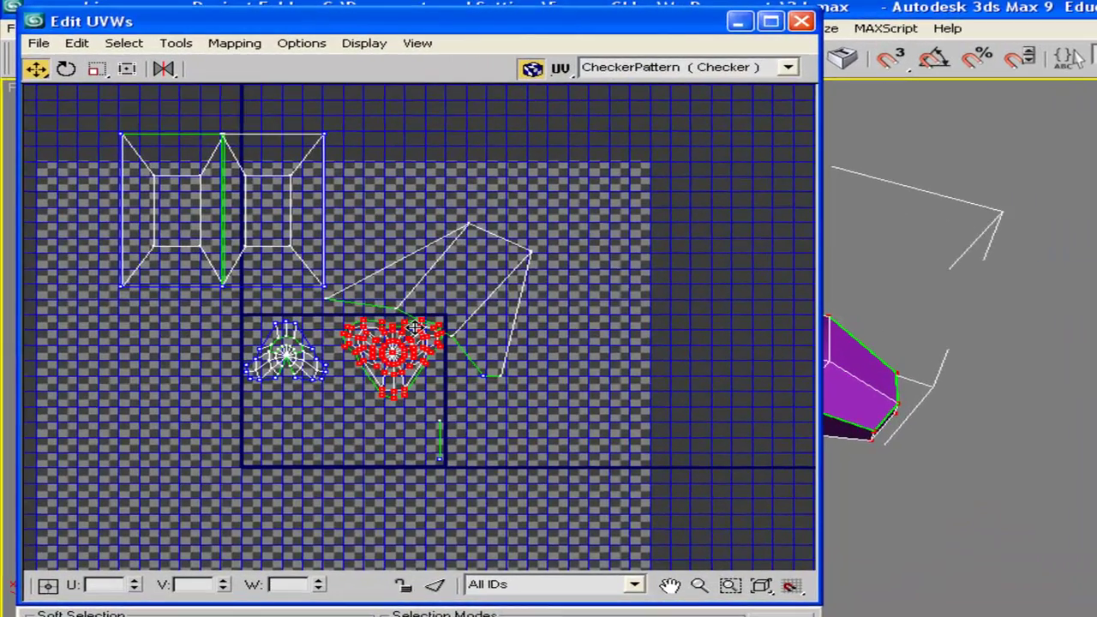
# Enlarge the notched hull piece and fit it beside the inverted hull piece inside the UV square.
pyautogui.click(307, 347)
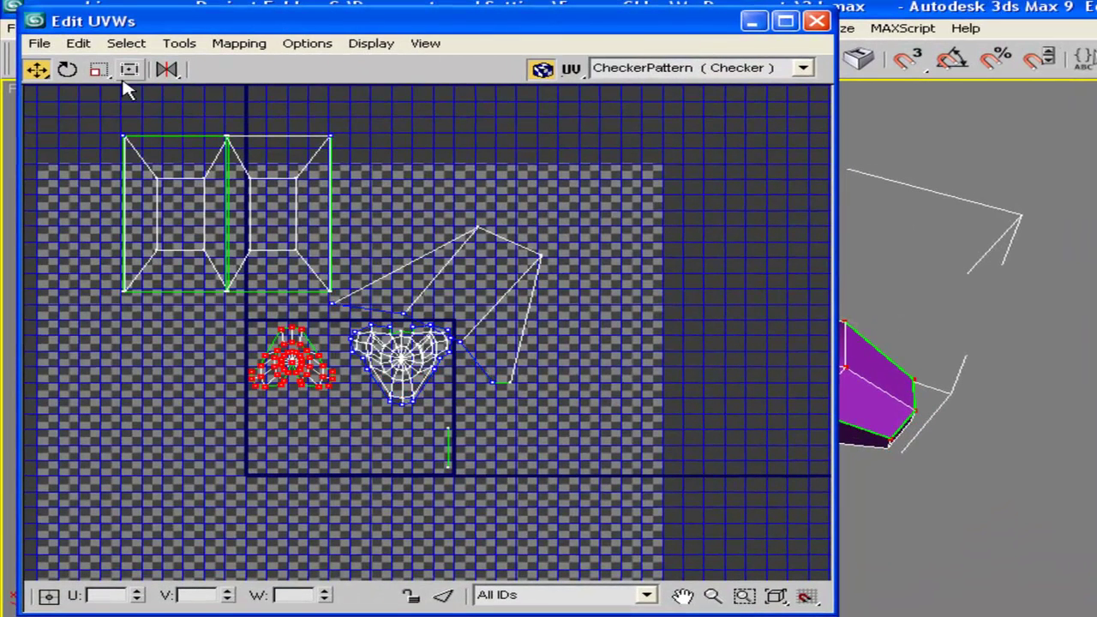
pyautogui.click(99, 68)
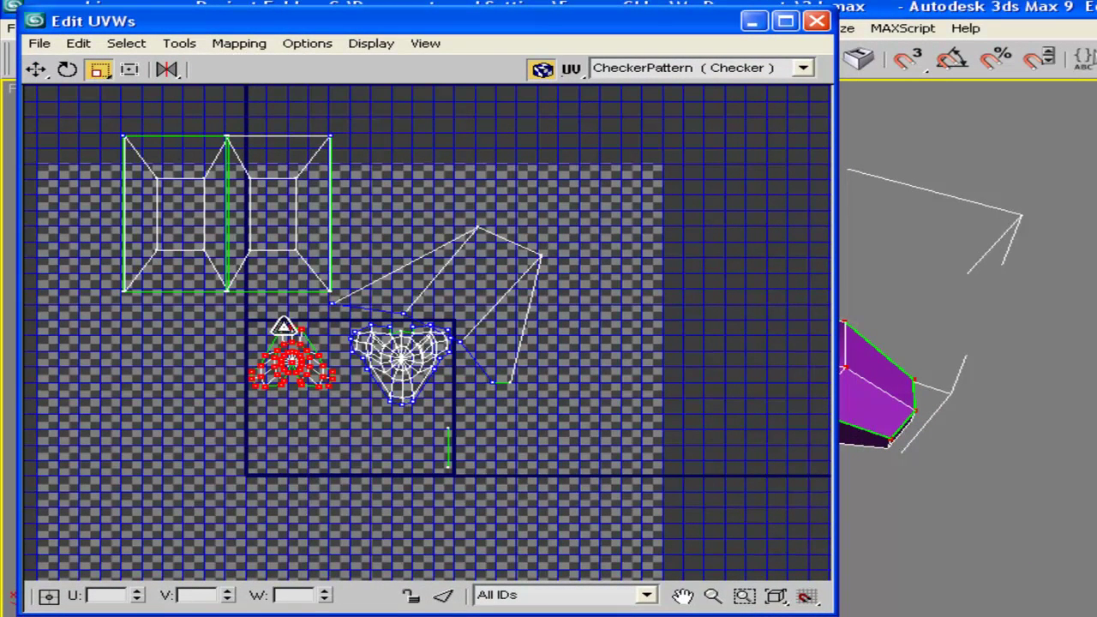
pyautogui.moveTo(295, 333); pyautogui.dragTo(319, 347)
pyautogui.click(36, 71)
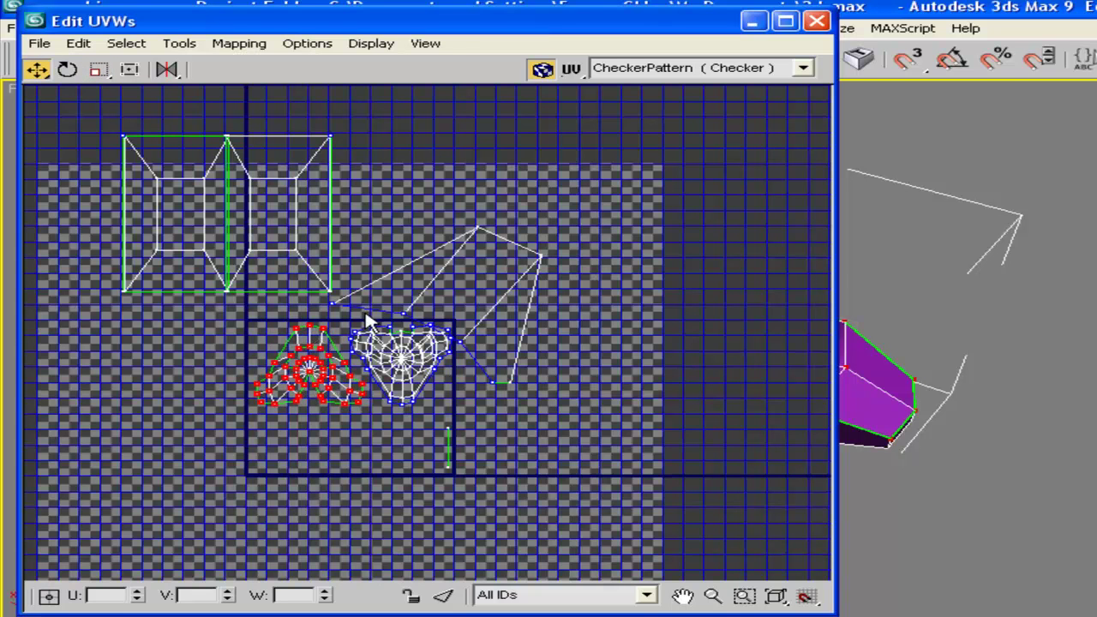
# Shrink the tail fin piece and place it in the lower-right of the UV square, beside the thin strip.
pyautogui.click(482, 229)
pyautogui.click(99, 69)
pyautogui.moveTo(473, 223); pyautogui.dragTo(403, 409)
pyautogui.click(36, 70)
pyautogui.click(100, 70)
pyautogui.moveTo(416, 401); pyautogui.dragTo(435, 419)
pyautogui.click(35, 69)
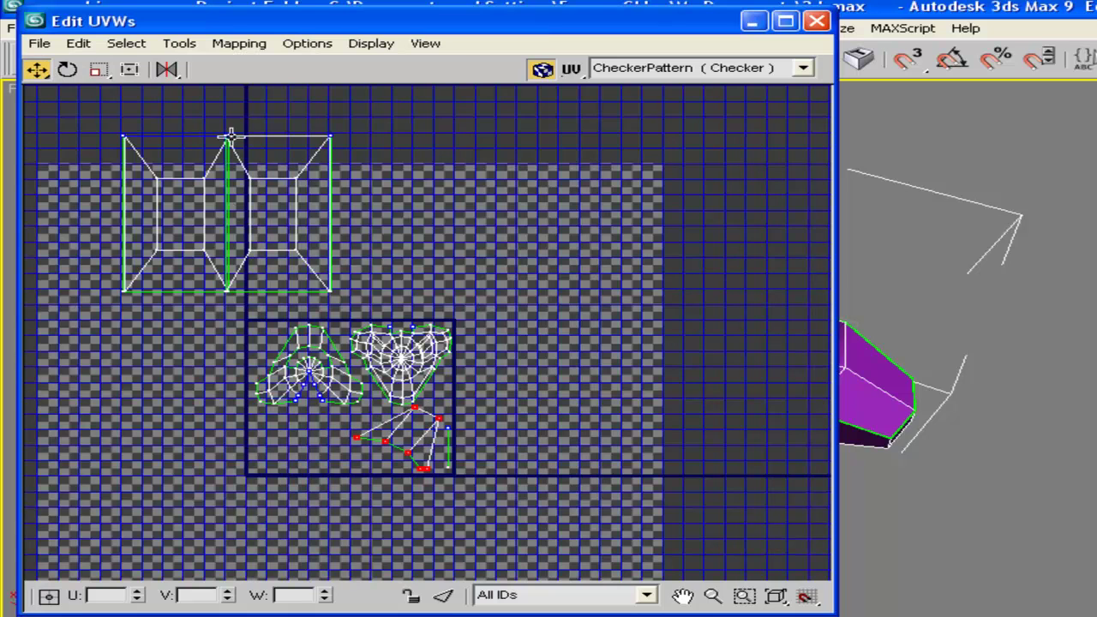
# Shrink the double-rectangle rear piece and move it into the UV square below the notched hull piece.
pyautogui.click(227, 144)
pyautogui.click(100, 69)
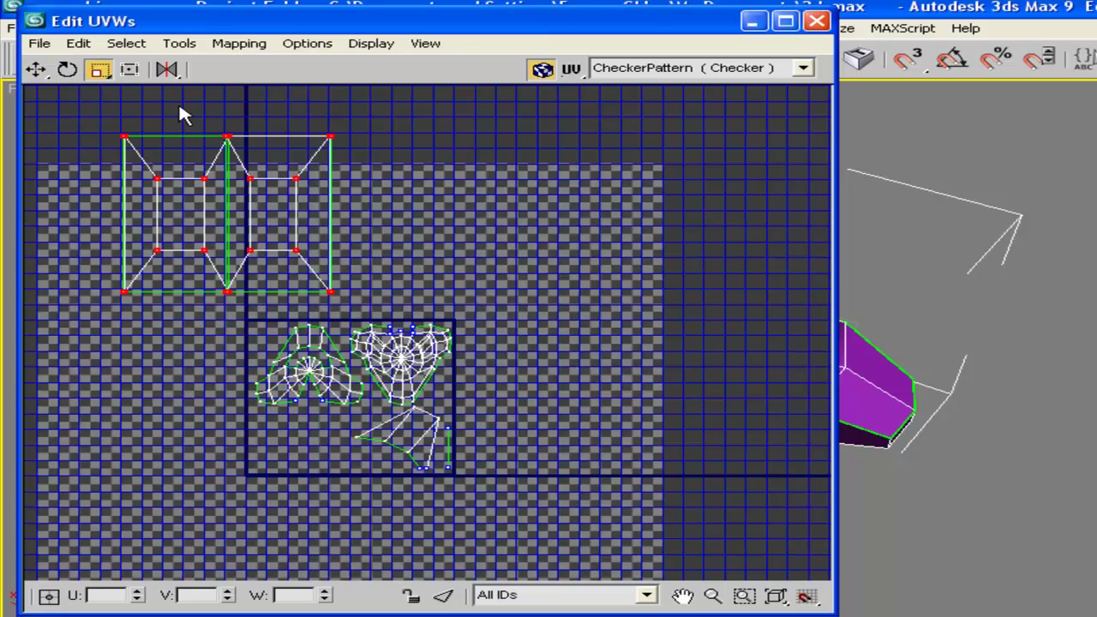
pyautogui.moveTo(232, 141); pyautogui.dragTo(203, 362)
pyautogui.click(35, 69)
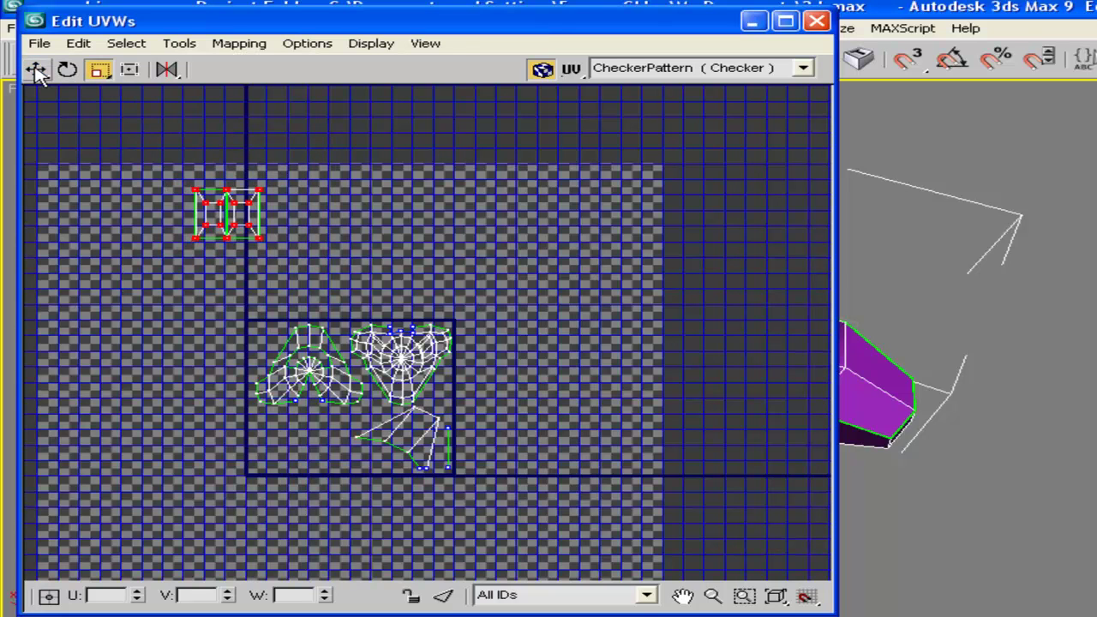
pyautogui.moveTo(221, 193); pyautogui.dragTo(295, 420)
pyautogui.scroll(2, 417, 354)
pyautogui.scroll(3, 445, 267)
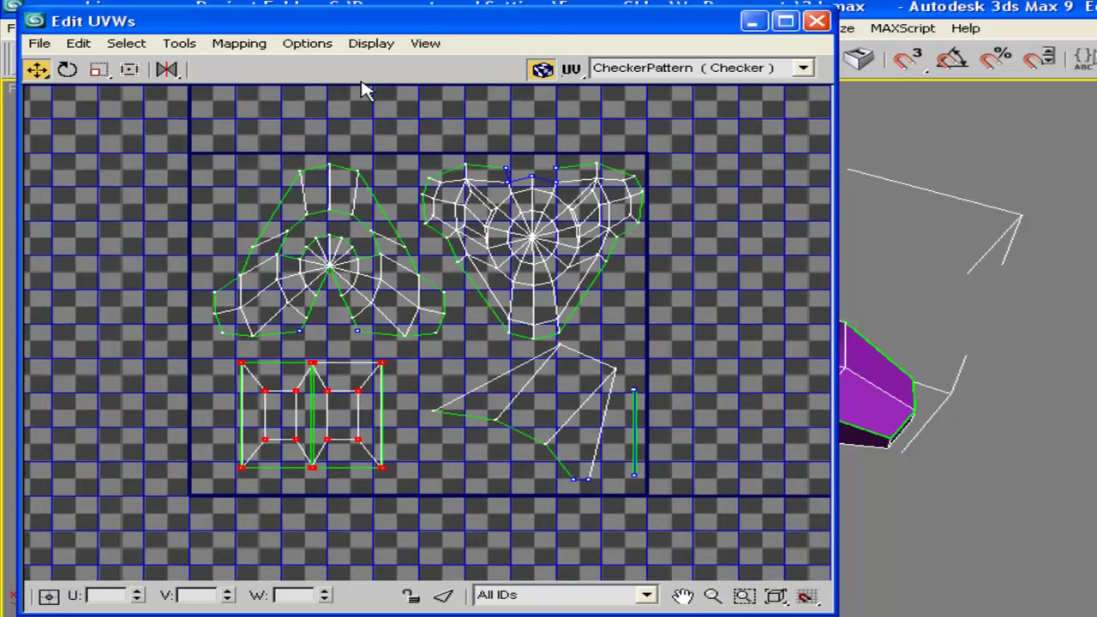
# Enlarge both hull pieces slightly and nudge the inverted one back inside the UV square's edge.
pyautogui.scroll(1, 364, 90)
pyautogui.scroll(-1, 365, 90)
pyautogui.moveTo(454, 199); pyautogui.dragTo(399, 265, button='middle')
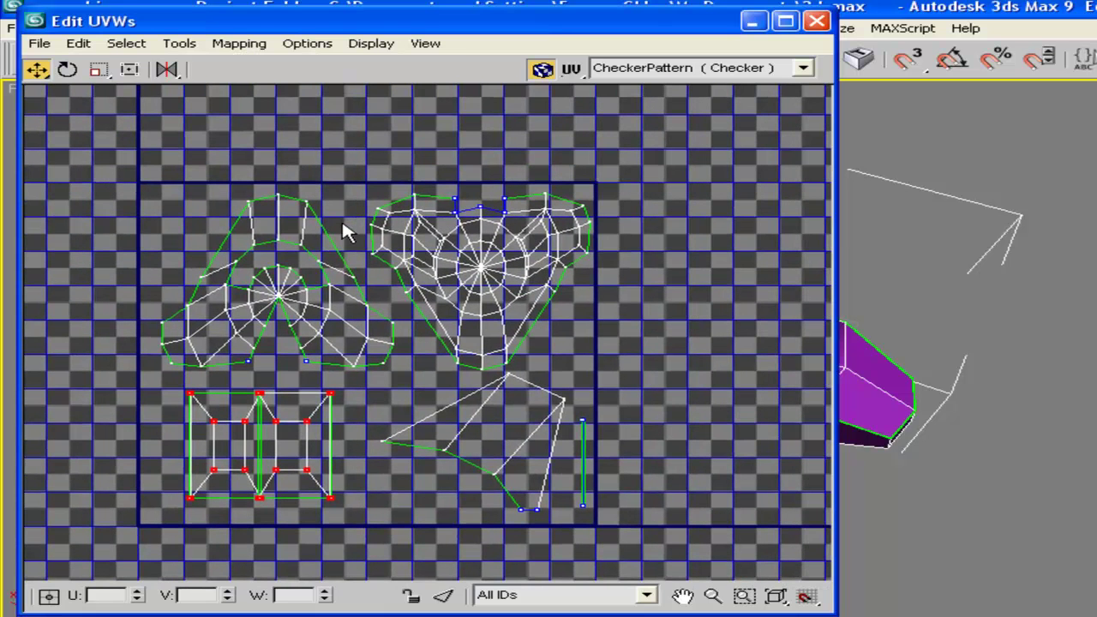
pyautogui.click(100, 71)
pyautogui.moveTo(303, 203); pyautogui.dragTo(302, 196)
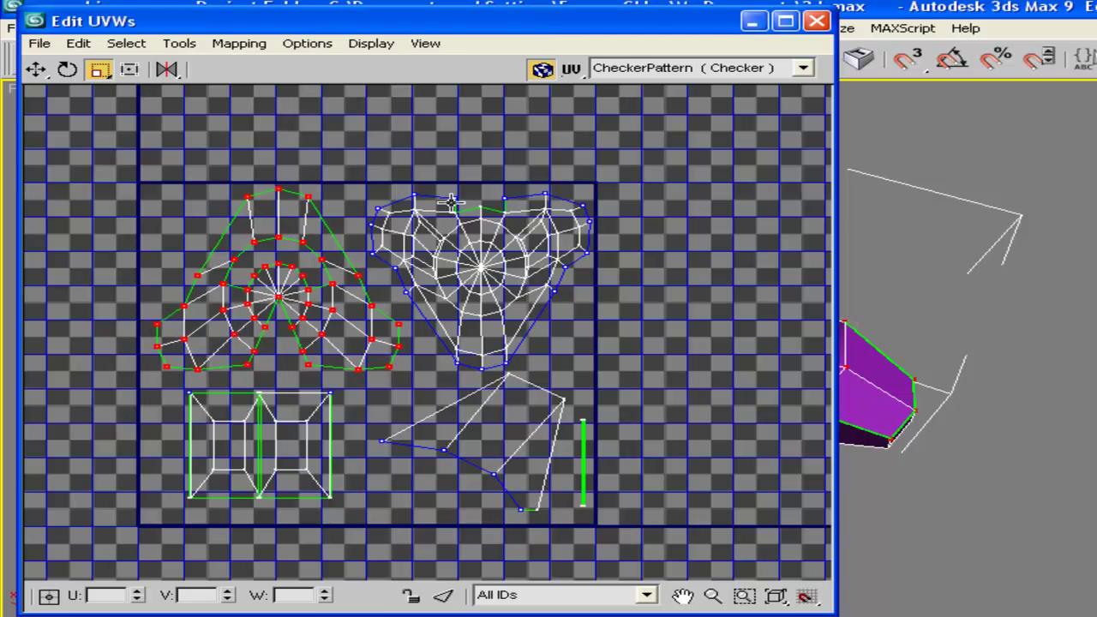
pyautogui.click(452, 203)
pyautogui.click(36, 69)
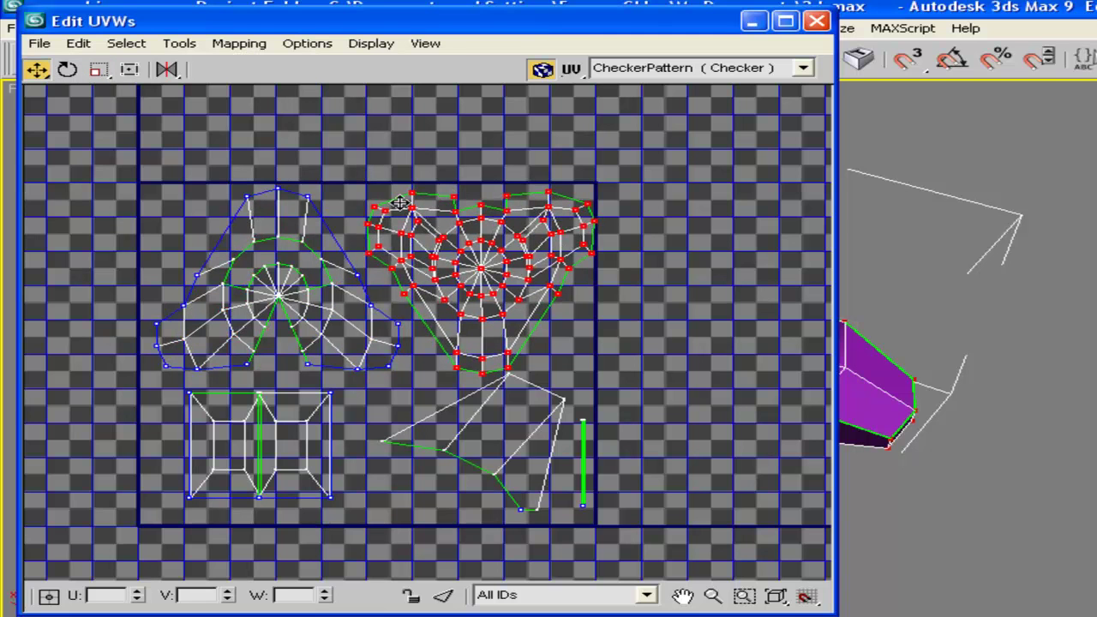
pyautogui.moveTo(458, 199); pyautogui.dragTo(447, 197)
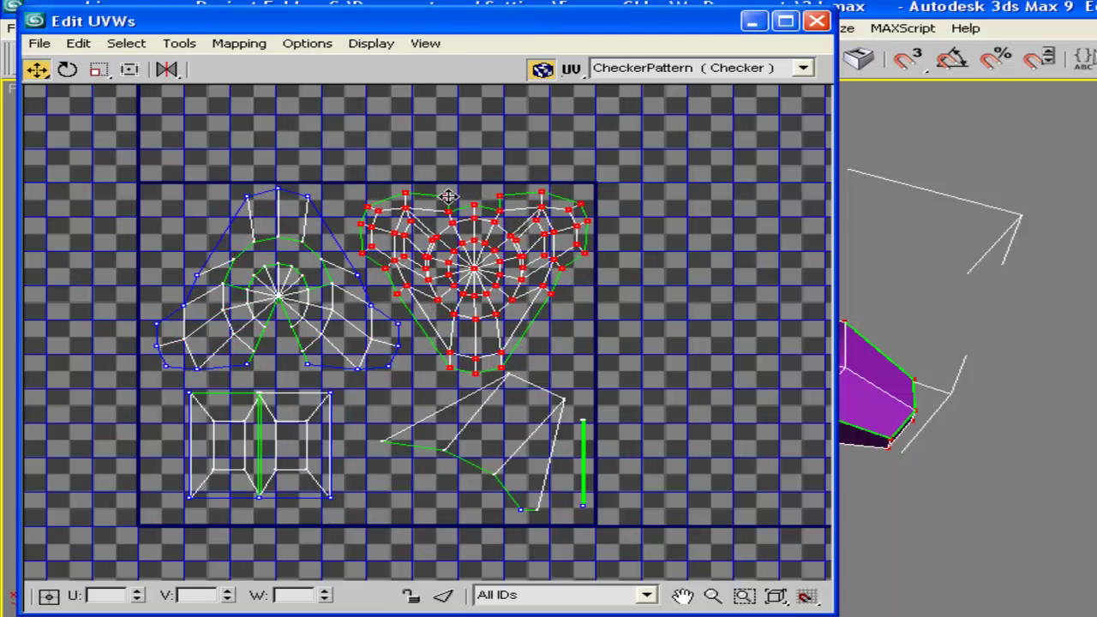
# Flatten the rear piece vertically to match its proportions on the ship's back and move it to the UV square's lower-left corner.
pyautogui.click(262, 394)
pyautogui.click(99, 71)
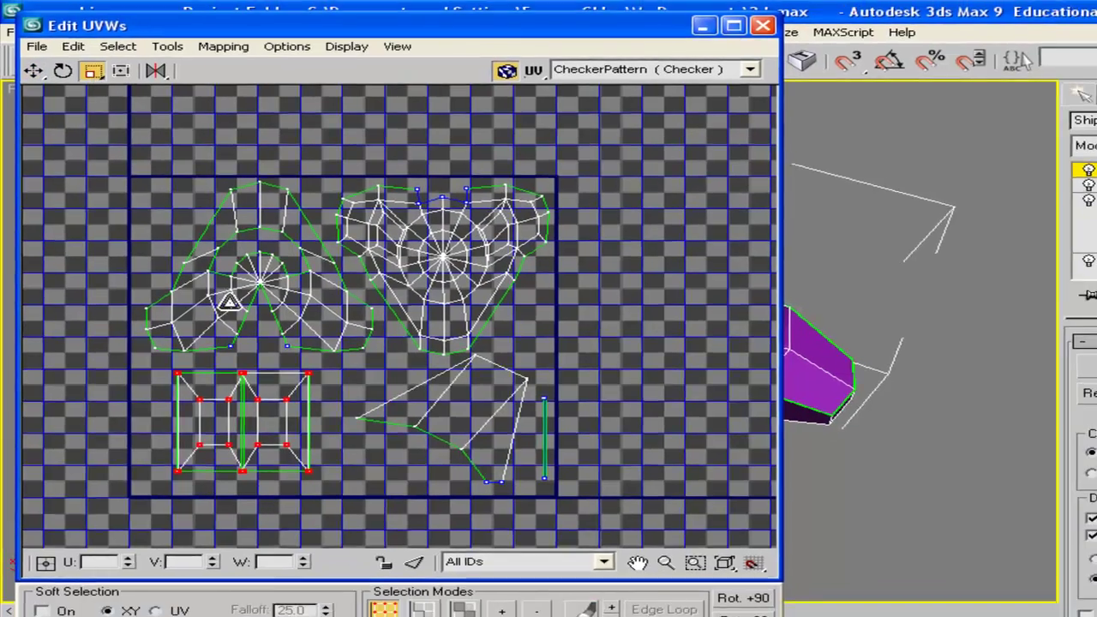
pyautogui.click(1041, 316)
pyautogui.moveTo(849, 291); pyautogui.dragTo(1074, 309, button='middle')
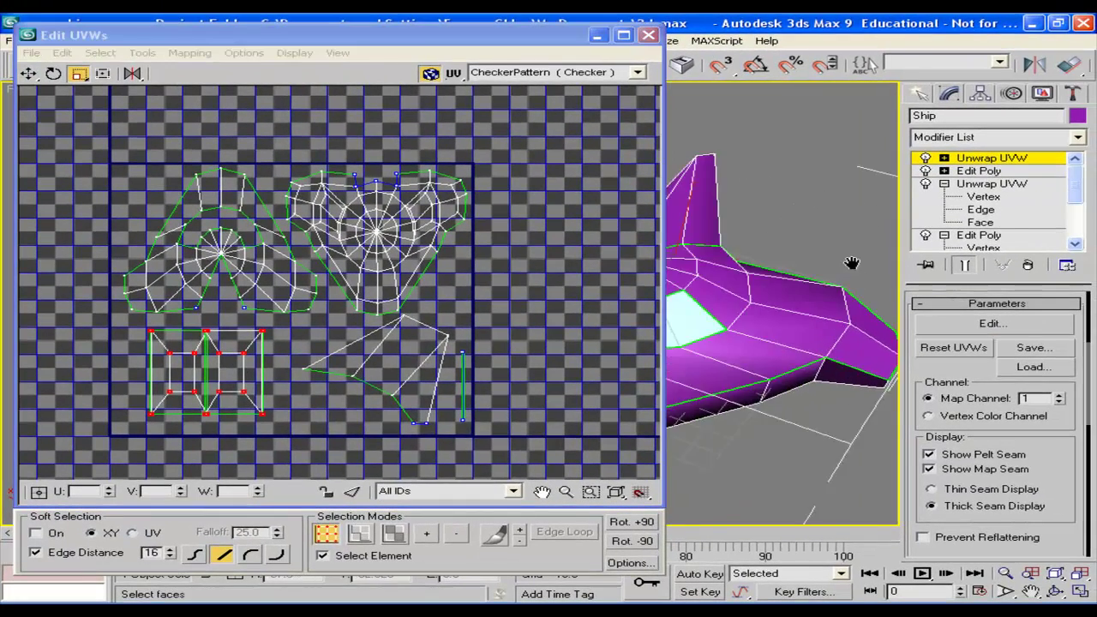
pyautogui.keyDown('alt'); pyautogui.moveTo(852, 264); pyautogui.dragTo(632, 277, button='middle'); pyautogui.keyUp('alt')
pyautogui.moveTo(704, 275); pyautogui.dragTo(815, 195, button='middle')
pyautogui.keyDown('alt'); pyautogui.moveTo(814, 195); pyautogui.dragTo(786, 234, button='middle'); pyautogui.keyUp('alt')
pyautogui.moveTo(200, 330); pyautogui.dragTo(195, 477)
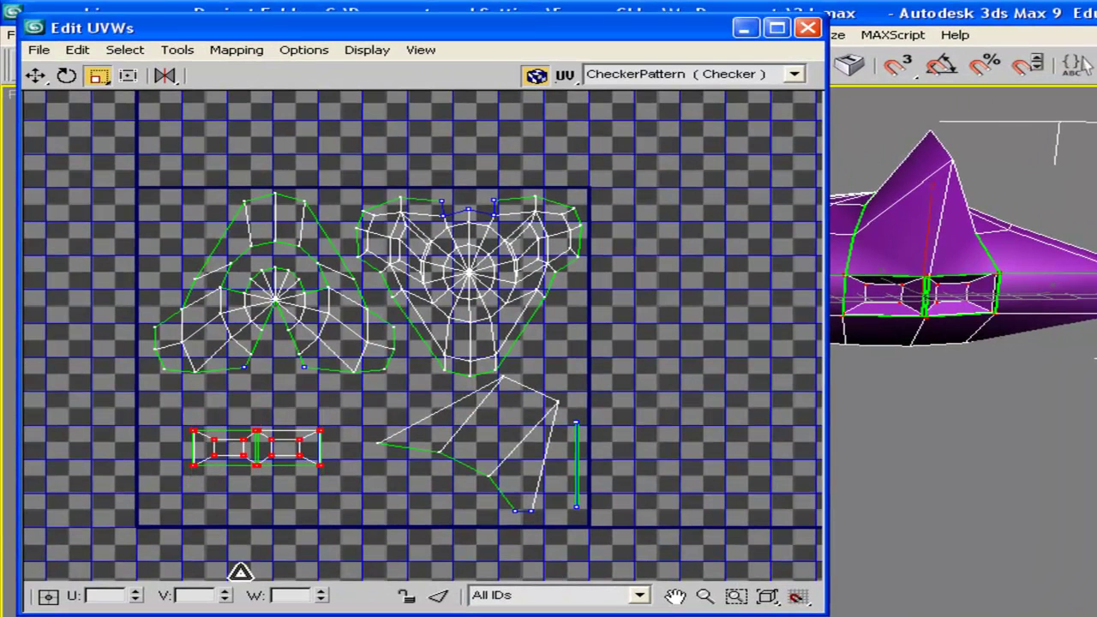
pyautogui.click(36, 75)
pyautogui.moveTo(261, 432); pyautogui.dragTo(230, 477)
# Nudge the tail fin piece toward the corner and enlarge the notched hull piece to fill the free space in the UV square.
pyautogui.click(509, 395)
pyautogui.moveTo(508, 395); pyautogui.dragTo(517, 402)
pyautogui.click(350, 371)
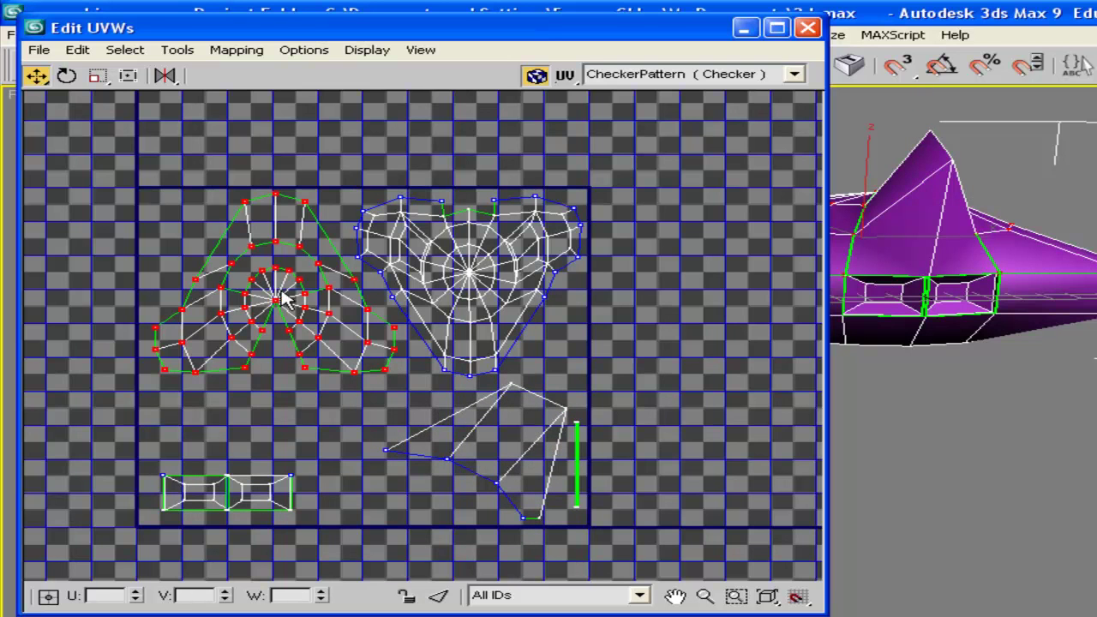
pyautogui.click(97, 75)
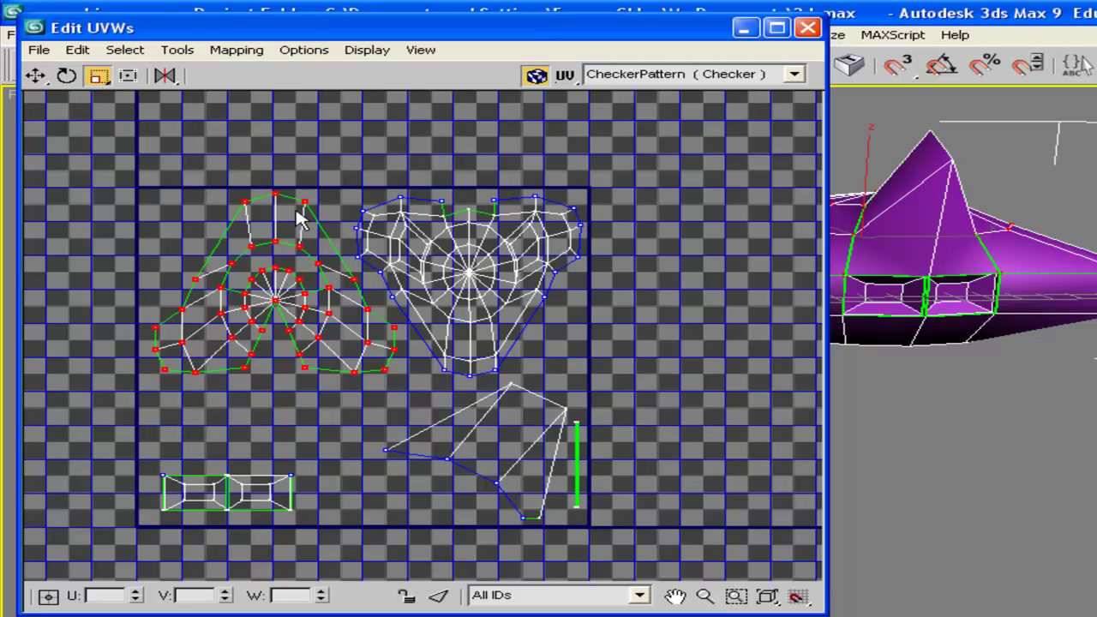
pyautogui.moveTo(307, 205); pyautogui.dragTo(326, 217)
pyautogui.click(37, 76)
pyautogui.moveTo(522, 341); pyautogui.dragTo(504, 325, button='middle')
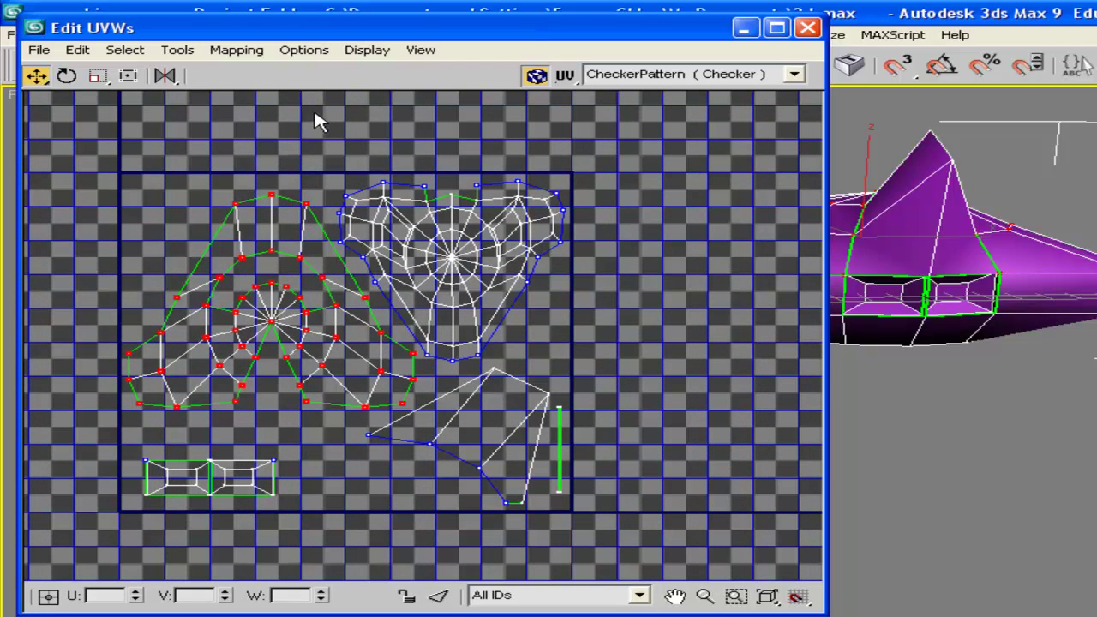
# Move the UV editor aside and start saving a copy of the scene, browsing to the My Documents folder.
pyautogui.click(180, 51)
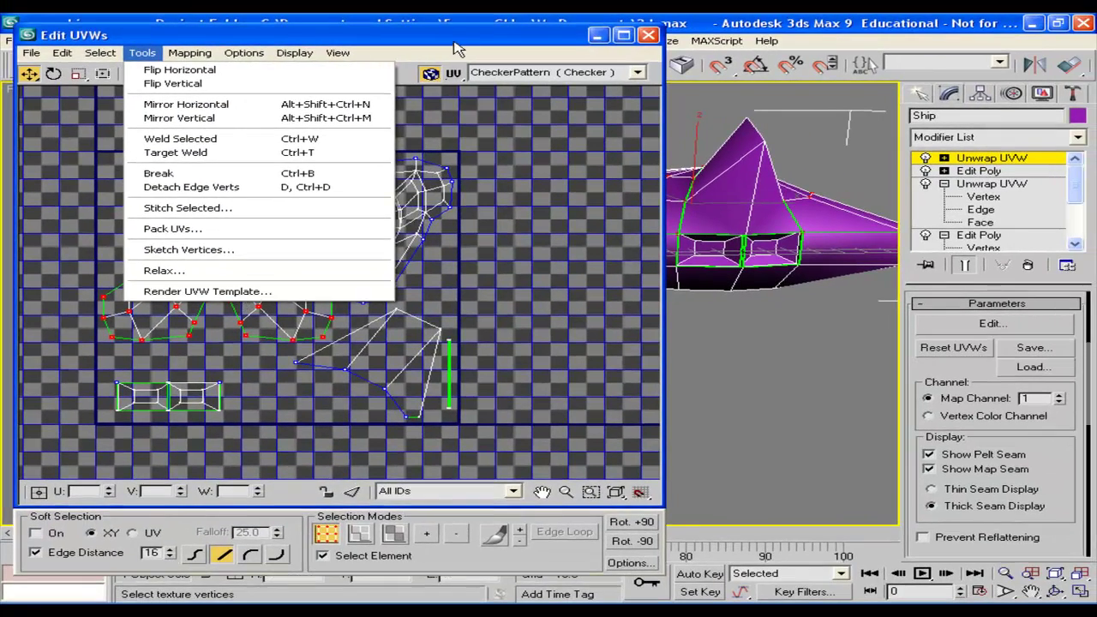
pyautogui.click(458, 49)
pyautogui.moveTo(459, 49); pyautogui.dragTo(755, 54)
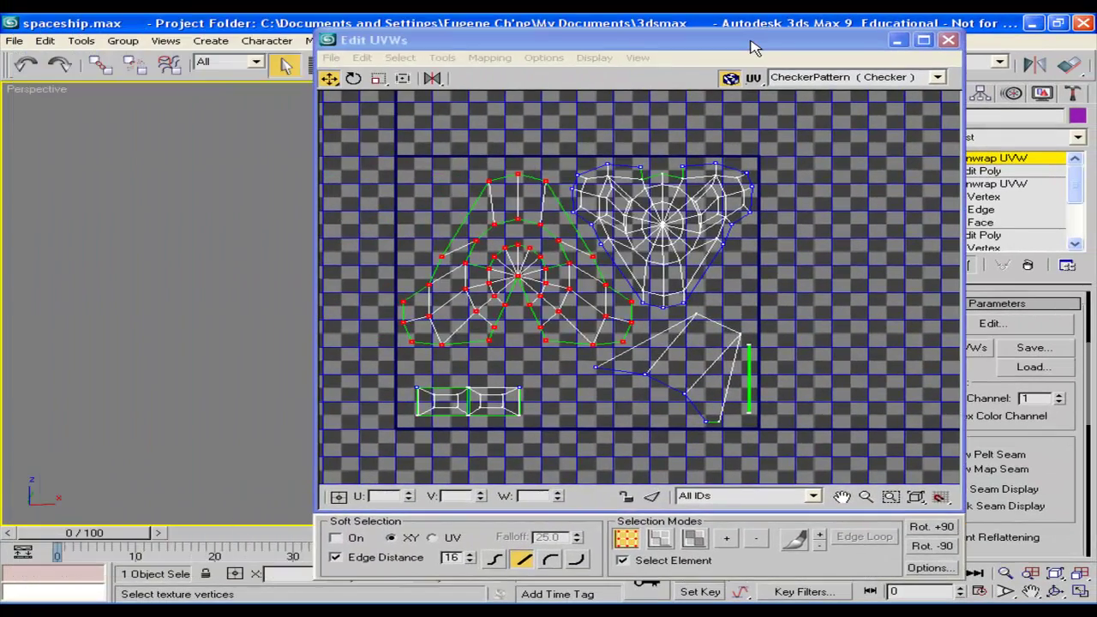
pyautogui.click(13, 40)
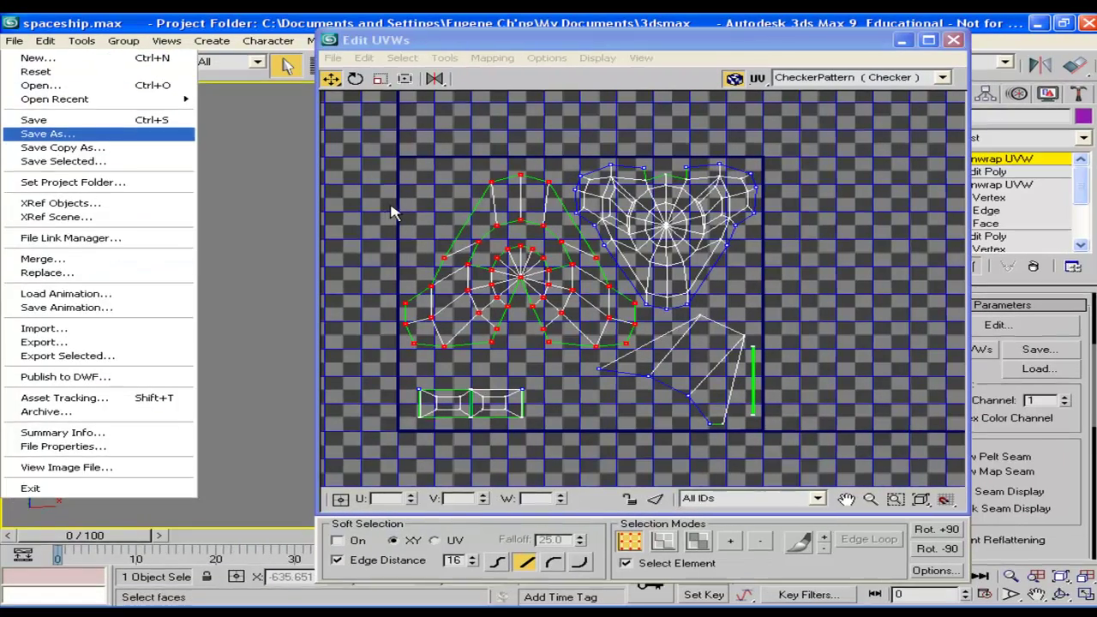
pyautogui.click(51, 133)
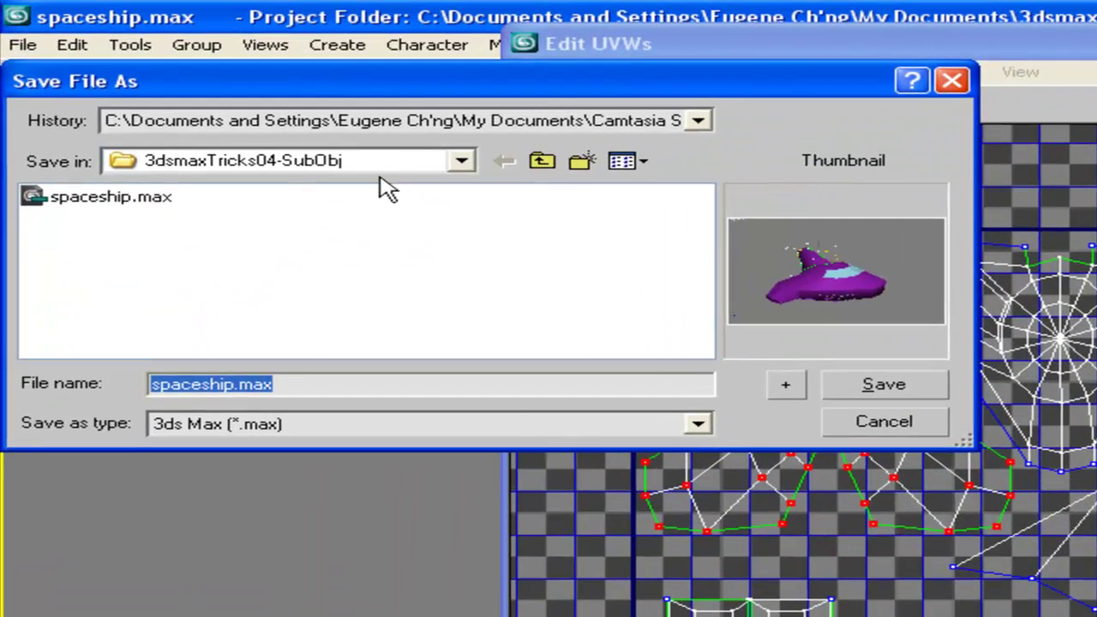
pyautogui.click(379, 167)
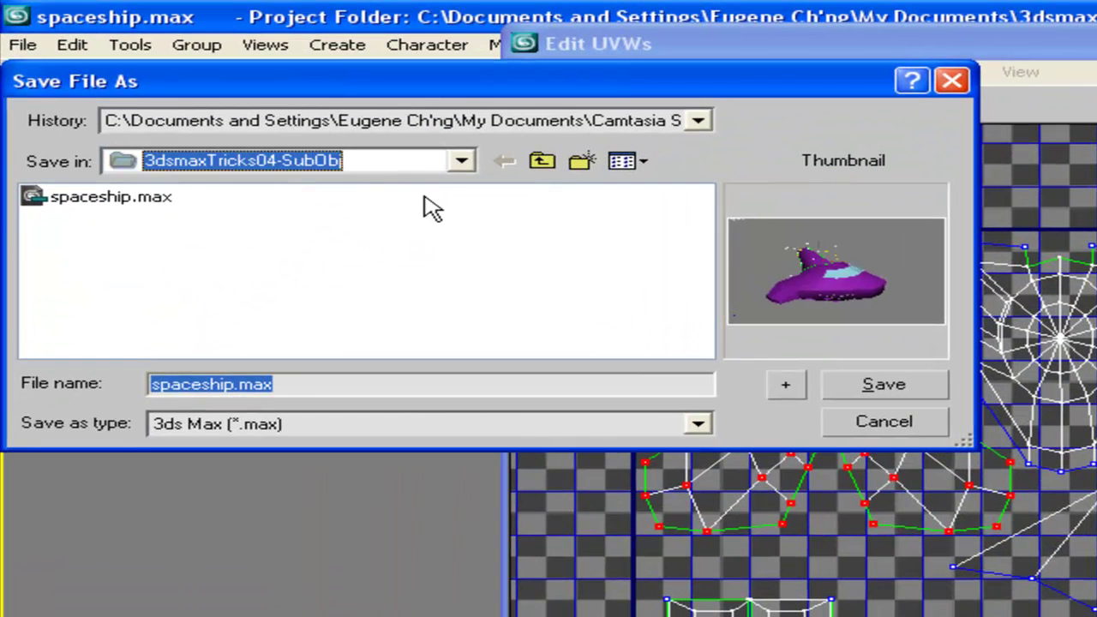
pyautogui.scroll(2, 426, 261)
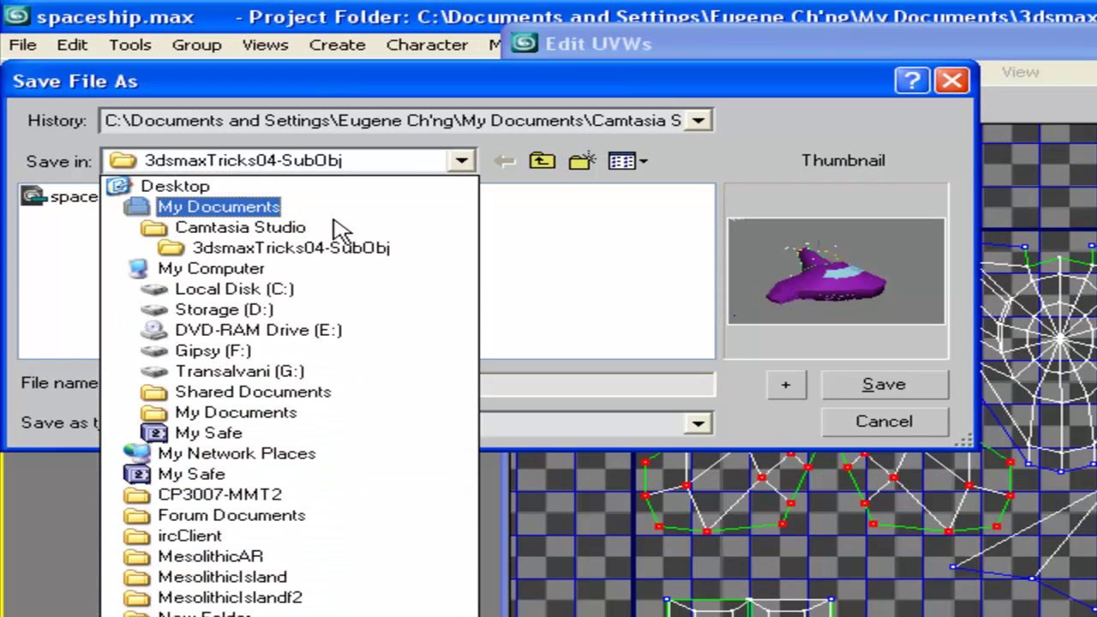
pyautogui.click(248, 207)
pyautogui.moveTo(254, 346); pyautogui.dragTo(703, 343)
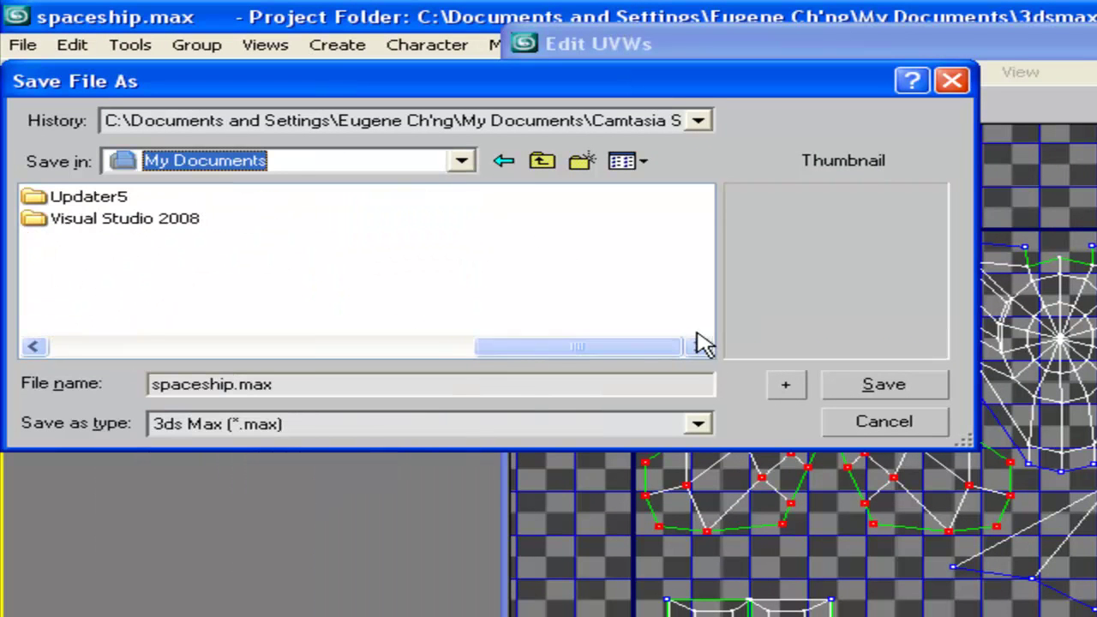
# Create a folder named unwrap in My Documents and save the scene in it as spaceship.max.
pyautogui.click(582, 163)
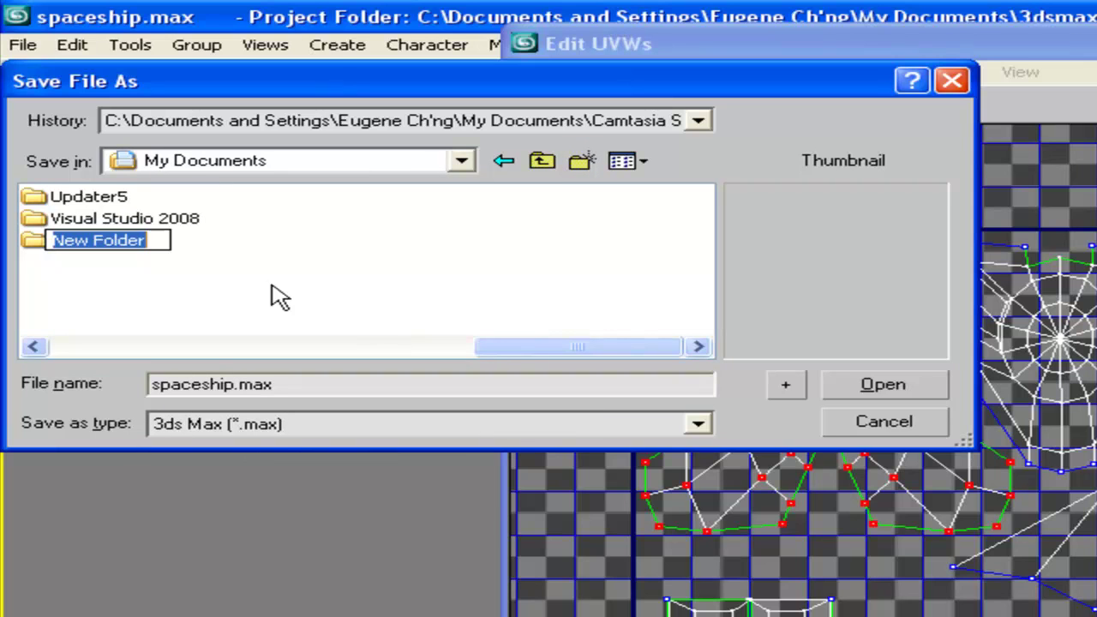
pyautogui.write('unwrap')
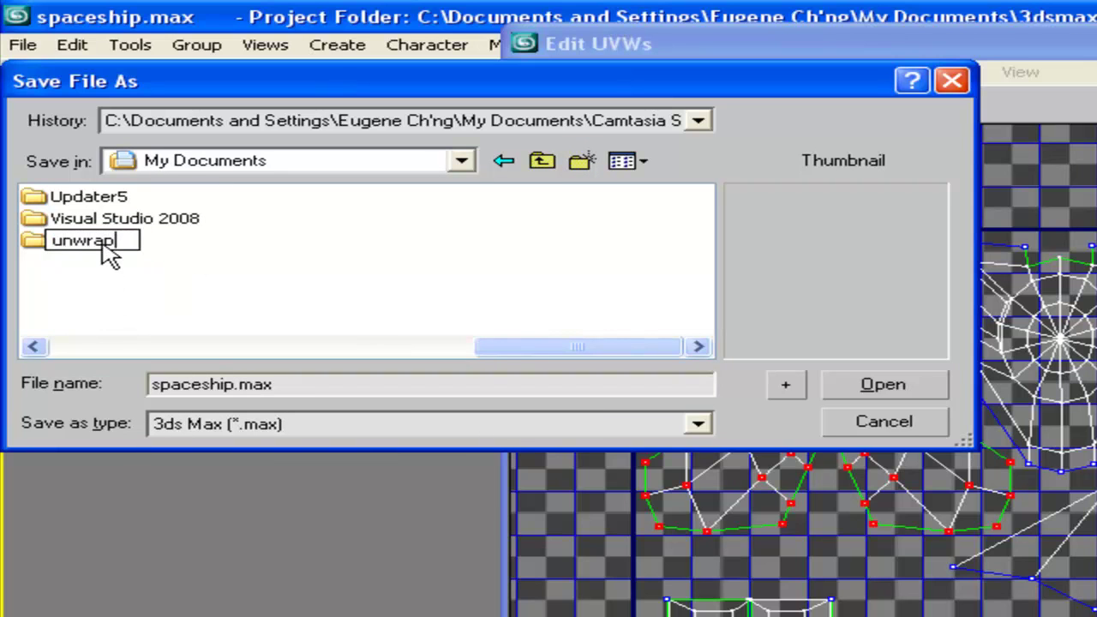
pyautogui.press('Return')
pyautogui.doubleClick(65, 246)
pyautogui.click(883, 384)
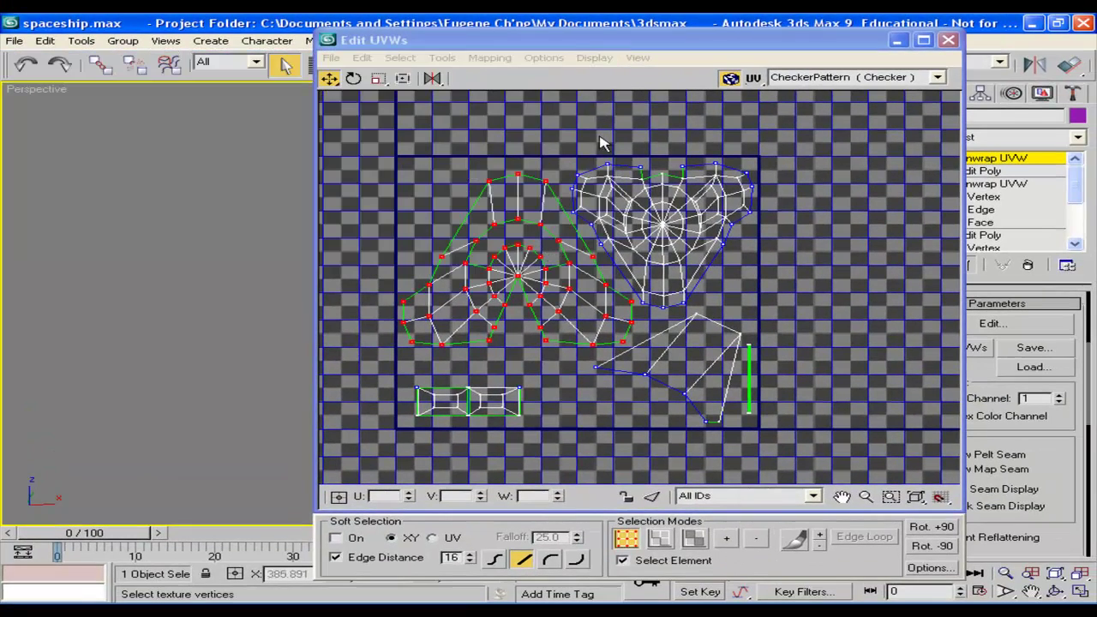
# Render the UVW template at 1024 by 1024 with the fill mode set to None.
pyautogui.moveTo(573, 40); pyautogui.dragTo(343, 32)
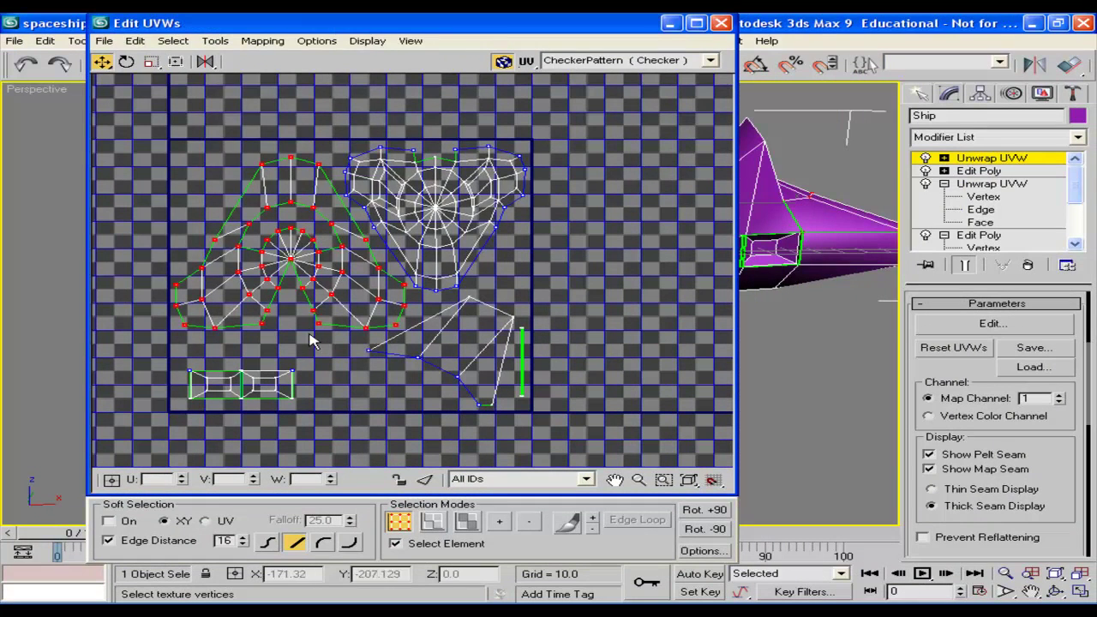
pyautogui.click(215, 41)
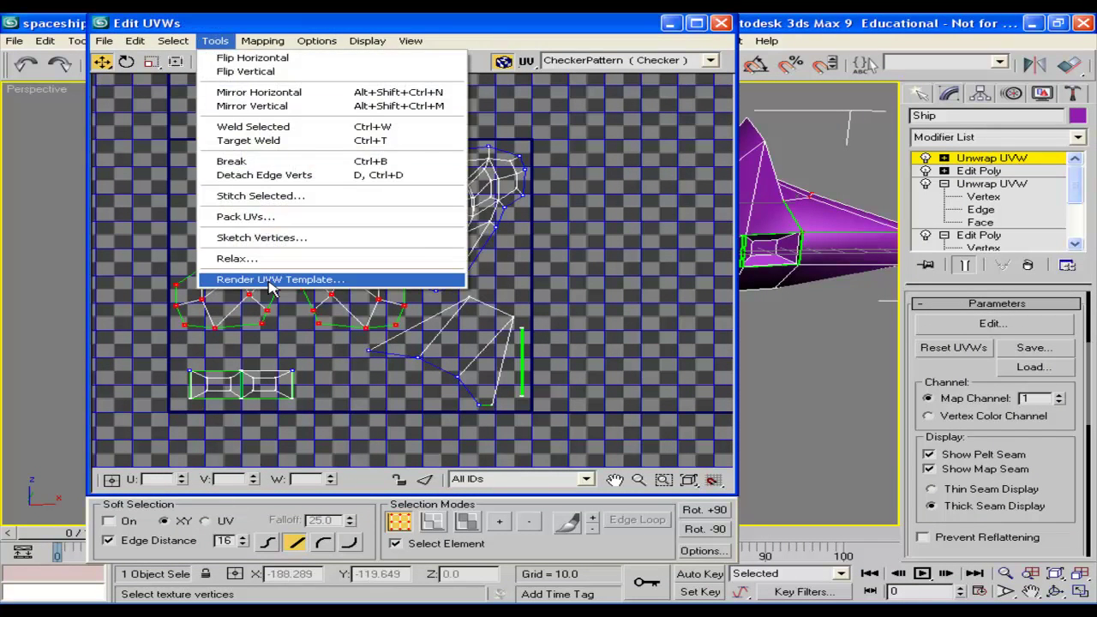
pyautogui.click(271, 283)
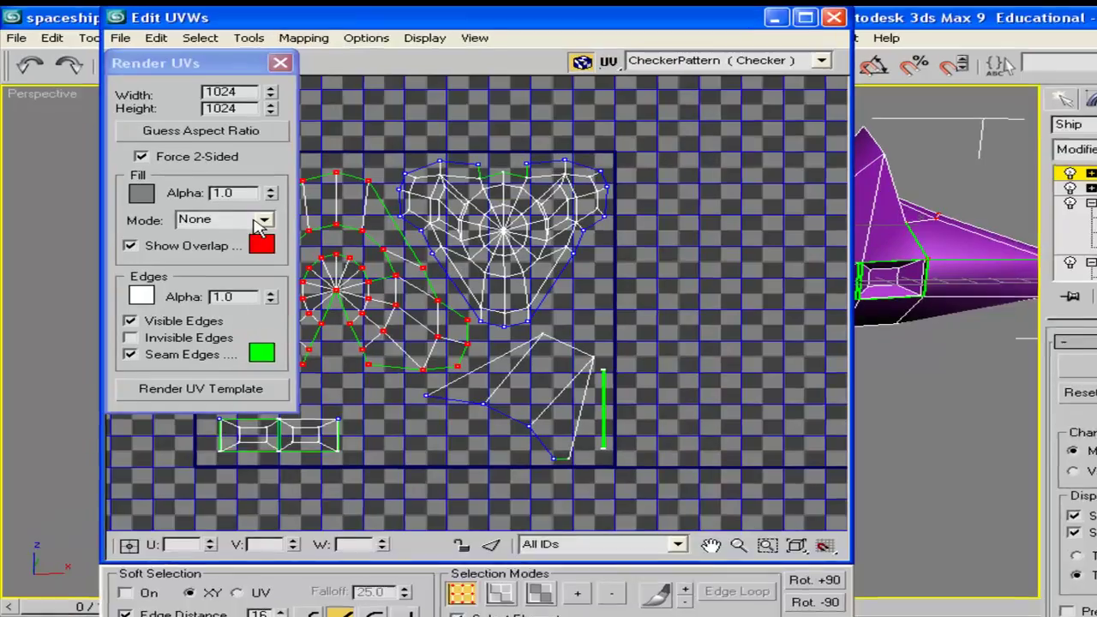
pyautogui.click(228, 198)
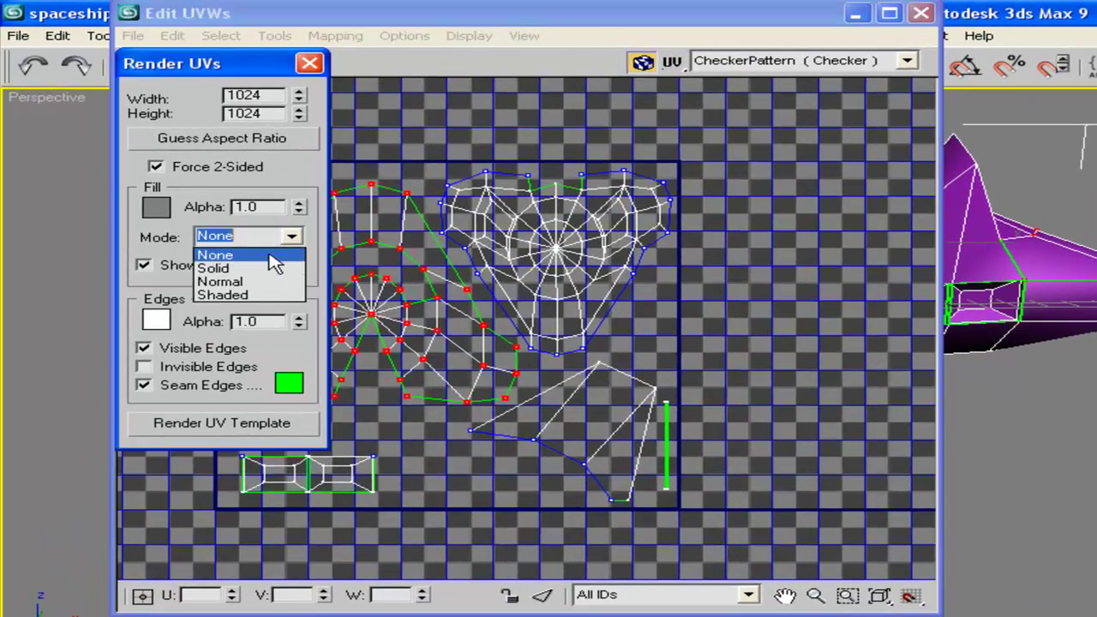
pyautogui.click(263, 255)
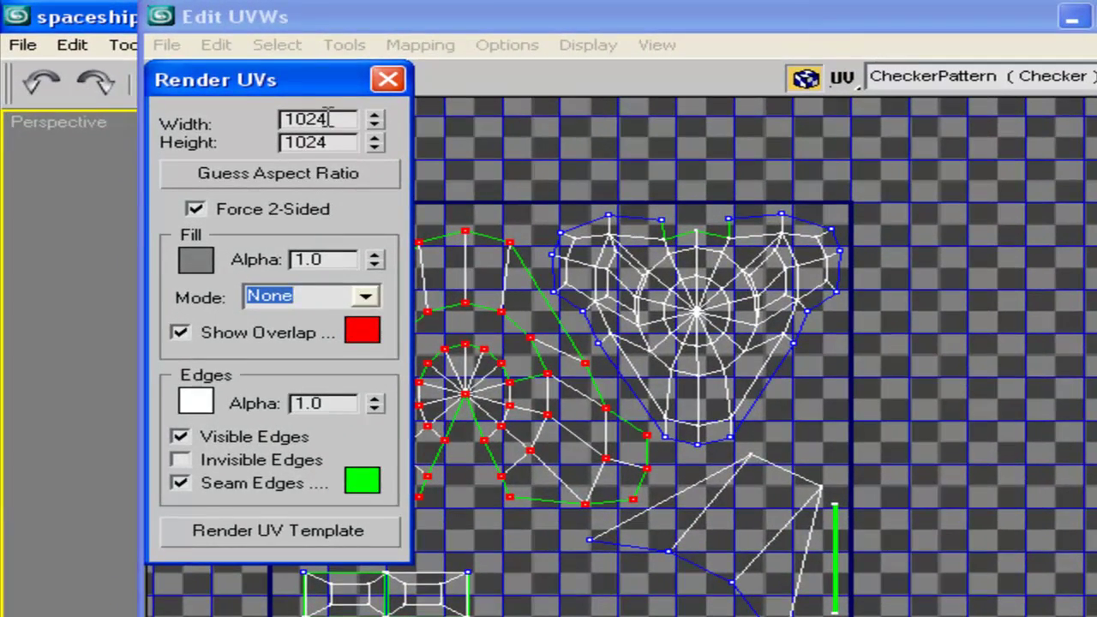
pyautogui.doubleClick(309, 118)
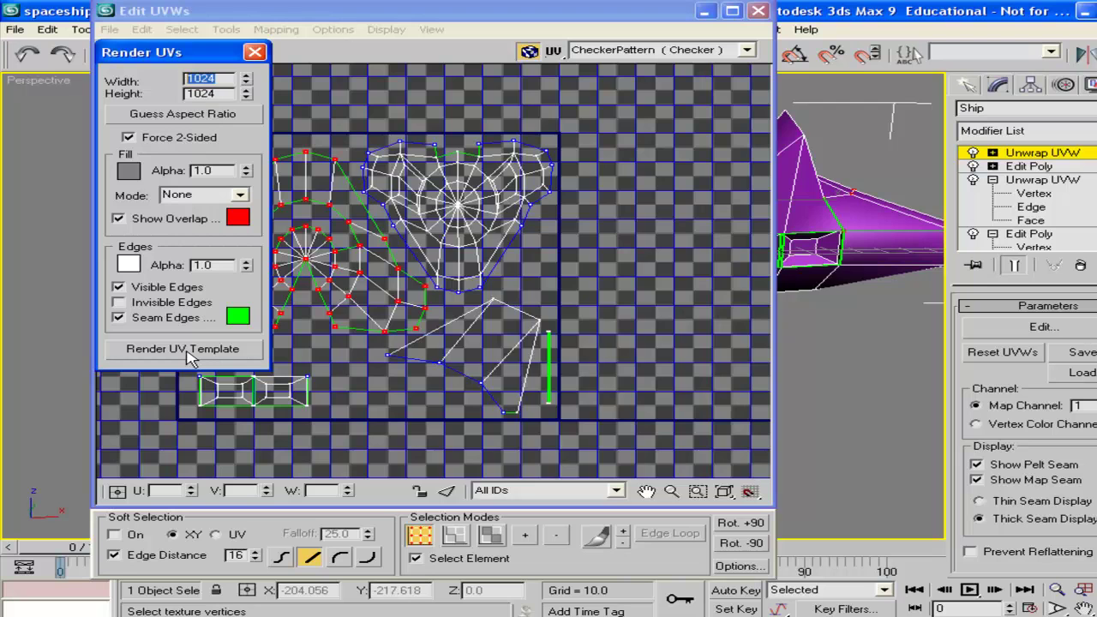
pyautogui.click(183, 349)
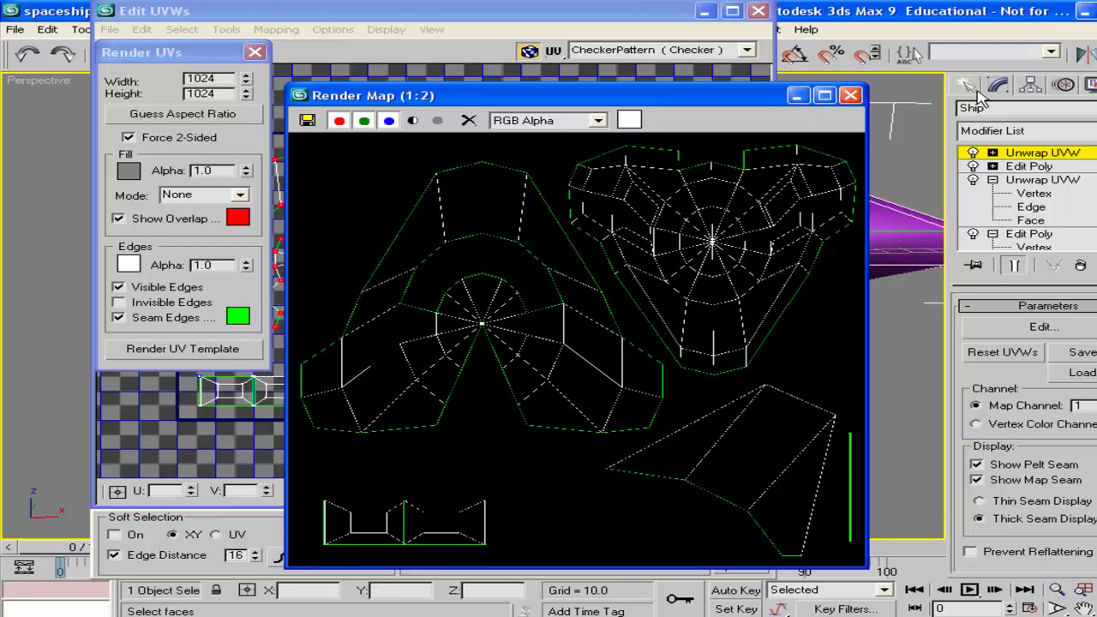
# Close the unfilled render and try rendering the UV template with Solid fill and with Normal fill.
pyautogui.click(850, 95)
pyautogui.click(242, 195)
pyautogui.click(219, 226)
pyautogui.click(206, 349)
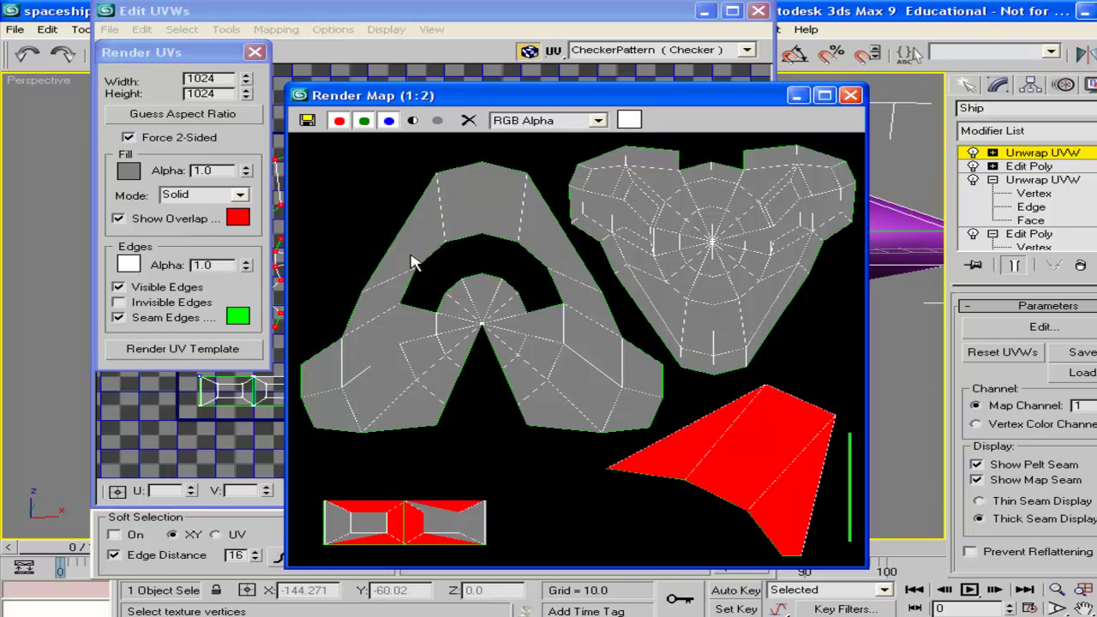
pyautogui.click(240, 195)
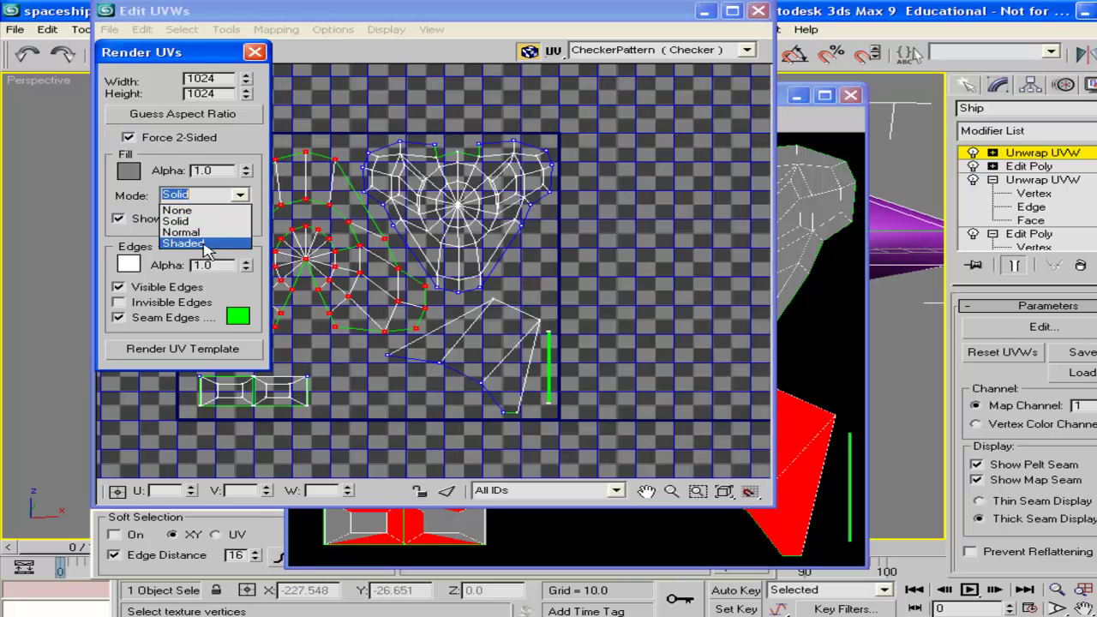
pyautogui.click(214, 239)
pyautogui.click(196, 349)
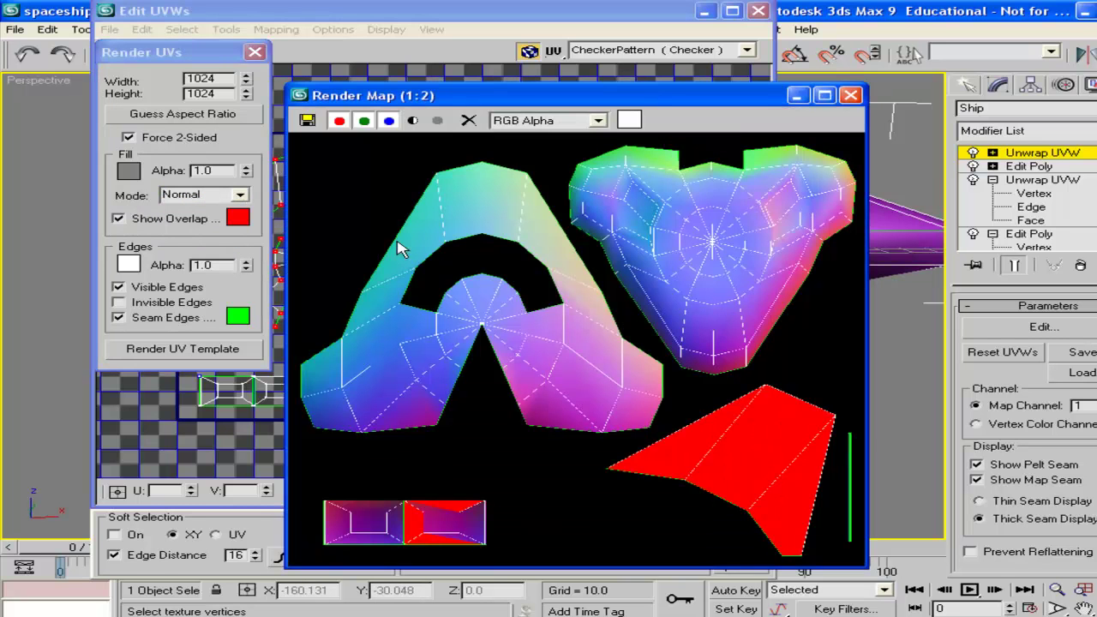
# Set the fill mode back to Solid and render the UV template again.
pyautogui.click(240, 196)
pyautogui.click(215, 227)
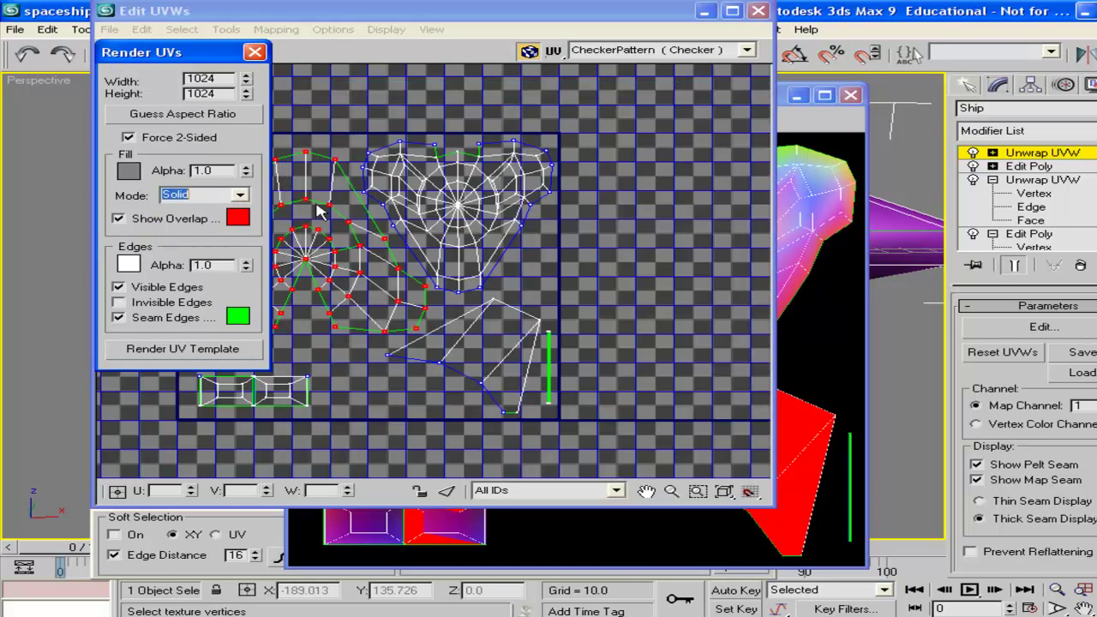
pyautogui.click(180, 349)
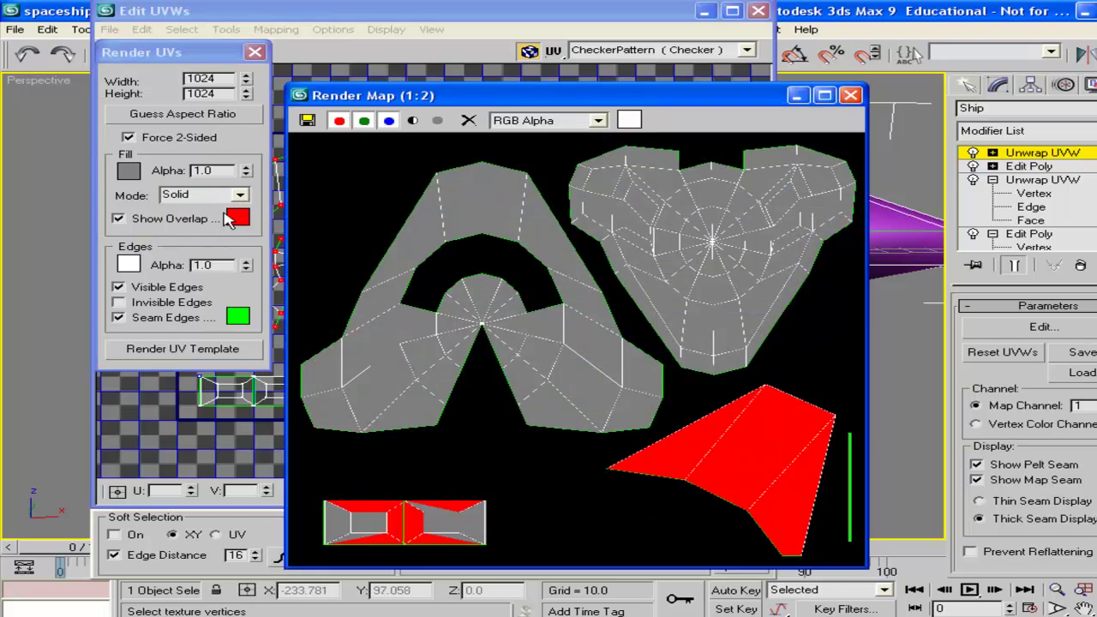
pyautogui.click(240, 195)
pyautogui.click(257, 193)
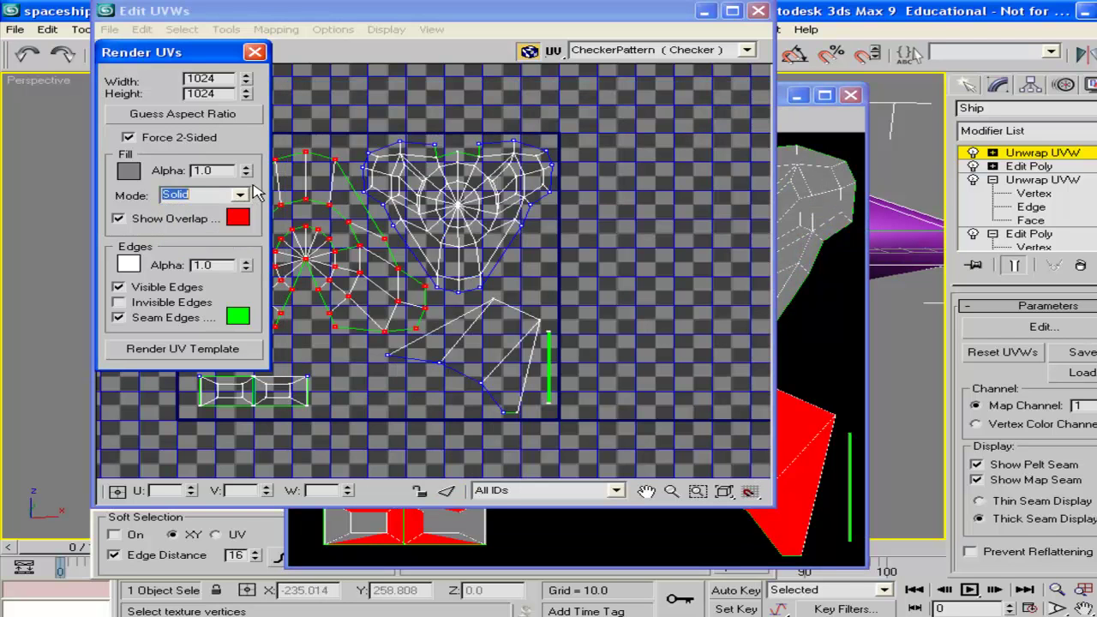
# Save the Solid-filled render map as a JPEG named unwrapuvw in the unwrap folder, with quality 100.
pyautogui.click(821, 197)
pyautogui.moveTo(573, 100); pyautogui.dragTo(600, 69)
pyautogui.click(333, 89)
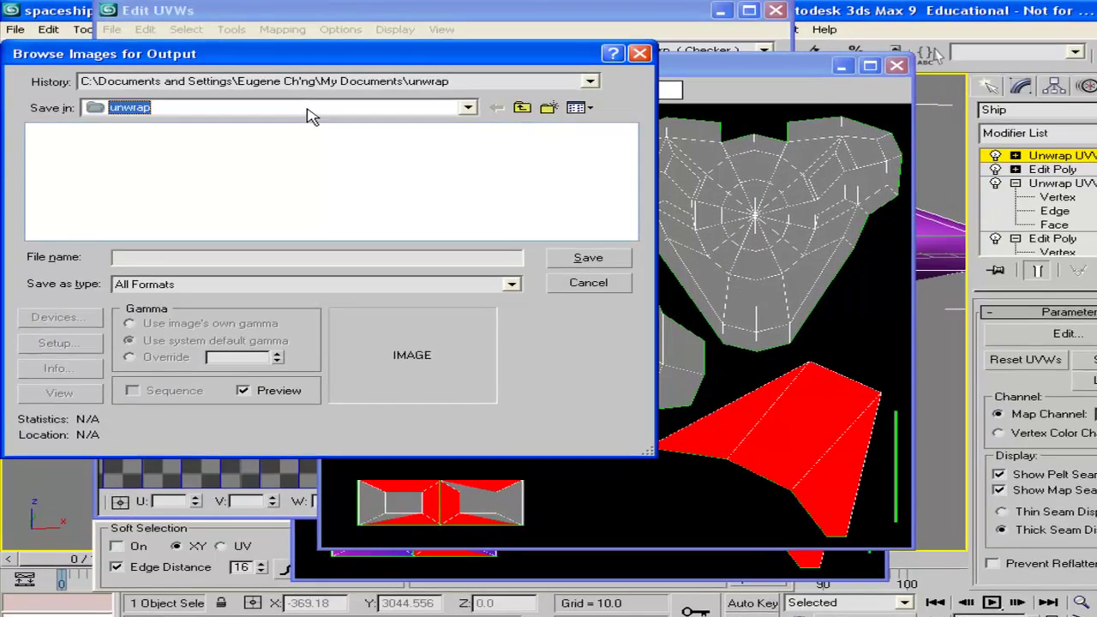
pyautogui.click(311, 116)
pyautogui.click(135, 118)
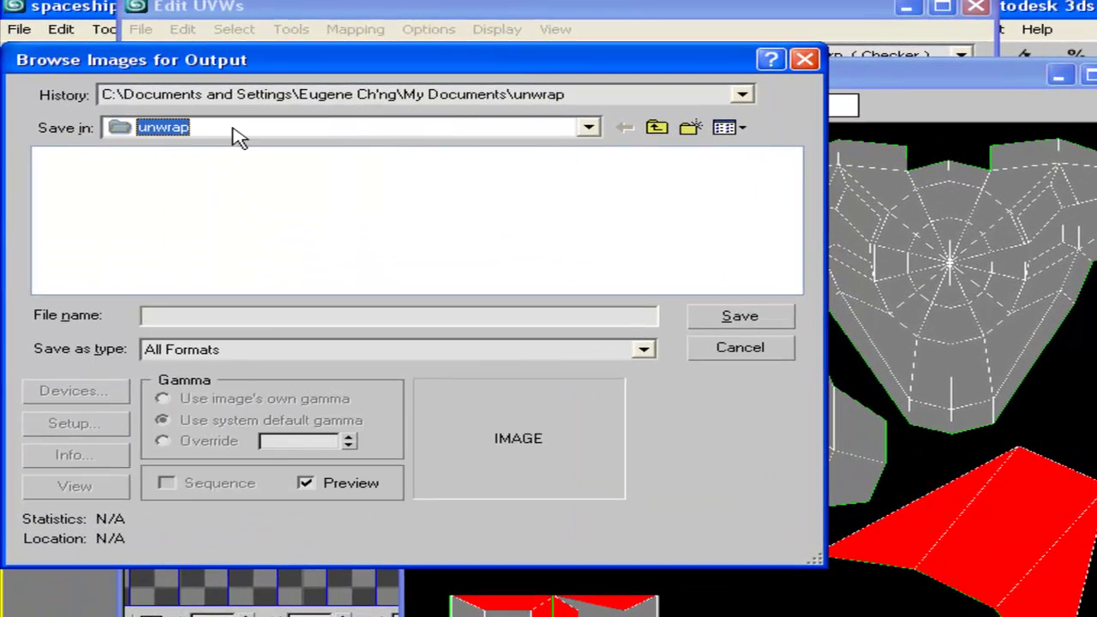
pyautogui.click(269, 352)
pyautogui.click(348, 457)
pyautogui.click(236, 316)
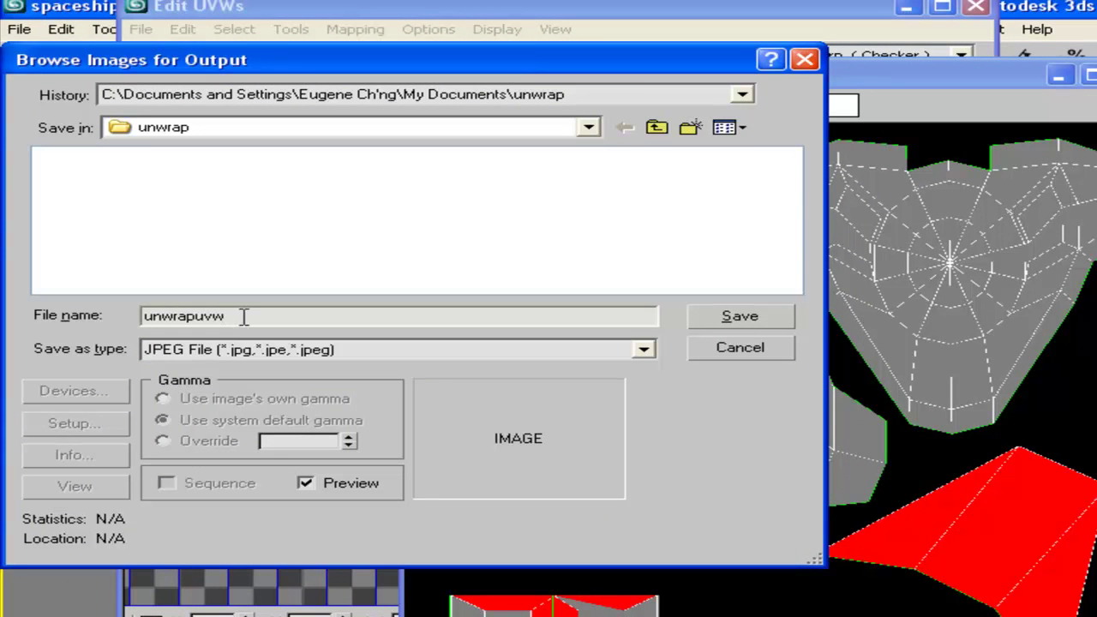
pyautogui.click(728, 324)
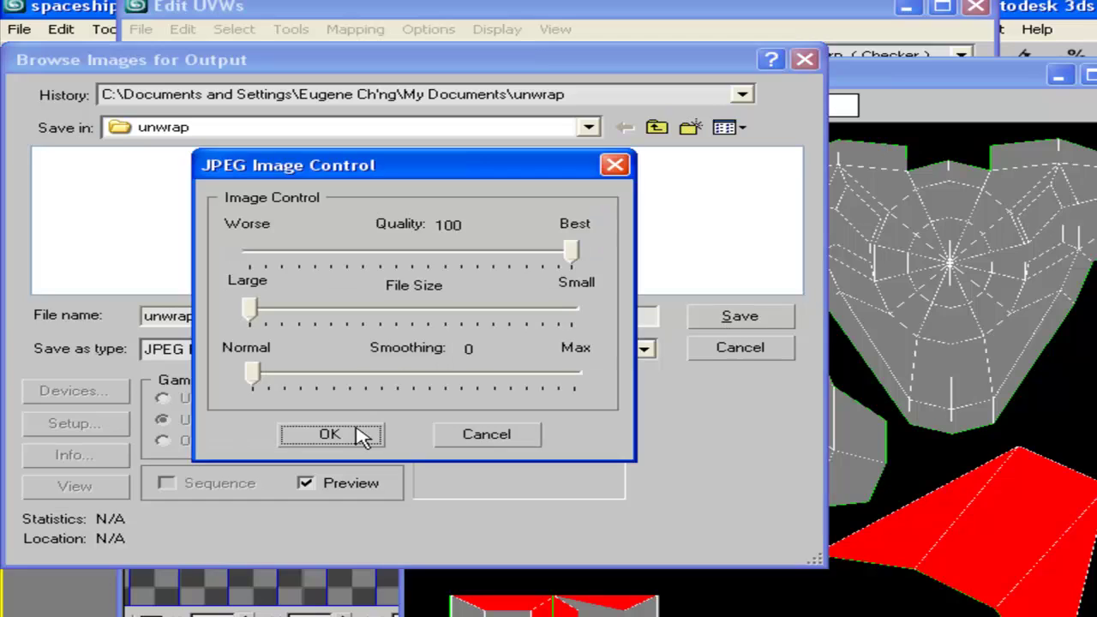
pyautogui.click(360, 433)
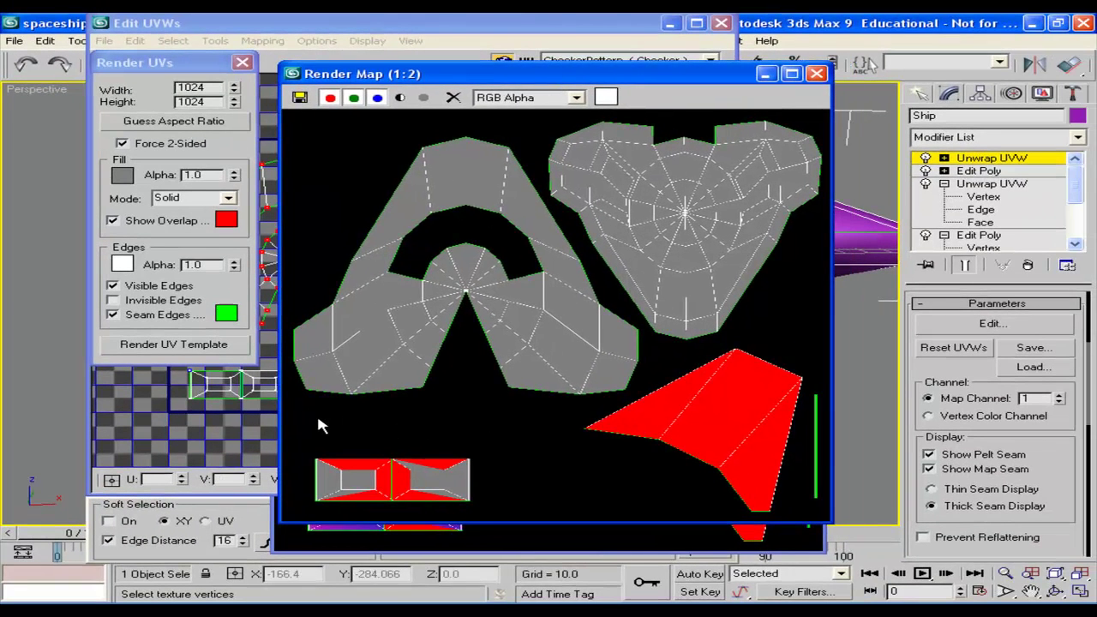
# Switch to Photoshop and open unwrapuvw.jpg from the unwrap folder in My Documents.
pyautogui.press('super')
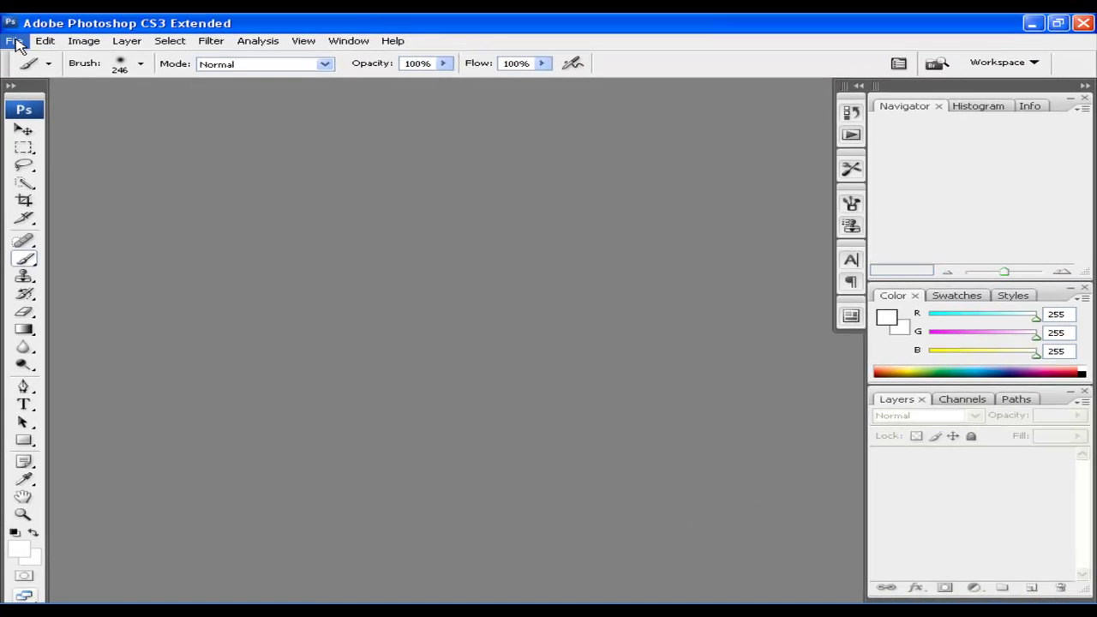
pyautogui.click(14, 41)
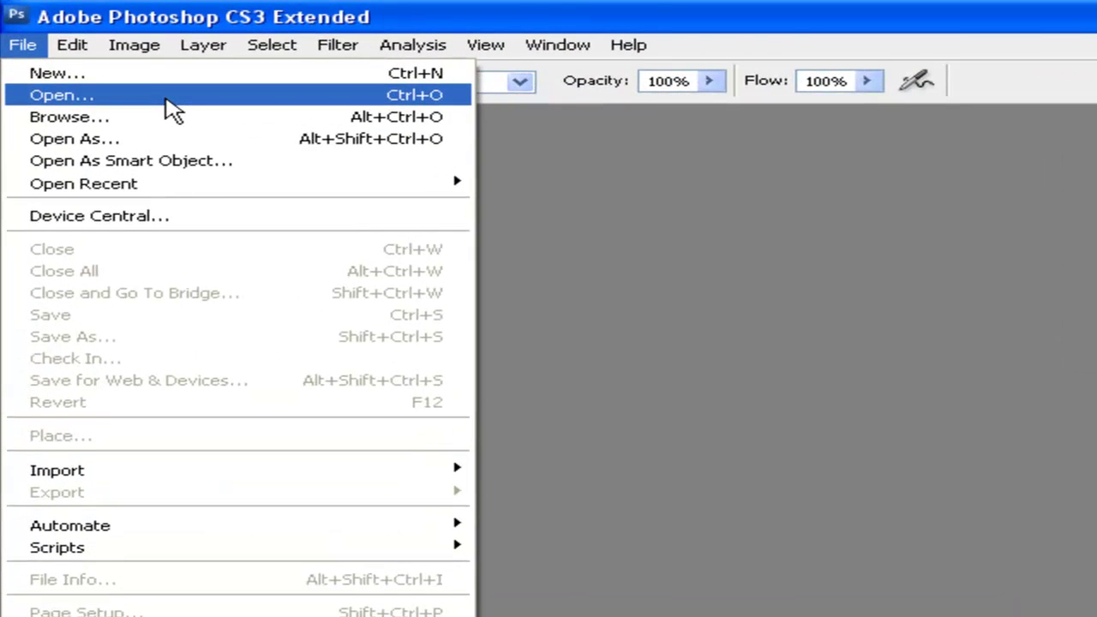
pyautogui.click(171, 110)
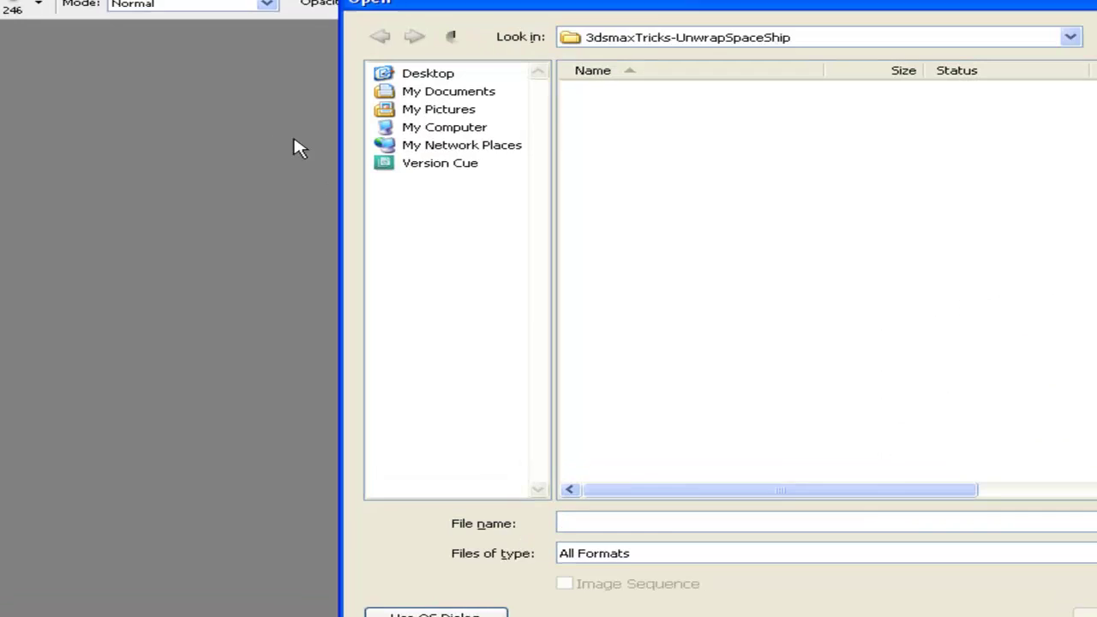
pyautogui.click(437, 73)
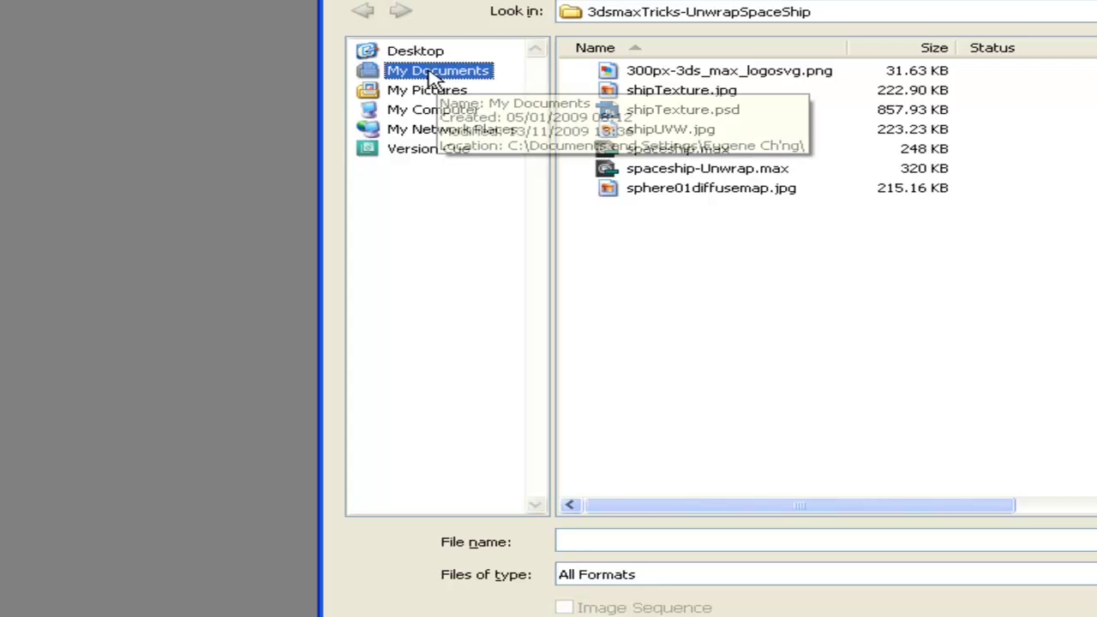
pyautogui.doubleClick(661, 304)
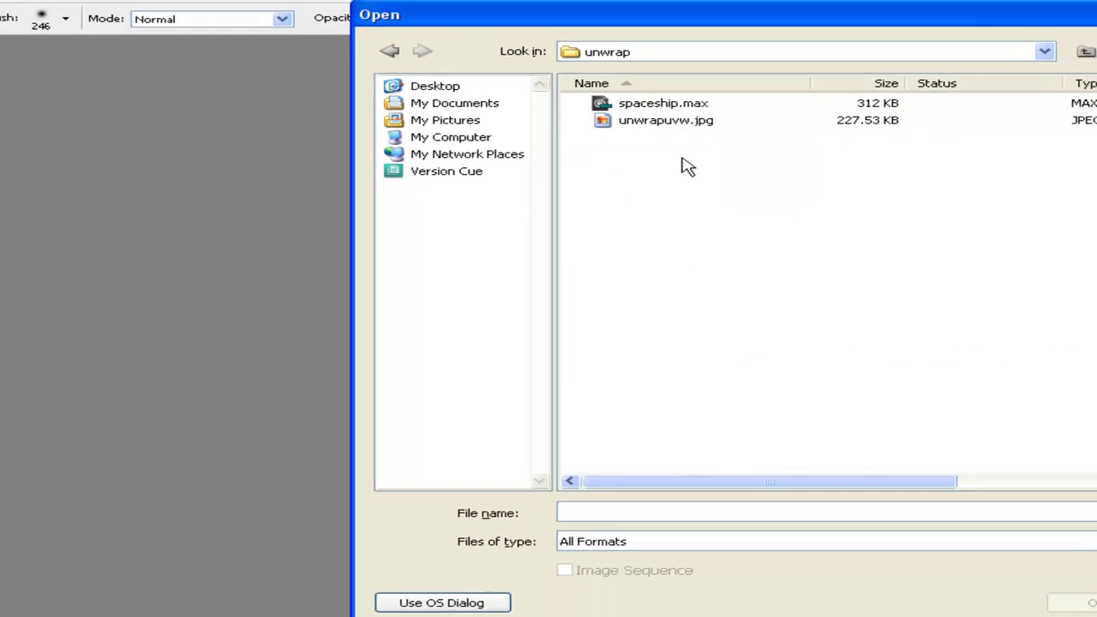
pyautogui.click(679, 114)
pyautogui.click(1091, 611)
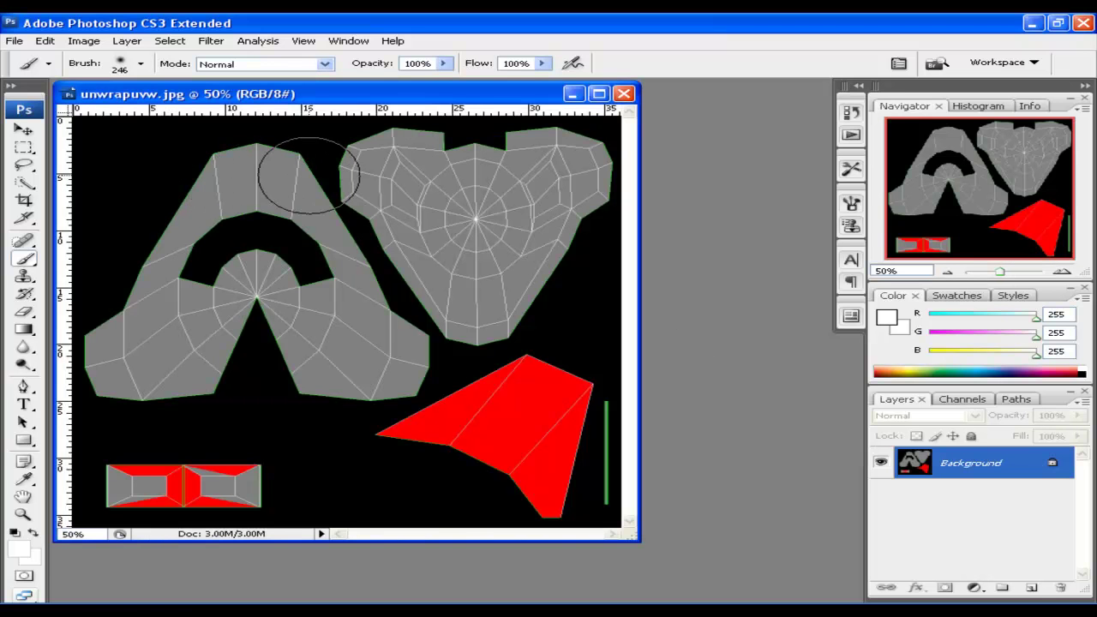
pyautogui.moveTo(313, 94); pyautogui.dragTo(341, 102)
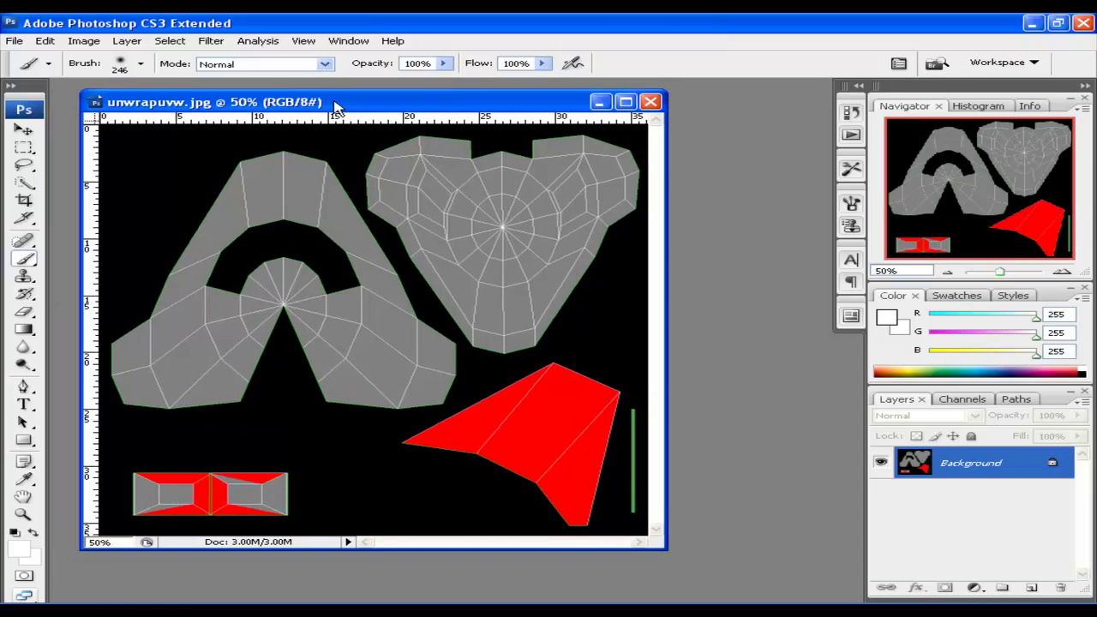
# Outline the large A-shaped UV island with a closed Polygonal Lasso selection, cutting across the arched gap inside it.
pyautogui.click(24, 165)
pyautogui.click(27, 174)
pyautogui.click(147, 177)
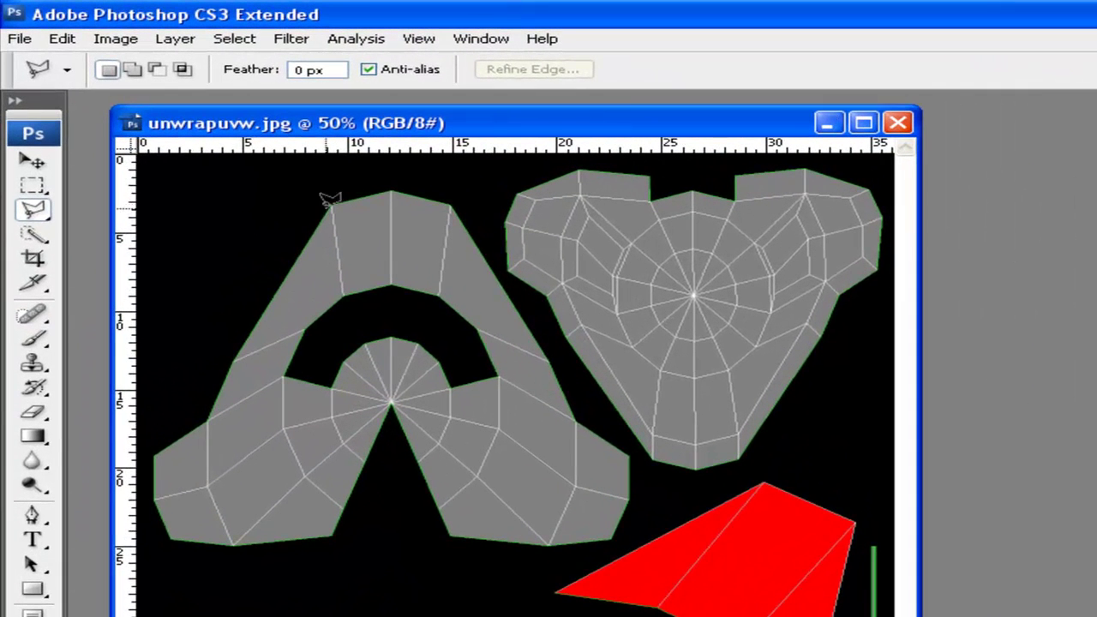
pyautogui.click(315, 198)
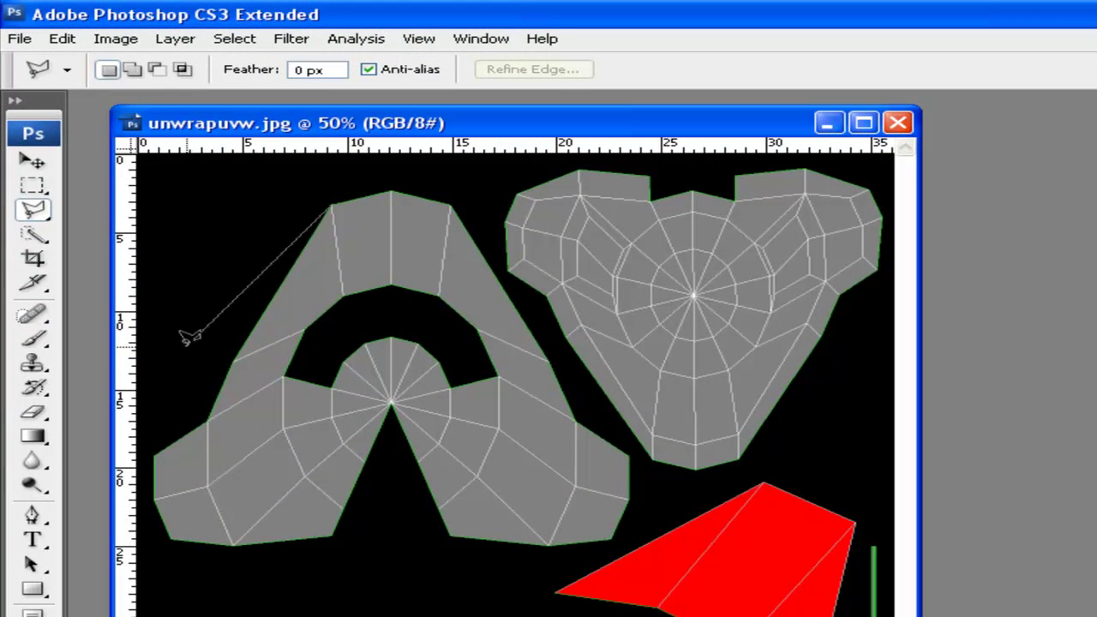
pyautogui.click(231, 361)
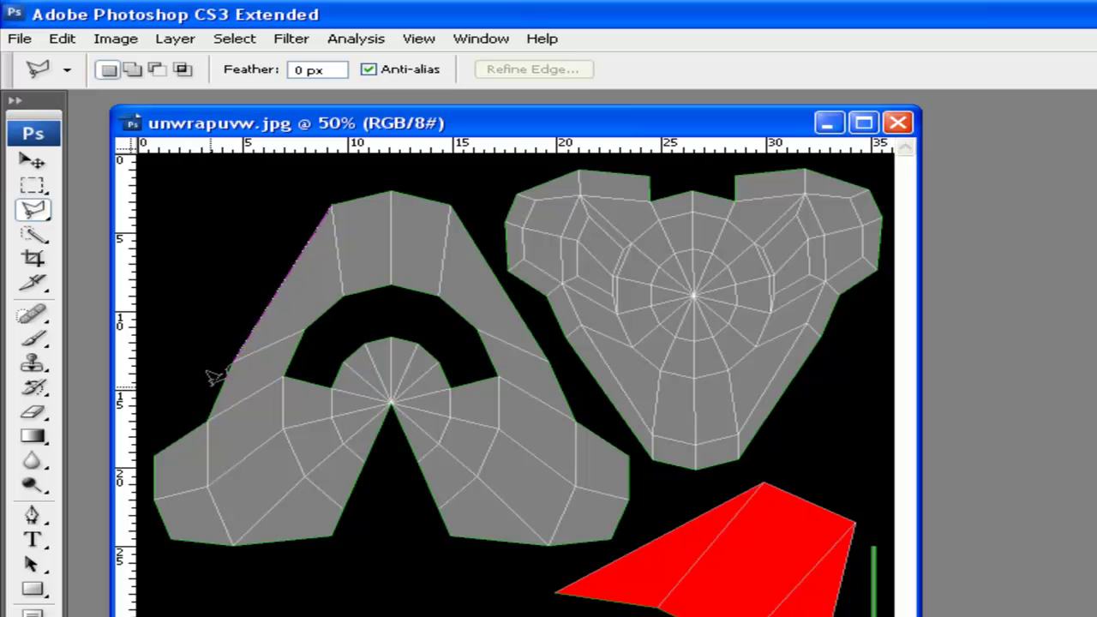
pyautogui.click(208, 418)
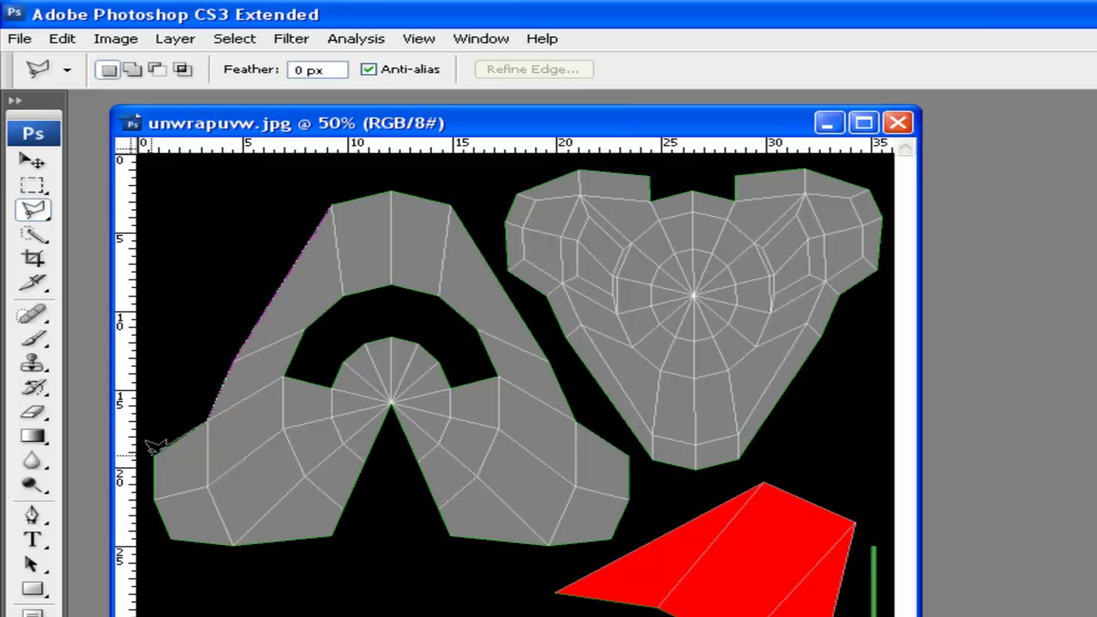
pyautogui.click(154, 452)
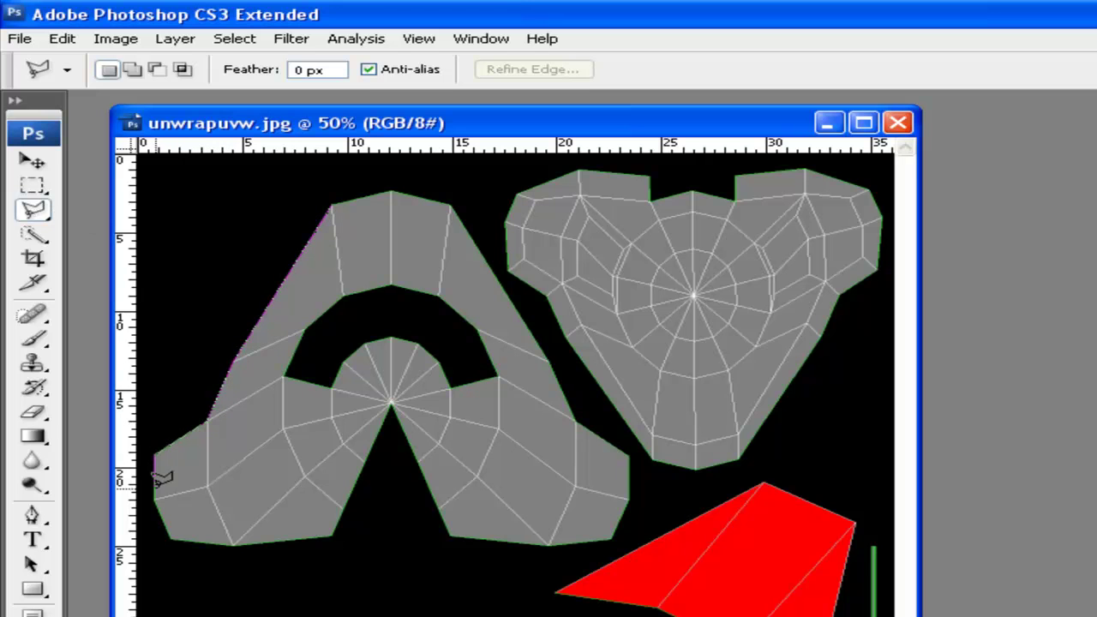
pyautogui.click(155, 499)
pyautogui.click(171, 537)
pyautogui.click(233, 545)
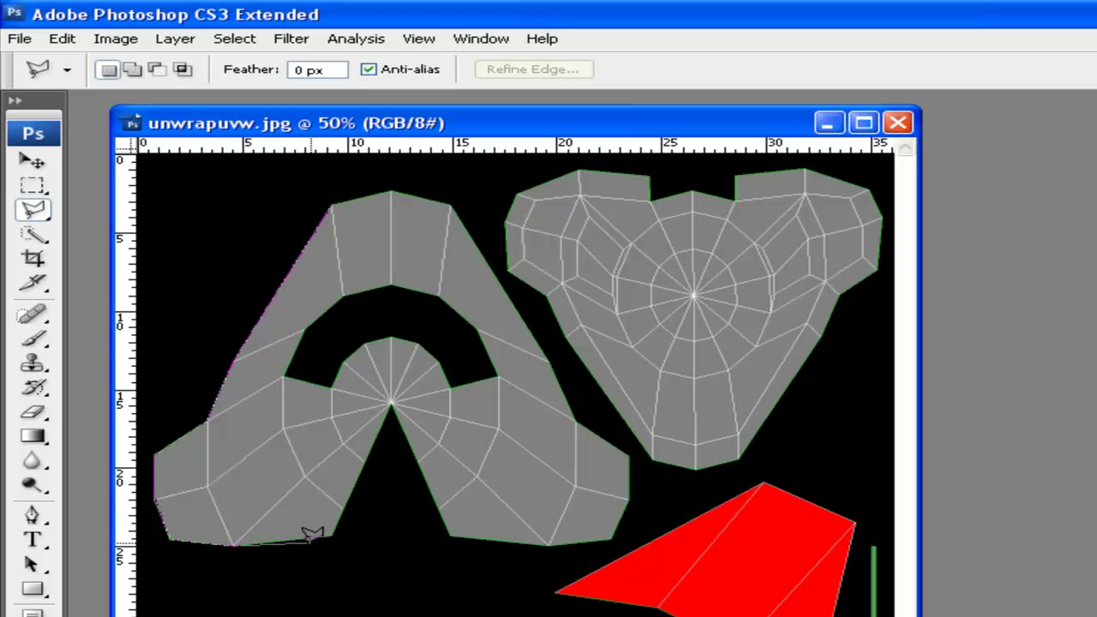
pyautogui.click(333, 537)
pyautogui.click(391, 403)
pyautogui.click(451, 537)
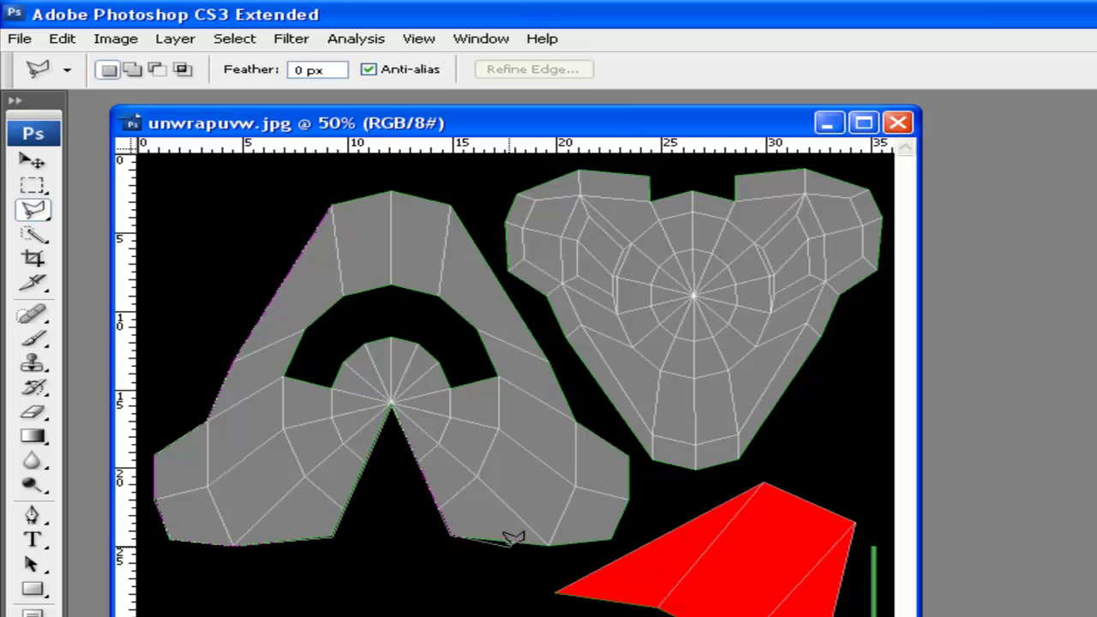
pyautogui.click(552, 542)
pyautogui.click(612, 538)
pyautogui.click(631, 500)
pyautogui.click(631, 453)
pyautogui.click(576, 418)
pyautogui.click(548, 356)
pyautogui.click(451, 206)
pyautogui.click(393, 189)
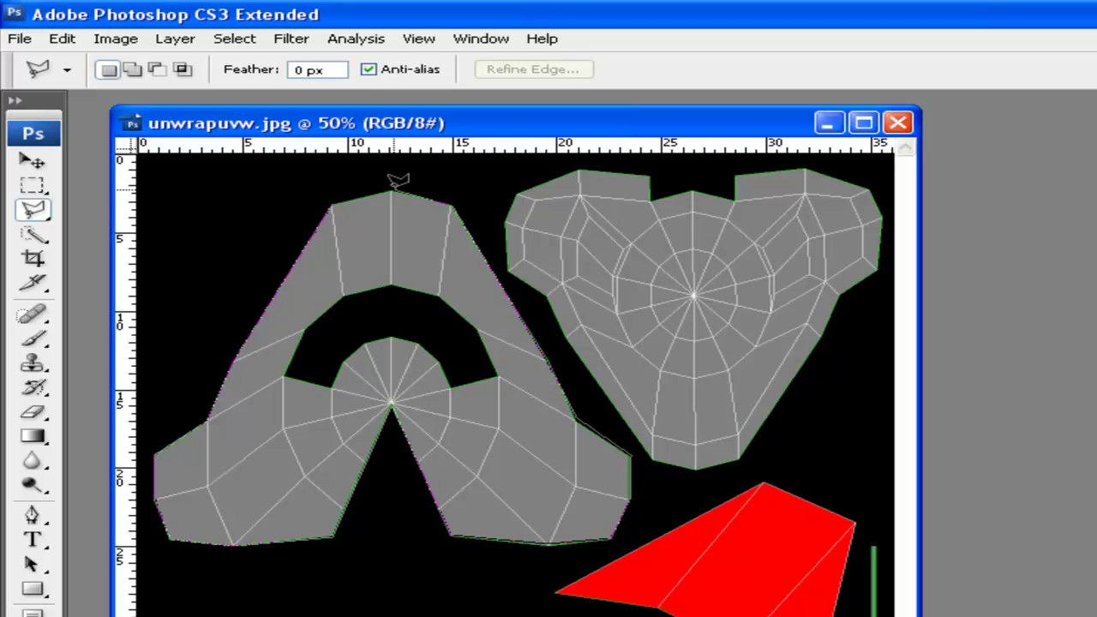
pyautogui.click(331, 204)
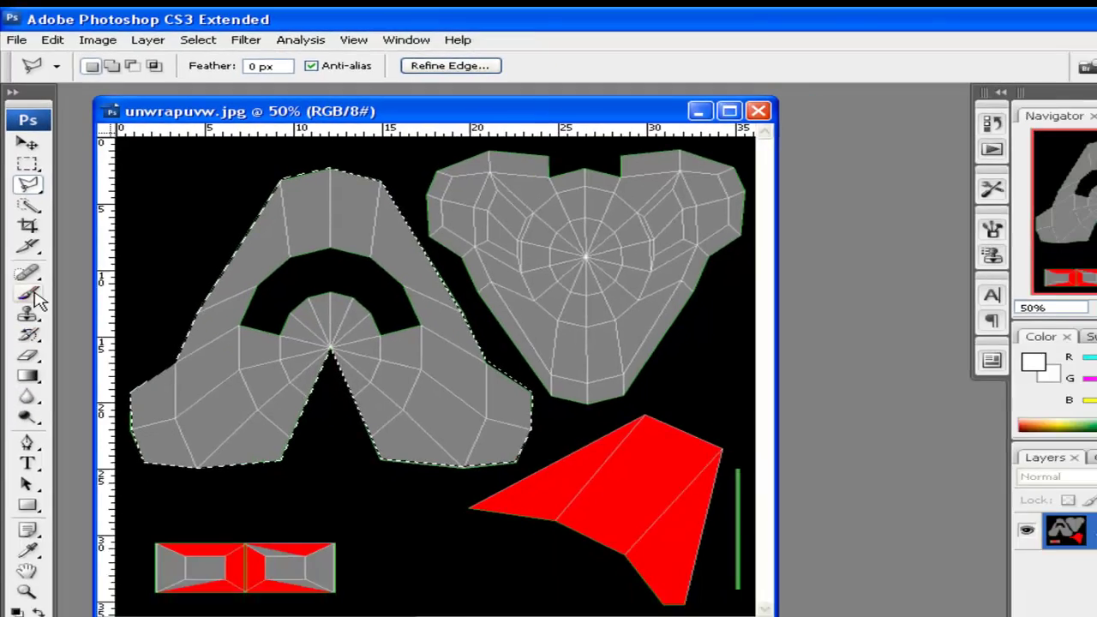
# Set the foreground colour to blue (R 76, G 79, B 235) and brush it over the whole selected A-shaped island.
pyautogui.click(34, 339)
pyautogui.click(21, 551)
pyautogui.moveTo(609, 423); pyautogui.dragTo(716, 387)
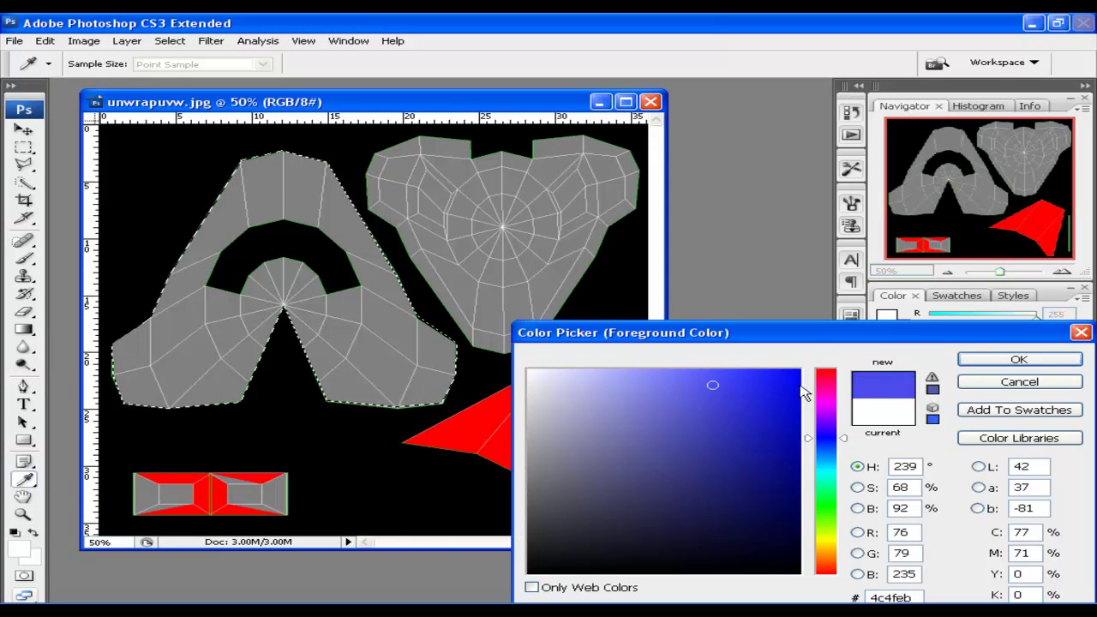
pyautogui.click(1019, 359)
pyautogui.moveTo(249, 176)
pyautogui.mouseDown()
pyautogui.moveTo(288, 201)
pyautogui.moveTo(140, 335)
pyautogui.moveTo(197, 380)
pyautogui.moveTo(343, 287)
pyautogui.moveTo(312, 234)
pyautogui.moveTo(299, 283)
pyautogui.moveTo(382, 377)
pyautogui.moveTo(368, 398)
pyautogui.mouseUp()
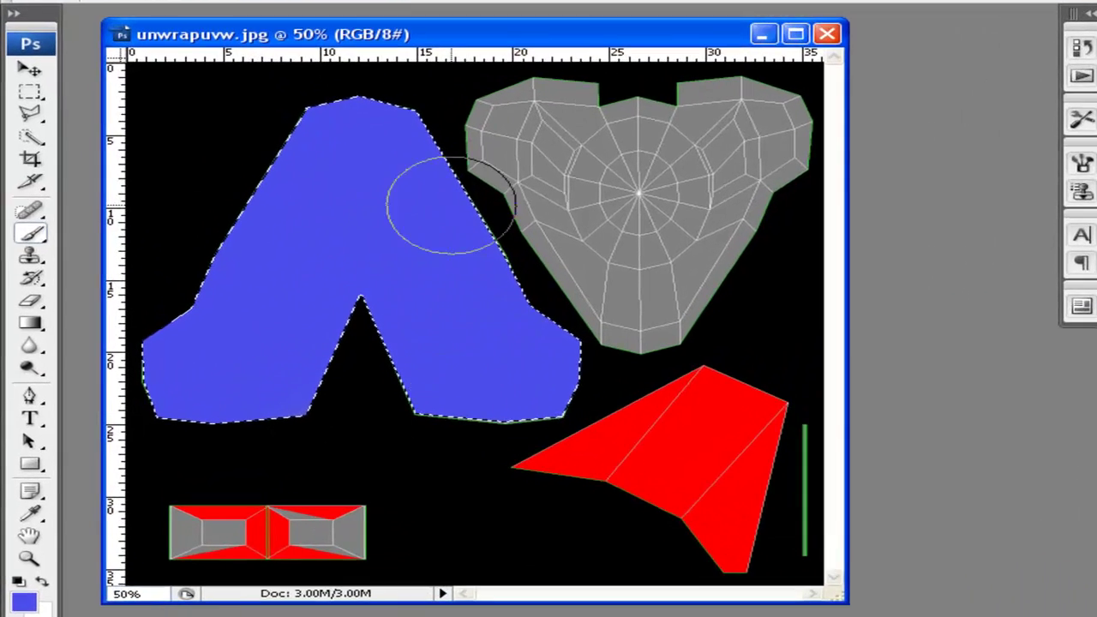
# Select the small rectangular UV island below the A-shaped one with the Rectangular Marquee.
pyautogui.click(28, 122)
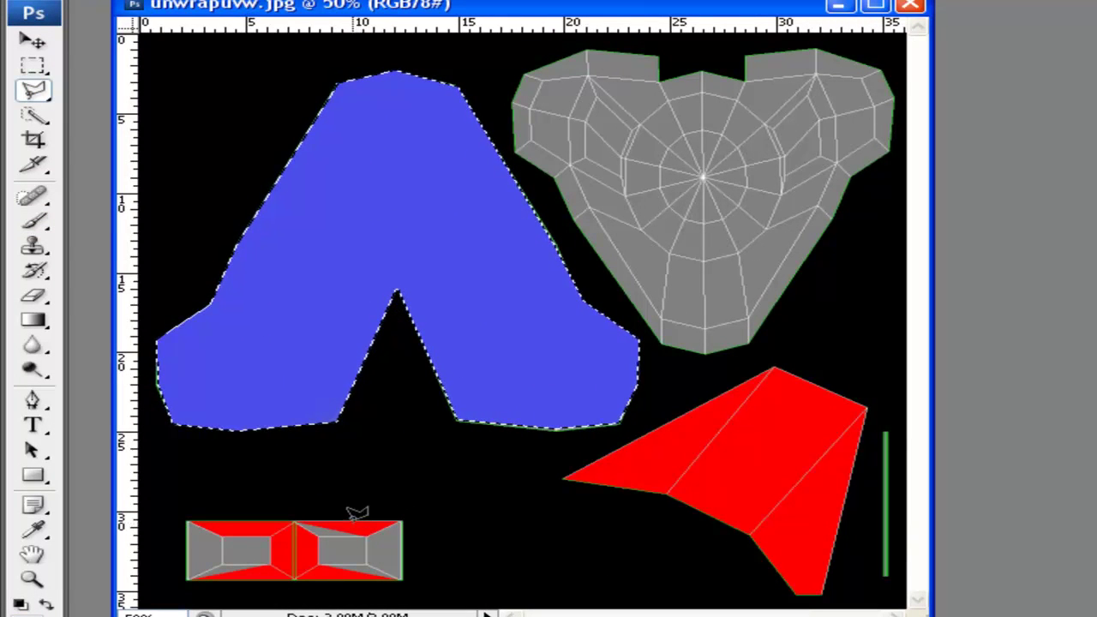
pyautogui.click(33, 65)
pyautogui.moveTo(186, 520); pyautogui.dragTo(214, 533)
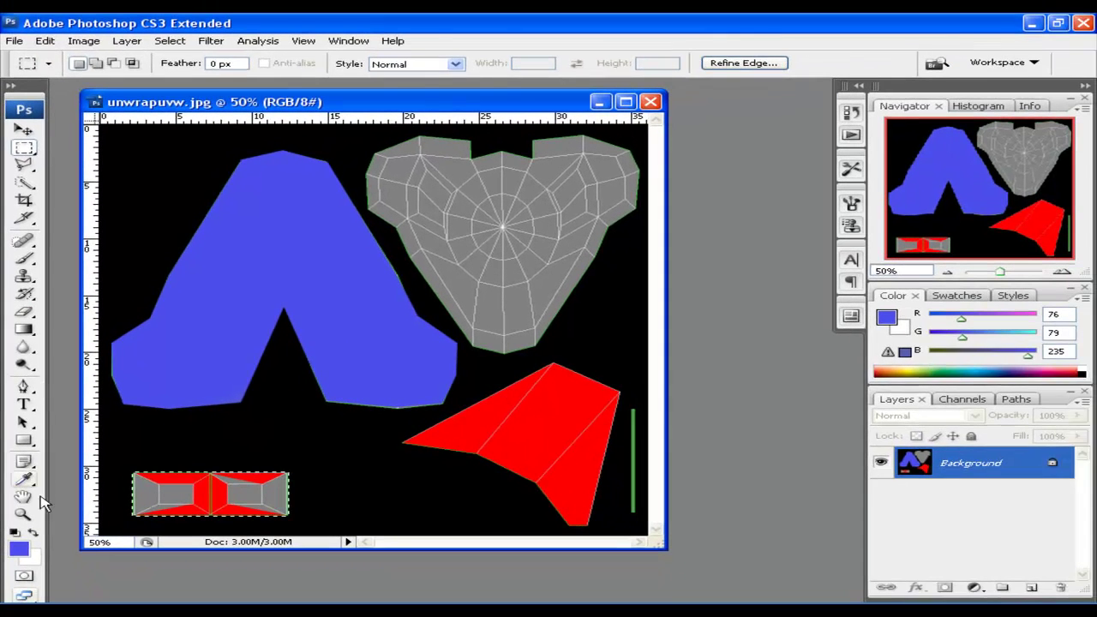
# Set the foreground colour to pure red (R 255, G 0, B 0) and brush it over the selected rectangular island.
pyautogui.click(691, 404)
pyautogui.moveTo(819, 400)
pyautogui.mouseDown()
pyautogui.moveTo(825, 369)
pyautogui.moveTo(802, 368)
pyautogui.mouseUp()
pyautogui.click(1018, 360)
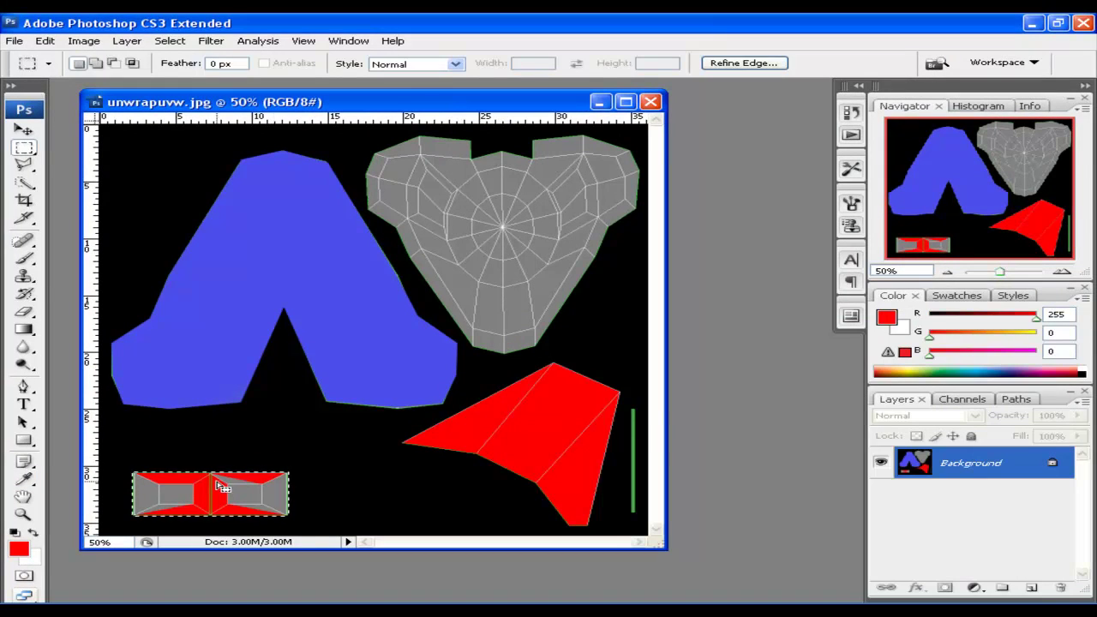
pyautogui.click(25, 260)
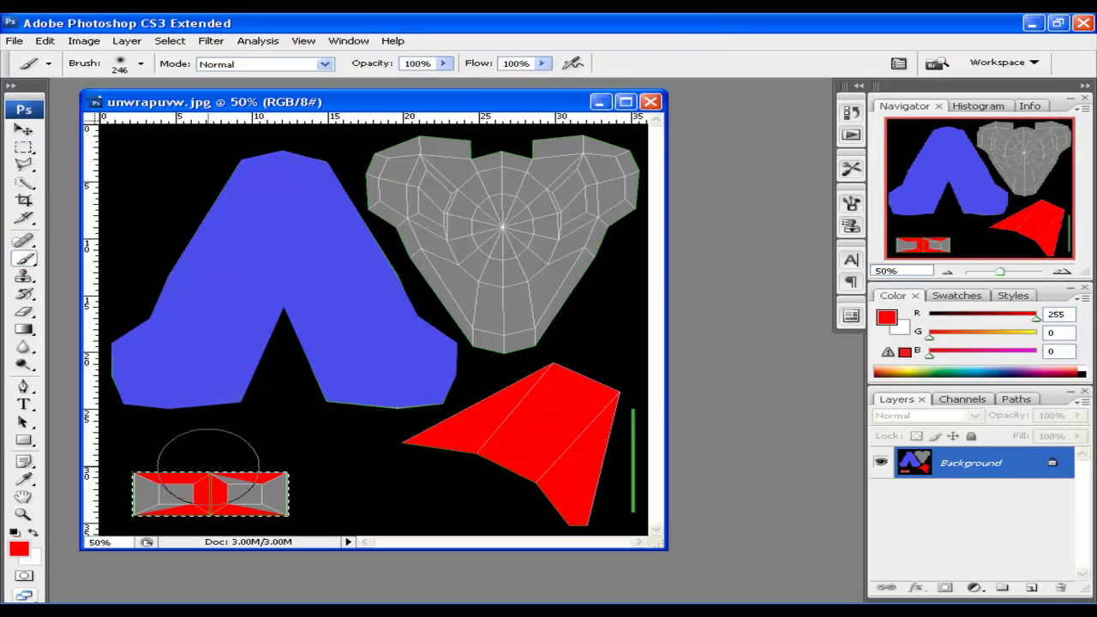
pyautogui.moveTo(216, 464); pyautogui.dragTo(185, 467)
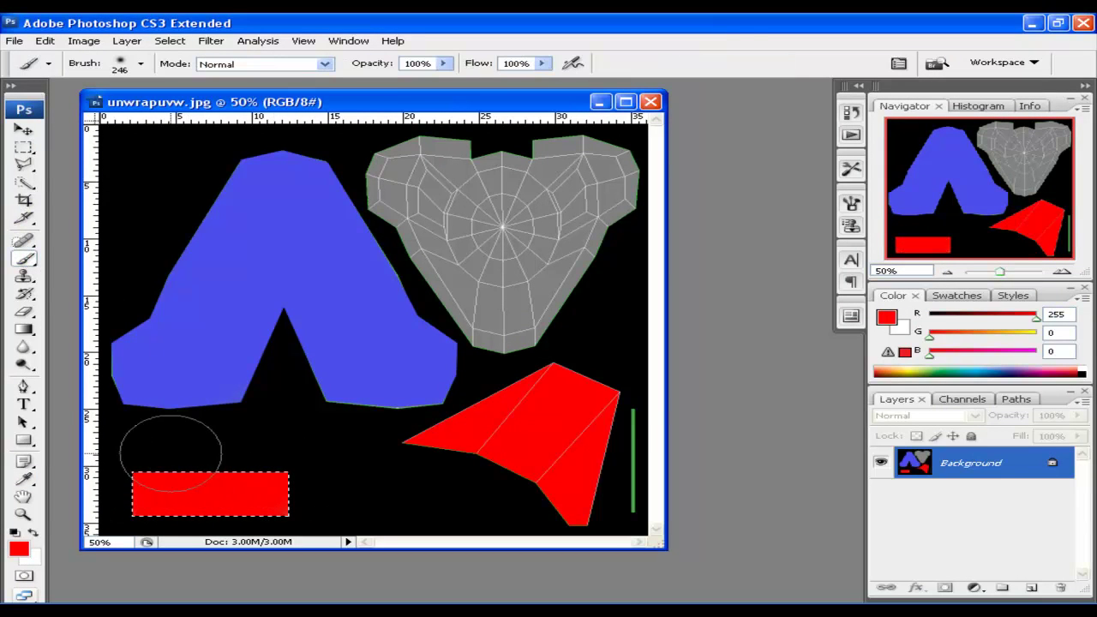
# Set the foreground colour to orange ff9600 and brush it softly along the upper and side edges of the red rectangle.
pyautogui.click(18, 549)
pyautogui.moveTo(828, 538); pyautogui.dragTo(830, 555)
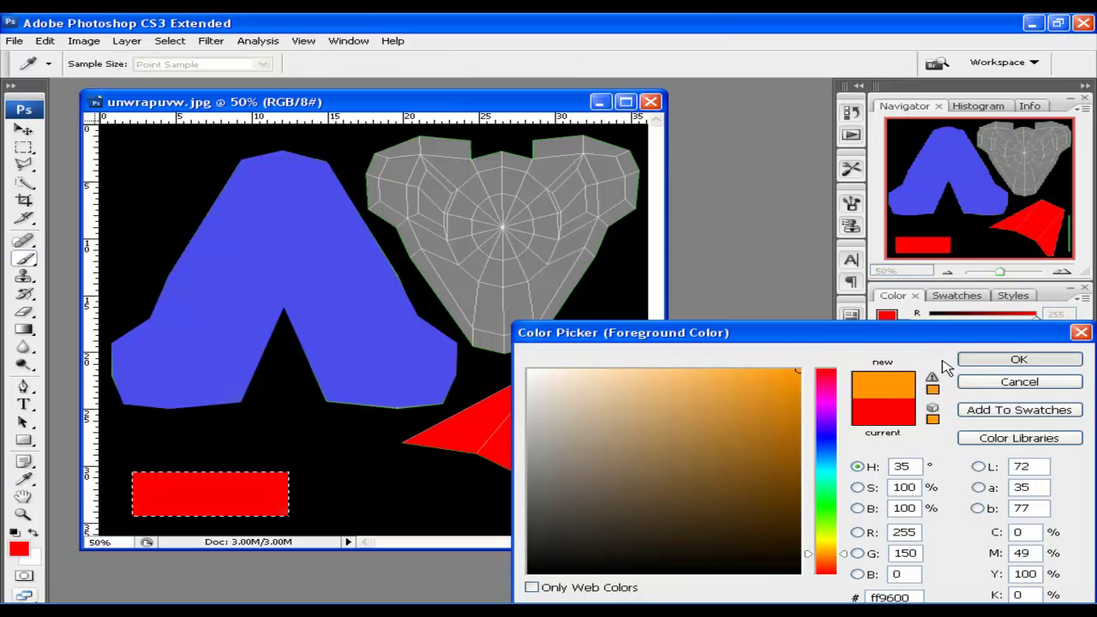
pyautogui.click(1019, 359)
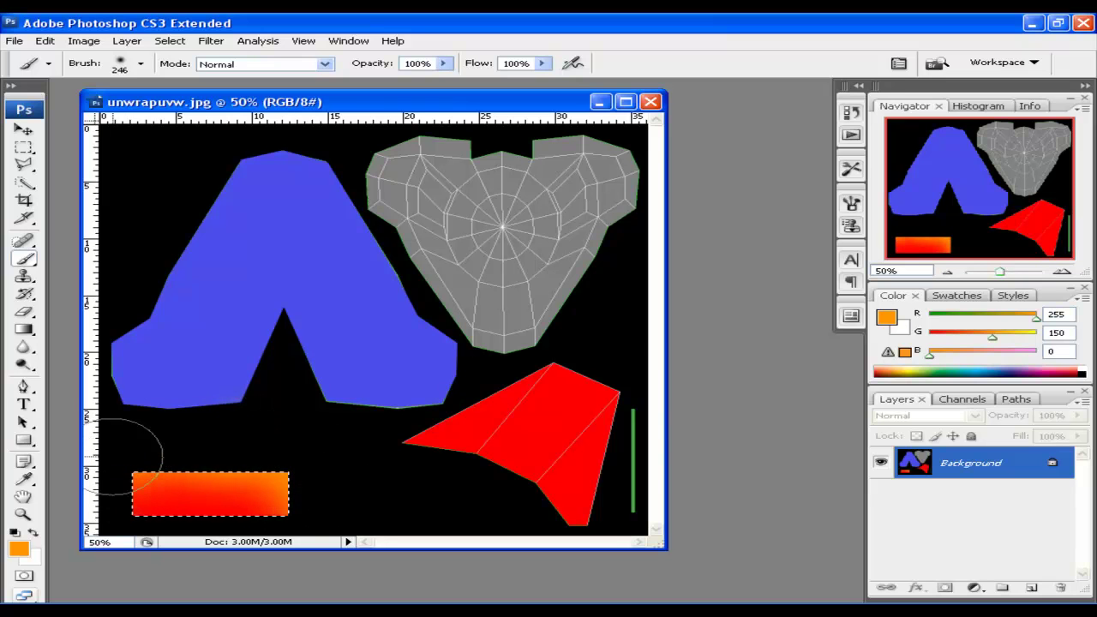
# Brush yellow fff600 along the upper edge and corners of the rectangle with a 69 px soft brush.
pyautogui.click(19, 548)
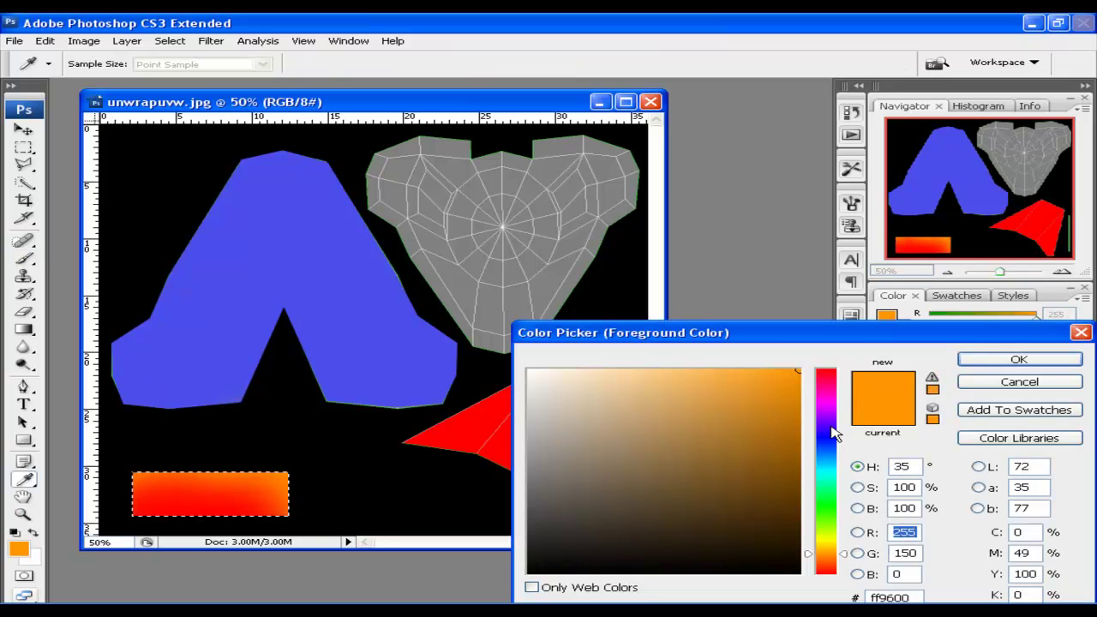
pyautogui.moveTo(833, 540); pyautogui.dragTo(832, 541)
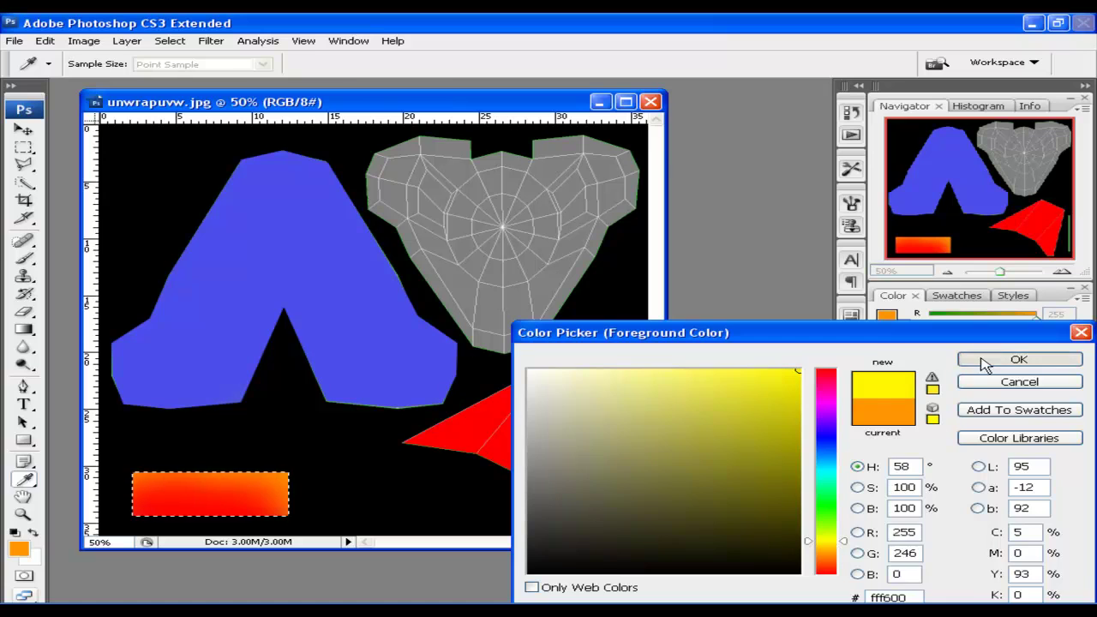
pyautogui.click(1018, 360)
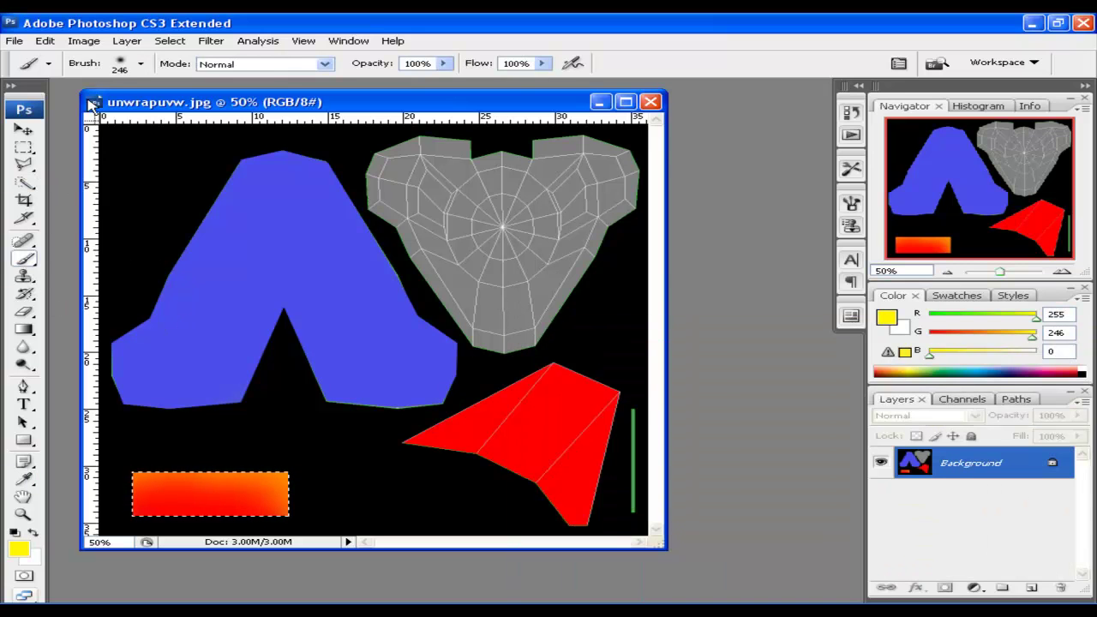
pyautogui.click(142, 65)
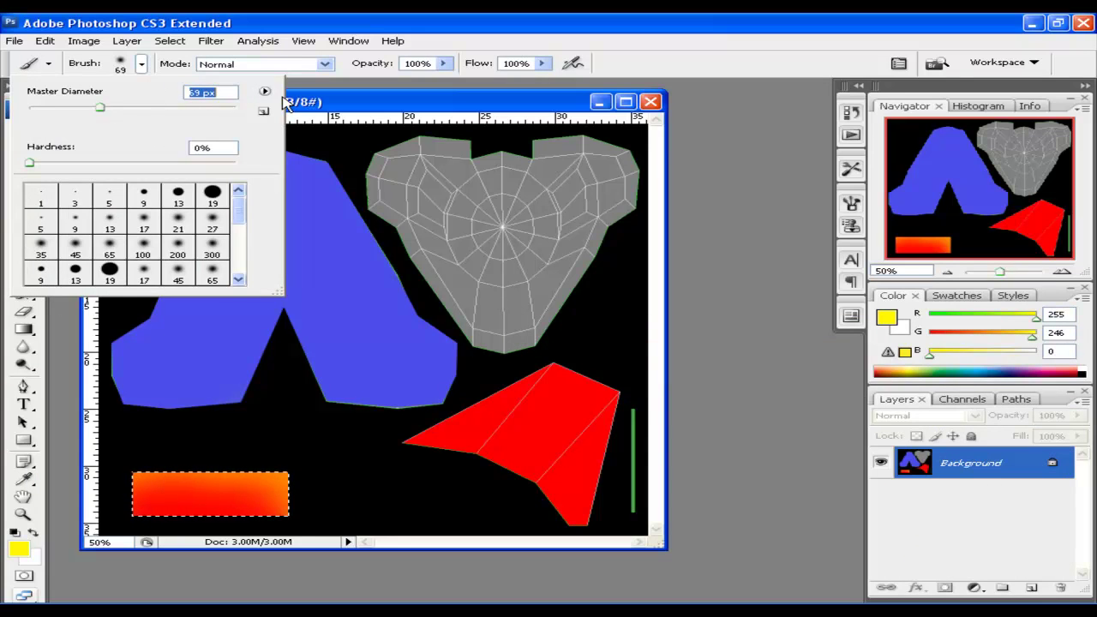
pyautogui.press('Return')
pyautogui.moveTo(128, 487)
pyautogui.mouseDown()
pyautogui.moveTo(151, 464)
pyautogui.moveTo(282, 468)
pyautogui.mouseUp()
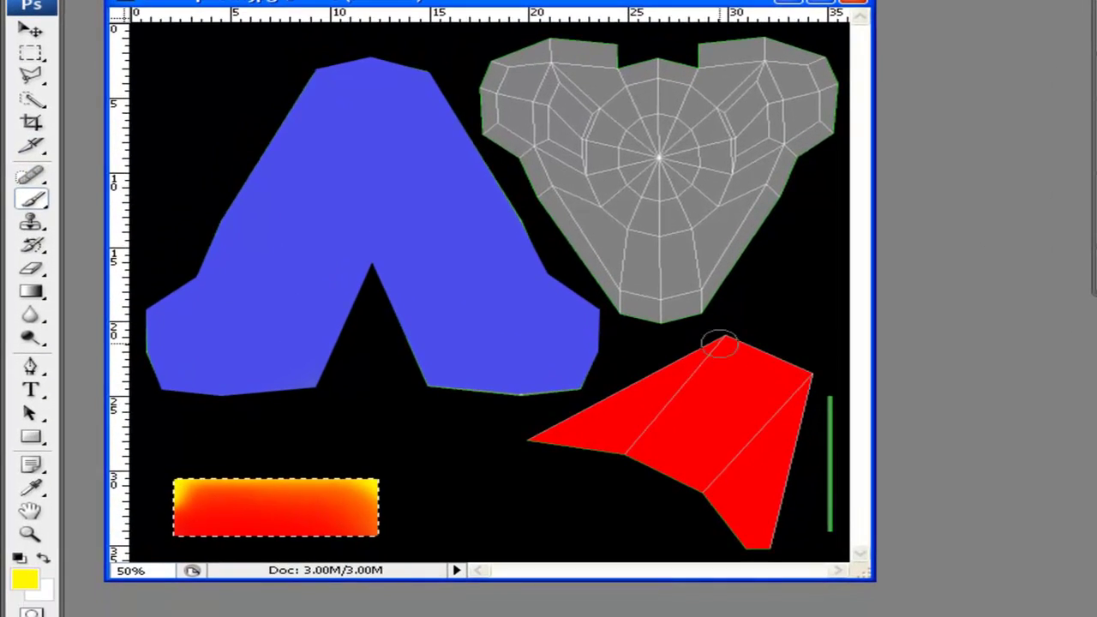
# Outline the red fin-shaped UV island with a closed Polygonal Lasso selection.
pyautogui.click(30, 75)
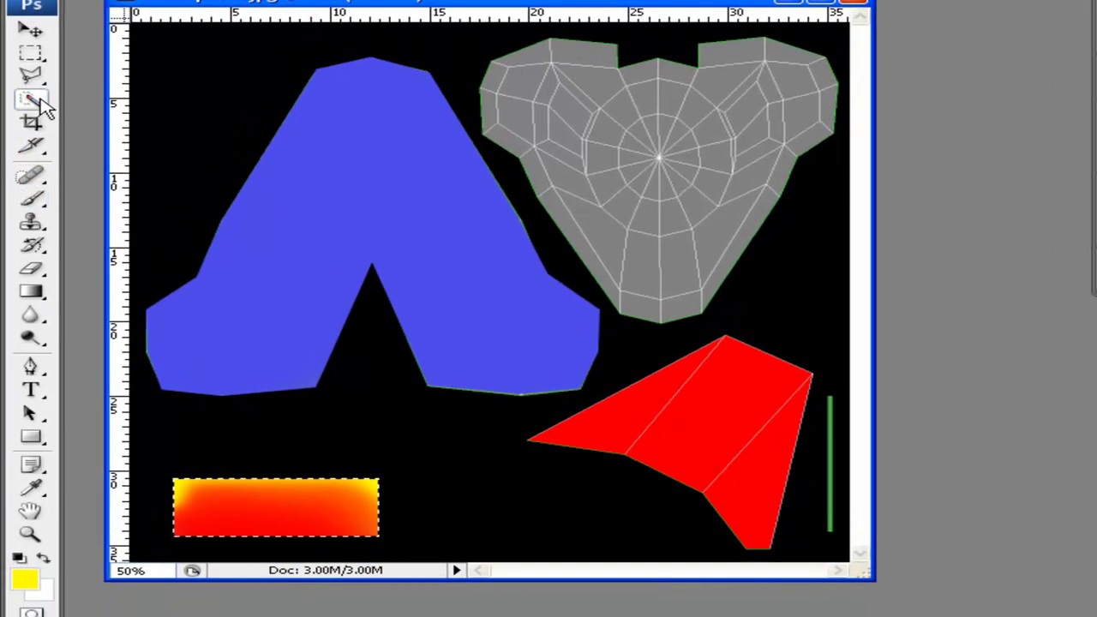
pyautogui.click(725, 336)
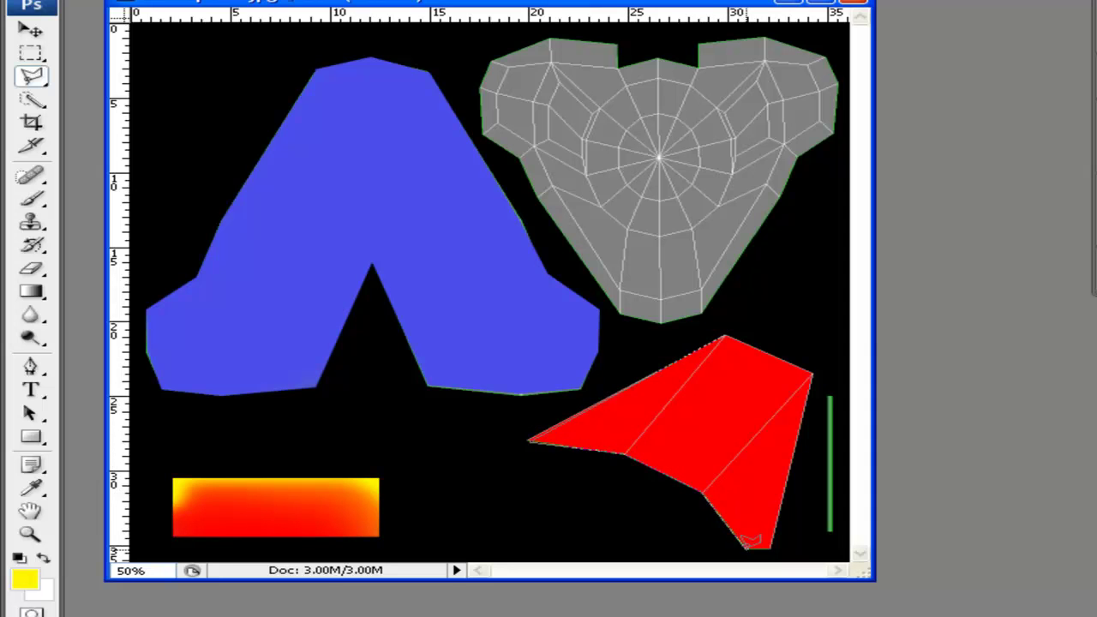
pyautogui.click(811, 373)
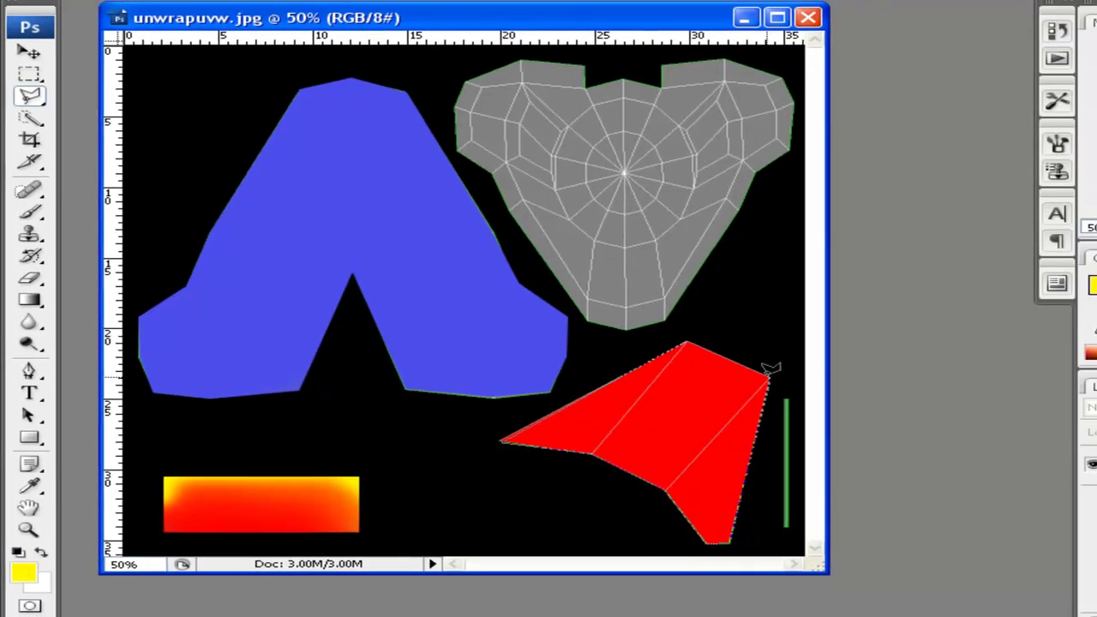
pyautogui.click(704, 319)
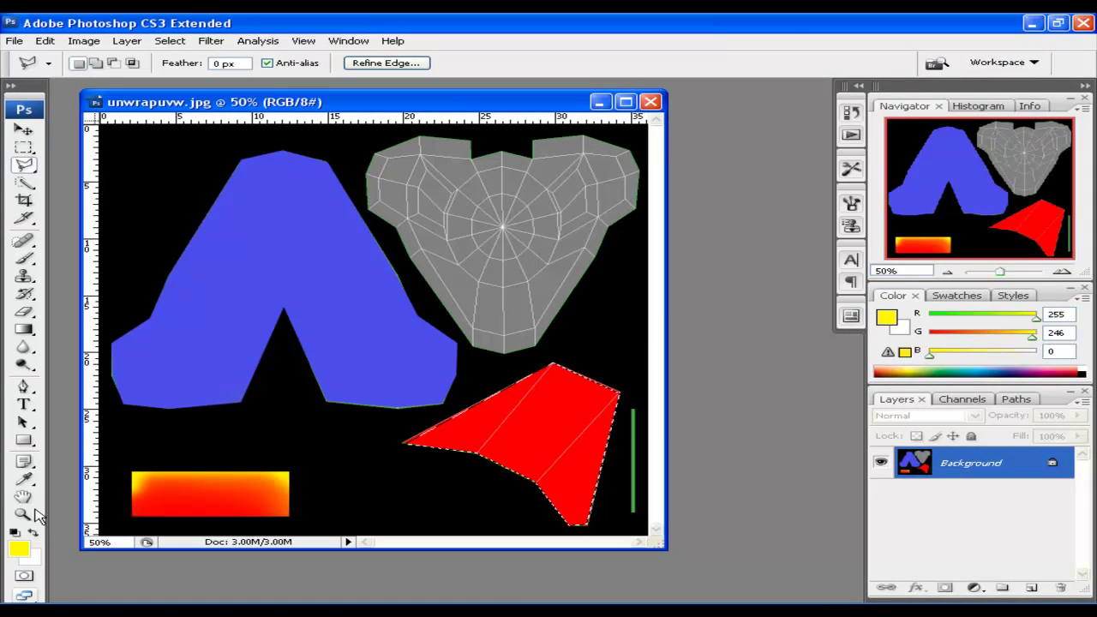
# Fill the selected fin-shaped island with dark blue (R 6, G 23, B 108) using a 152 px brush.
pyautogui.click(18, 549)
pyautogui.moveTo(829, 458); pyautogui.dragTo(829, 444)
pyautogui.click(785, 484)
pyautogui.click(1025, 361)
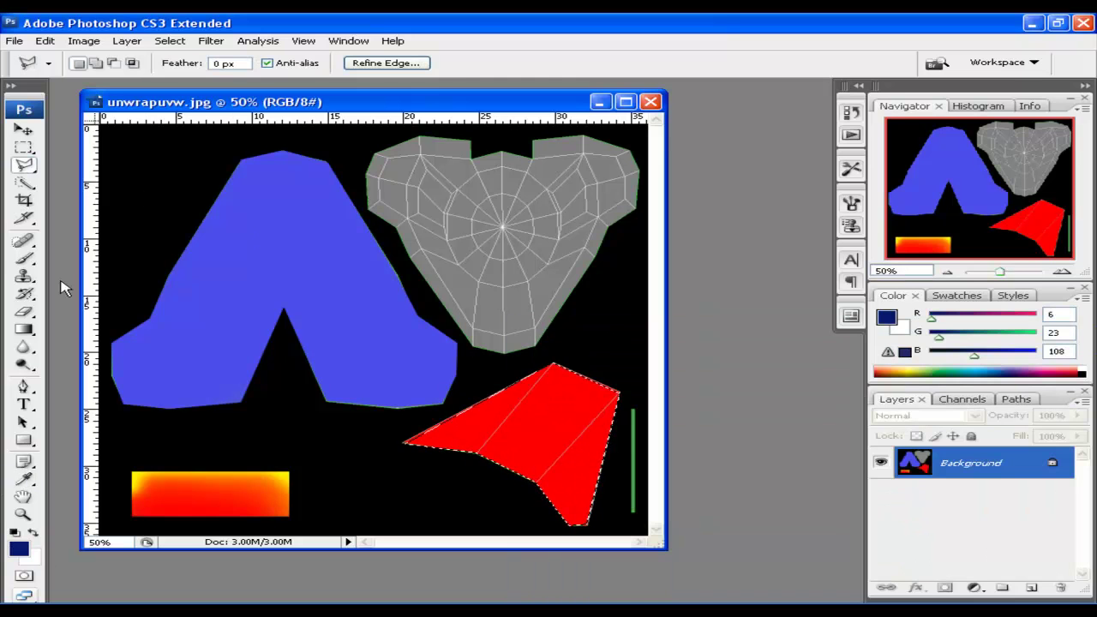
pyautogui.press('b')
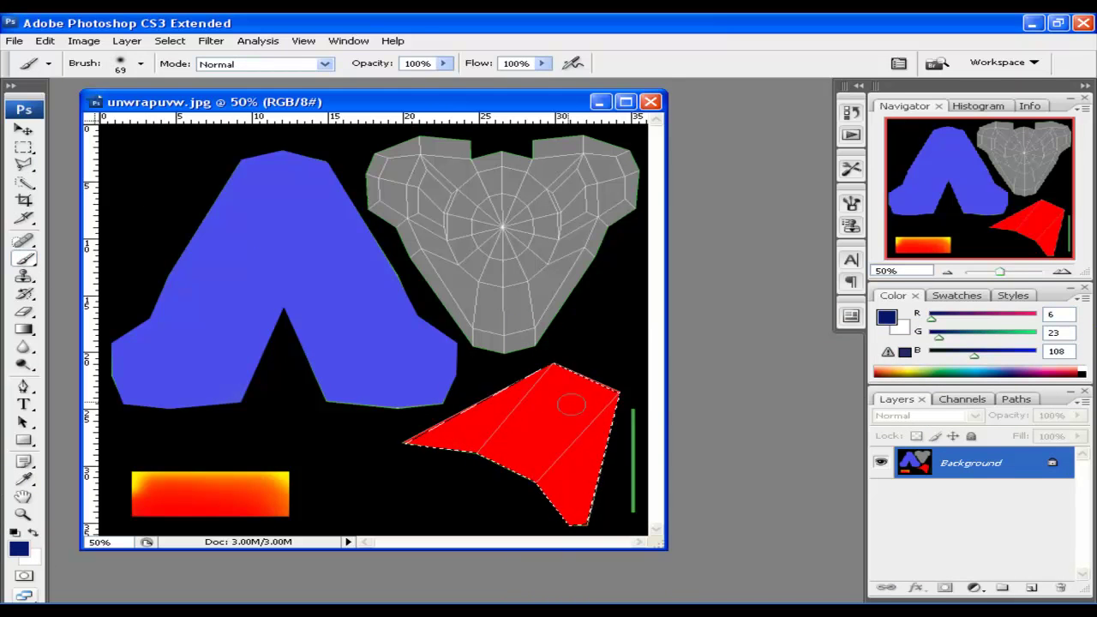
pyautogui.click(141, 64)
pyautogui.moveTo(152, 108); pyautogui.dragTo(160, 107)
pyautogui.press('Return')
pyautogui.moveTo(558, 372)
pyautogui.mouseDown()
pyautogui.moveTo(583, 463)
pyautogui.moveTo(579, 514)
pyautogui.mouseUp()
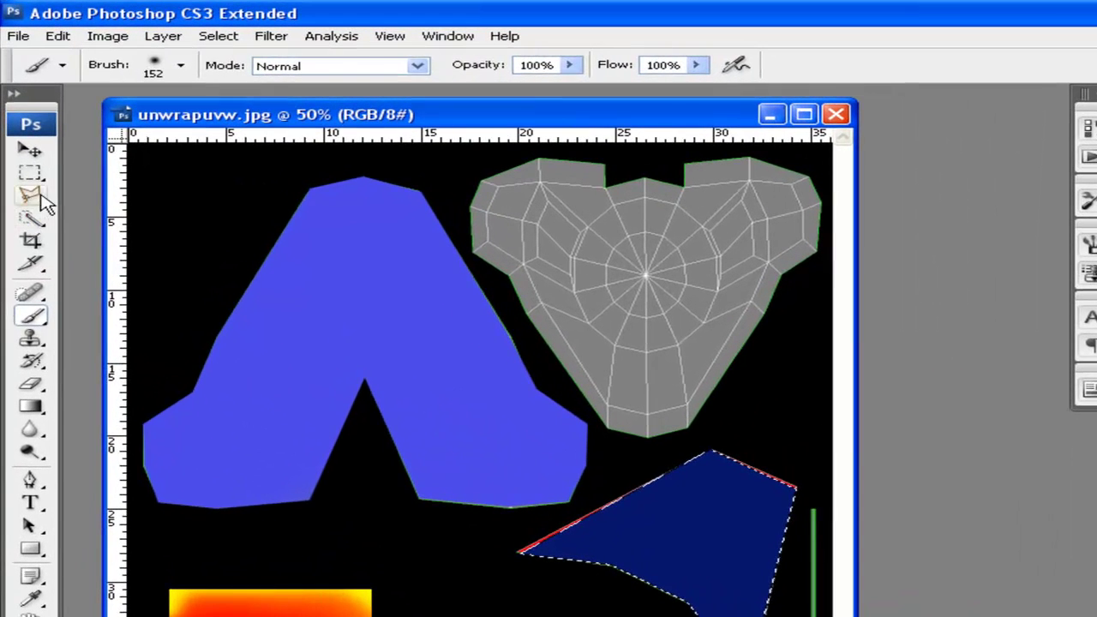
# Outline the heart-shaped wireframe UV island with a closed Polygonal Lasso selection.
pyautogui.click(39, 197)
pyautogui.click(517, 551)
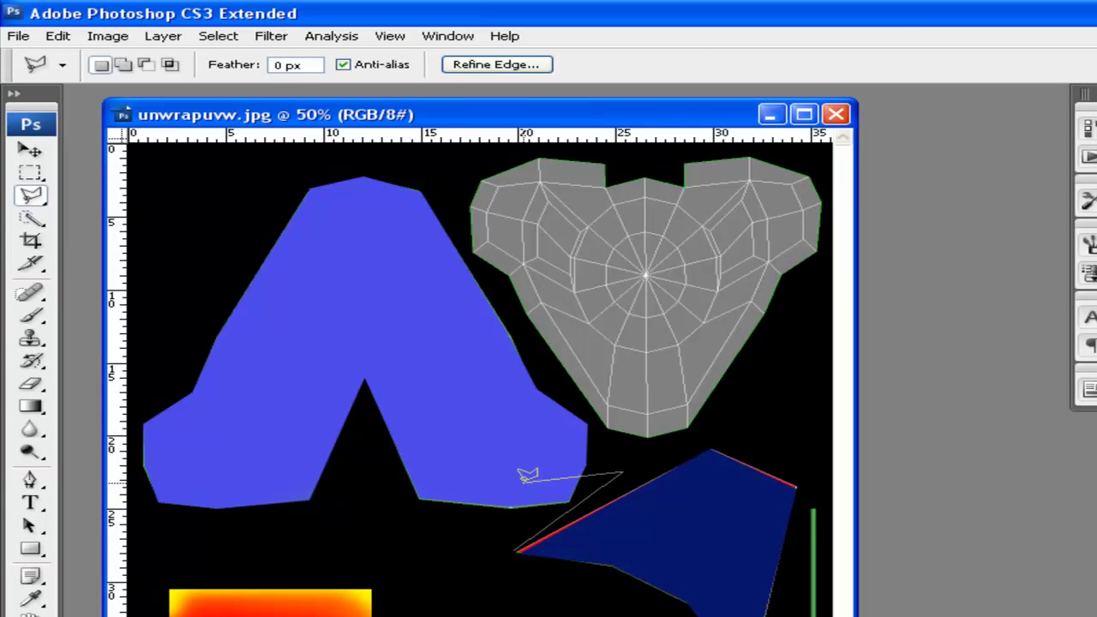
pyautogui.click(516, 548)
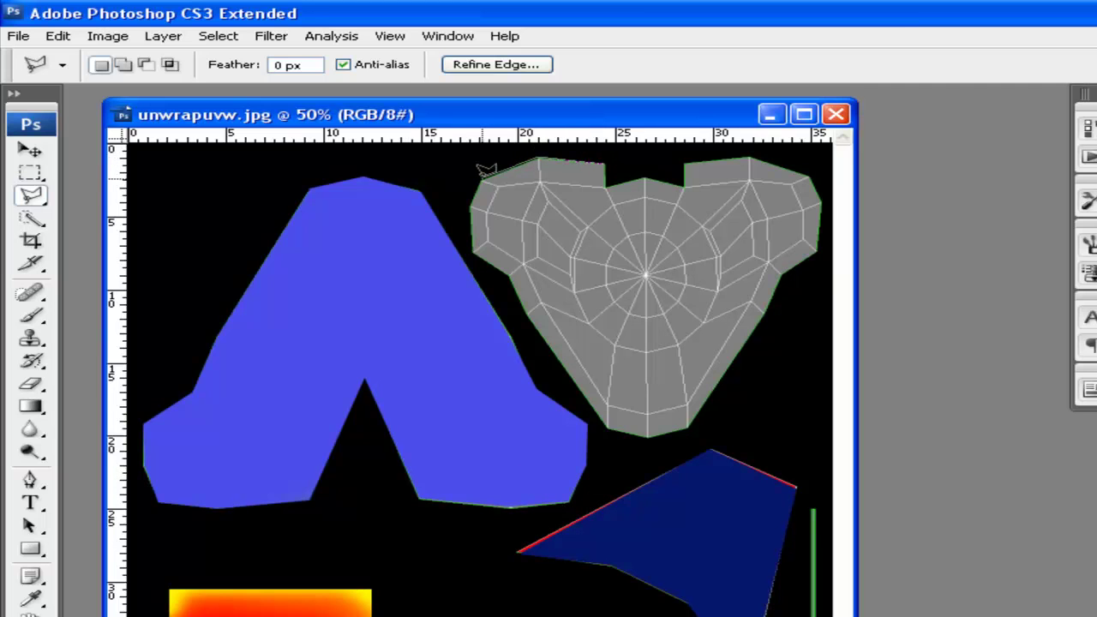
pyautogui.click(472, 252)
pyautogui.click(637, 380)
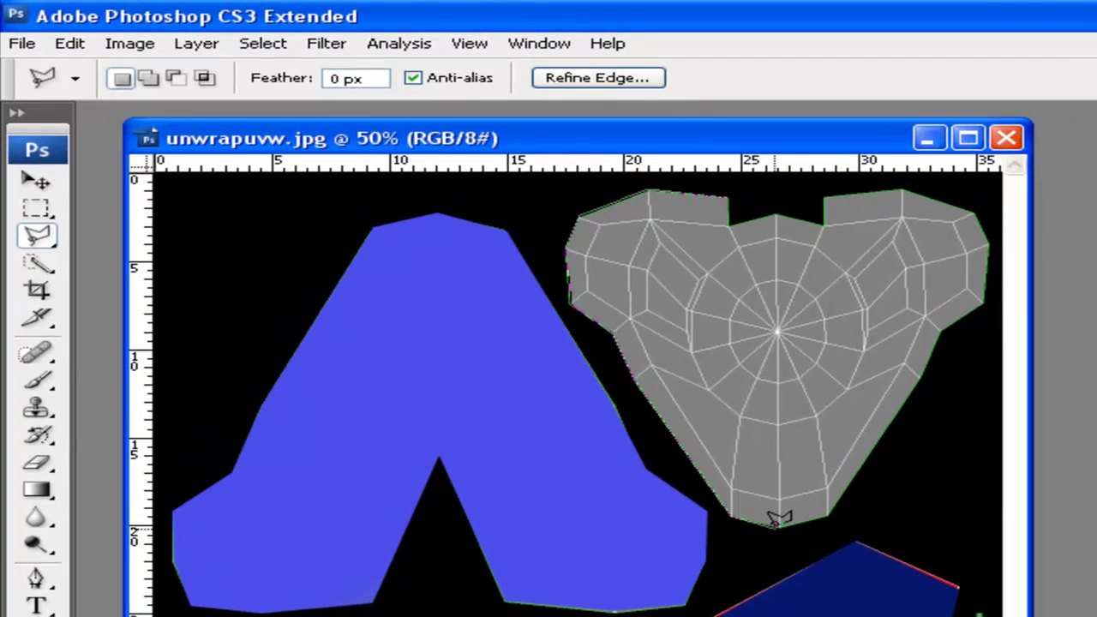
pyautogui.click(827, 507)
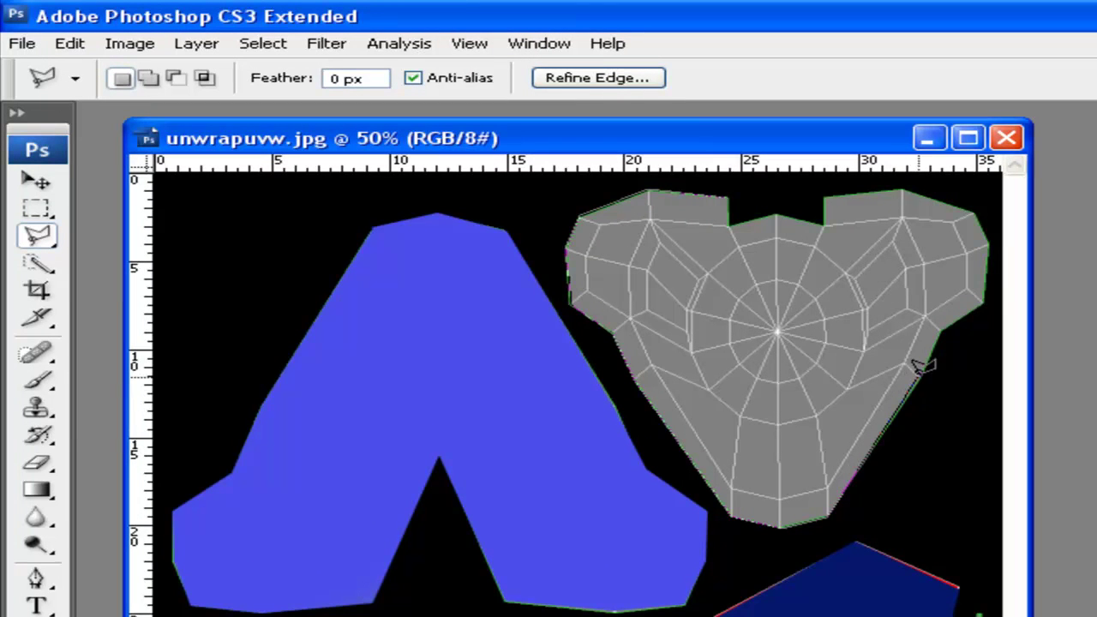
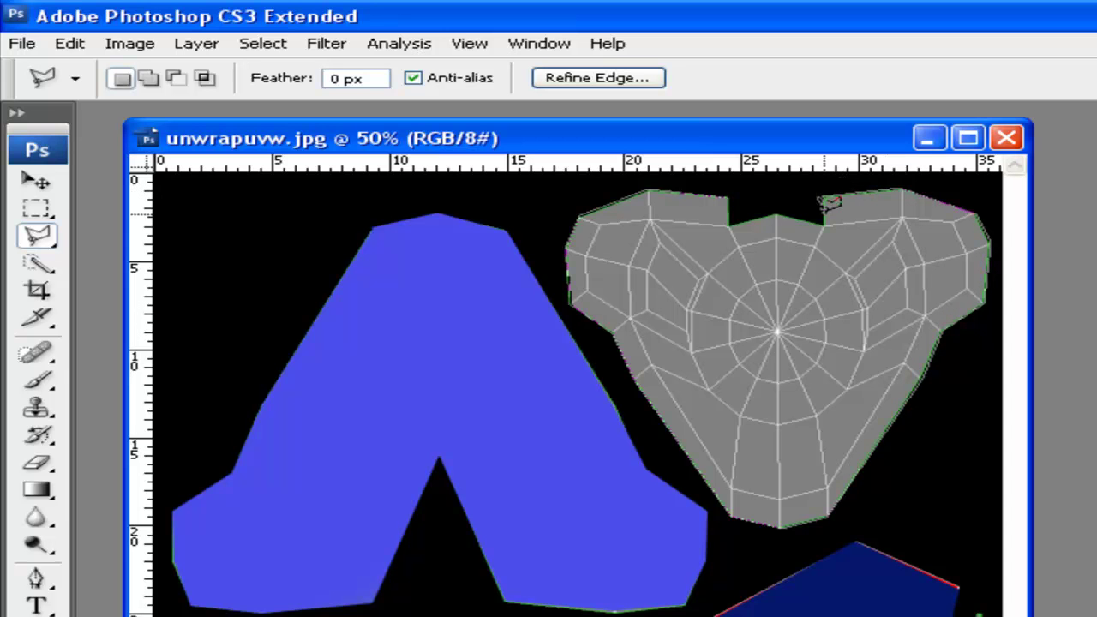
pyautogui.click(731, 211)
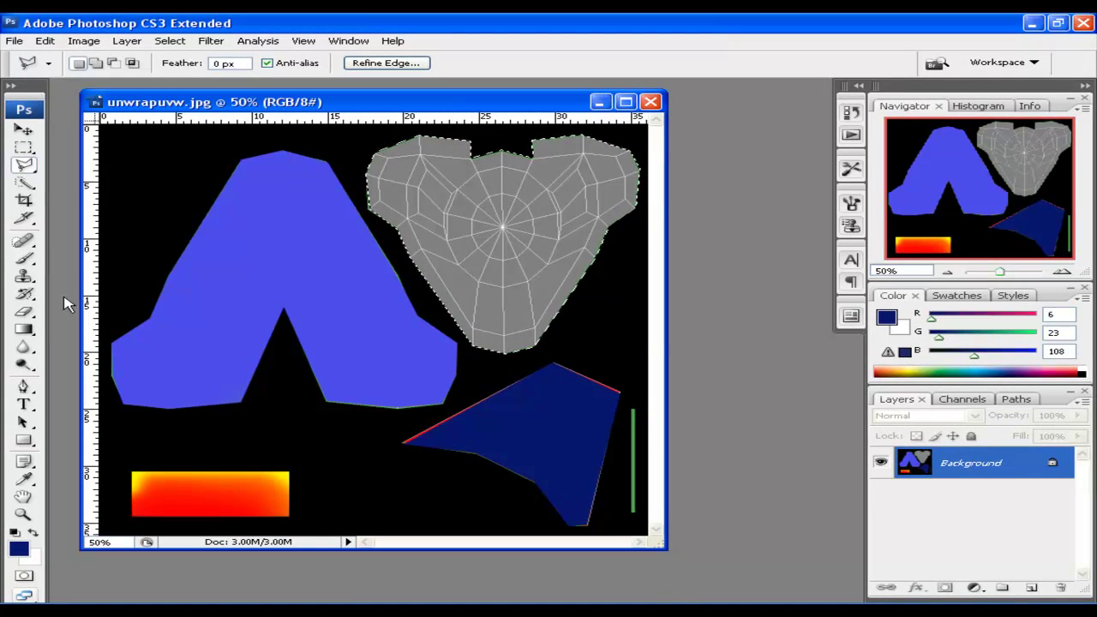
pyautogui.click(19, 549)
pyautogui.click(517, 357)
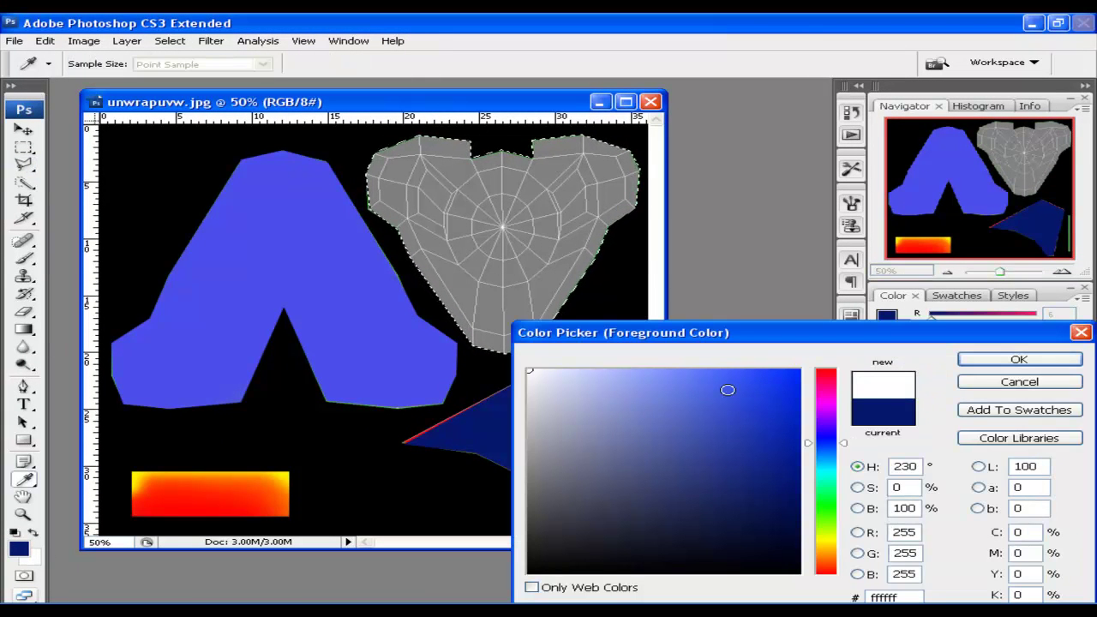
pyautogui.click(1020, 382)
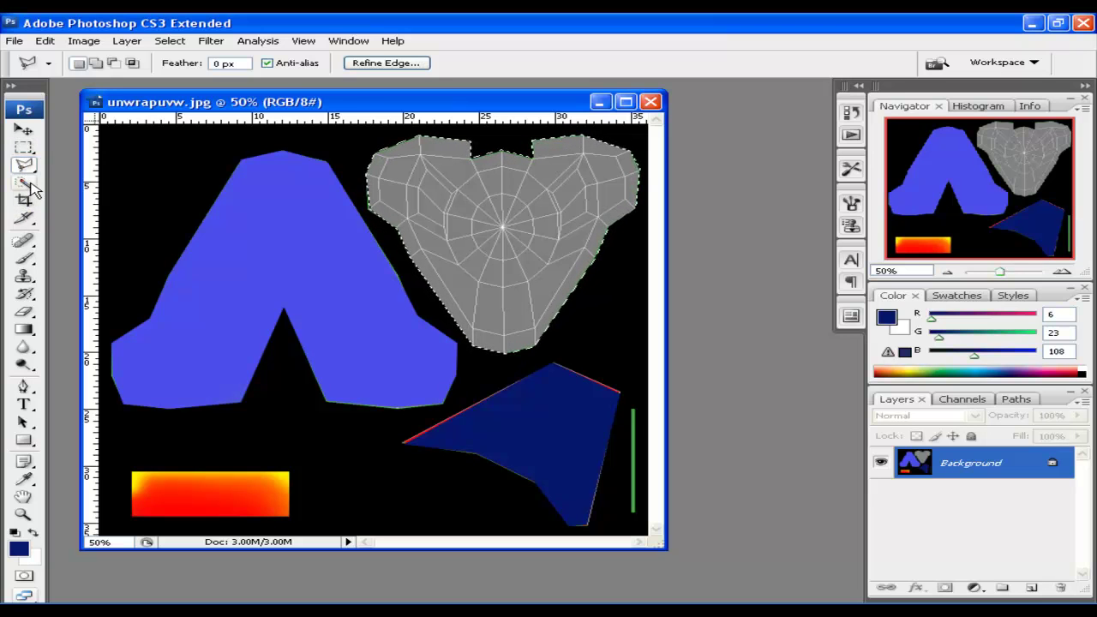
# Subtract the large central circle of the wireframe from the heart-shaped selection with the Polygonal Lasso.
pyautogui.press('alt')
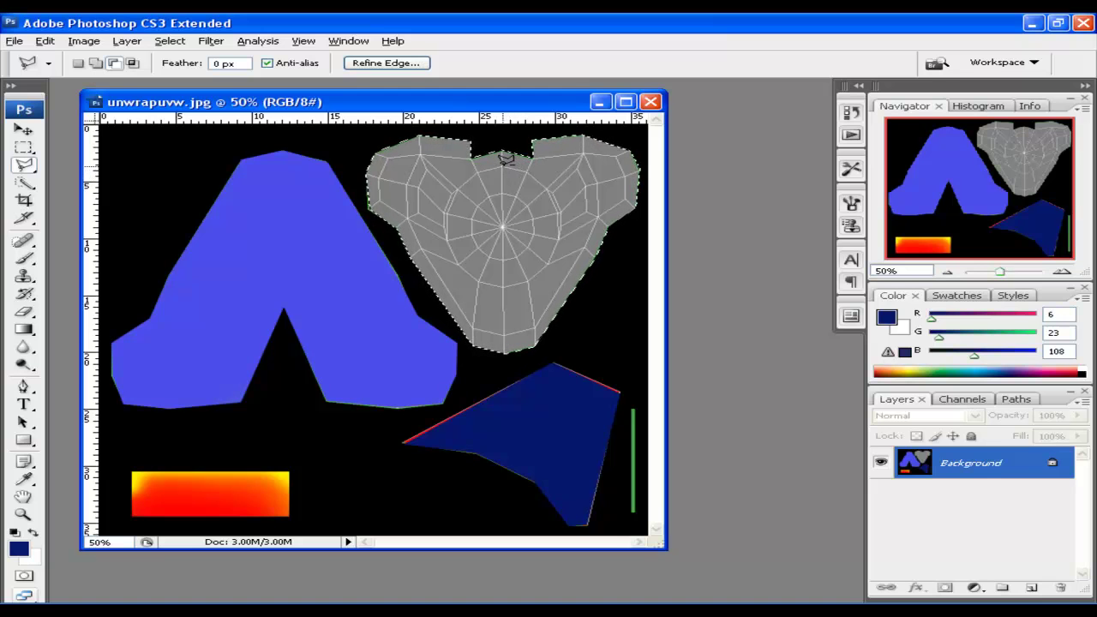
pyautogui.keyDown('alt'); pyautogui.click(501, 166); pyautogui.keyUp('alt')
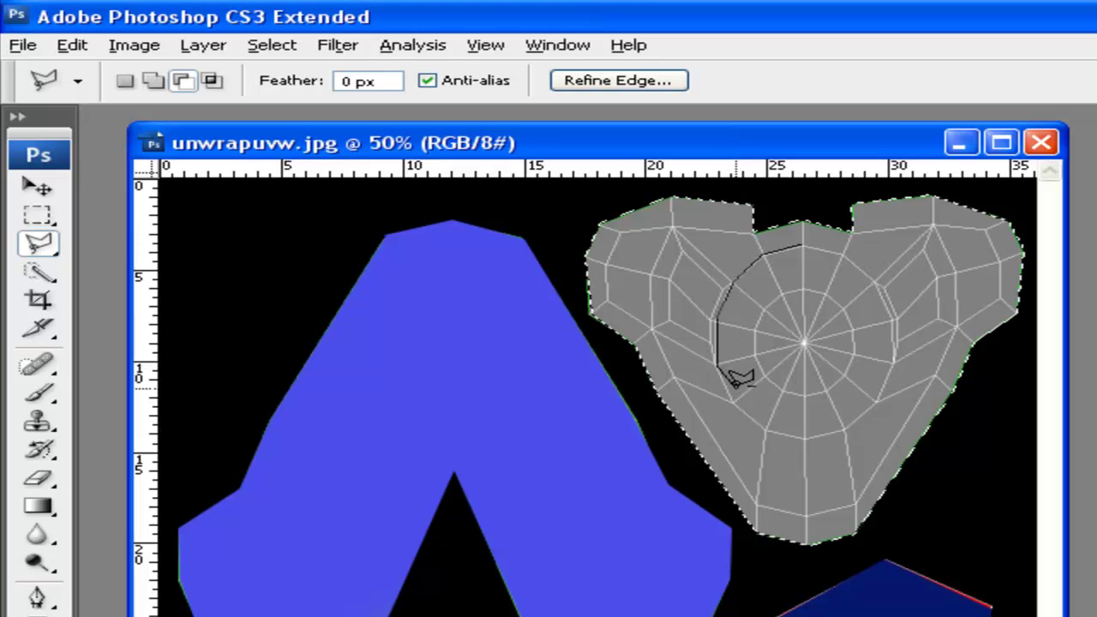
pyautogui.keyDown('alt'); pyautogui.moveTo(736, 397); pyautogui.dragTo(761, 415); pyautogui.keyUp('alt')
pyautogui.keyDown('alt'); pyautogui.moveTo(840, 421); pyautogui.dragTo(875, 394); pyautogui.keyUp('alt')
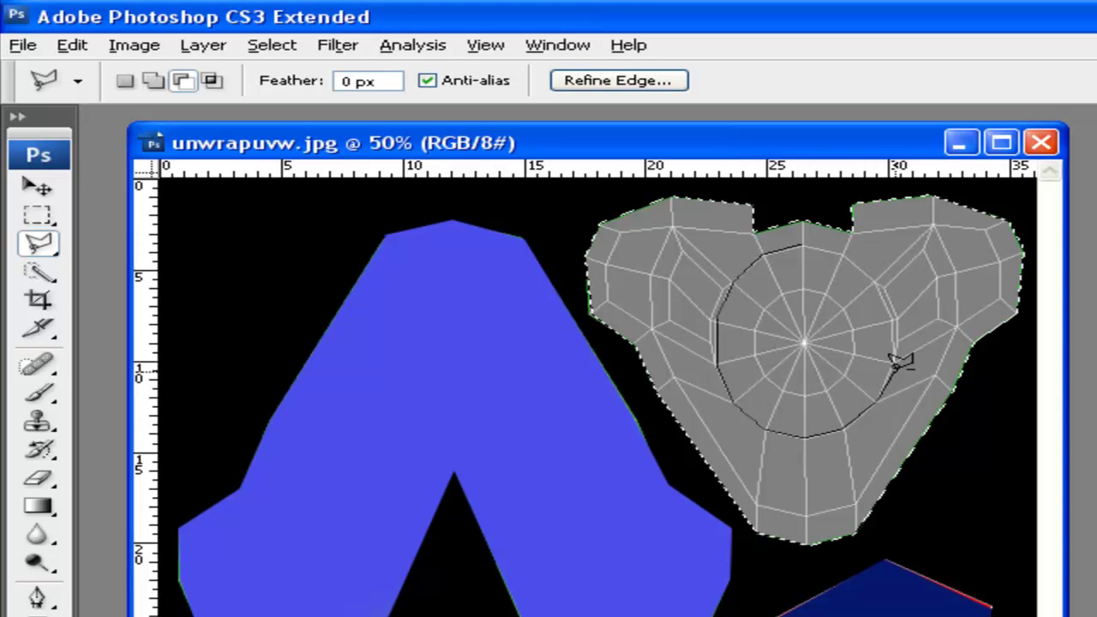
pyautogui.keyDown('alt'); pyautogui.moveTo(900, 325); pyautogui.dragTo(885, 291); pyautogui.keyUp('alt')
pyautogui.keyDown('alt'); pyautogui.moveTo(848, 250); pyautogui.dragTo(800, 243); pyautogui.keyUp('alt')
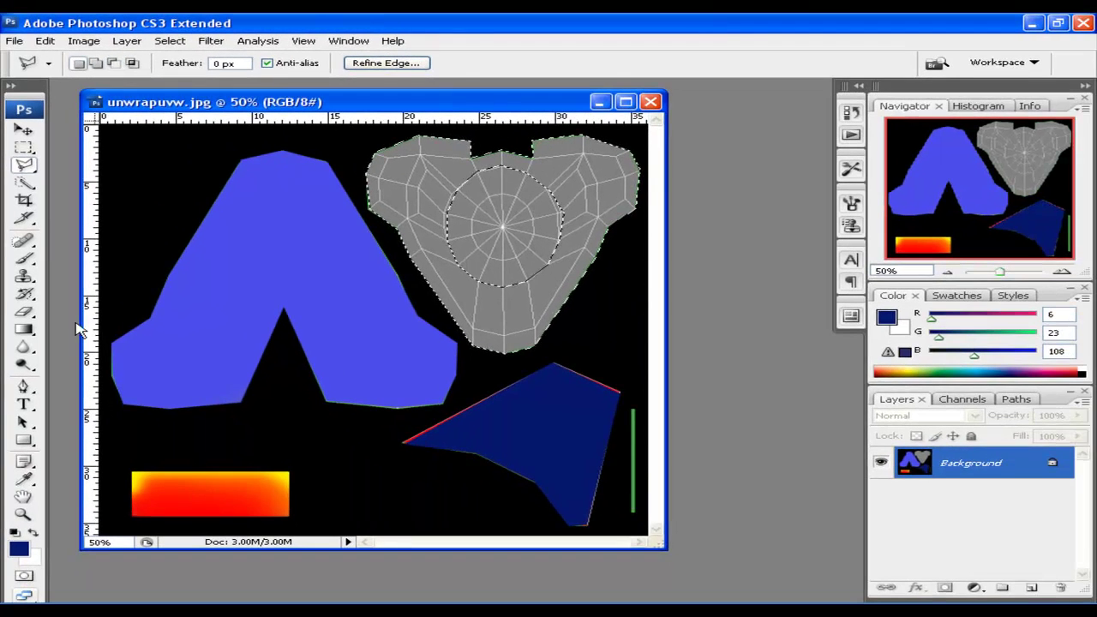
# Set the foreground colour to white and fill the selected heart-shaped area around the circle with a 473 px brush.
pyautogui.click(19, 549)
pyautogui.moveTo(541, 379); pyautogui.dragTo(525, 367)
pyautogui.click(963, 358)
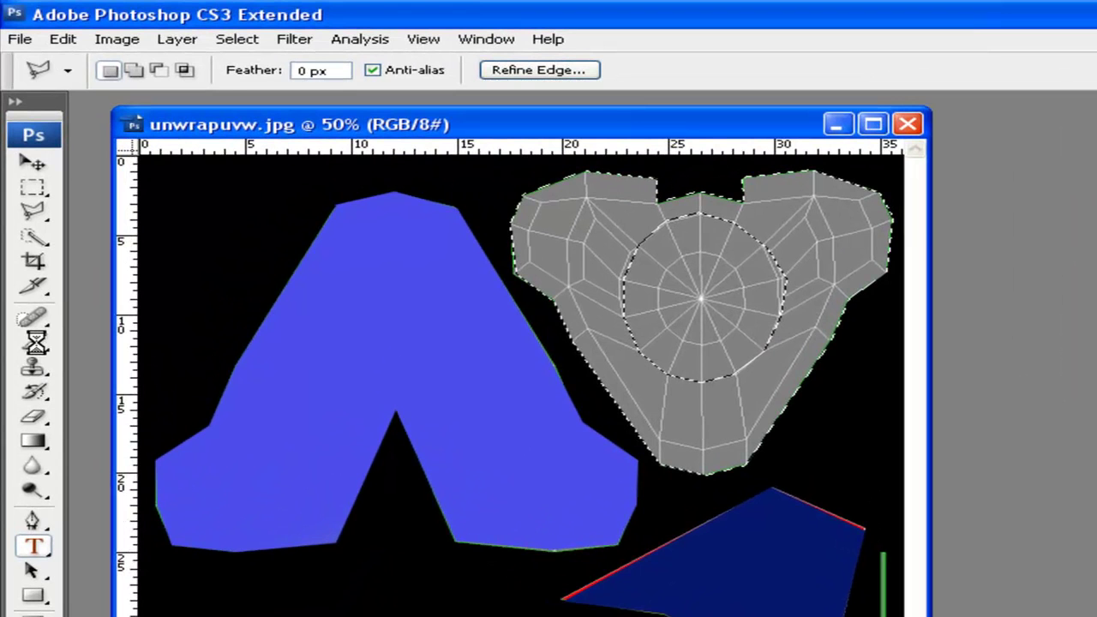
pyautogui.click(34, 344)
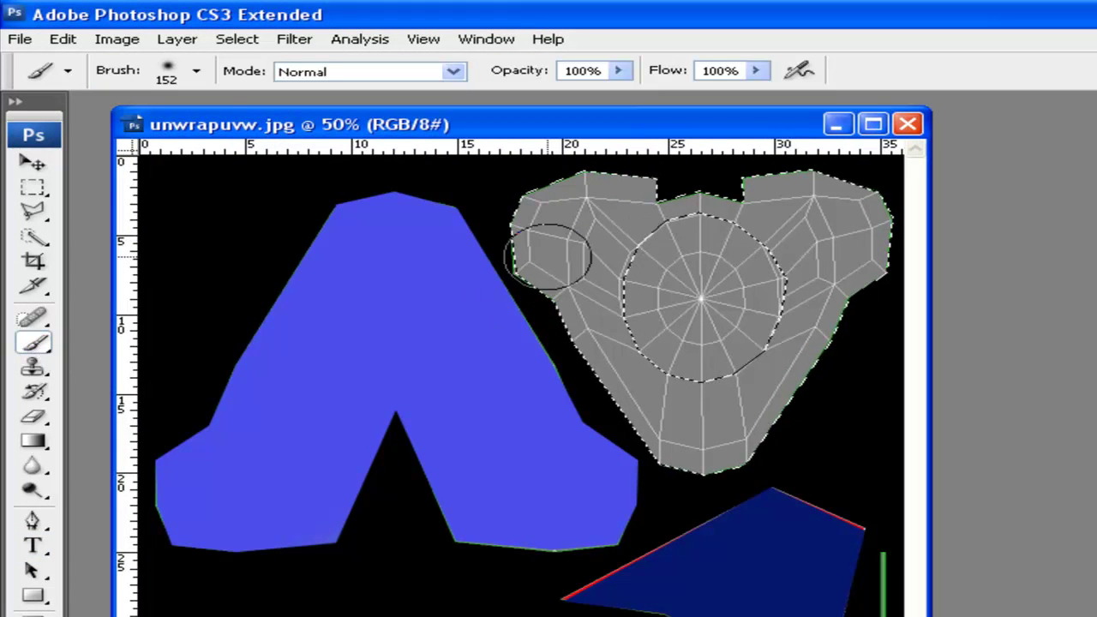
pyautogui.click(196, 71)
pyautogui.moveTo(223, 135); pyautogui.dragTo(272, 134)
pyautogui.moveTo(616, 203)
pyautogui.mouseDown()
pyautogui.moveTo(811, 161)
pyautogui.moveTo(719, 358)
pyautogui.moveTo(594, 525)
pyautogui.mouseUp()
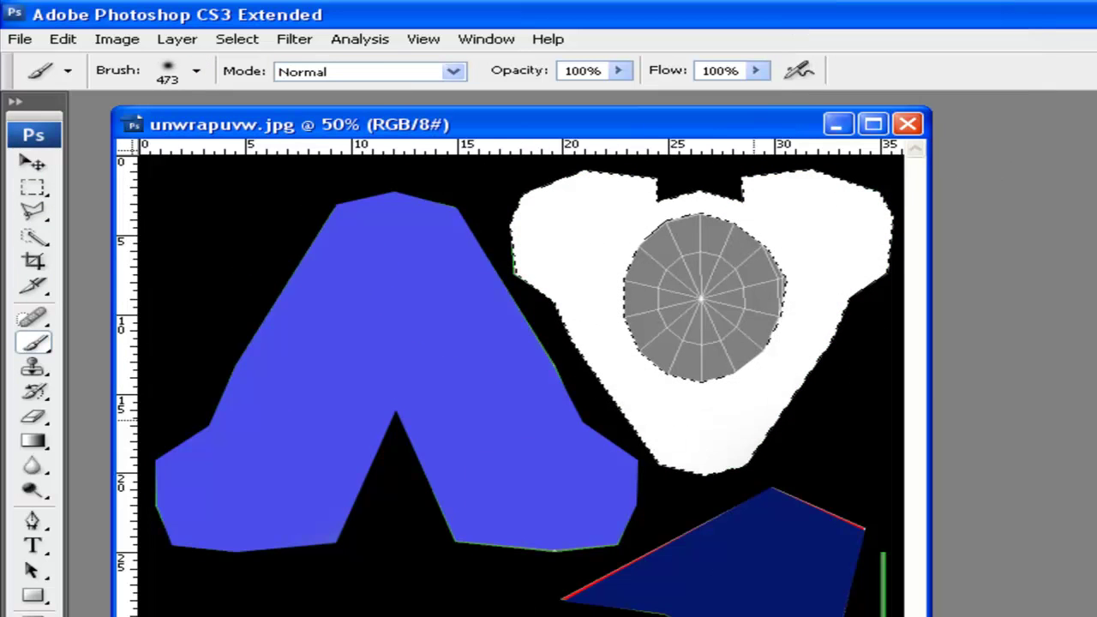
# Select the unpainted central circle of the white island with an Elliptical Marquee.
pyautogui.click(36, 192)
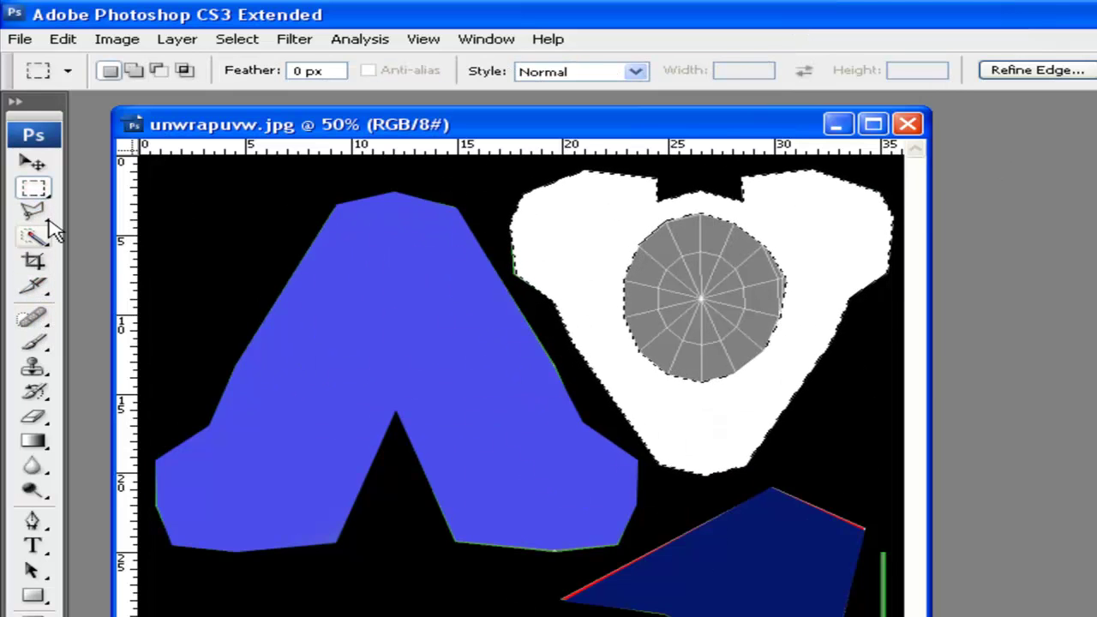
pyautogui.moveTo(49, 196); pyautogui.dragTo(98, 211)
pyautogui.click(686, 259)
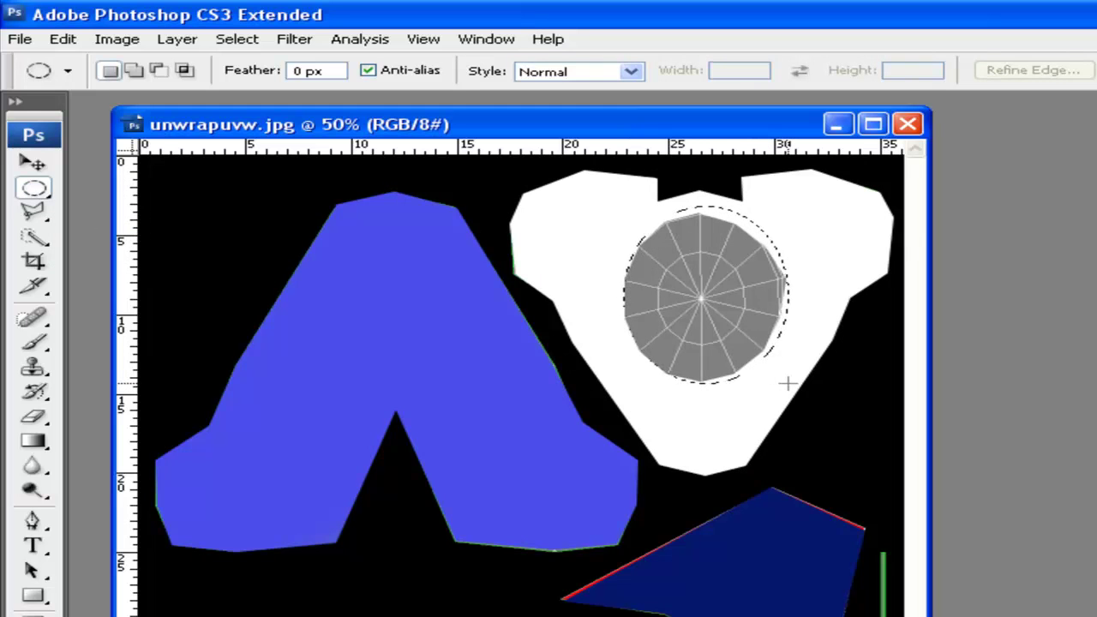
pyautogui.moveTo(788, 383); pyautogui.dragTo(787, 382)
# Nudge the selected circle's pixels slightly left and down with the Move tool.
pyautogui.click(33, 163)
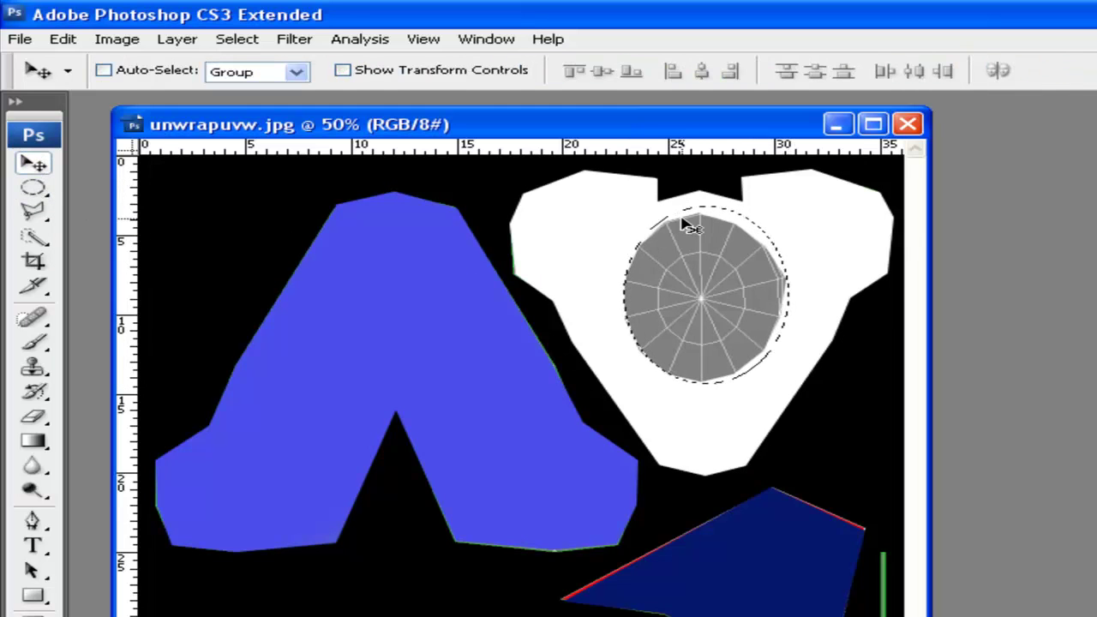
pyautogui.press('Left')
pyautogui.press('Left')
pyautogui.press('Left')
pyautogui.press('Left')
pyautogui.press('Left')
pyautogui.press('Left')
pyautogui.press('Left')
pyautogui.press('Left')
pyautogui.press('Down')
pyautogui.press('Down')
pyautogui.press('Down')
pyautogui.press('Down')
pyautogui.press('Down')
pyautogui.press('Down')
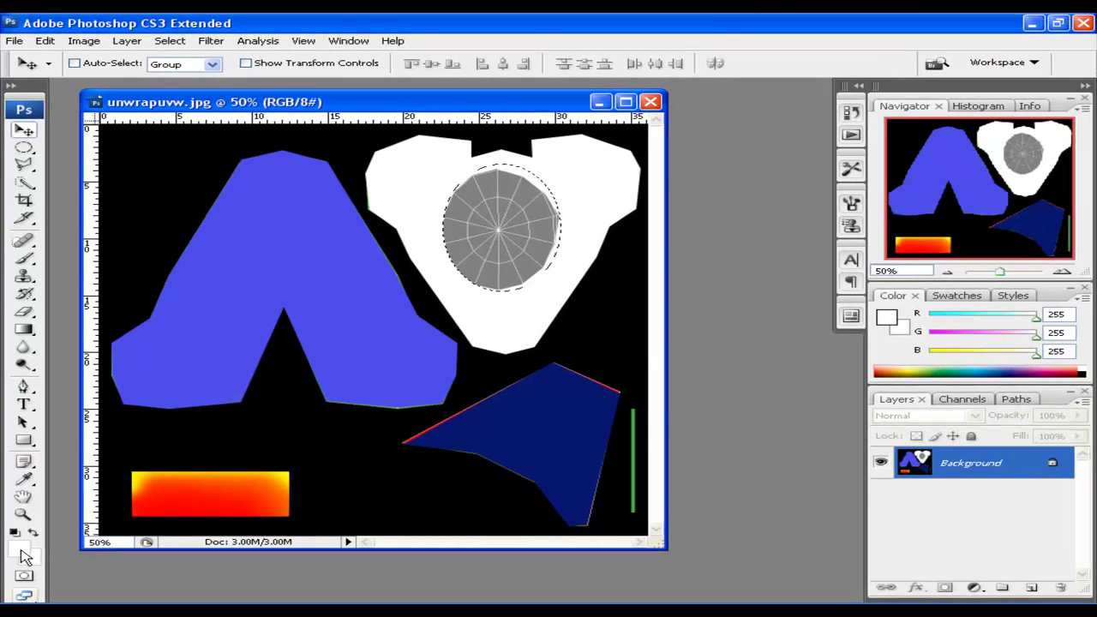
# Set the foreground colour to orange-red ff4400 and fill the selected circle with the brush.
pyautogui.click(23, 553)
pyautogui.click(282, 480)
pyautogui.click(266, 486)
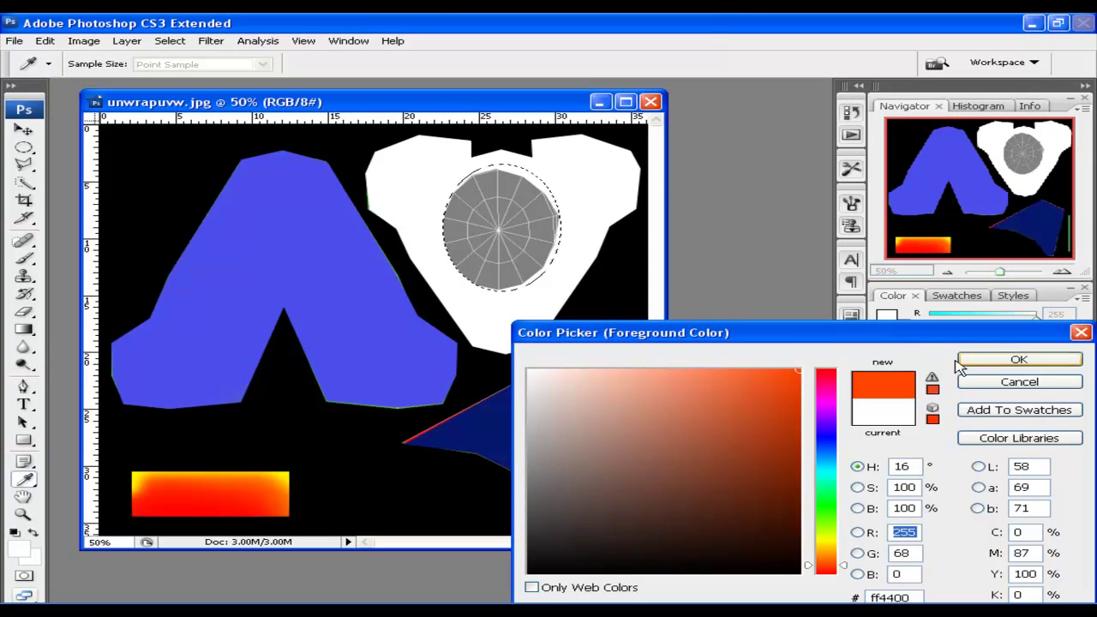
pyautogui.click(1019, 359)
pyautogui.click(24, 259)
pyautogui.moveTo(502, 227)
pyautogui.mouseDown()
pyautogui.moveTo(465, 215)
pyautogui.moveTo(477, 208)
pyautogui.moveTo(446, 223)
pyautogui.mouseUp()
# Set the foreground colour to amber efab07.
pyautogui.click(21, 553)
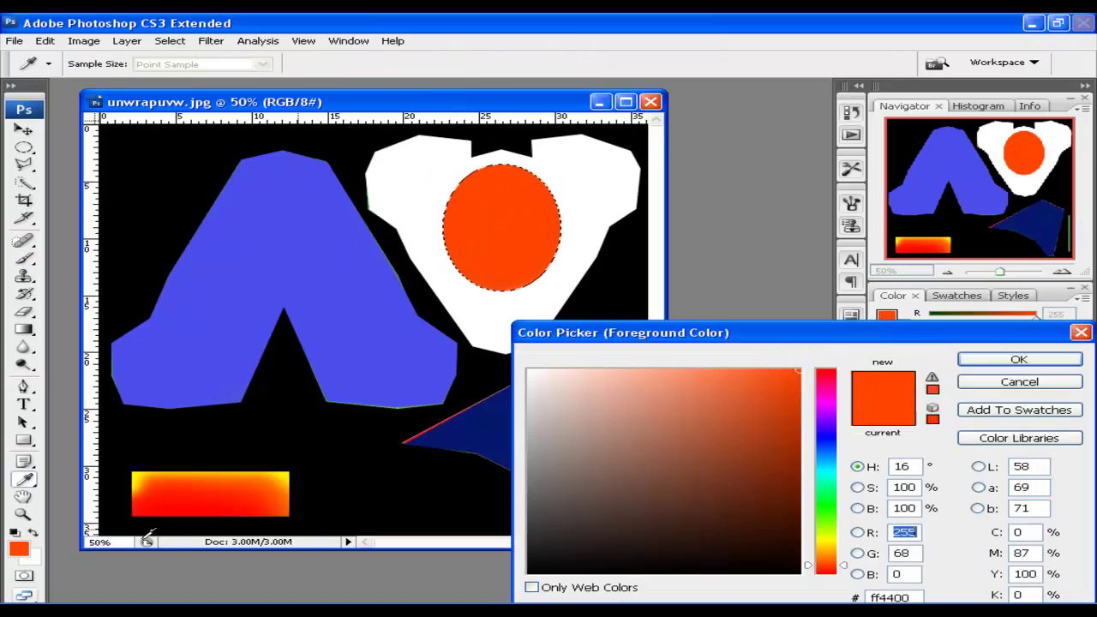
pyautogui.moveTo(775, 399)
pyautogui.mouseDown()
pyautogui.moveTo(801, 374)
pyautogui.moveTo(801, 451)
pyautogui.moveTo(803, 436)
pyautogui.mouseUp()
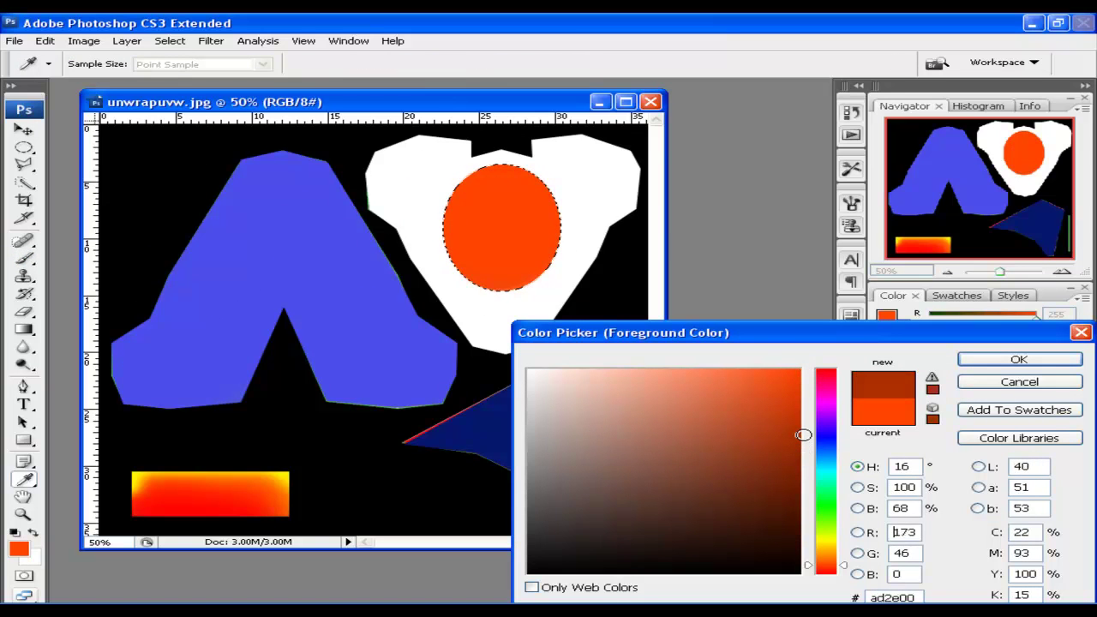
pyautogui.click(735, 416)
pyautogui.moveTo(824, 541); pyautogui.dragTo(824, 551)
pyautogui.moveTo(772, 423); pyautogui.dragTo(793, 381)
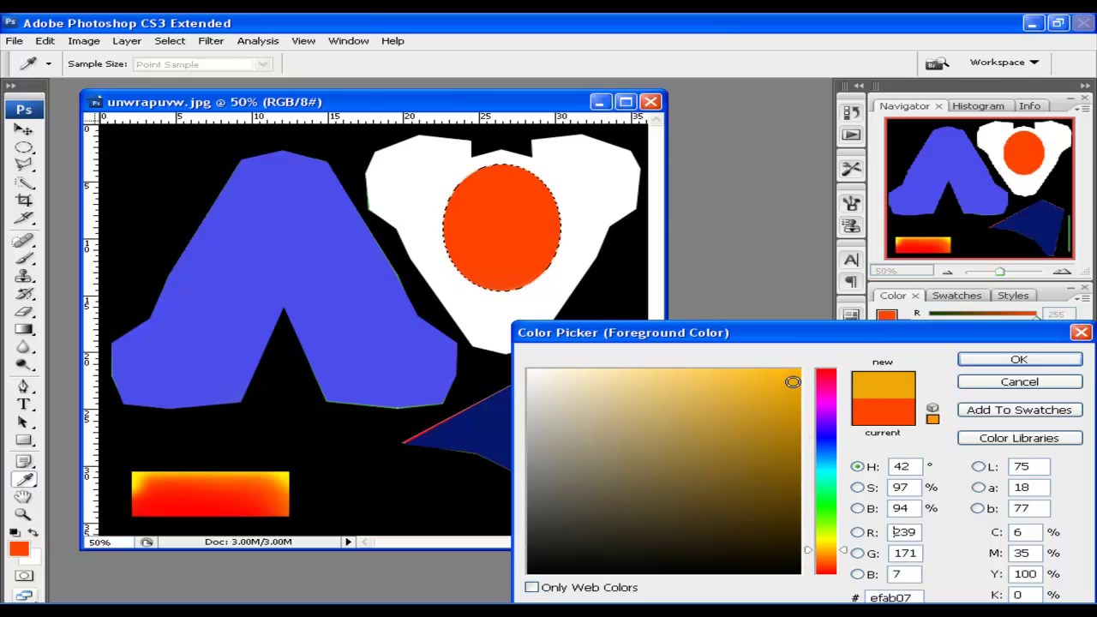
pyautogui.click(994, 360)
# Paint a small amber patch in the centre of the orange-red circle with a smaller soft brush.
pyautogui.click(139, 66)
pyautogui.click(81, 107)
pyautogui.click(482, 214)
pyautogui.moveTo(504, 203)
pyautogui.mouseDown()
pyautogui.moveTo(494, 209)
pyautogui.moveTo(515, 224)
pyautogui.moveTo(495, 244)
pyautogui.mouseUp()
# Set the brush diameter to 178 px and paint a soft amber glow over the middle of the circle.
pyautogui.click(225, 82)
pyautogui.moveTo(125, 152); pyautogui.dragTo(280, 154)
pyautogui.click(592, 155)
pyautogui.click(226, 81)
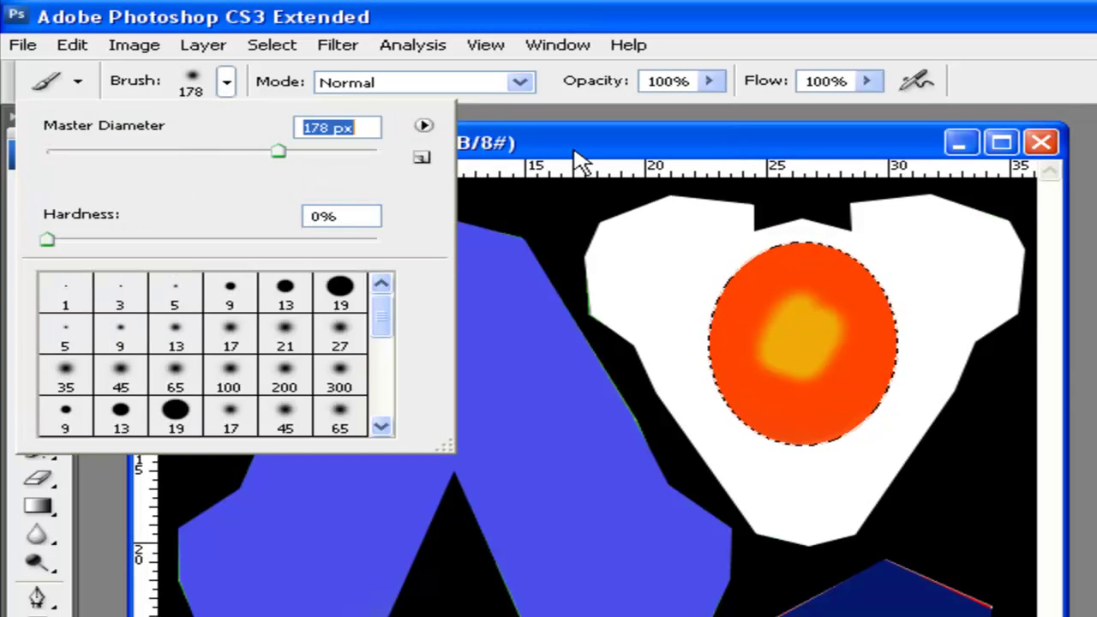
pyautogui.moveTo(554, 151); pyautogui.dragTo(562, 155)
pyautogui.click(809, 344)
pyautogui.moveTo(809, 346)
pyautogui.mouseDown()
pyautogui.moveTo(783, 343)
pyautogui.moveTo(992, 446)
pyautogui.mouseUp()
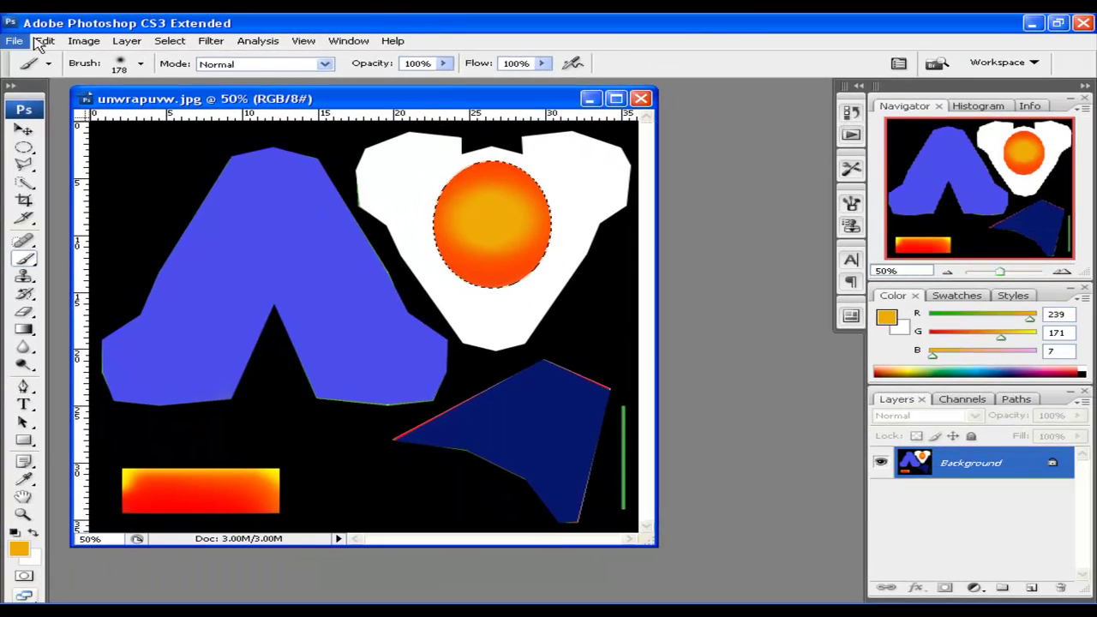
# Save the painted image as unwrapTexture.jpg in the unwrap folder, as a baseline JPEG at maximum quality 12.
pyautogui.click(15, 40)
pyautogui.click(94, 220)
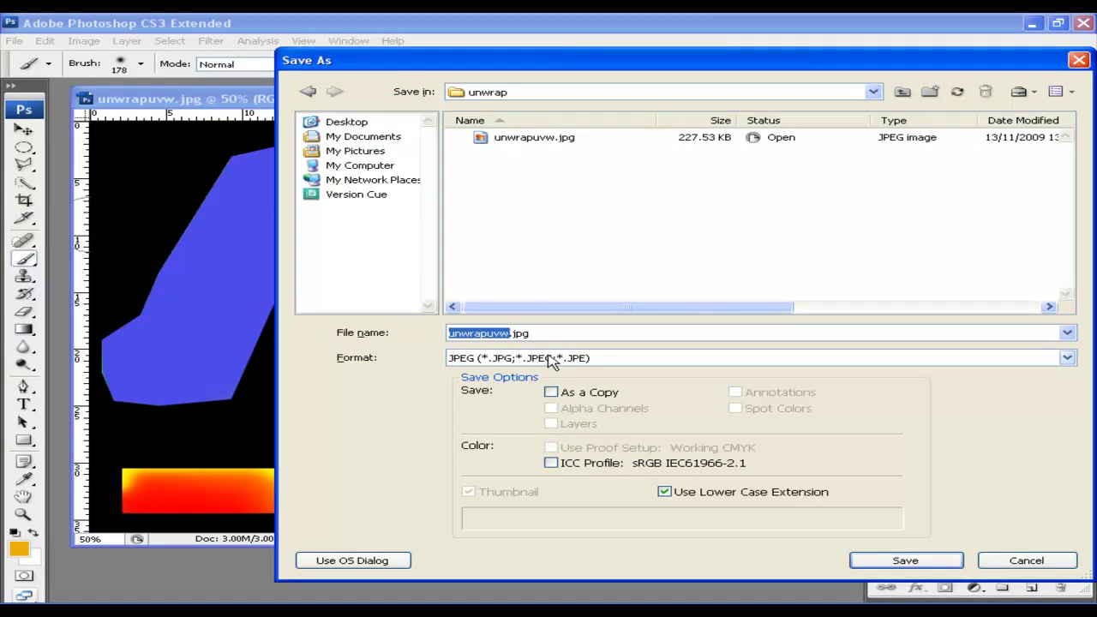
pyautogui.write('Texture')
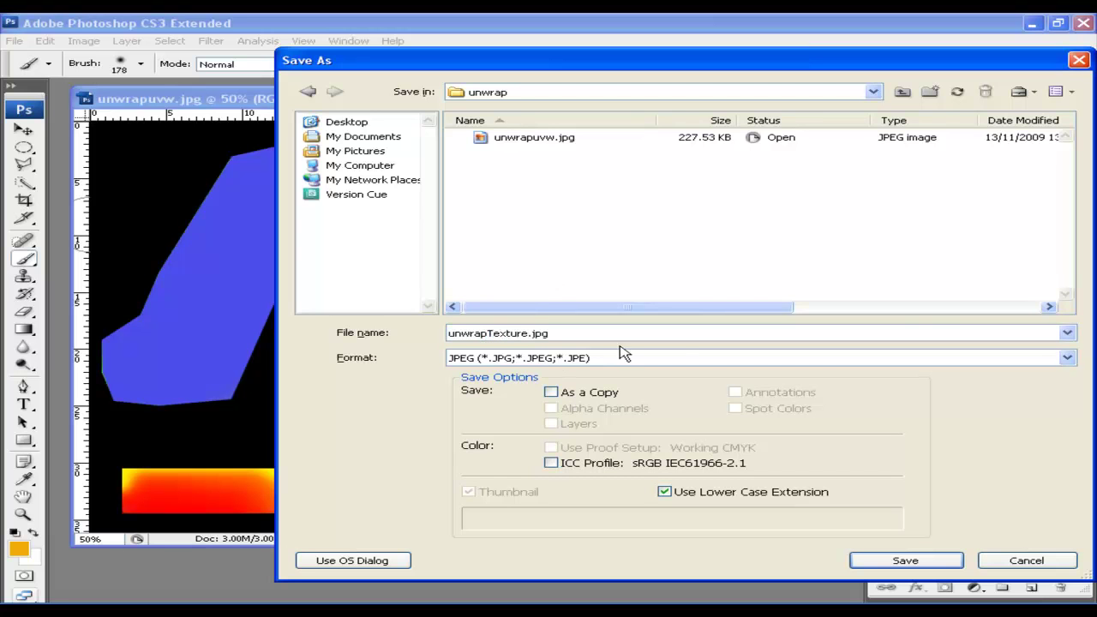
pyautogui.click(921, 562)
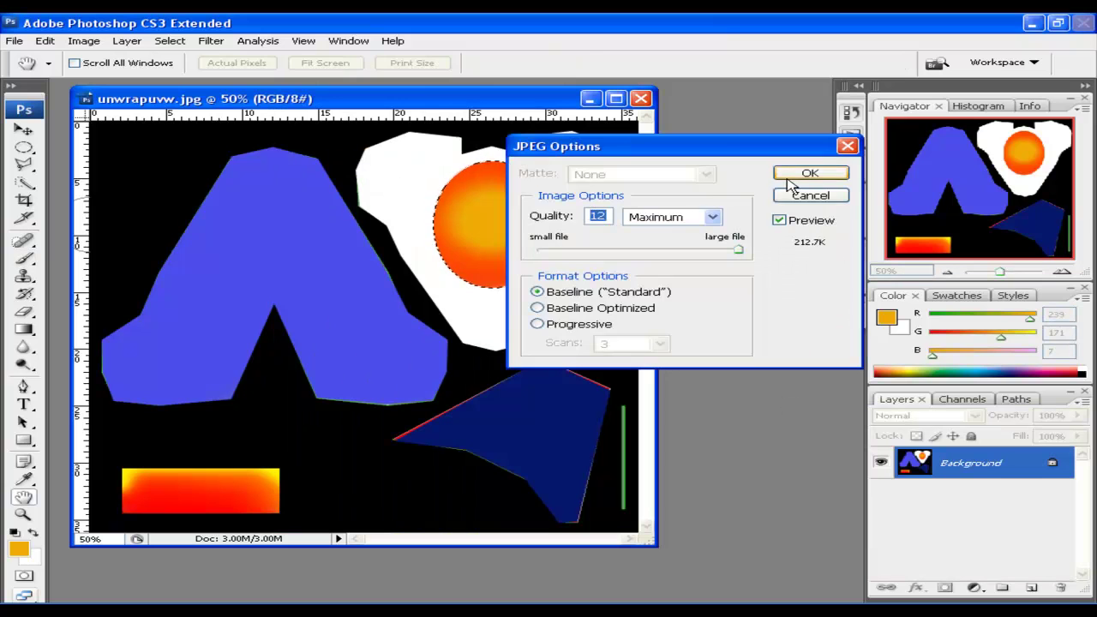
pyautogui.click(797, 174)
# Switch to 3ds Max and close both Render Map windows and the Edit UVWs editor.
pyautogui.press('b')
pyautogui.moveTo(495, 106); pyautogui.dragTo(479, 111)
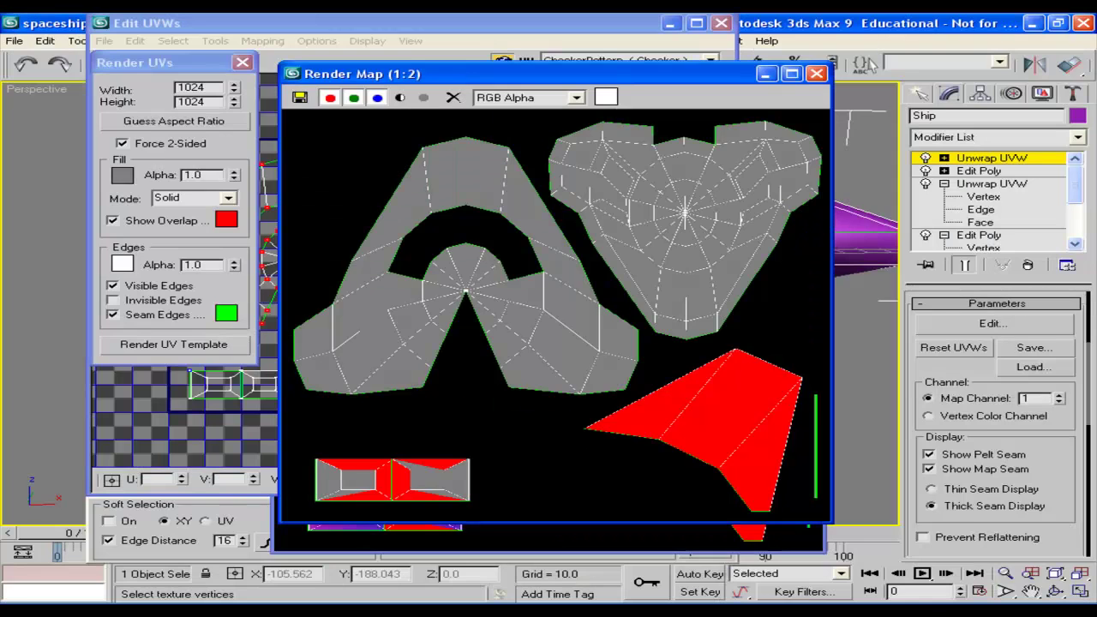
pyautogui.click(819, 75)
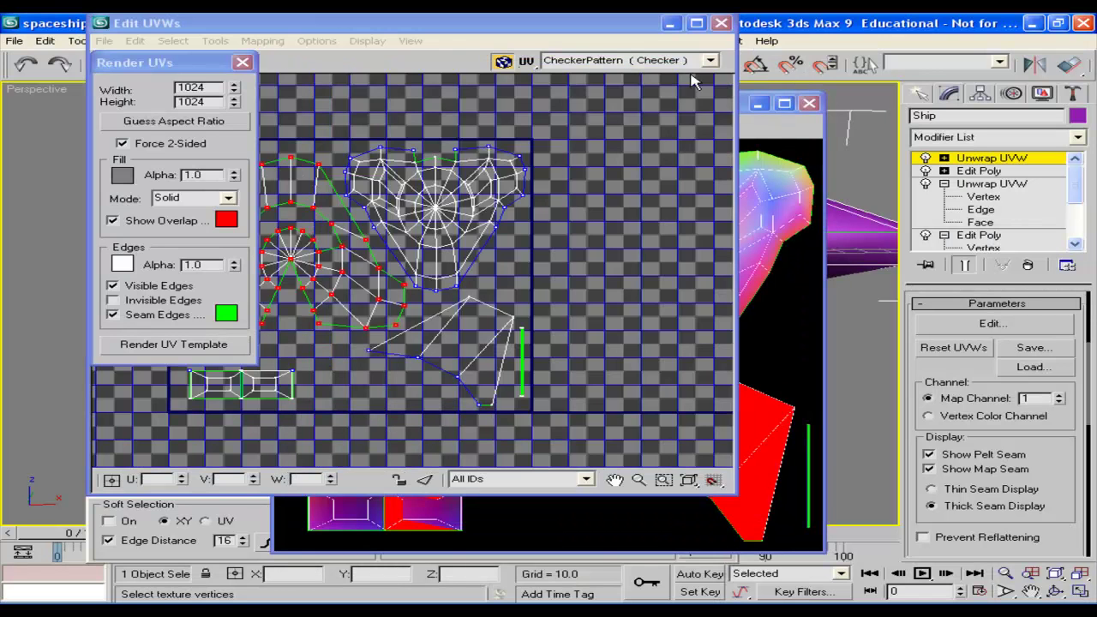
pyautogui.click(724, 24)
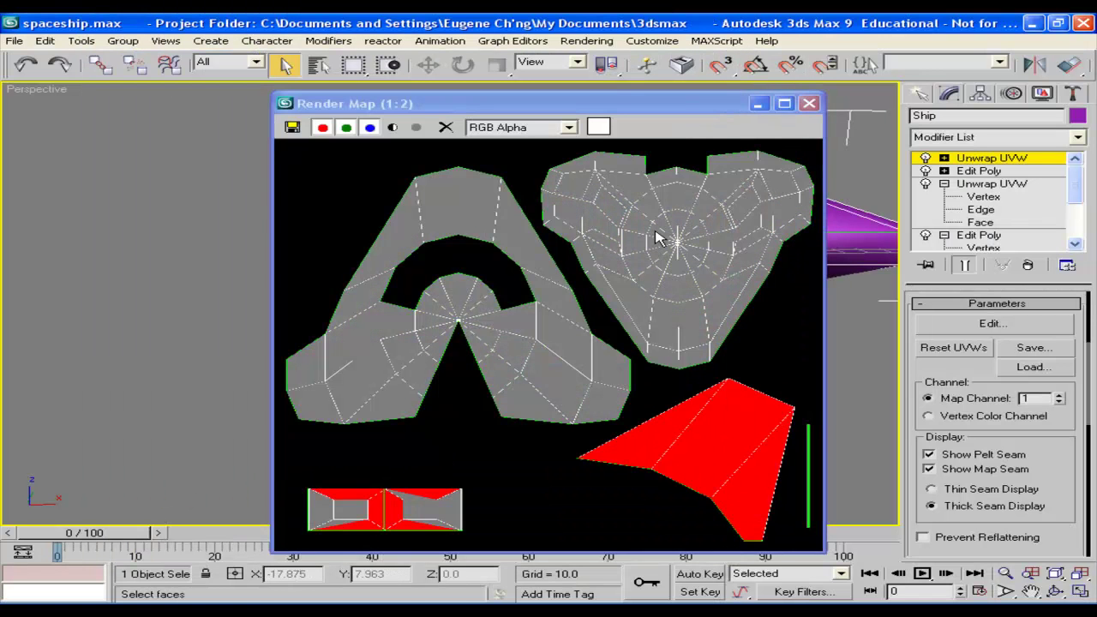
pyautogui.click(810, 106)
# Exit the sub-object level of the ship's uppermost Unwrap UVW modifier.
pyautogui.keyDown('alt'); pyautogui.moveTo(649, 234); pyautogui.dragTo(795, 207, button='middle'); pyautogui.keyUp('alt')
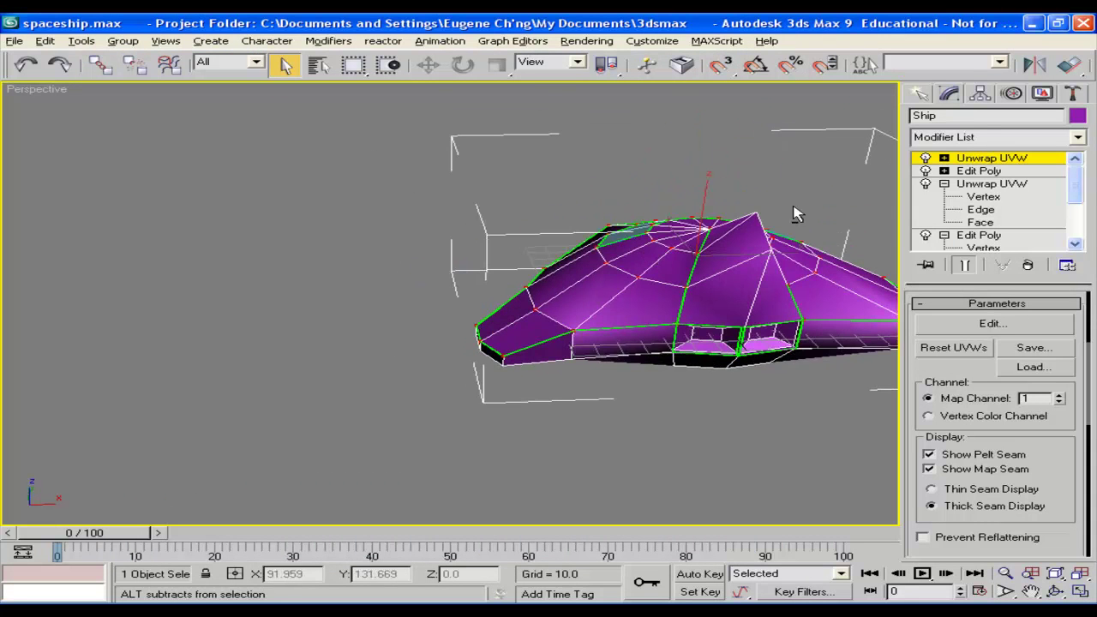
pyautogui.click(988, 160)
pyautogui.click(626, 157)
pyautogui.keyDown('alt'); pyautogui.moveTo(627, 157); pyautogui.dragTo(651, 236, button='middle'); pyautogui.keyUp('alt')
pyautogui.scroll(-2, 642, 216)
pyautogui.scroll(2, 526, 271)
pyautogui.click(554, 284)
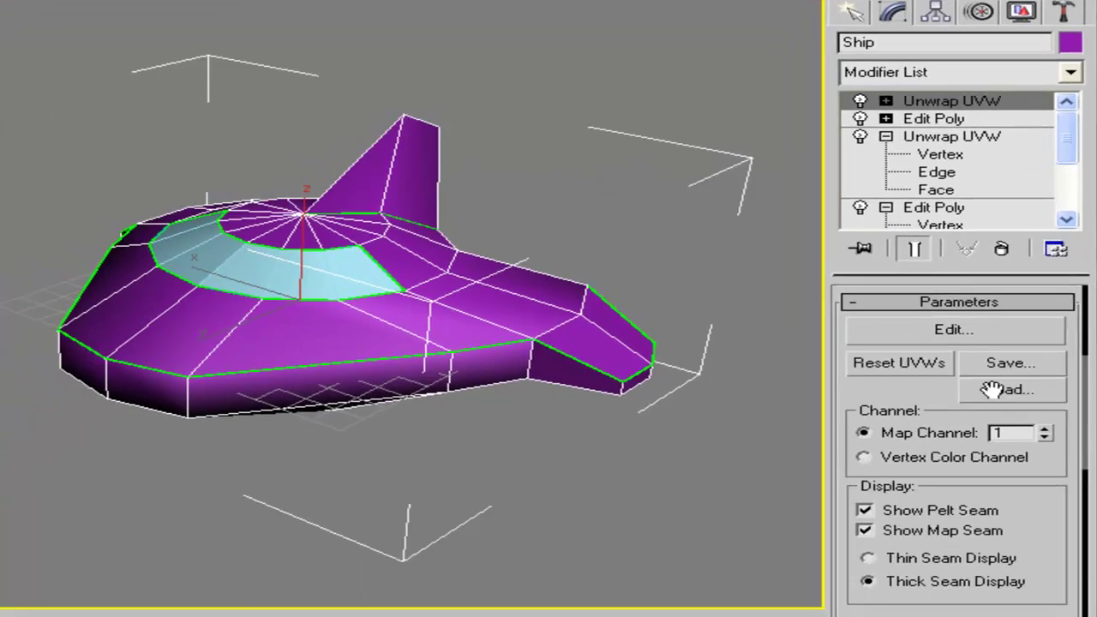
pyautogui.moveTo(1070, 417); pyautogui.dragTo(1089, 579)
pyautogui.moveTo(1074, 292); pyautogui.dragTo(1094, 393)
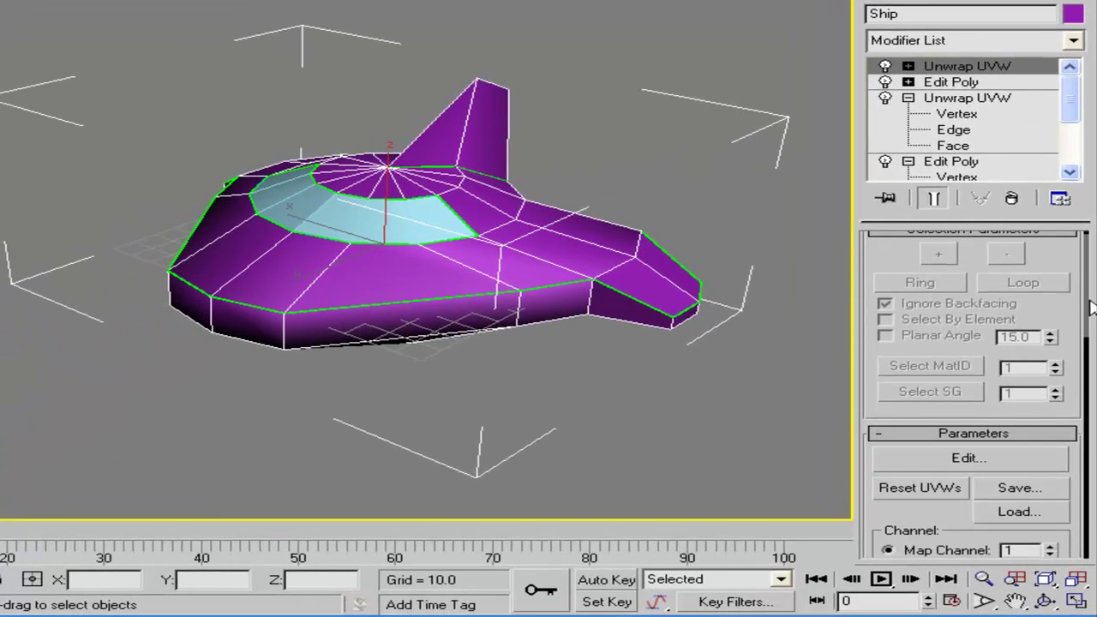
pyautogui.moveTo(1034, 311); pyautogui.dragTo(1078, 69)
pyautogui.moveTo(1068, 433); pyautogui.dragTo(1062, 215)
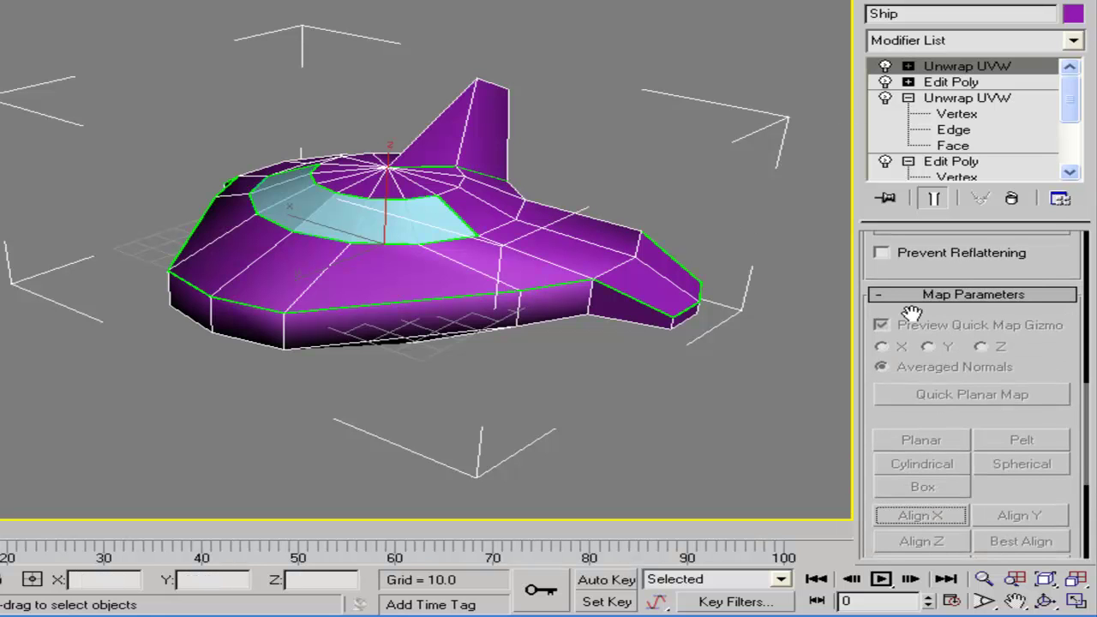
pyautogui.moveTo(1063, 260); pyautogui.dragTo(986, 329)
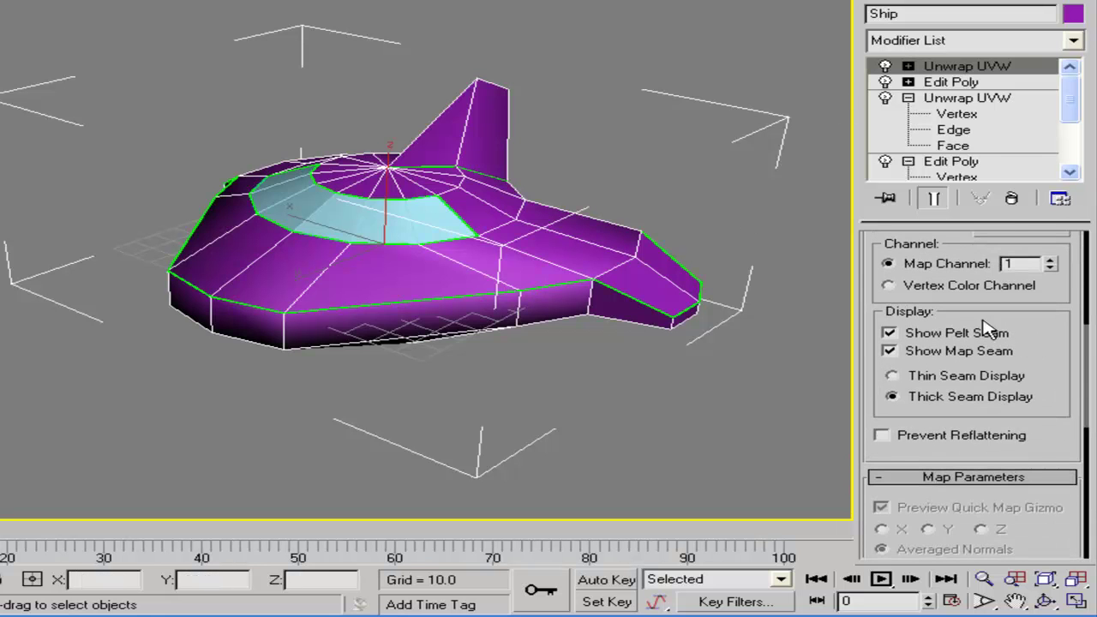
pyautogui.click(909, 66)
pyautogui.click(958, 112)
pyautogui.moveTo(1053, 420); pyautogui.dragTo(1066, 165)
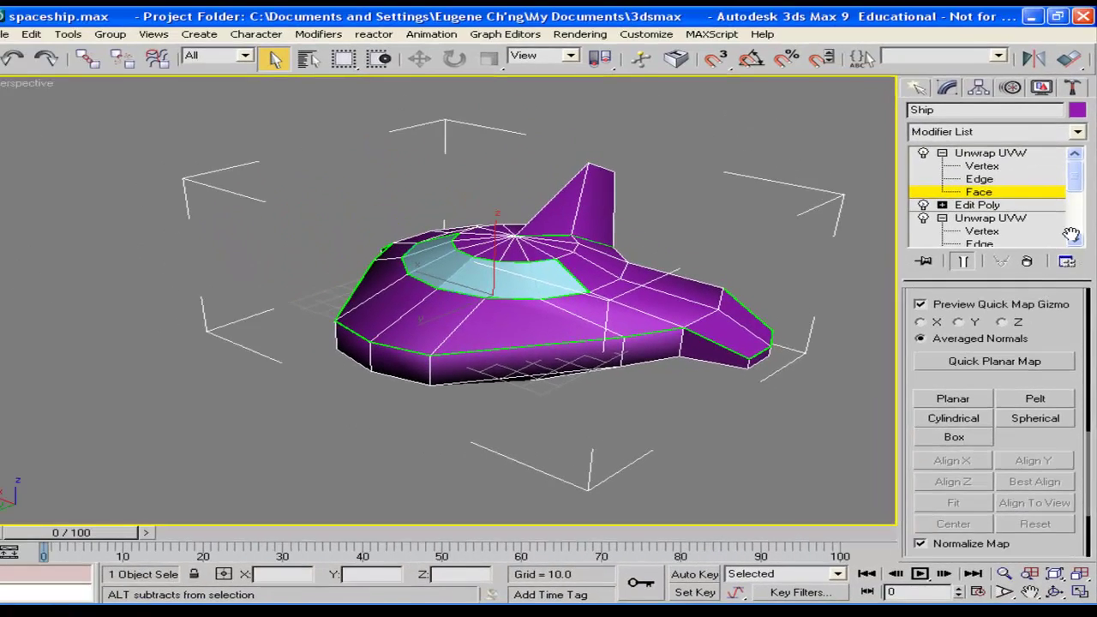
pyautogui.moveTo(1072, 234); pyautogui.dragTo(1085, 581)
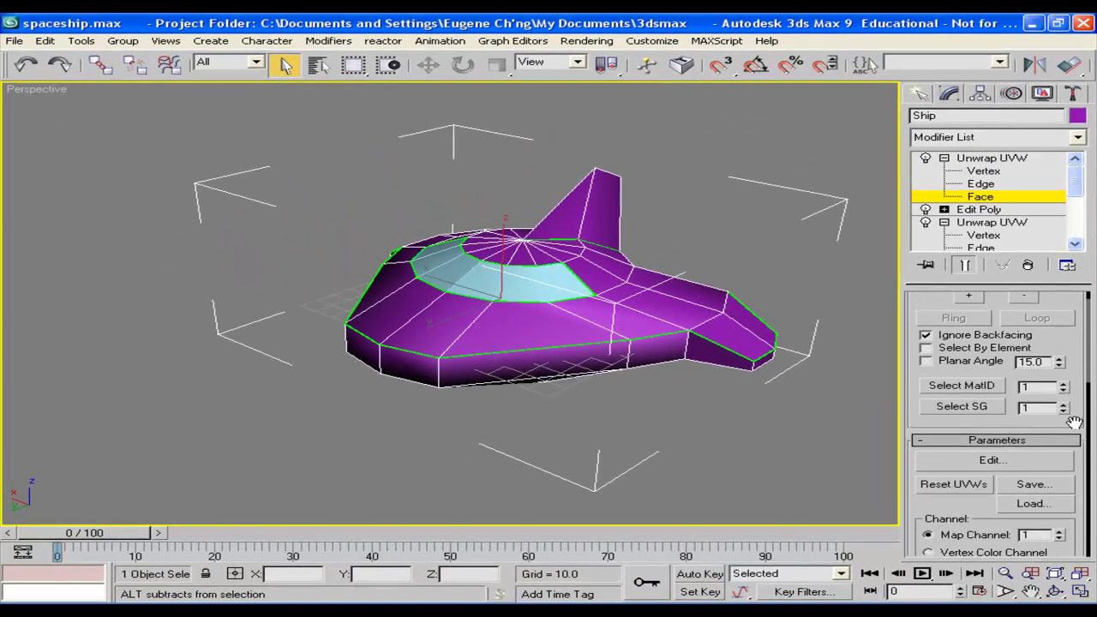
pyautogui.moveTo(1075, 421); pyautogui.dragTo(1071, 342)
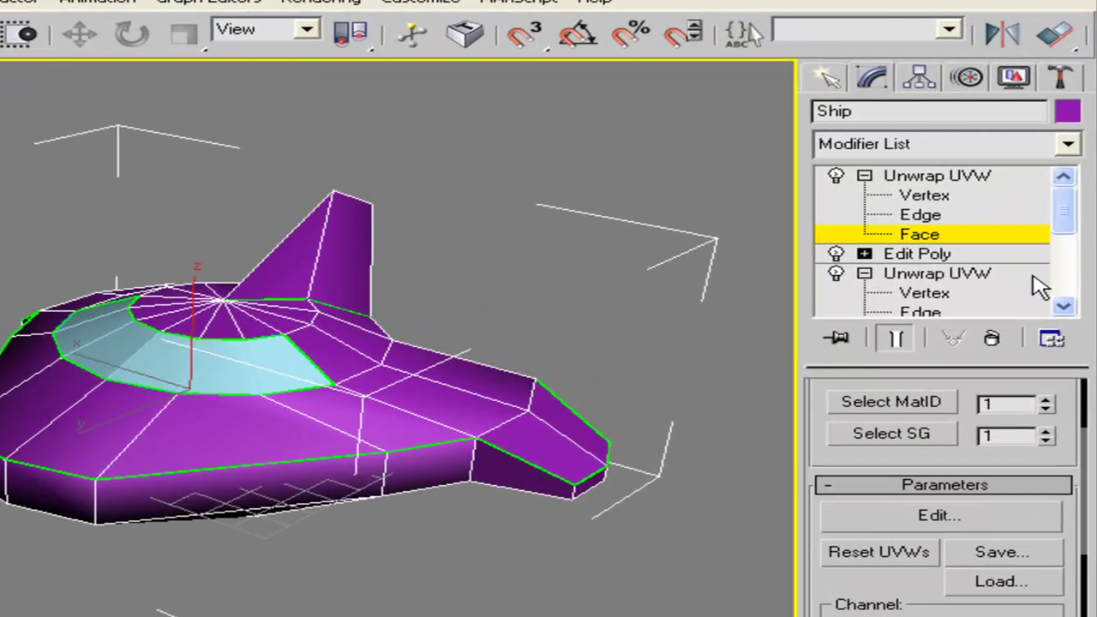
pyautogui.click(939, 176)
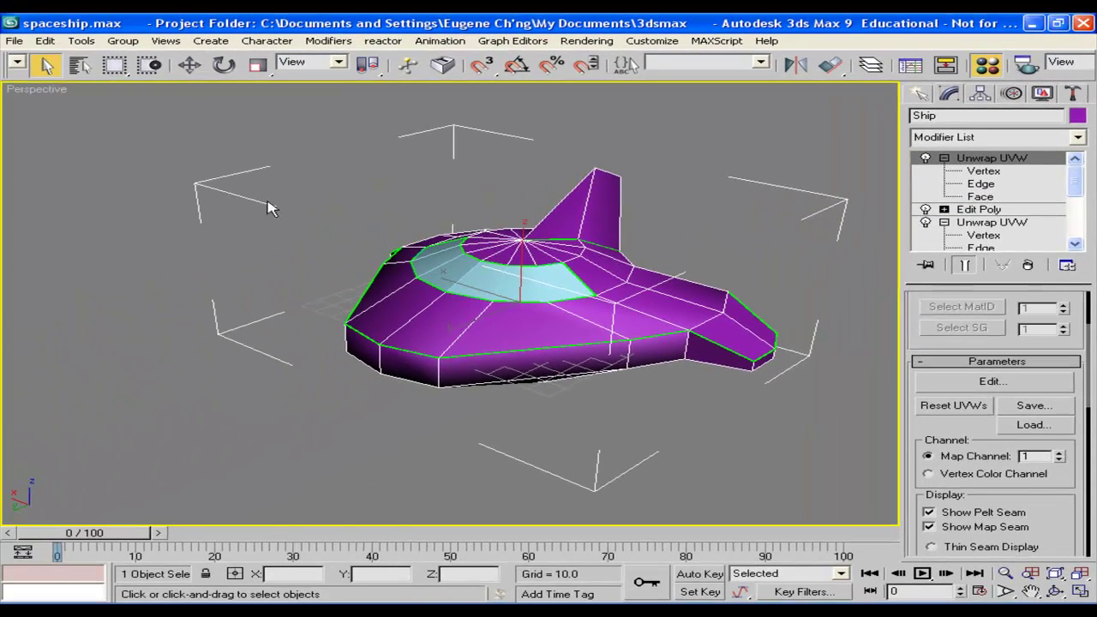
# Load unwrapTexture.jpg from the unwrap folder as a Bitmap in the Diffuse slot of the first sample material.
pyautogui.press('m')
pyautogui.click(175, 427)
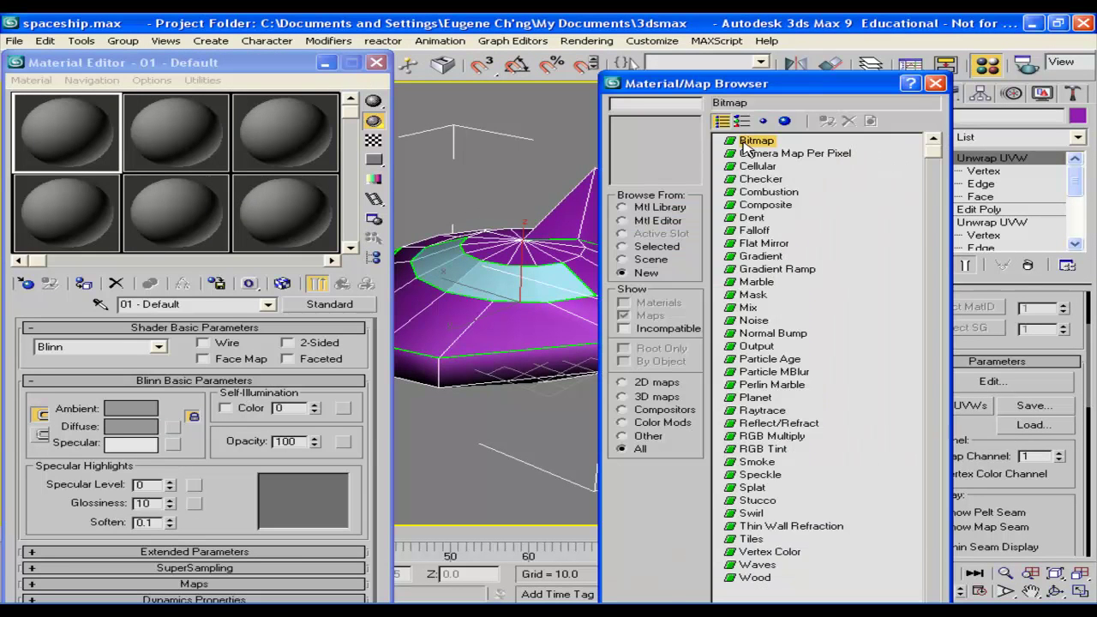
pyautogui.doubleClick(744, 141)
pyautogui.click(257, 114)
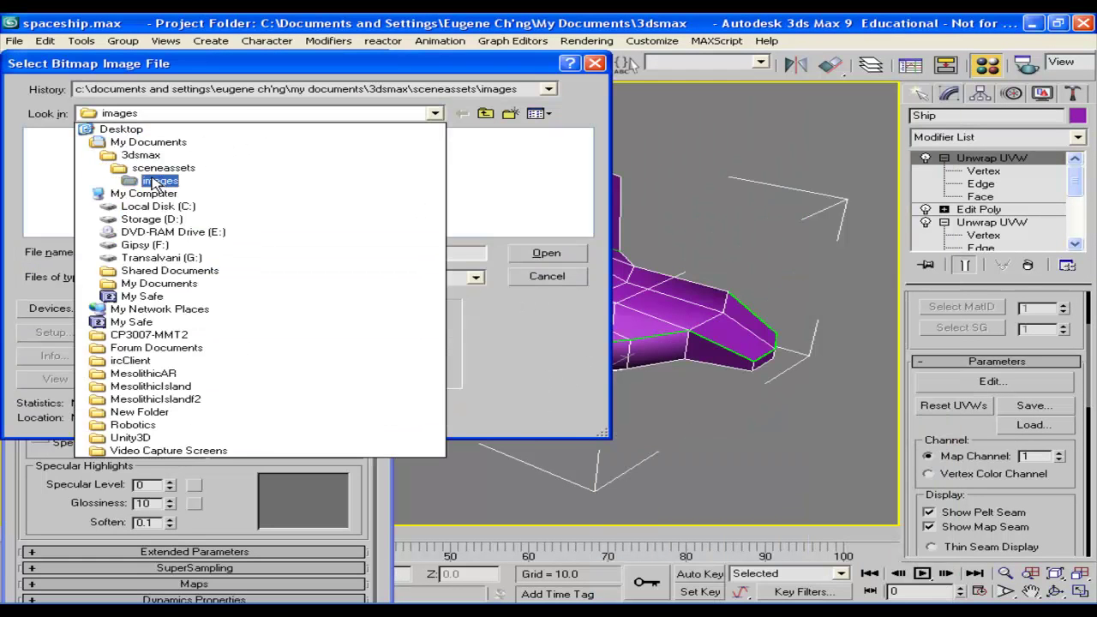
pyautogui.click(146, 143)
pyautogui.doubleClick(512, 137)
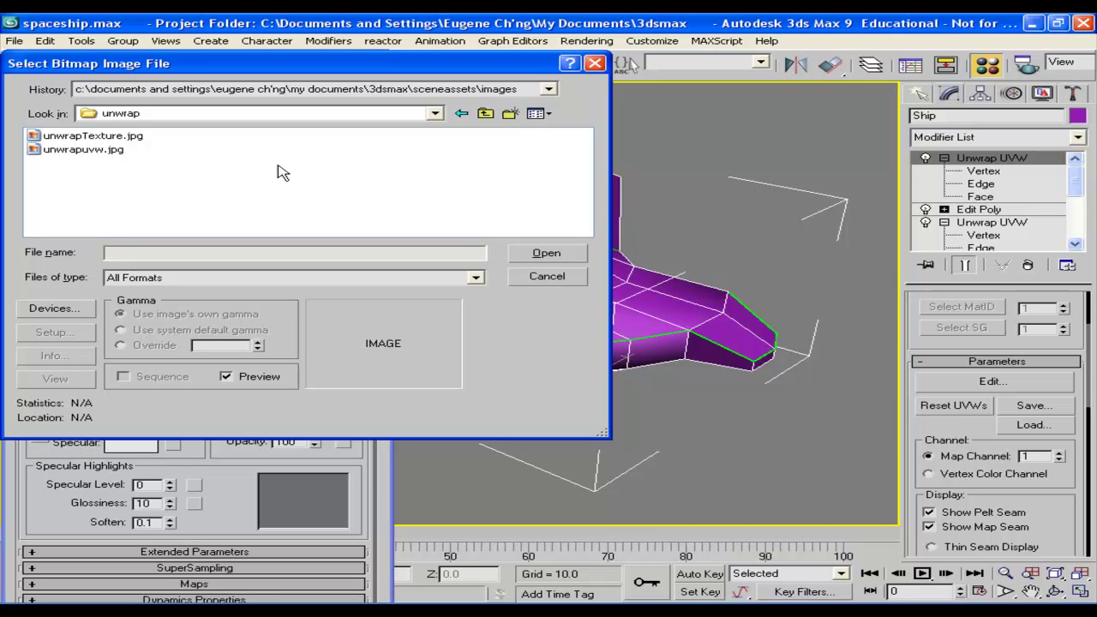
pyautogui.click(112, 137)
pyautogui.click(547, 253)
# Assign the textured material to the ship and show its map in the viewport, inspecting the ship from several angles.
pyautogui.click(342, 284)
pyautogui.click(84, 283)
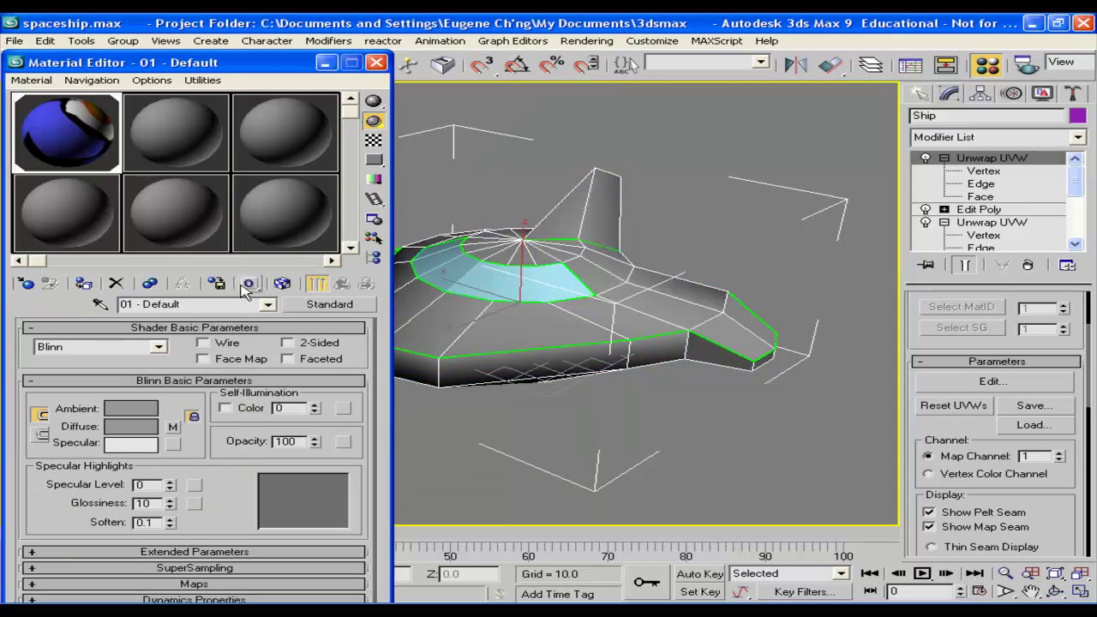
pyautogui.click(288, 286)
pyautogui.click(377, 62)
pyautogui.keyDown('alt'); pyautogui.moveTo(480, 283); pyautogui.dragTo(609, 221, button='middle'); pyautogui.keyUp('alt')
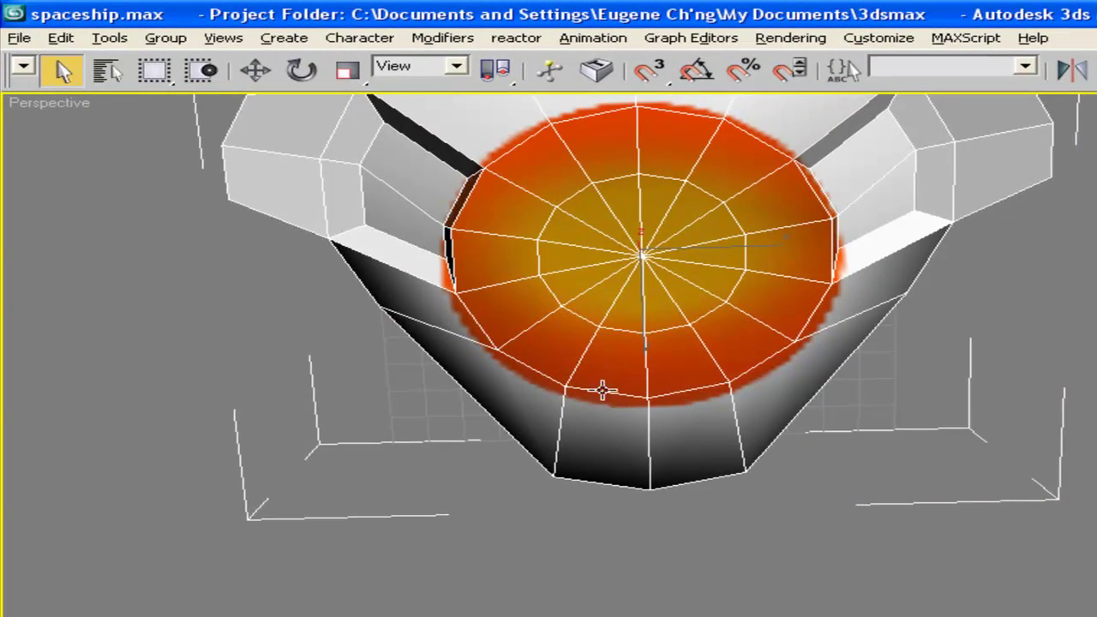
pyautogui.keyDown('alt'); pyautogui.moveTo(821, 255); pyautogui.dragTo(738, 388, button='middle'); pyautogui.keyUp('alt')
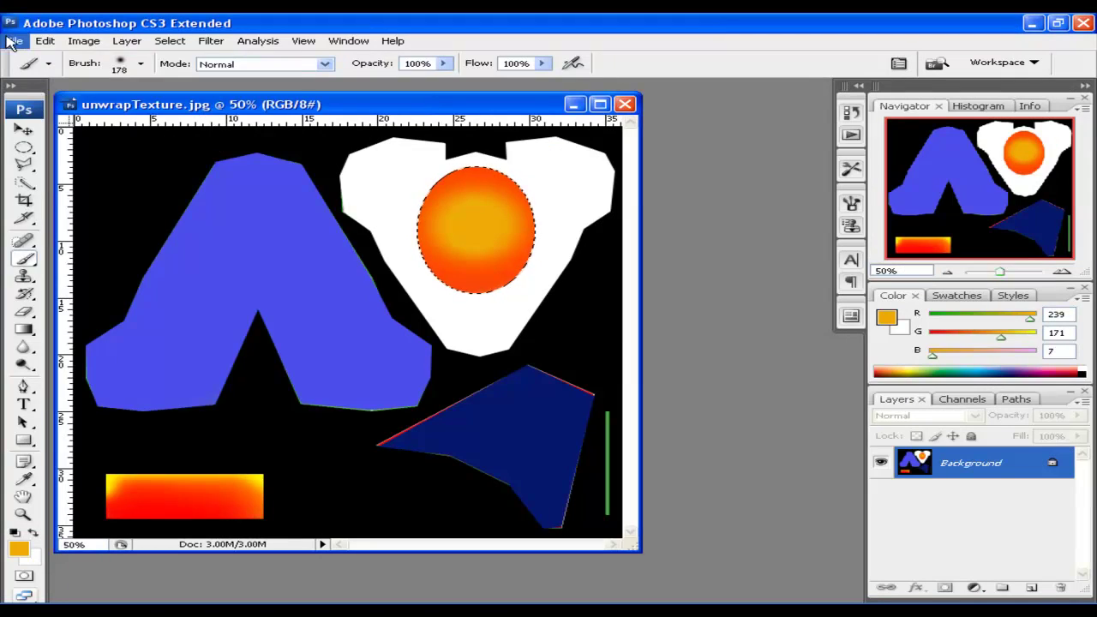
# Switch to Photoshop and open 300px-3ds_max_logosvg.png from the Camtasia Studio subfolder 3dsmaxTricks-UnwrapSpaceShip.
pyautogui.click(13, 41)
pyautogui.moveTo(102, 131)
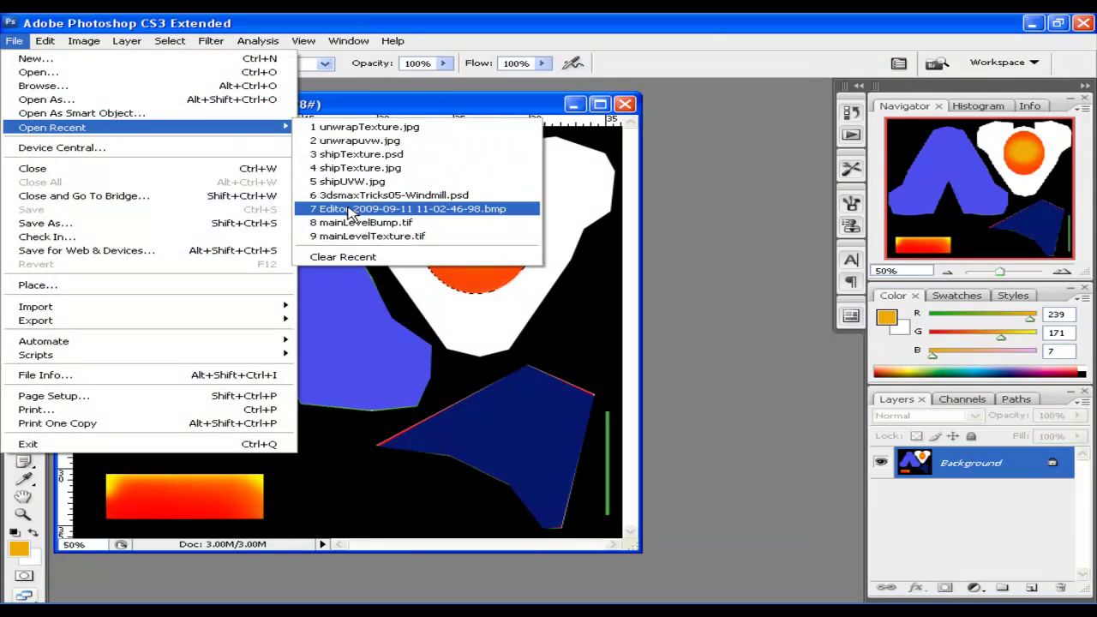
pyautogui.click(86, 72)
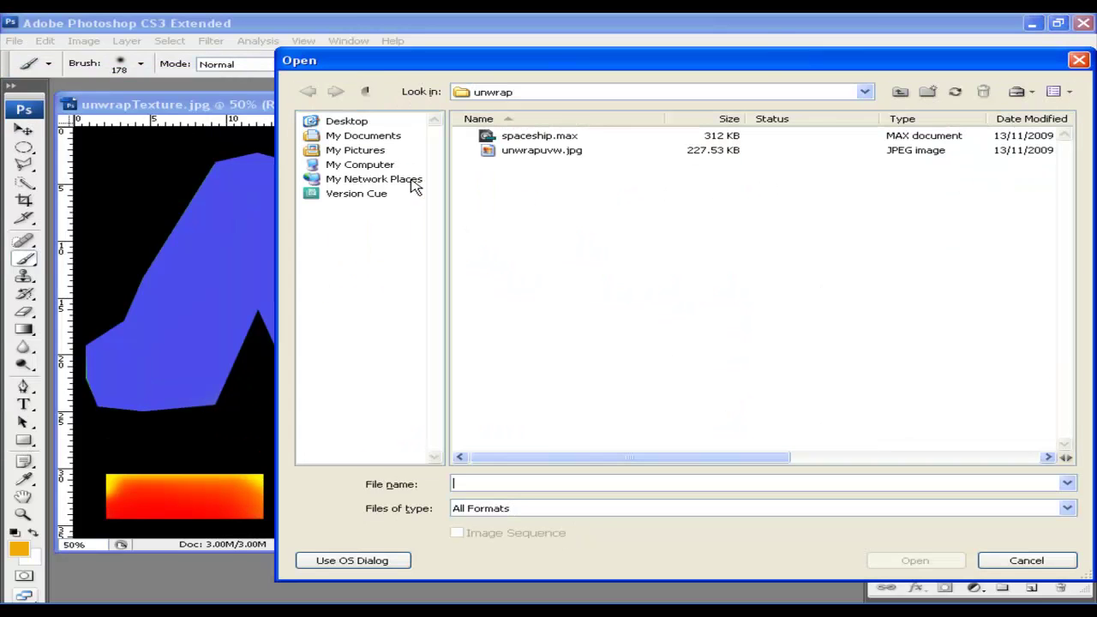
pyautogui.click(364, 137)
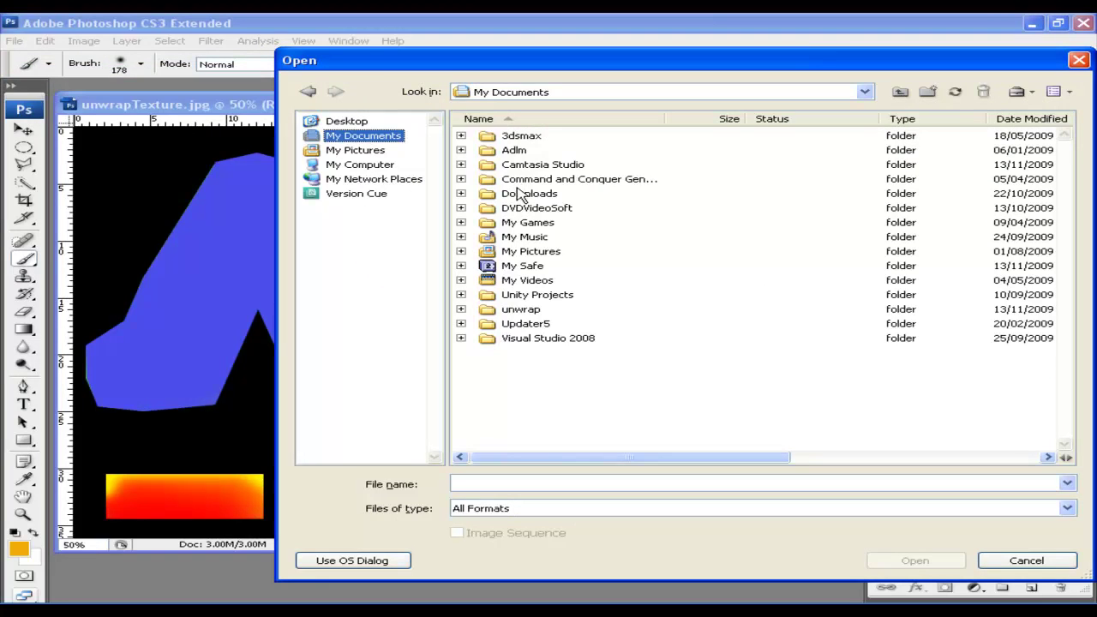
pyautogui.doubleClick(532, 164)
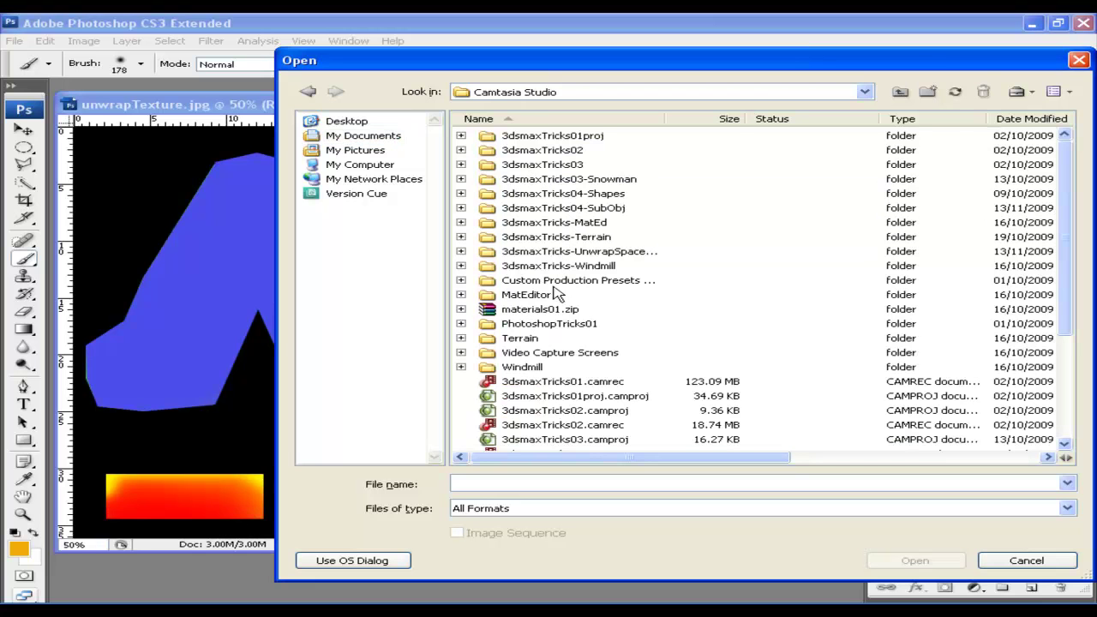
pyautogui.doubleClick(583, 252)
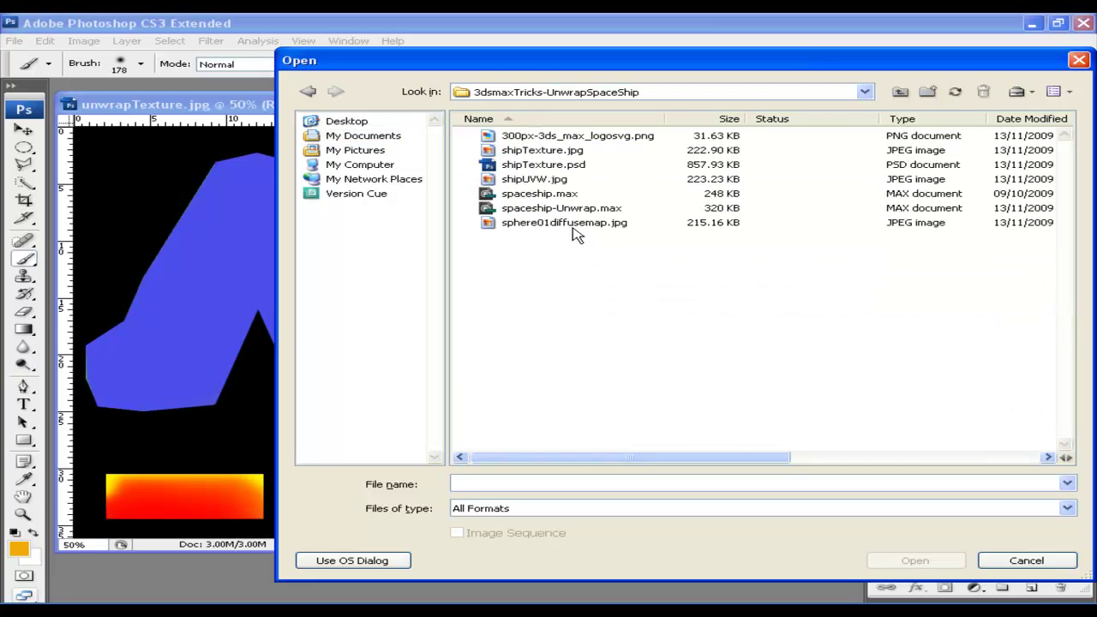
pyautogui.click(567, 137)
pyautogui.click(895, 563)
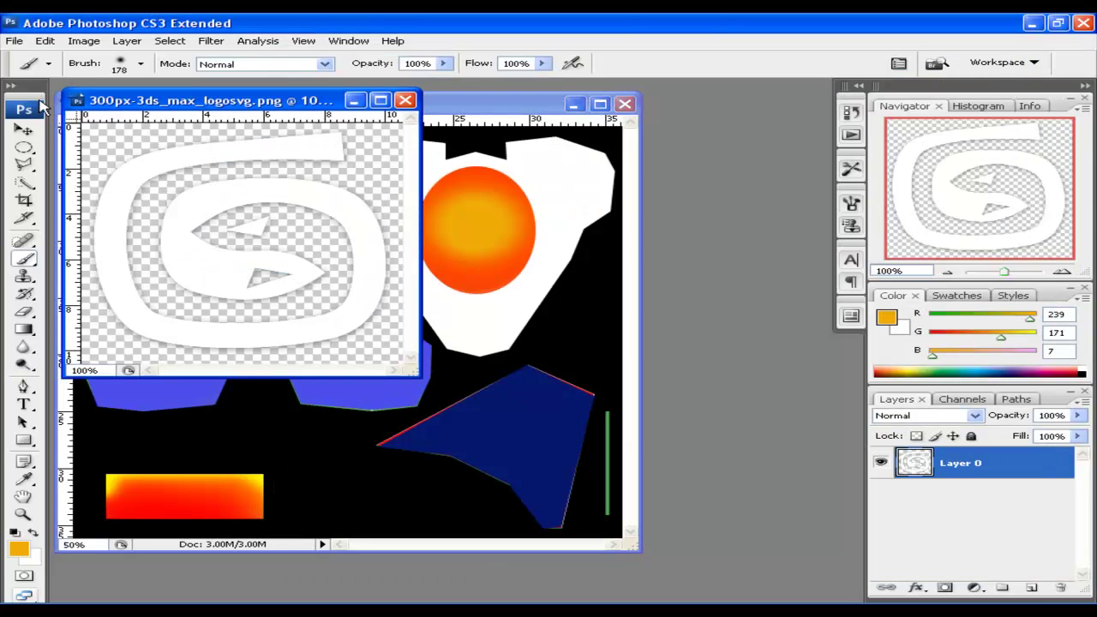
# Select the whole white logo, including its separate inner triangle, with the Magic Wand at tolerance 32.
pyautogui.click(26, 168)
pyautogui.click(25, 185)
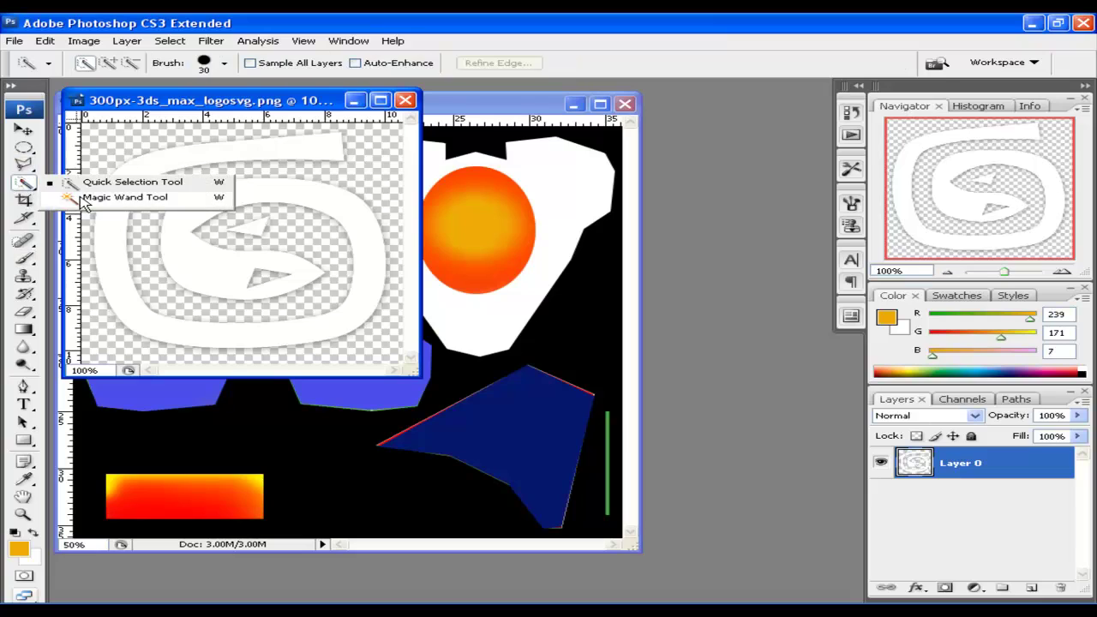
pyautogui.click(85, 199)
pyautogui.click(227, 210)
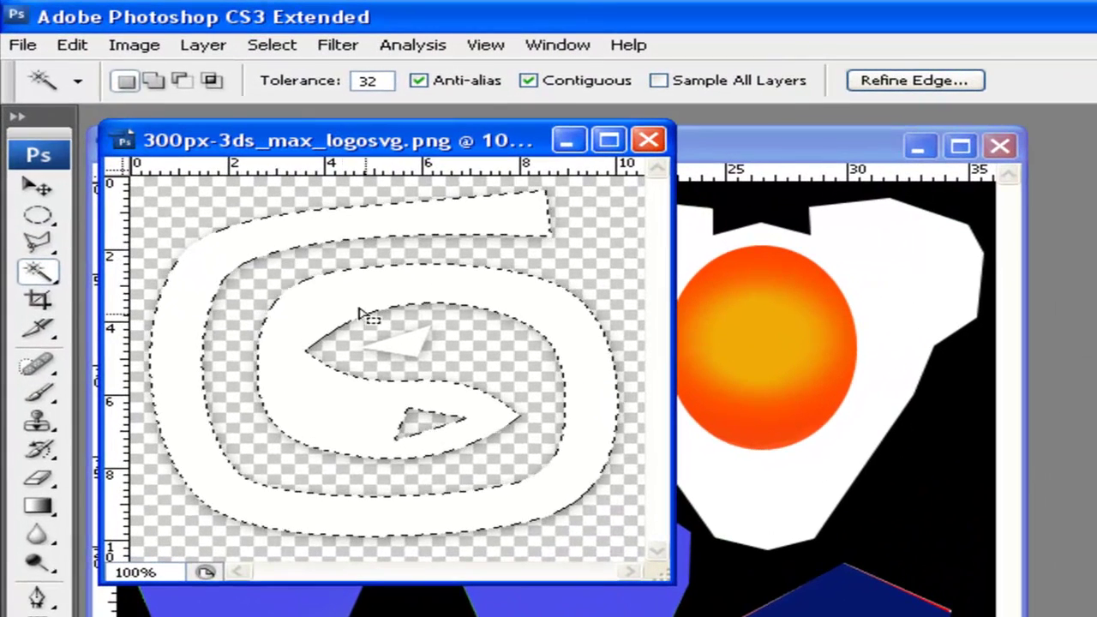
pyautogui.keyDown('shift'); pyautogui.click(397, 343); pyautogui.keyUp('shift')
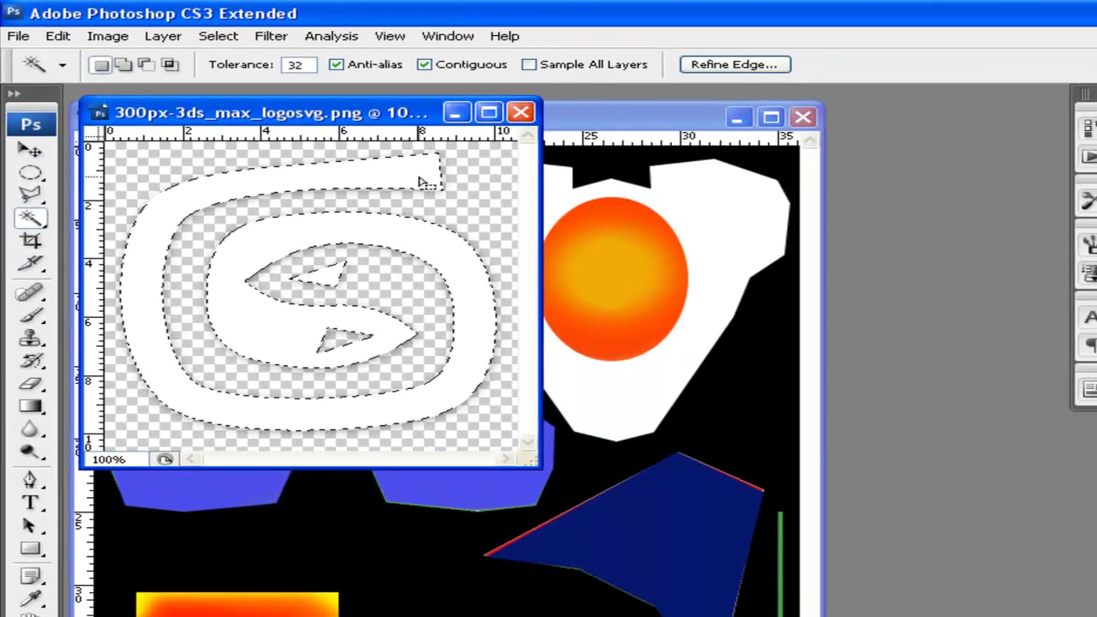
# Copy the selected logo into unwrapTexture.jpg and scale it to about 59.3% on the right lobe of the blue shape.
pyautogui.moveTo(402, 118); pyautogui.dragTo(955, 449)
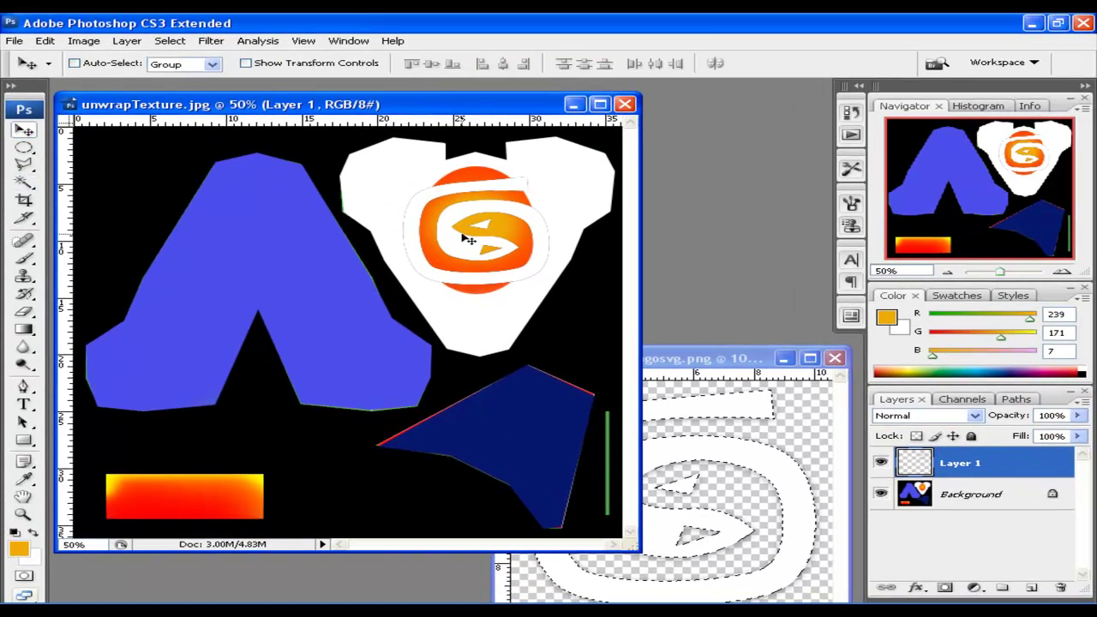
pyautogui.moveTo(469, 240); pyautogui.dragTo(358, 361)
pyautogui.hotkey('ctrl', 't')
pyautogui.keyDown('shift'); pyautogui.moveTo(439, 406); pyautogui.dragTo(390, 369); pyautogui.keyUp('shift')
pyautogui.moveTo(328, 342); pyautogui.dragTo(348, 374)
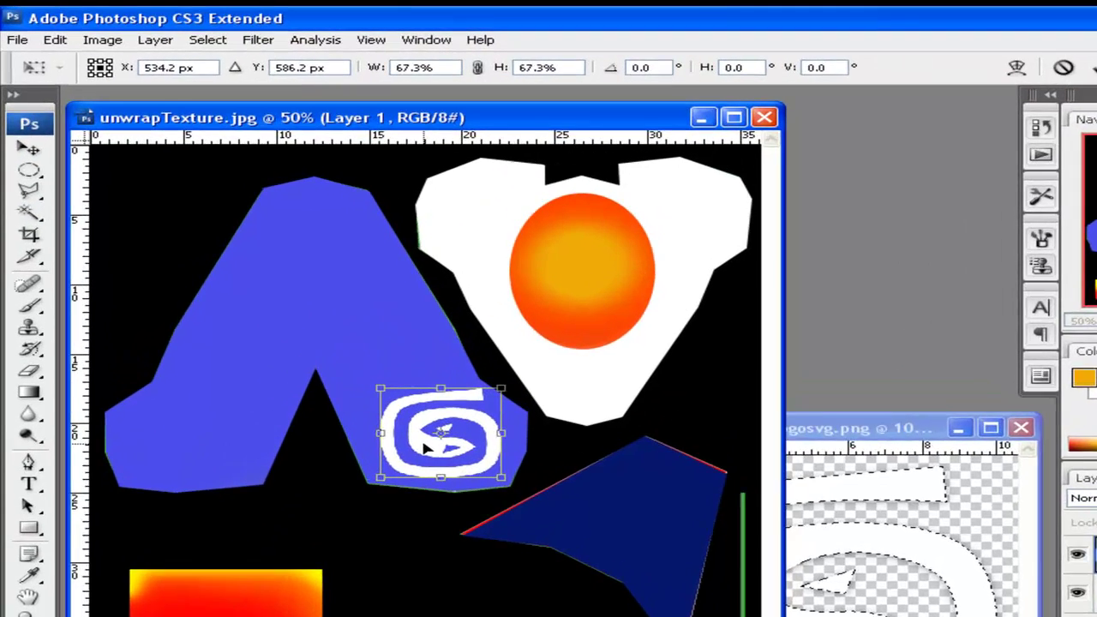
pyautogui.keyDown('shift'); pyautogui.moveTo(480, 459); pyautogui.dragTo(467, 446); pyautogui.keyUp('shift')
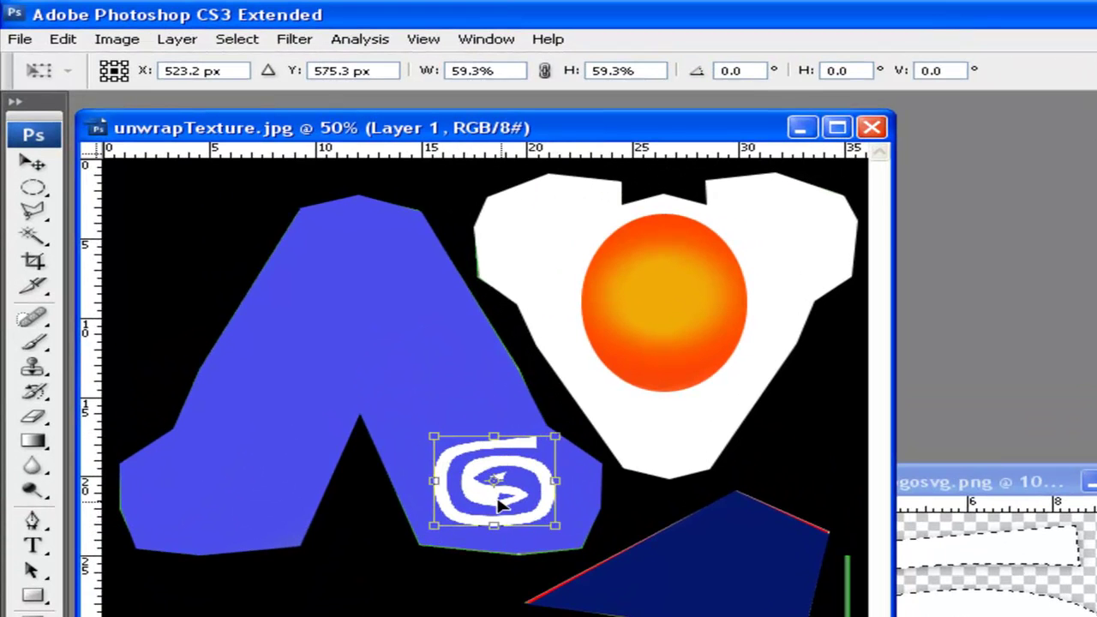
pyautogui.moveTo(502, 506); pyautogui.dragTo(512, 507)
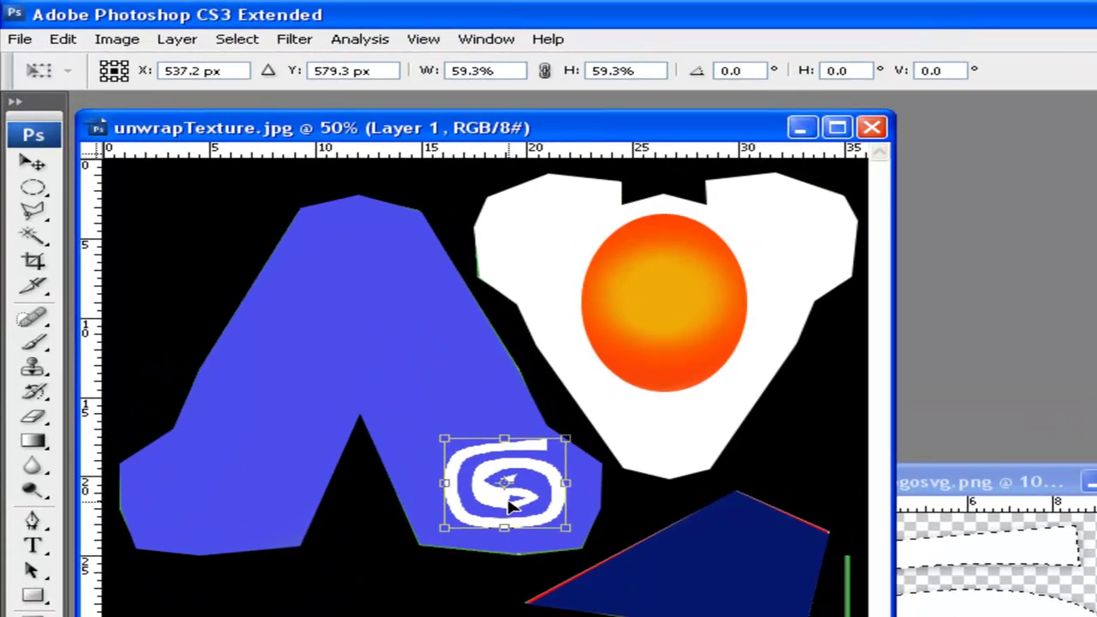
pyautogui.press('Return')
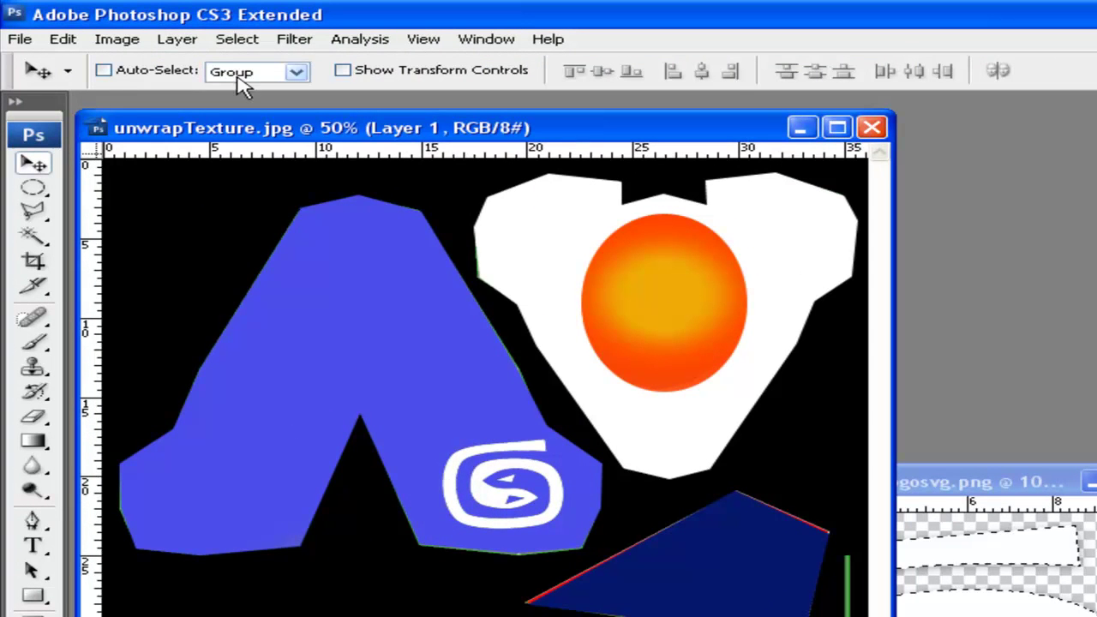
# Give the logo layer a Drop Shadow with default settings and duplicate the logo onto the blue shape's left lobe.
pyautogui.click(171, 42)
pyautogui.moveTo(245, 152)
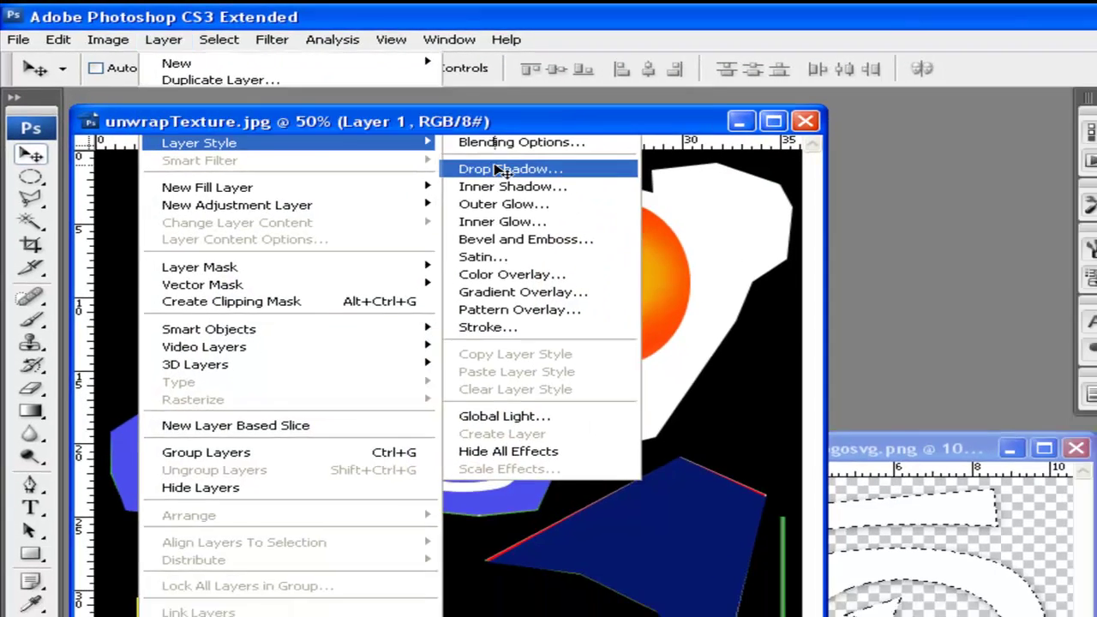
pyautogui.click(403, 143)
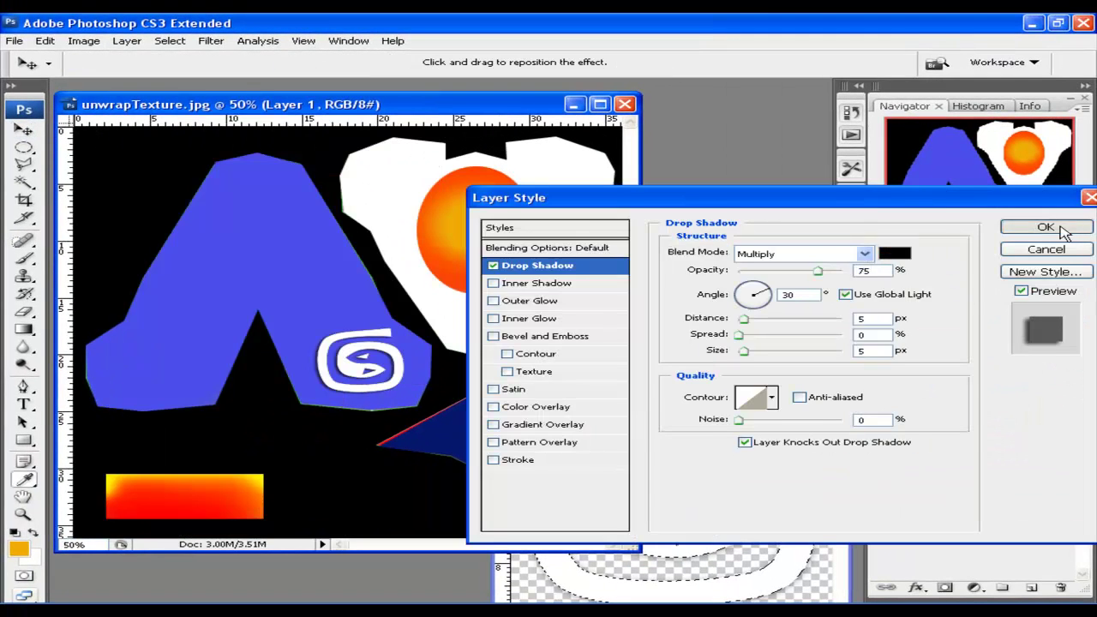
pyautogui.click(1065, 228)
pyautogui.keyDown('alt'); pyautogui.moveTo(350, 358); pyautogui.dragTo(178, 360); pyautogui.keyUp('alt')
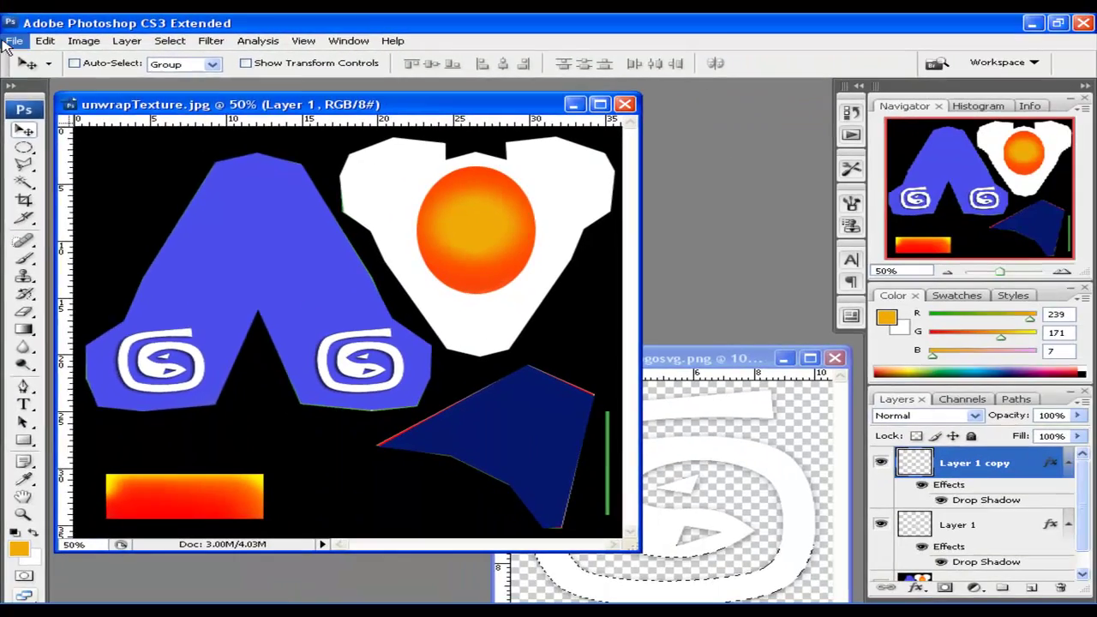
# Save a JPEG copy of the image over the existing unwrapTexture.jpg in the unwrap folder.
pyautogui.click(22, 38)
pyautogui.click(35, 209)
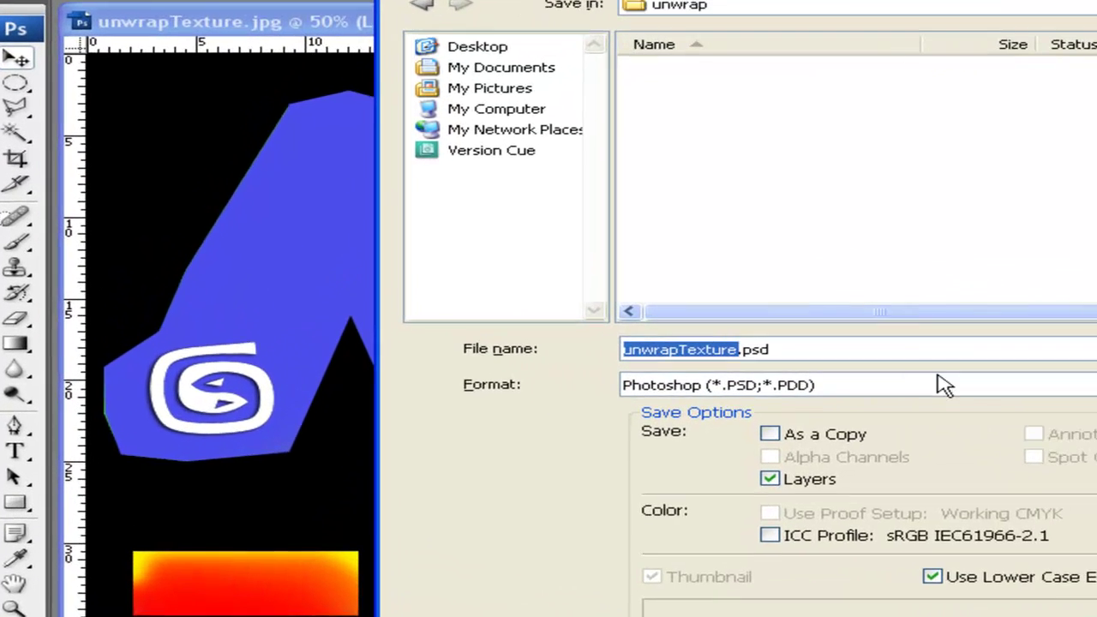
pyautogui.click(659, 334)
pyautogui.click(953, 387)
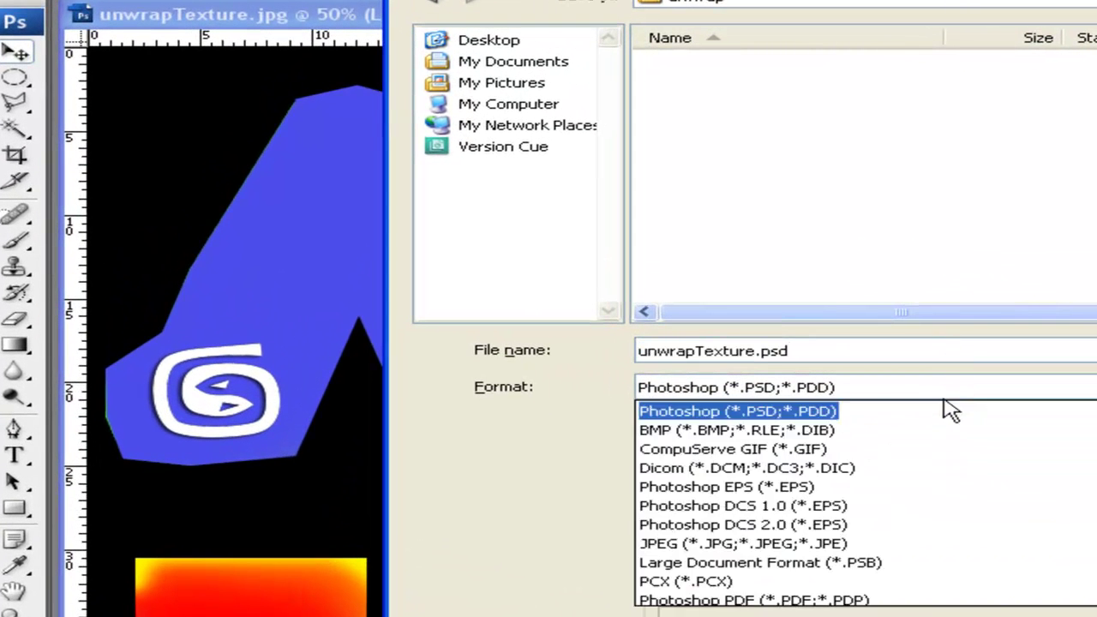
pyautogui.click(931, 543)
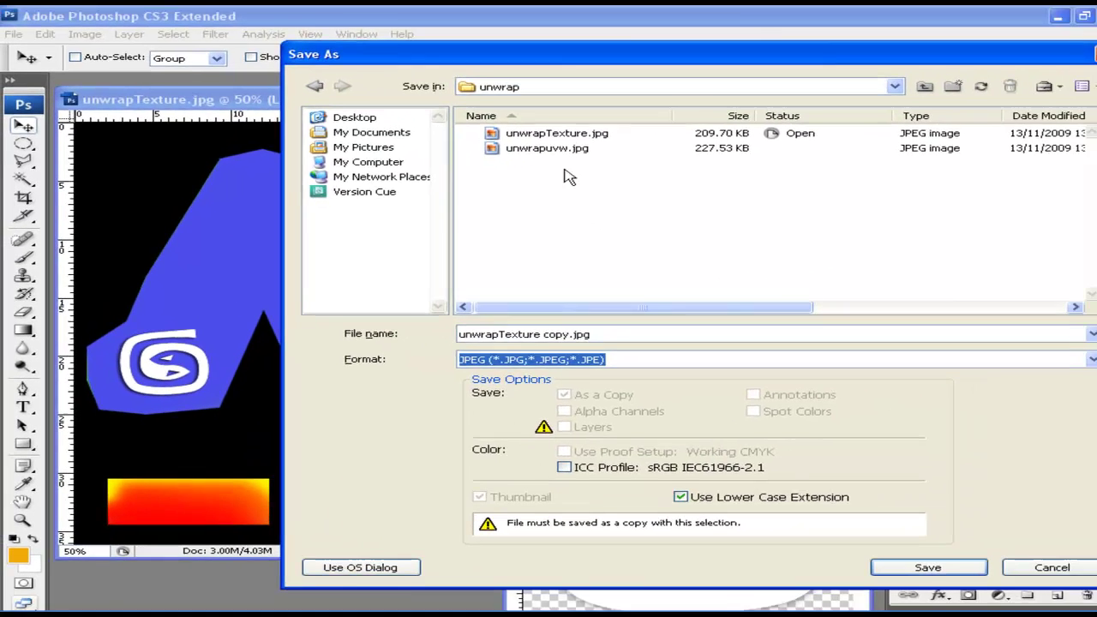
pyautogui.doubleClick(548, 134)
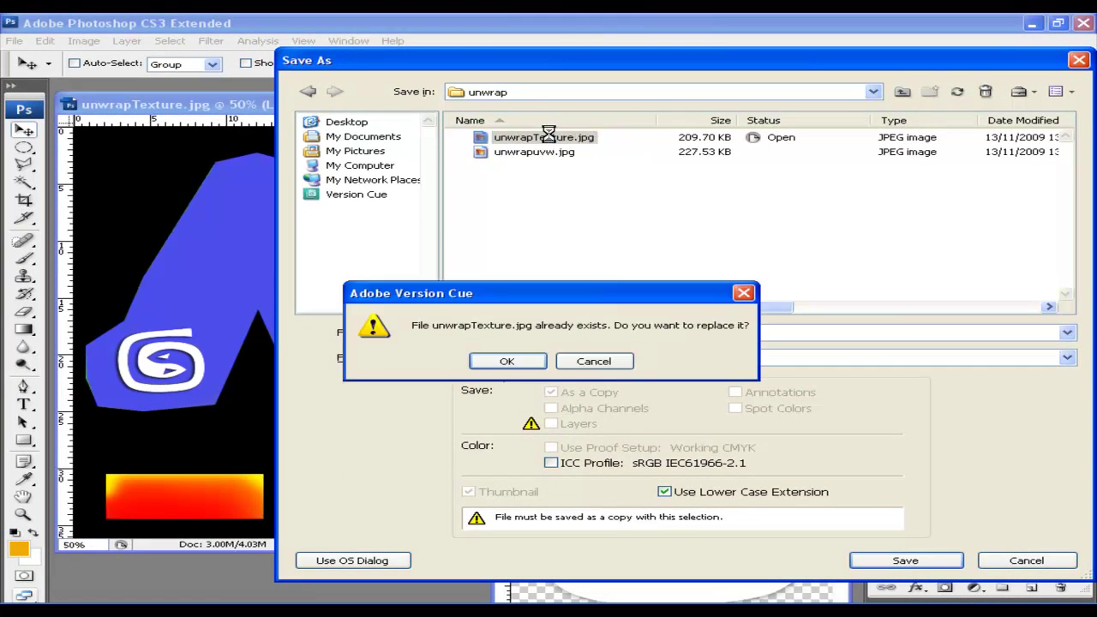
pyautogui.click(507, 360)
pyautogui.click(810, 173)
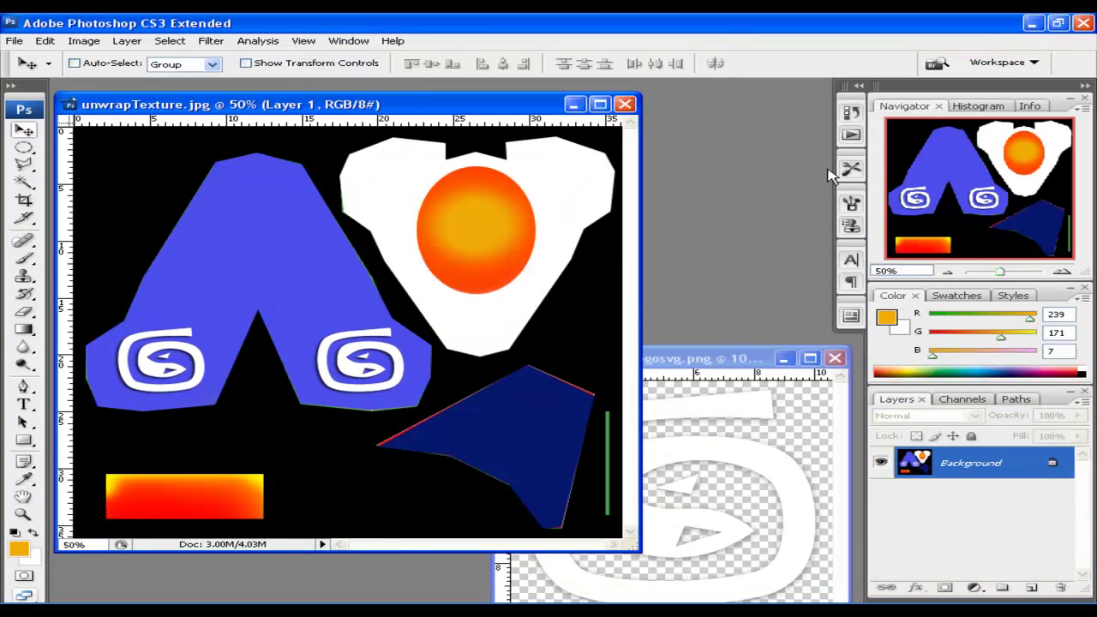
# Save the layered image as unwrapTexture.psd in the unwrap folder with layers kept.
pyautogui.click(14, 40)
pyautogui.click(51, 223)
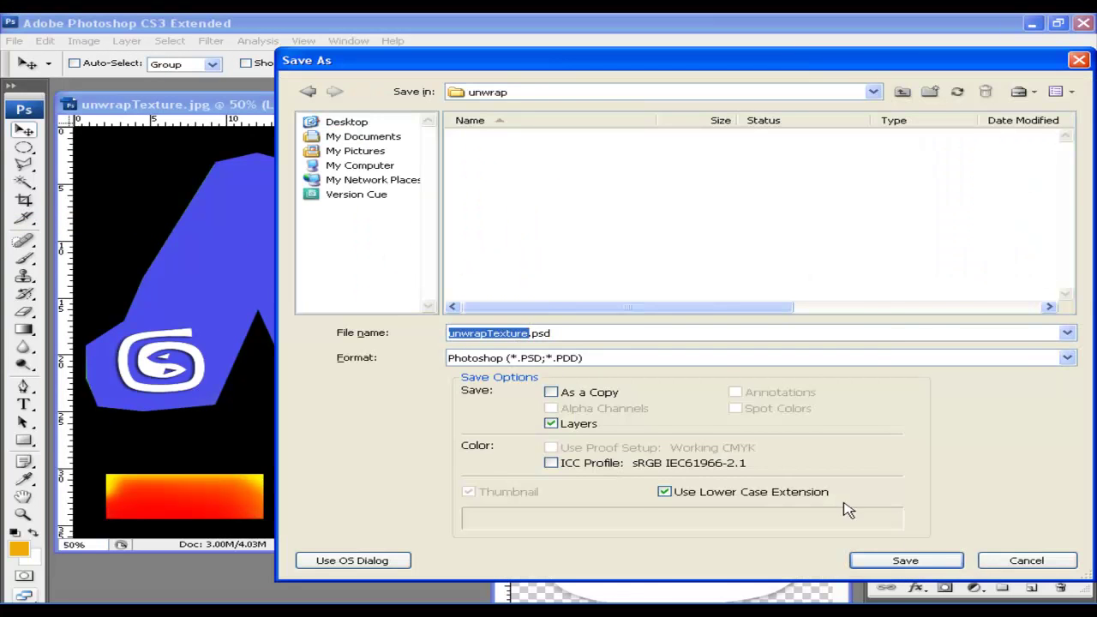
pyautogui.click(906, 560)
pyautogui.click(921, 216)
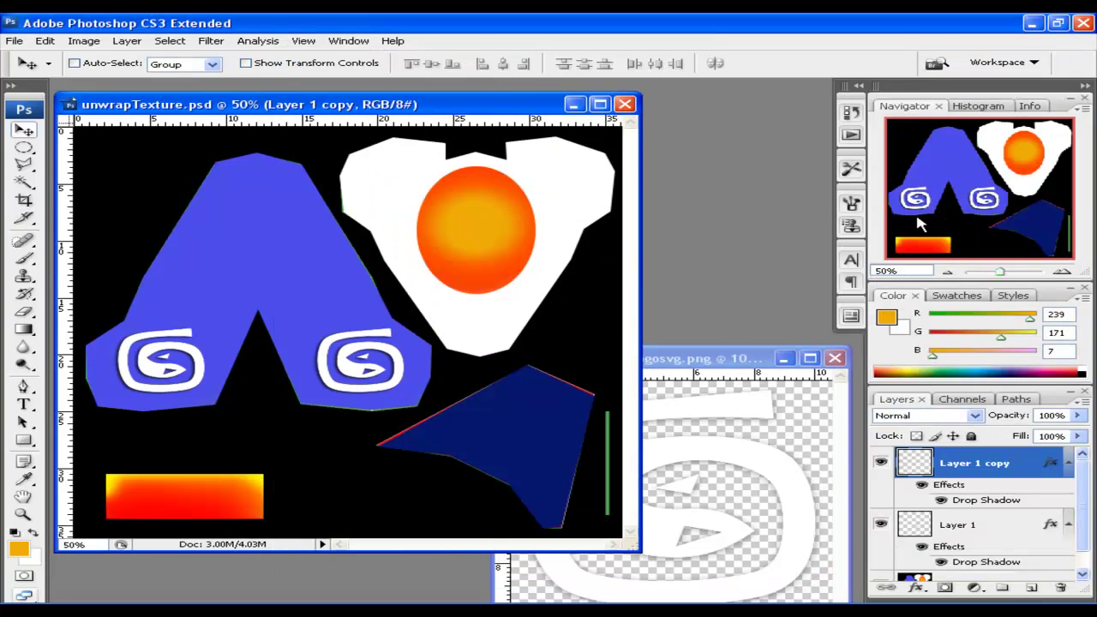
# Close the logo PNG and unwrapTexture.psd.
pyautogui.moveTo(713, 363); pyautogui.dragTo(624, 287)
pyautogui.click(744, 284)
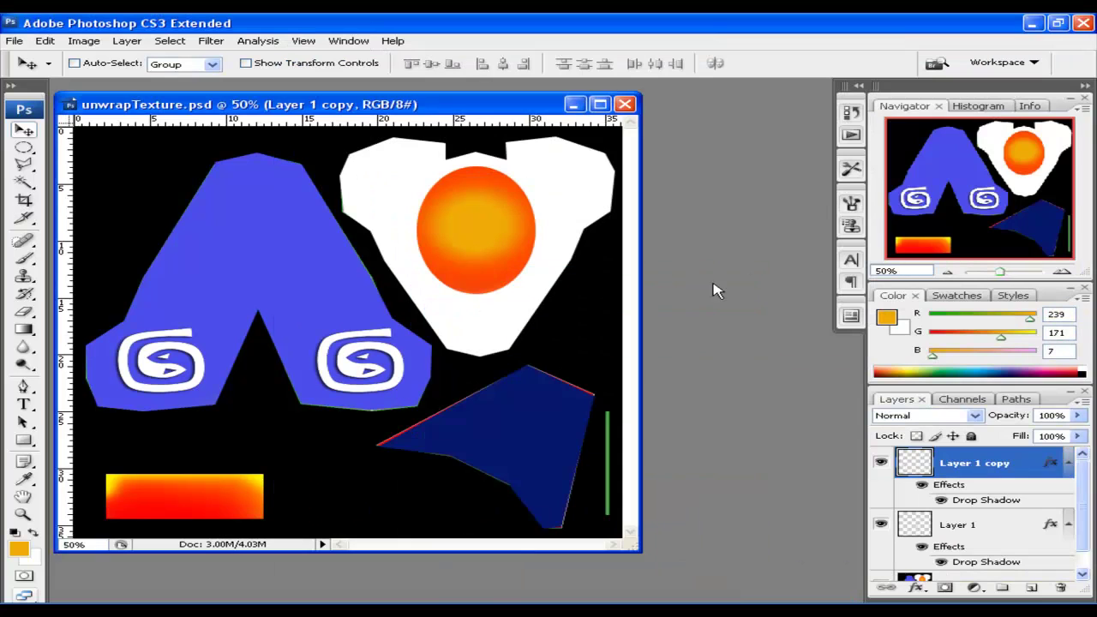
pyautogui.click(627, 108)
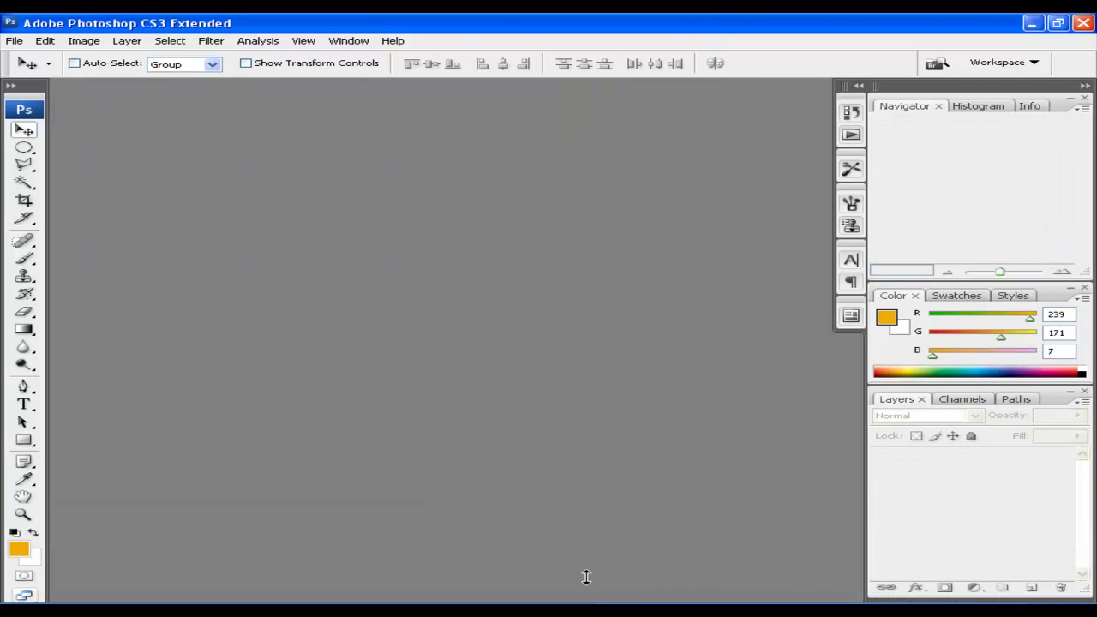
# Switch to 3ds Max and render the Perspective view from above the ship's front to check the logos on both wings.
pyautogui.click(604, 612)
pyautogui.keyDown('alt'); pyautogui.moveTo(566, 305); pyautogui.dragTo(566, 276, button='middle'); pyautogui.keyUp('alt')
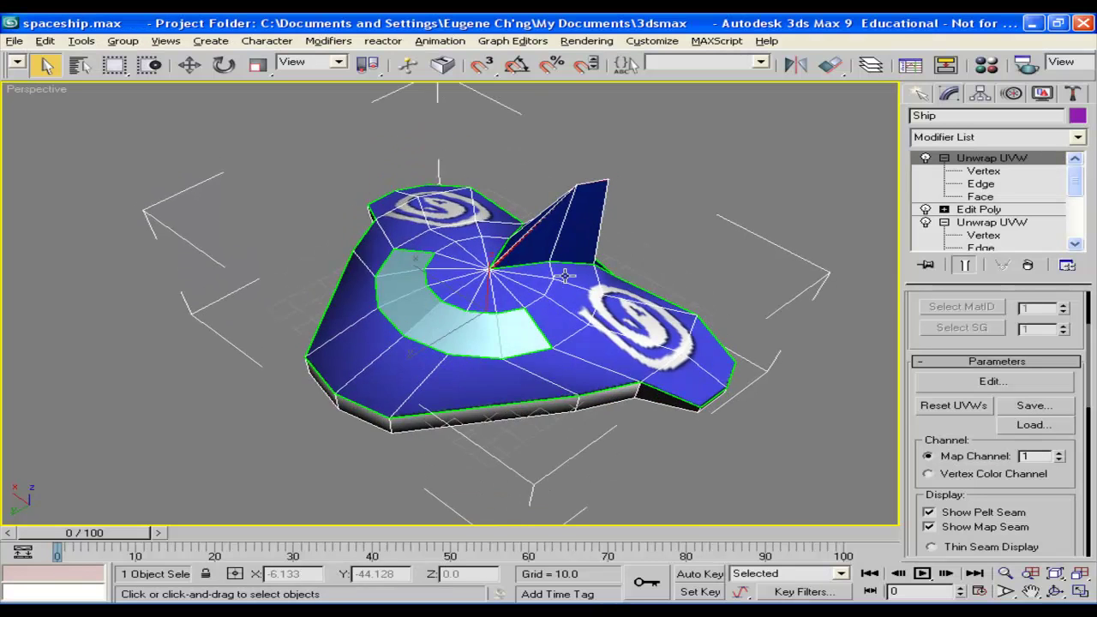
pyautogui.keyDown('alt'); pyautogui.moveTo(502, 287); pyautogui.dragTo(635, 328, button='middle'); pyautogui.keyUp('alt')
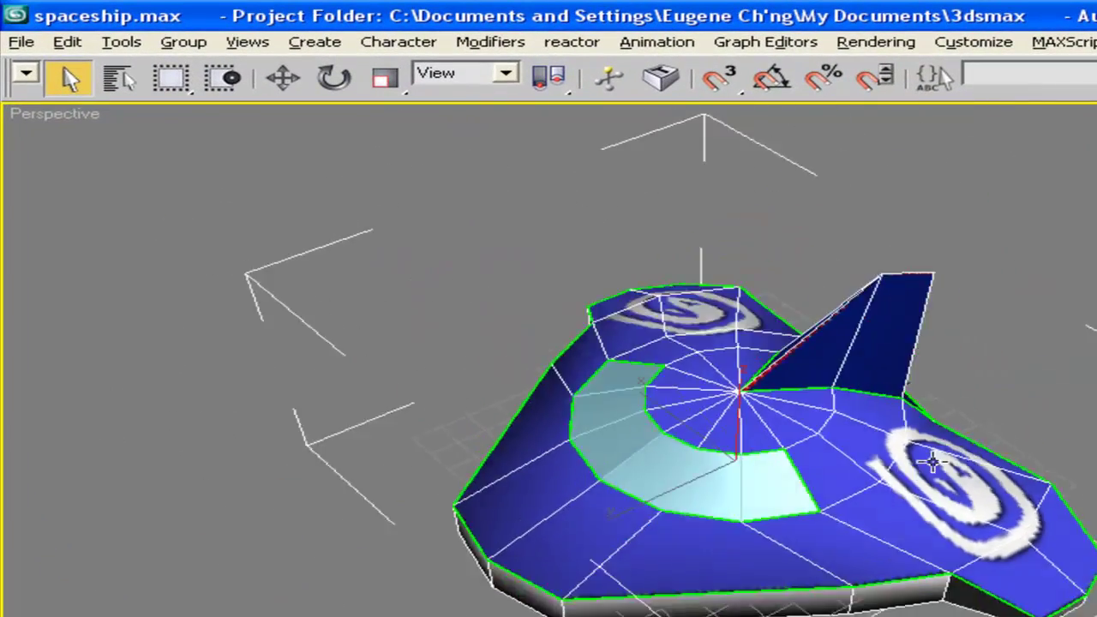
pyautogui.keyDown('alt'); pyautogui.moveTo(933, 461); pyautogui.dragTo(1004, 443, button='middle'); pyautogui.keyUp('alt')
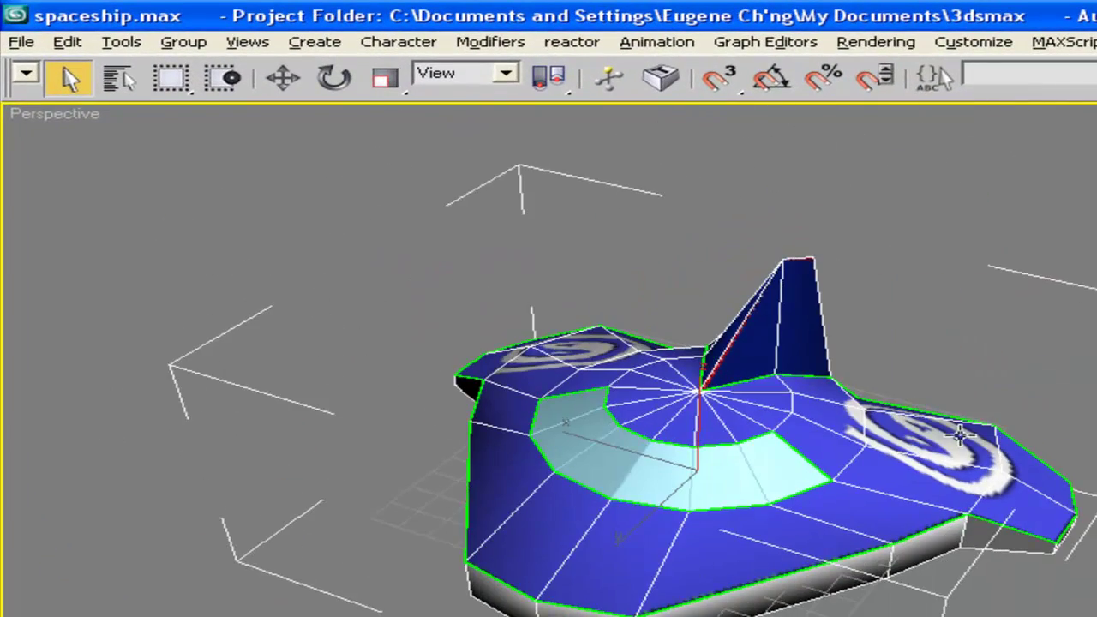
pyautogui.keyDown('alt'); pyautogui.moveTo(822, 384); pyautogui.dragTo(896, 421, button='middle'); pyautogui.keyUp('alt')
pyautogui.moveTo(1022, 101); pyautogui.dragTo(915, 101)
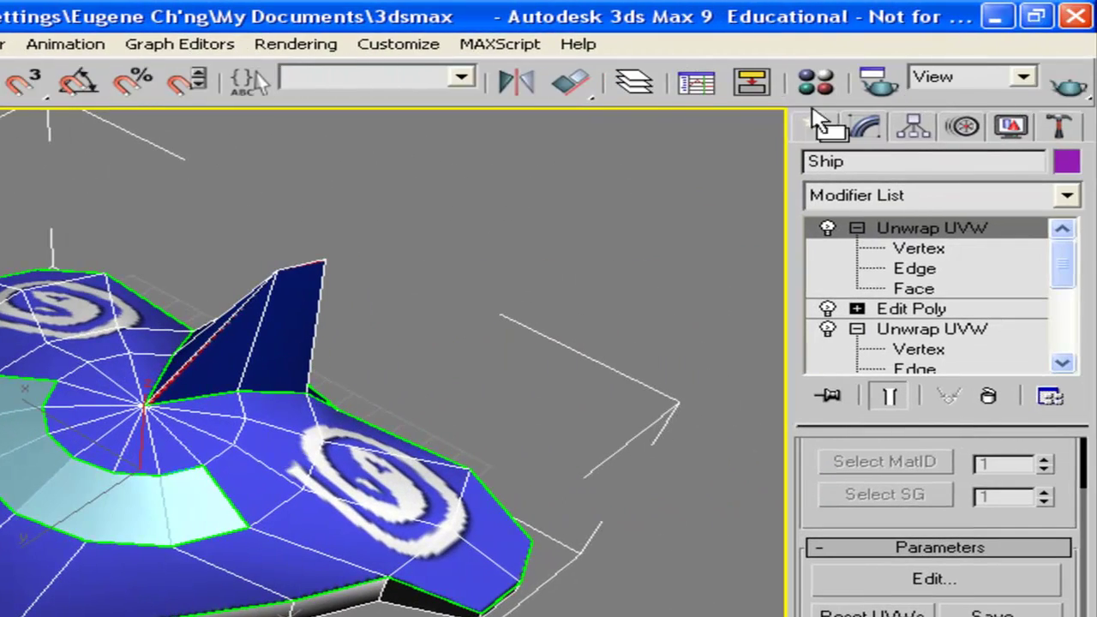
pyautogui.click(892, 96)
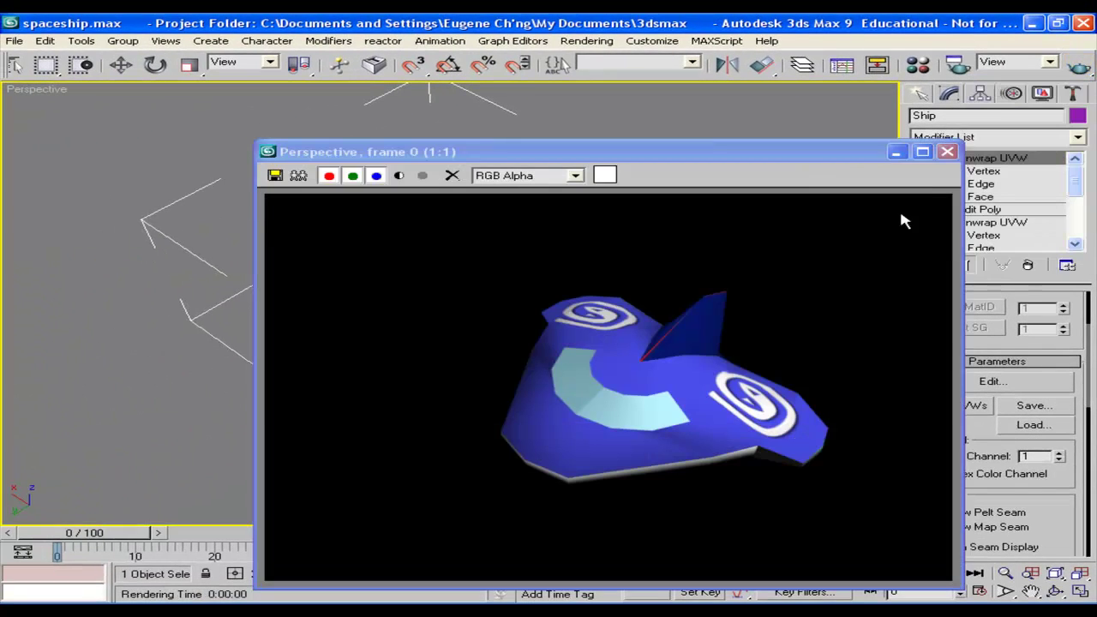
pyautogui.click(947, 153)
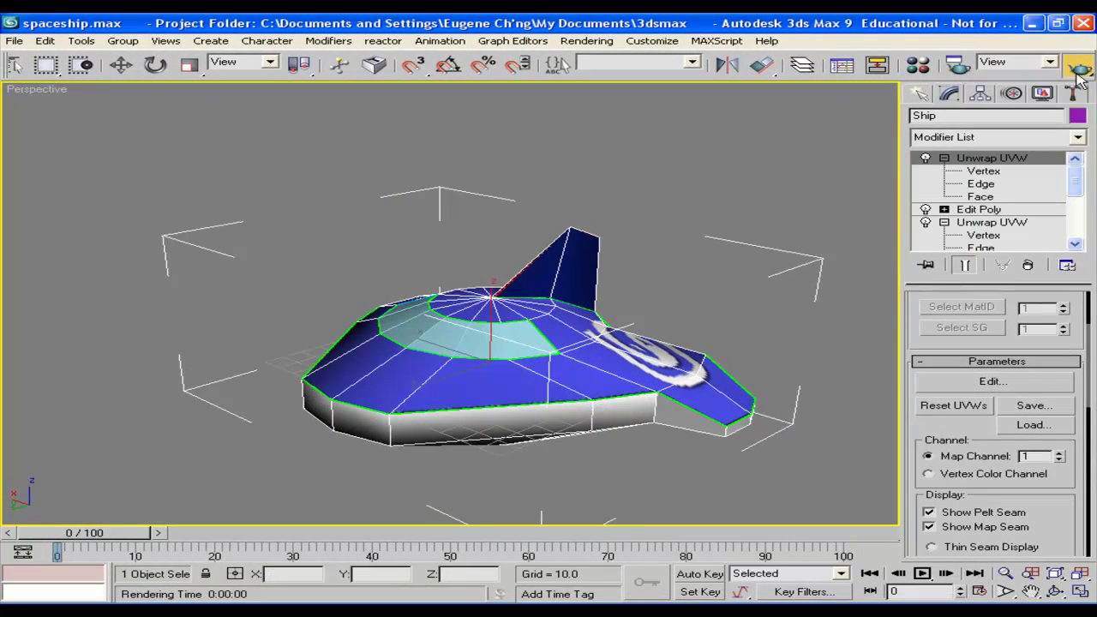
# Render the ship from a low side angle and again from behind, closing each rendered frame.
pyautogui.click(1079, 74)
pyautogui.click(947, 153)
pyautogui.keyDown('alt'); pyautogui.moveTo(686, 238); pyautogui.dragTo(703, 223, button='middle'); pyautogui.keyUp('alt')
pyautogui.click(1080, 69)
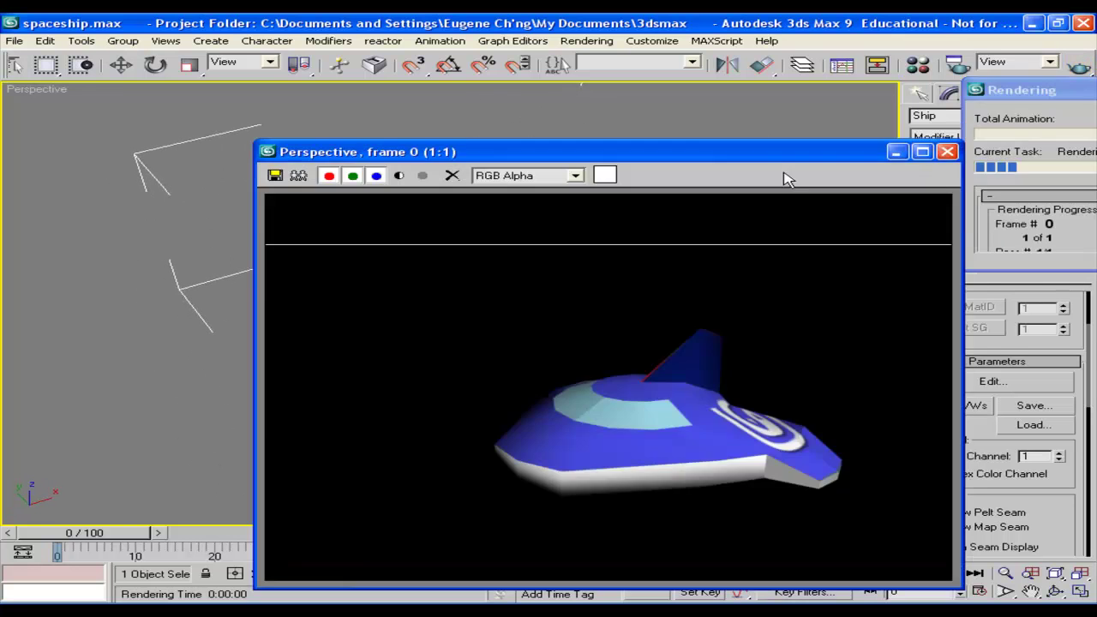
pyautogui.click(947, 153)
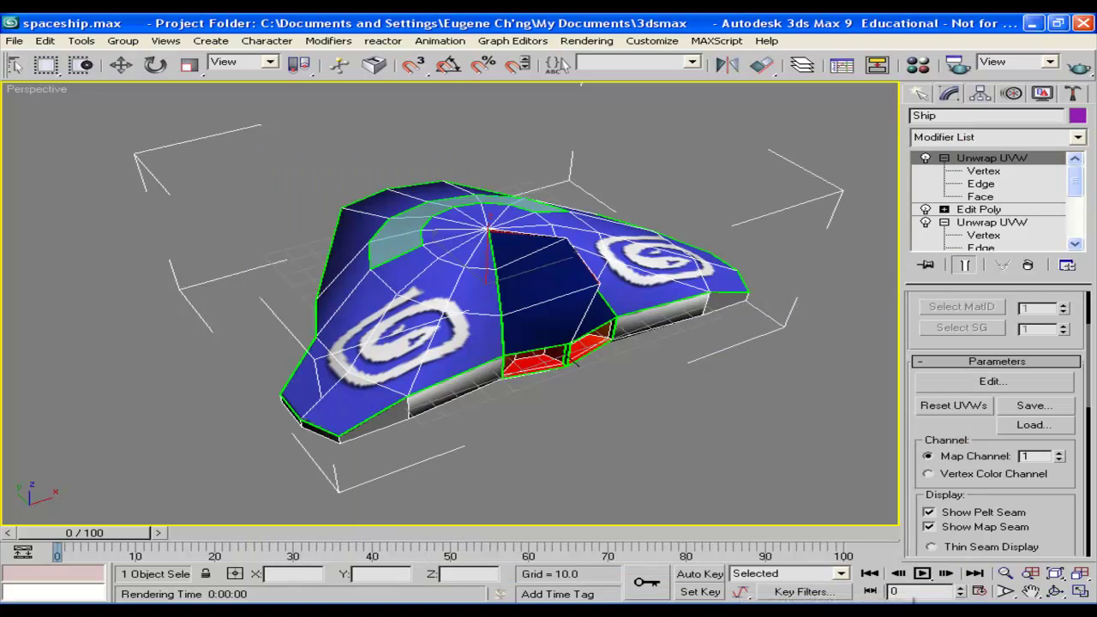
pyautogui.click(631, 611)
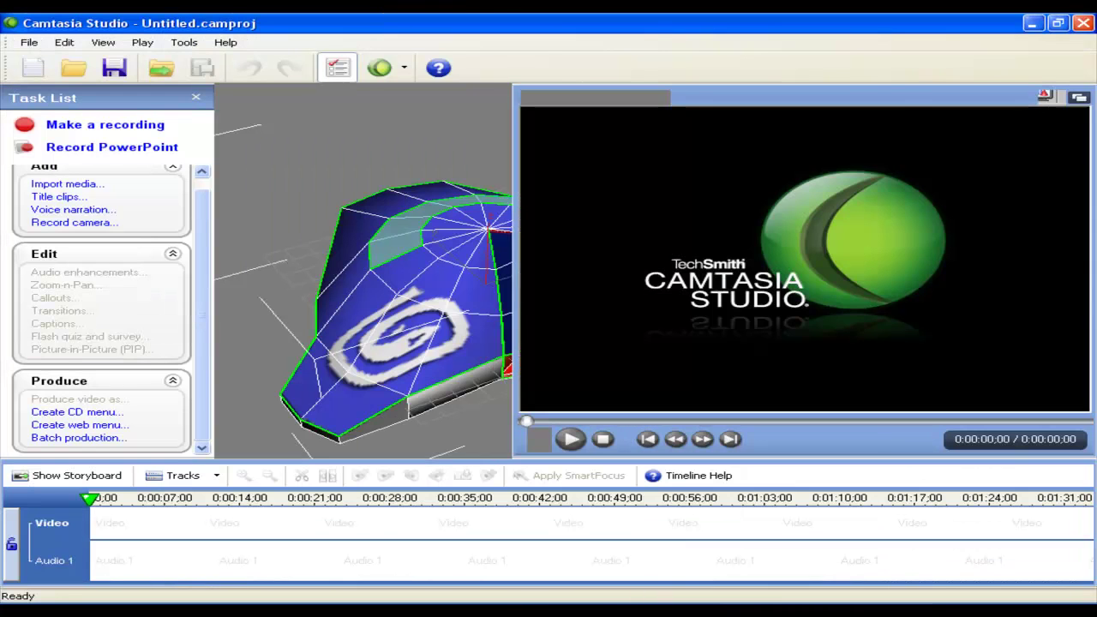